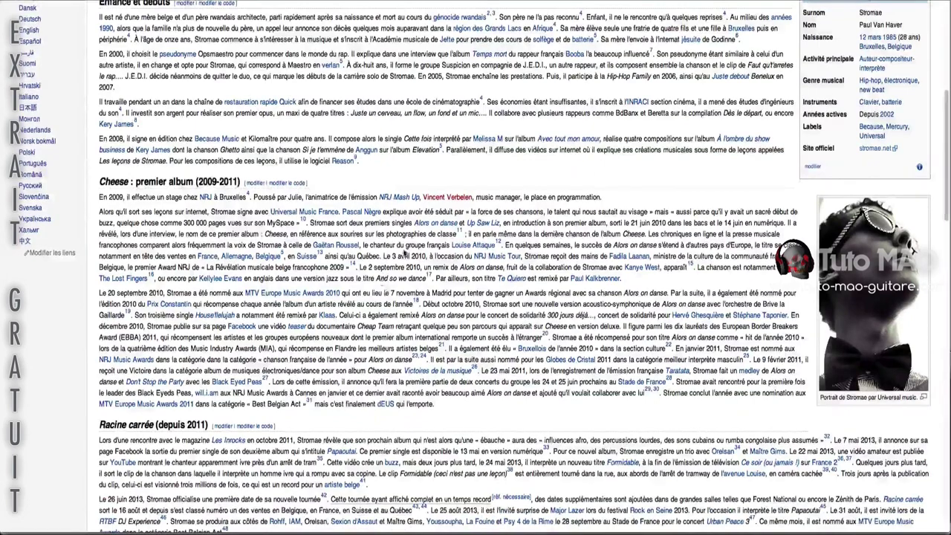
Step: Read the Stromae article's passages on Alors on danse, Papaoutai and Formidable in the Cheese and Racine carrée sections
scroll(425, 277, "down", 1)
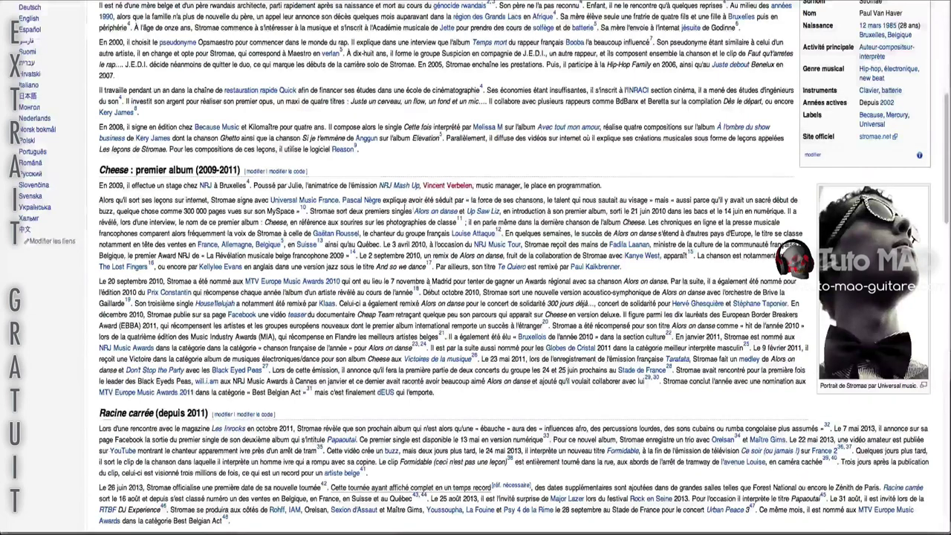
left_click_drag(312, 211, 462, 213)
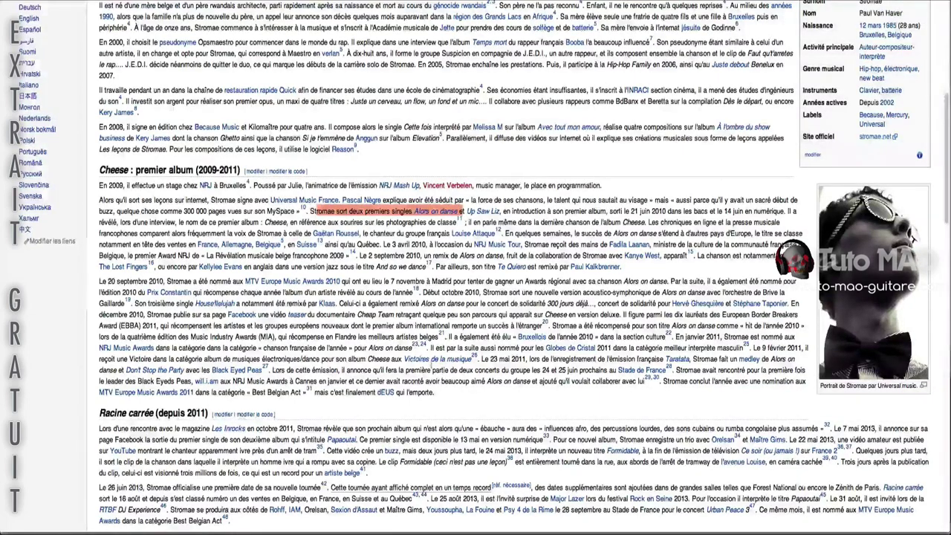
left_click(417, 405)
scroll(418, 405, "down", 5)
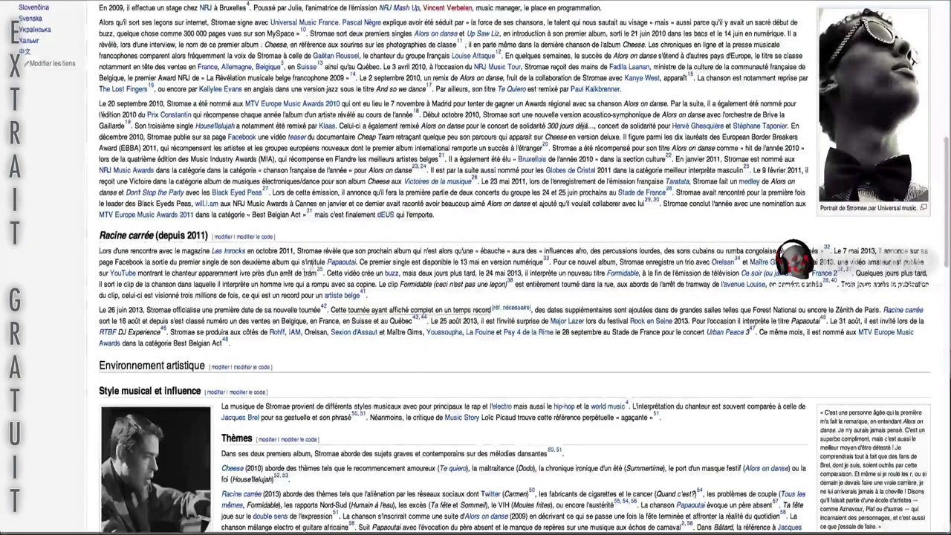
left_click_drag(324, 262, 362, 261)
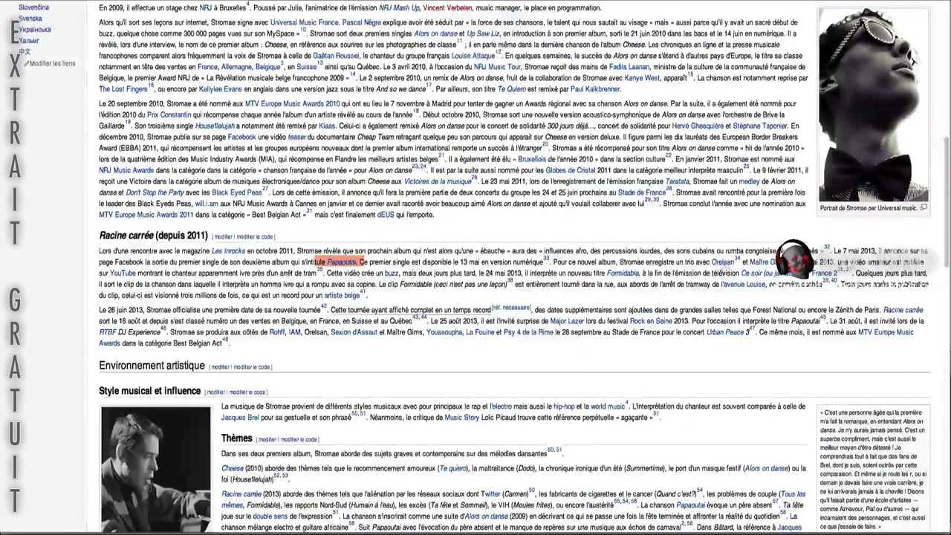
left_click_drag(711, 262, 776, 261)
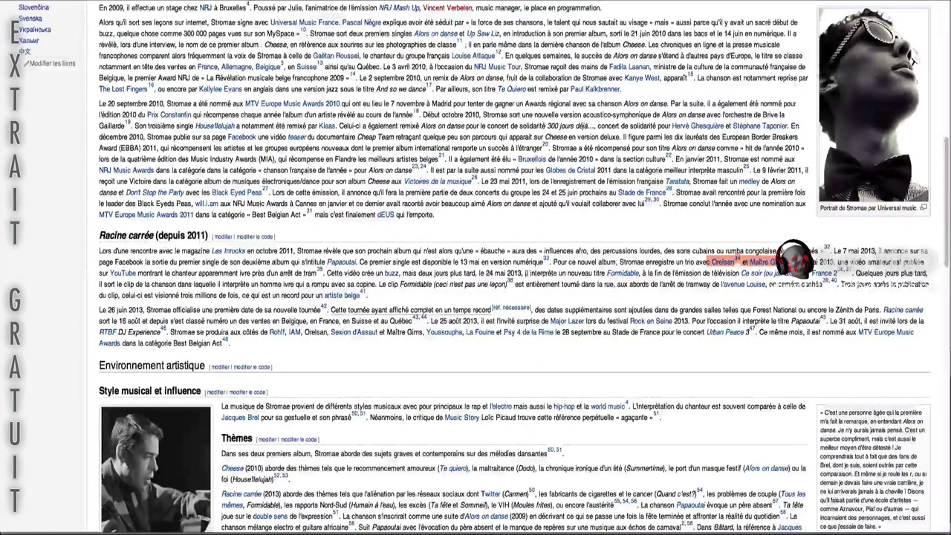
left_click_drag(485, 274, 740, 275)
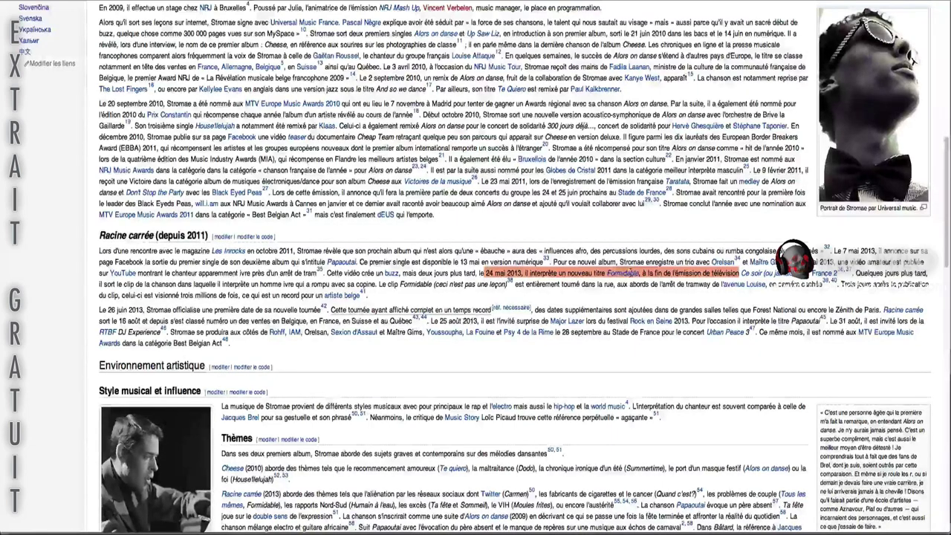
left_click_drag(144, 295, 269, 296)
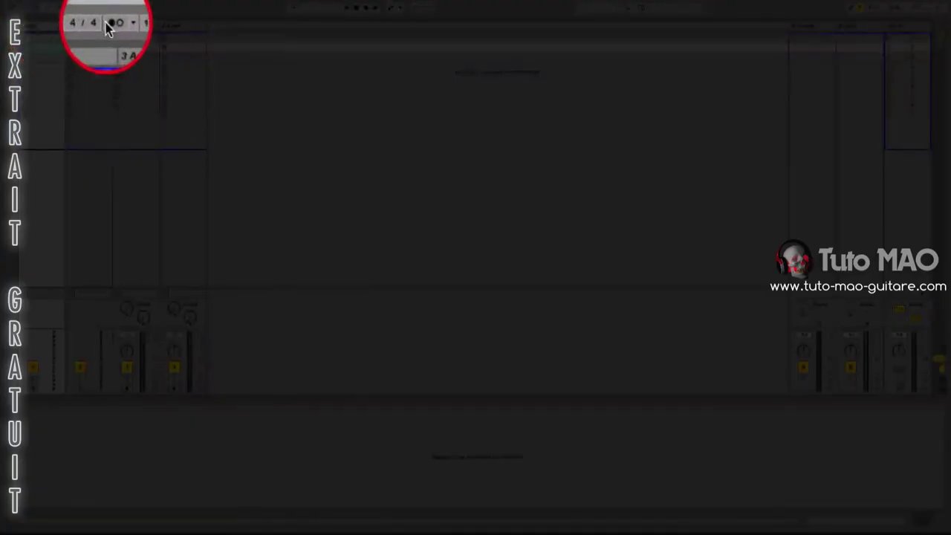
Step: In Ableton Live, turn on the metronome and start playback
left_click(108, 23)
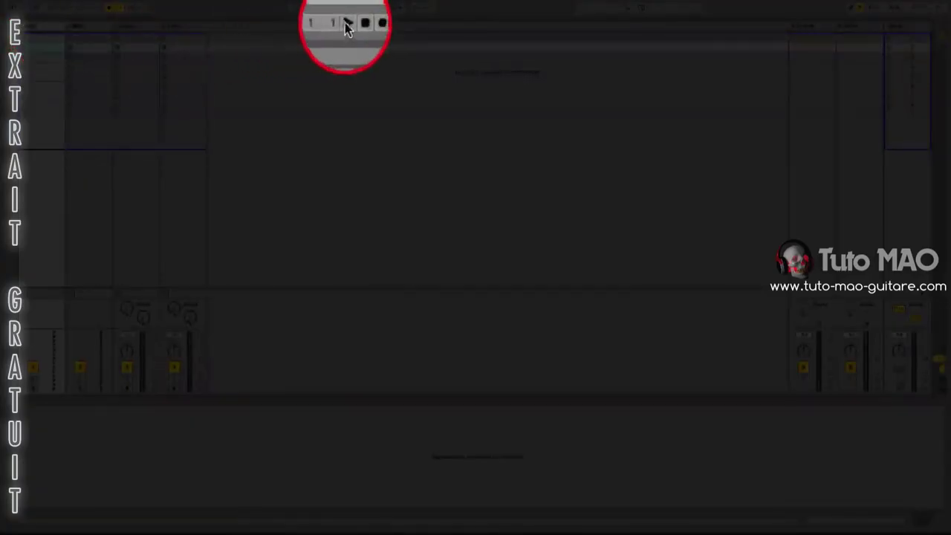
left_click(346, 8)
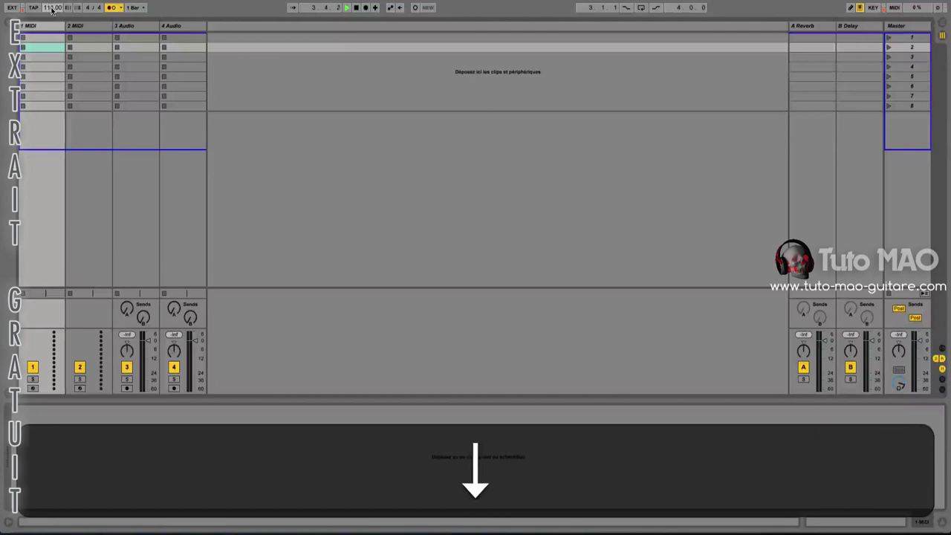
Step: Raise the project tempo to 120 BPM
key("Up")
key("Up")
key("Up")
key("Up")
key("Up")
key("Up")
key("Up")
key("Up")
key("Up")
key("Up")
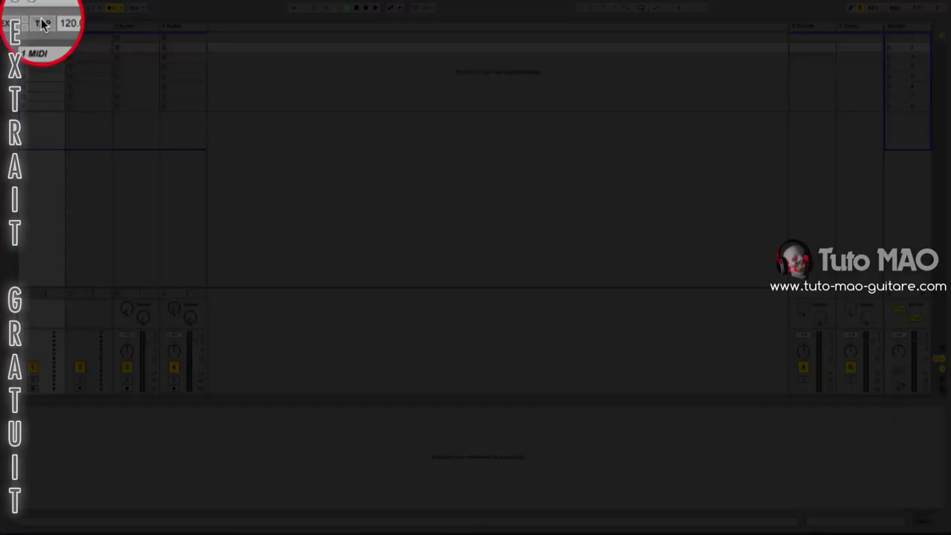
Step: Set the project tempo by tapping it in during playback
left_click(34, 8)
left_click(41, 21)
left_click(42, 21)
left_click(41, 21)
left_click(41, 21)
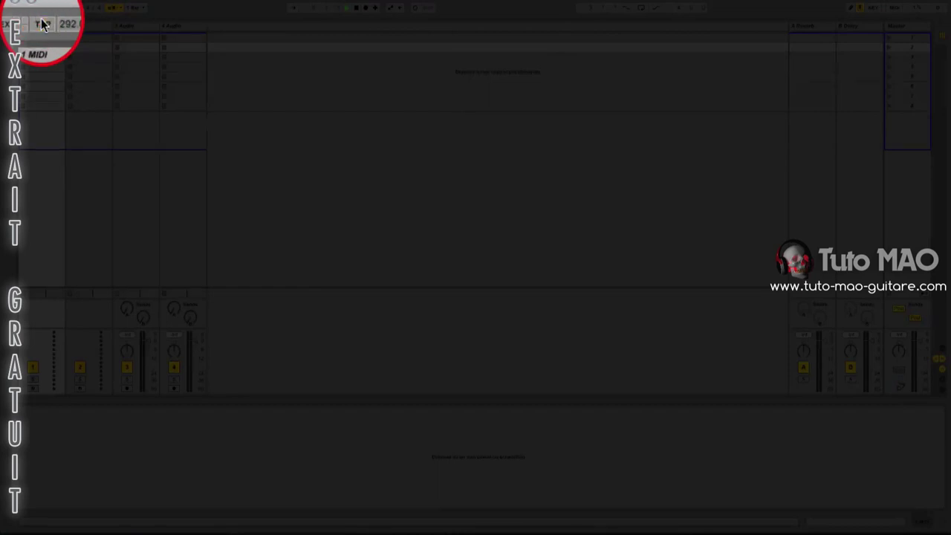
left_click(41, 21)
left_click(41, 21)
left_click(42, 21)
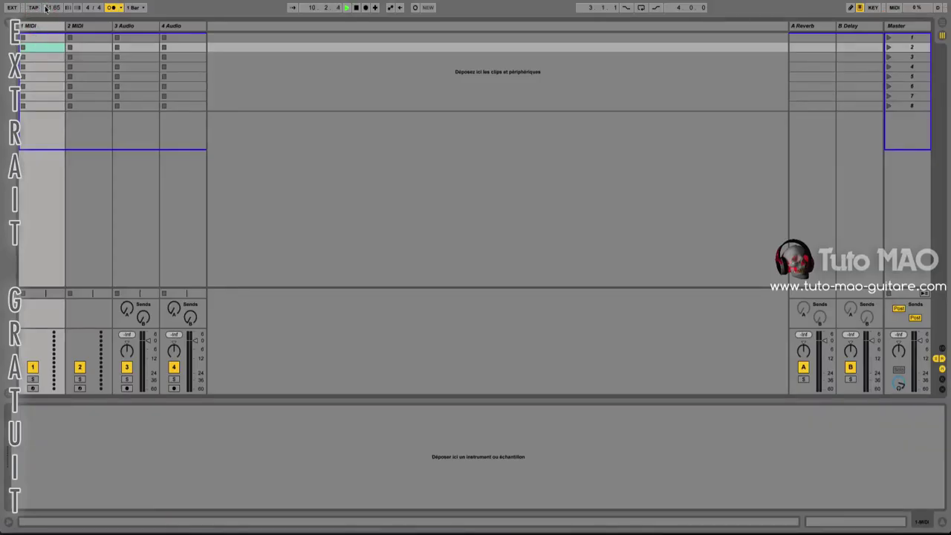
Step: Set the project tempo to 120 BPM and stop playback
left_click(46, 9)
type("20")
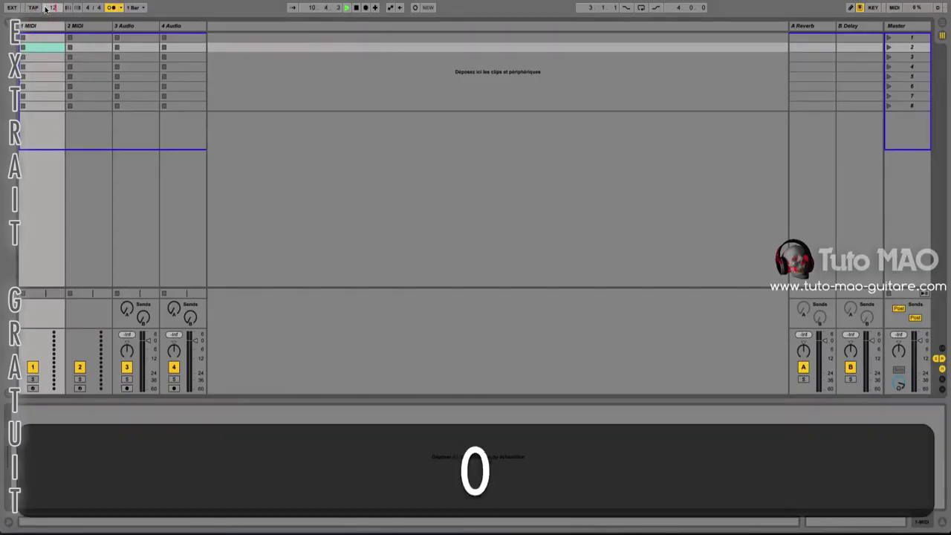
key("Return")
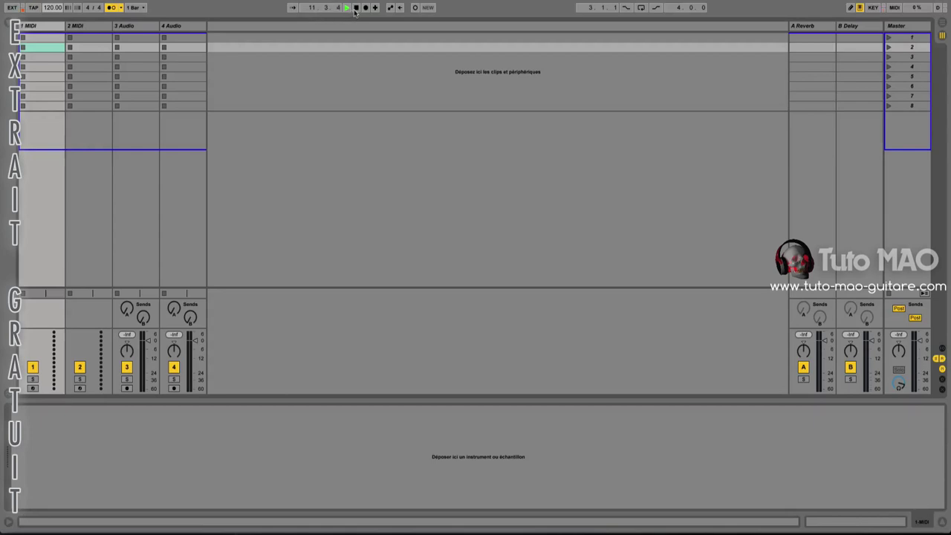
left_click(355, 9)
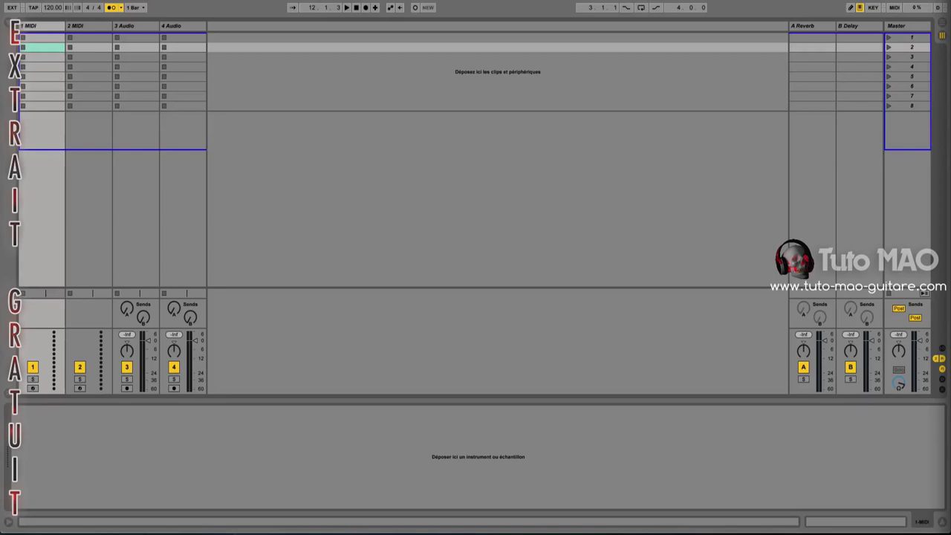
Step: Tap the tempo repeatedly to measure the song's beats per minute
left_click(35, 8)
left_click(34, 8)
left_click(34, 9)
left_click(34, 8)
left_click(34, 8)
left_click(34, 8)
left_click(34, 8)
left_click(34, 8)
left_click(34, 8)
left_click(34, 8)
Step: Set the project tempo to 70 BPM and start playback
type("70")
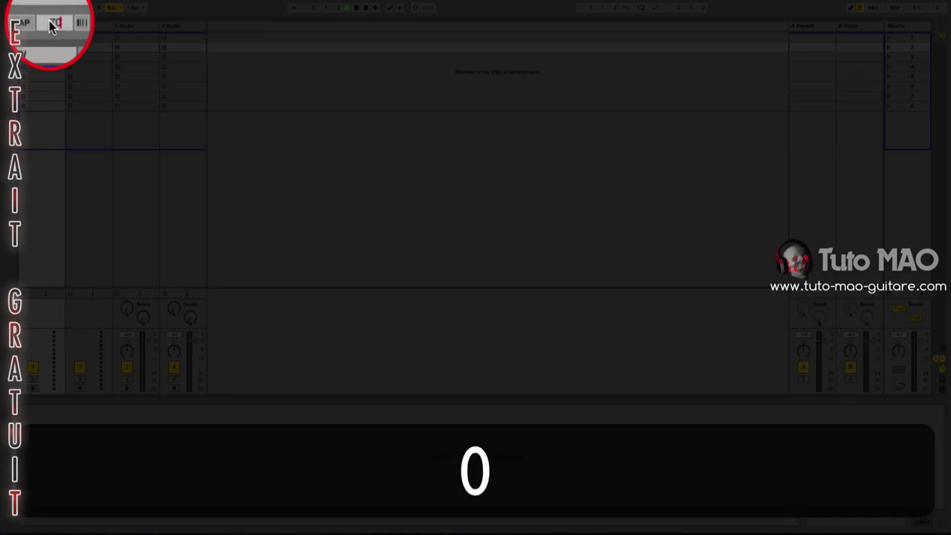
key("Return")
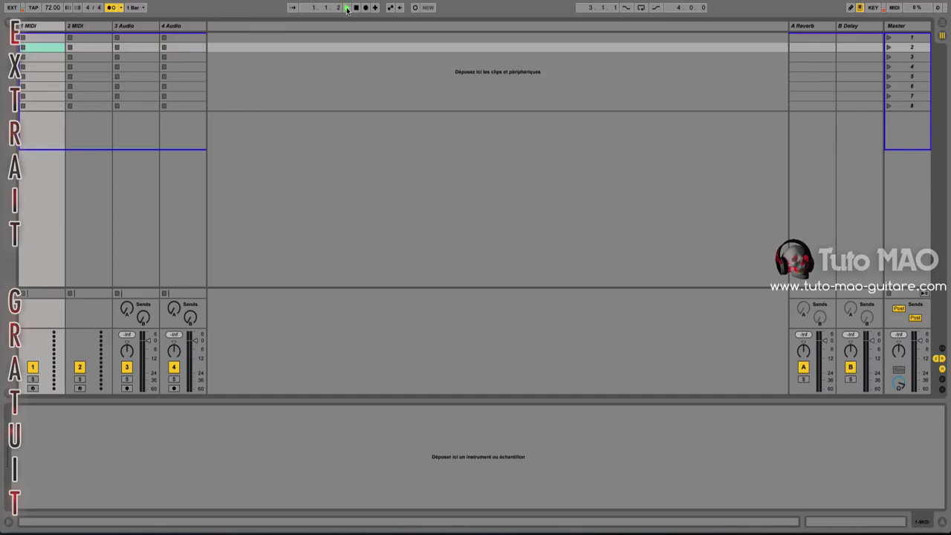
left_click(347, 8)
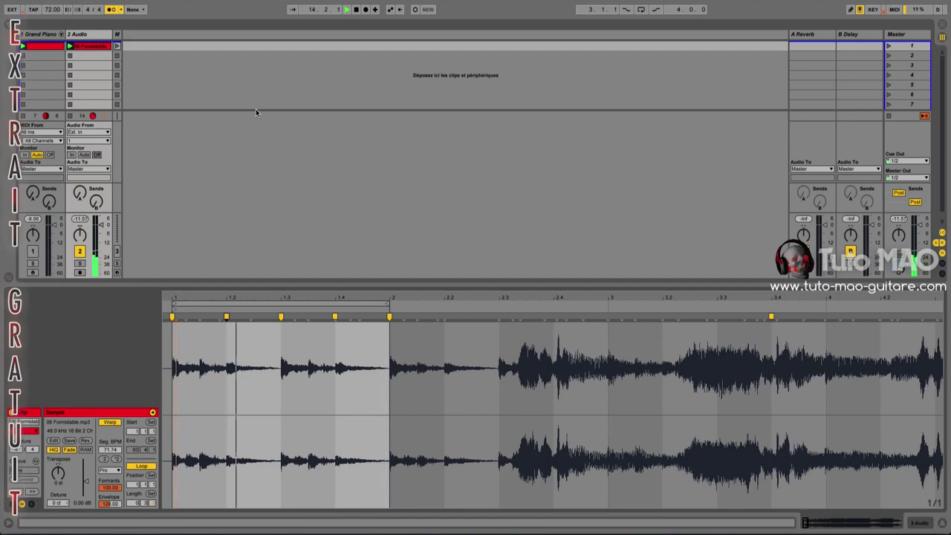
Step: Reactivate the Grand Piano track with playback stopped and shorten its MIDI clip's loop to one bar
key("space")
left_click(32, 252)
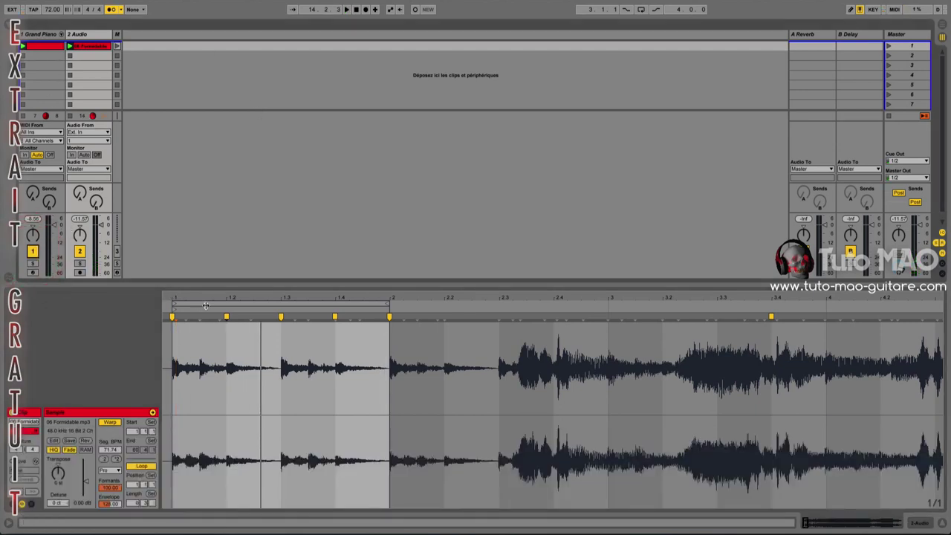
left_click(59, 47)
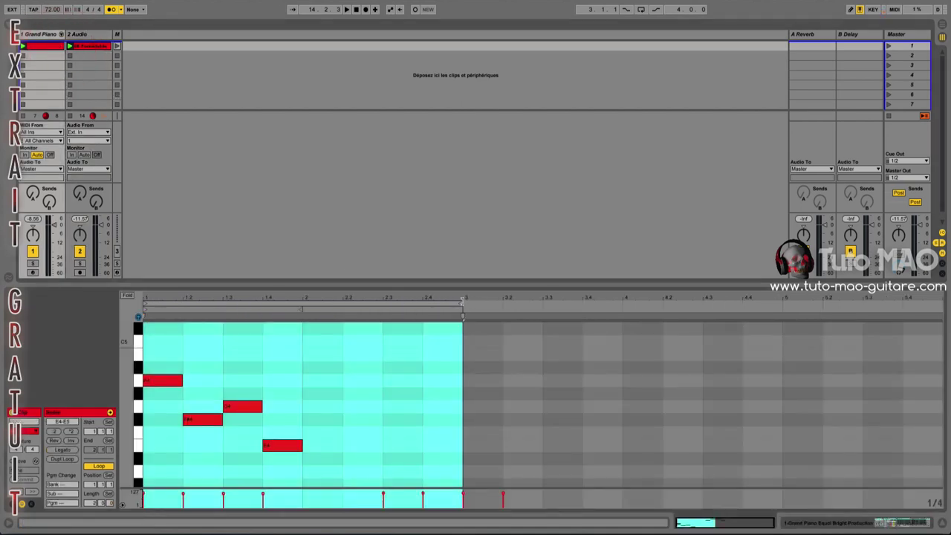
left_click_drag(464, 303, 314, 299)
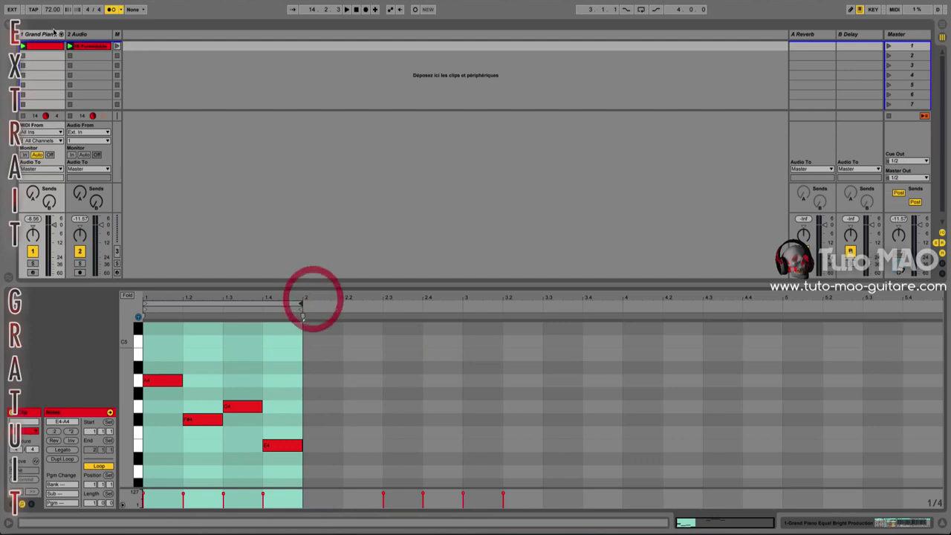
Step: Compare the one-bar piano clip with the Formidable audio, first together and then with the Grand Piano track muted
left_click(22, 46)
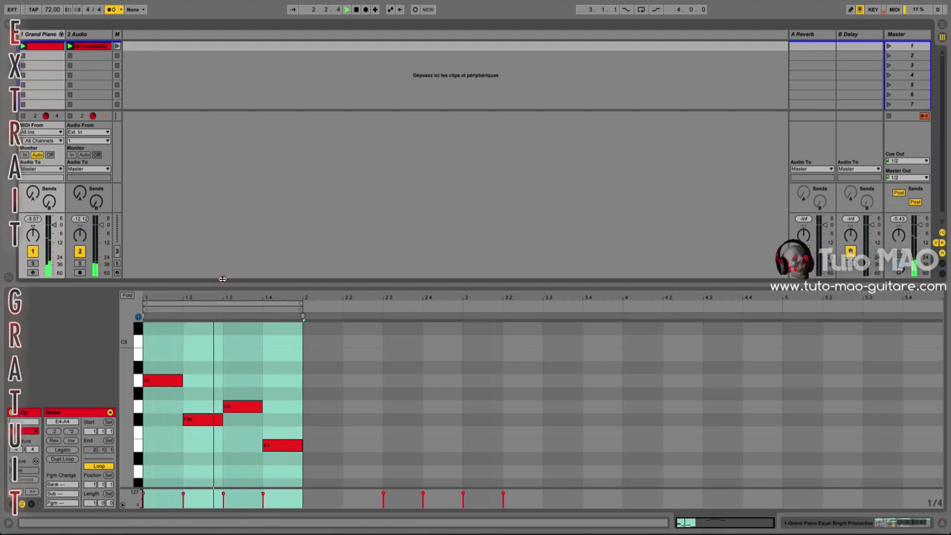
left_click_drag(219, 286, 273, 158)
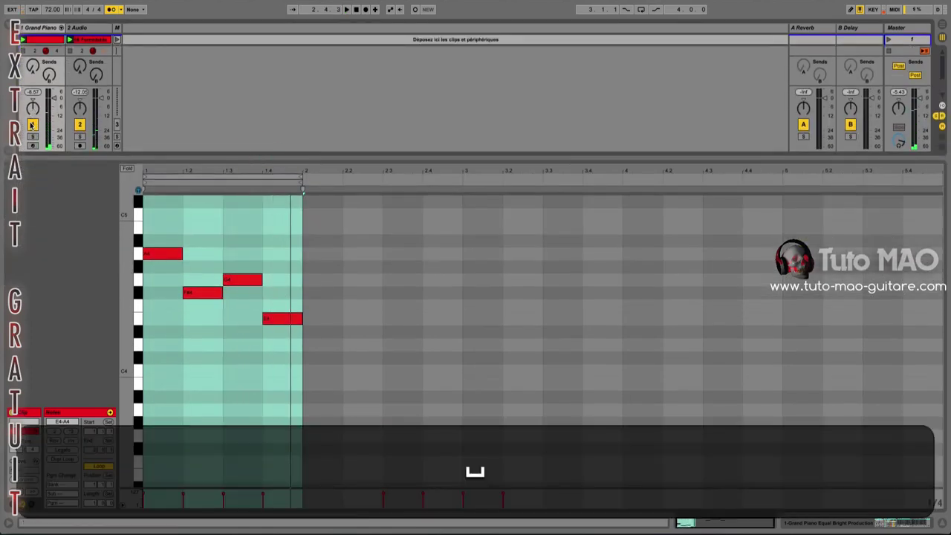
left_click(32, 124)
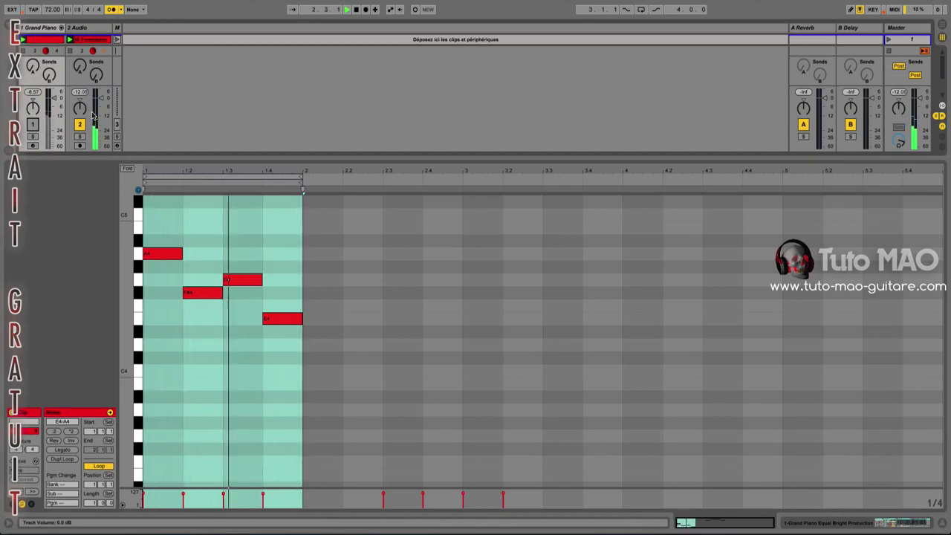
key("space")
Step: Set the grid to 1/8 and rearrange A4, F#4, G4 and E4 as consecutive eighth notes from the bar's start
right_click(195, 224)
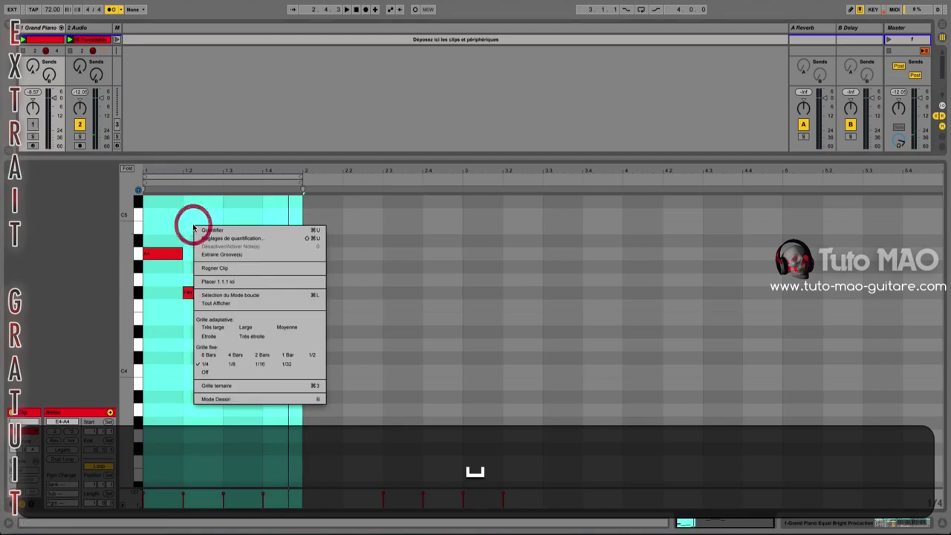
left_click(236, 363)
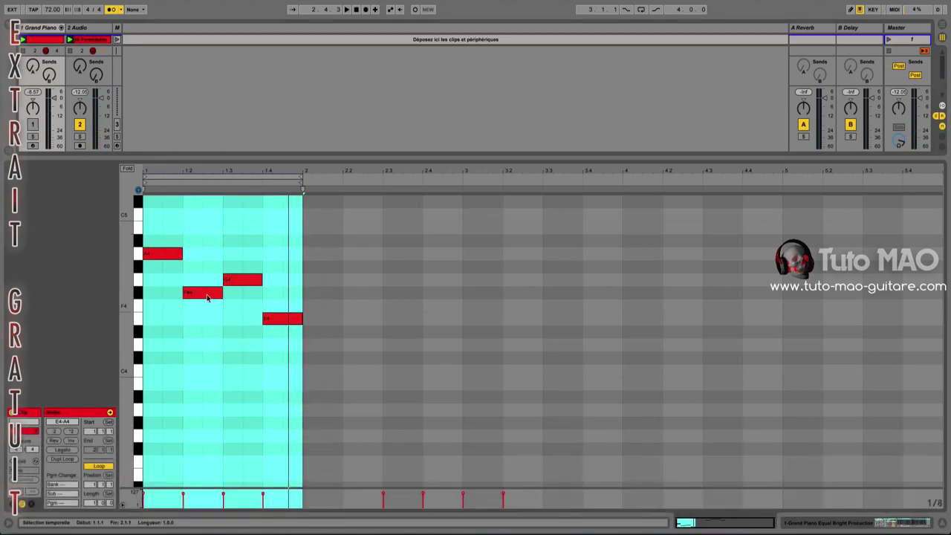
left_click_drag(181, 253, 163, 253)
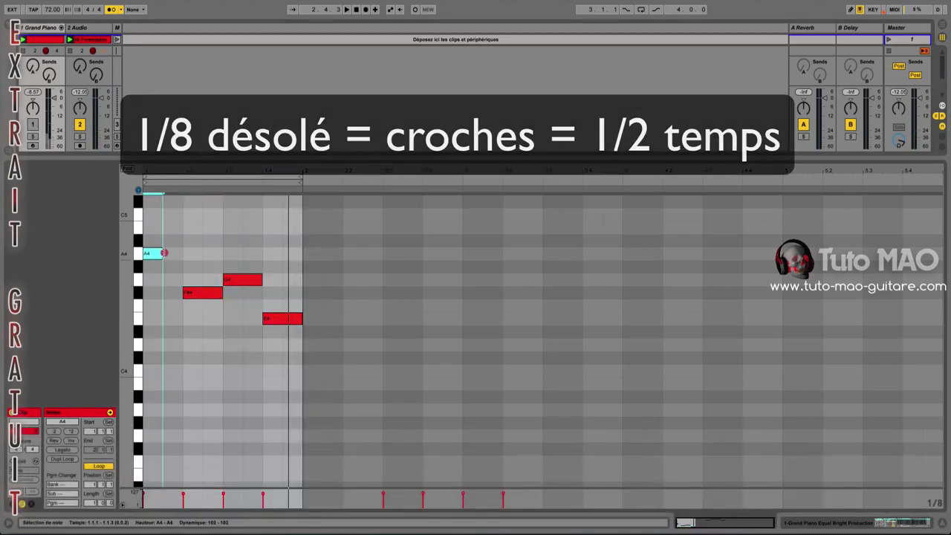
mouse_move(207, 291)
left_mouse_down()
mouse_move(182, 292)
mouse_move(199, 281)
left_mouse_up()
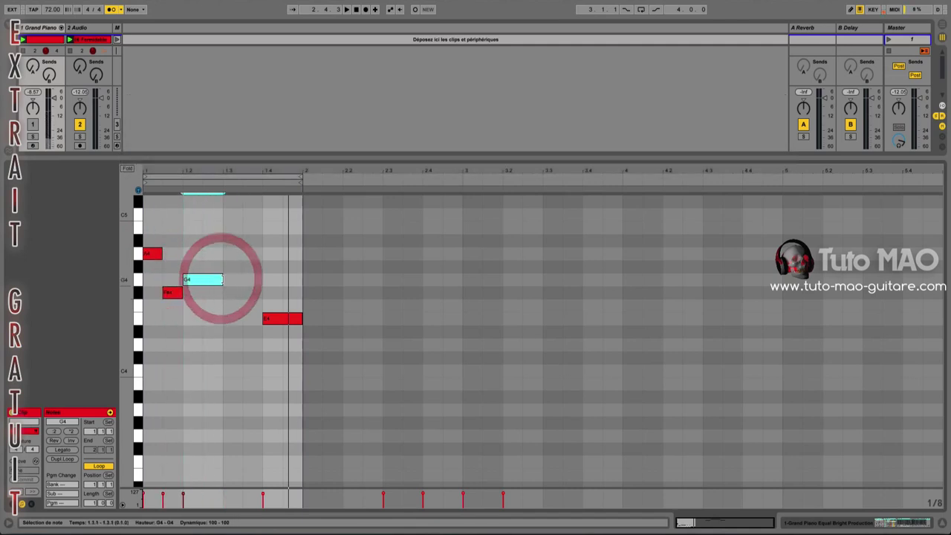
double_click(217, 281)
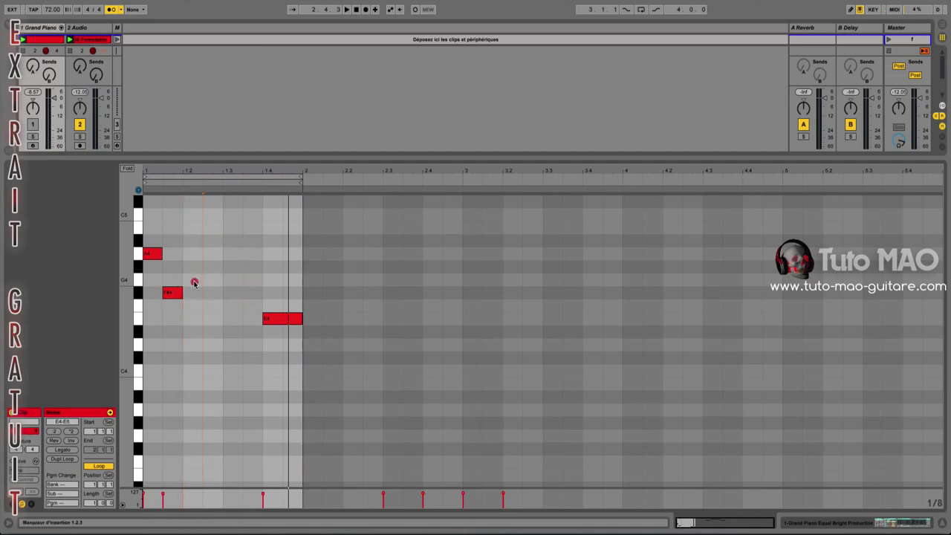
double_click(193, 280)
left_click_drag(267, 317, 159, 226)
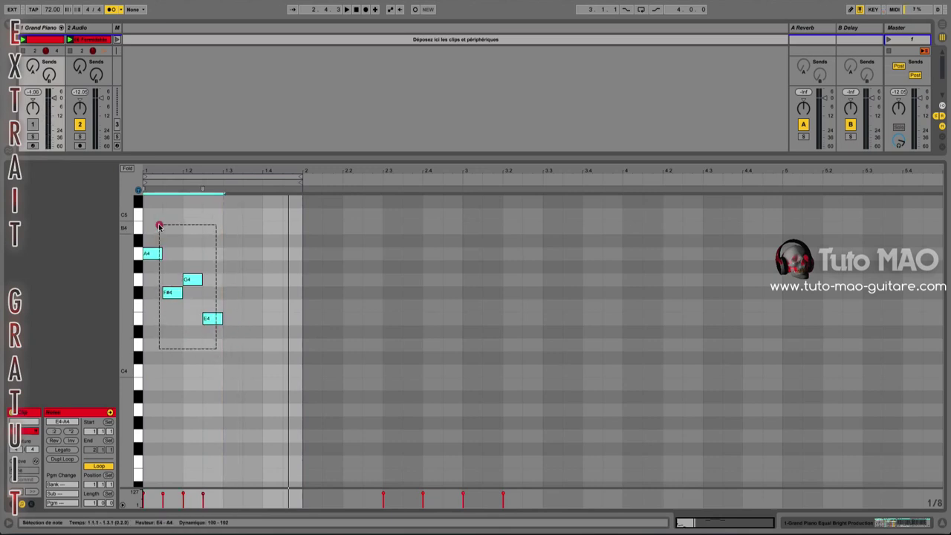
Step: Duplicate the four eighth notes onto beat 3 and play the clip with the Grand Piano track reactivated
left_click_drag(145, 228, 231, 255)
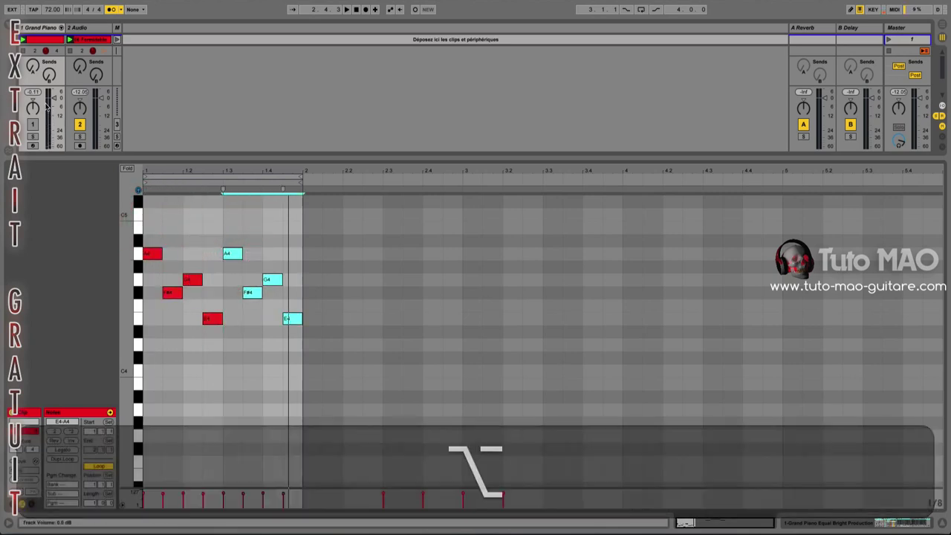
left_click(32, 124)
left_click(22, 38)
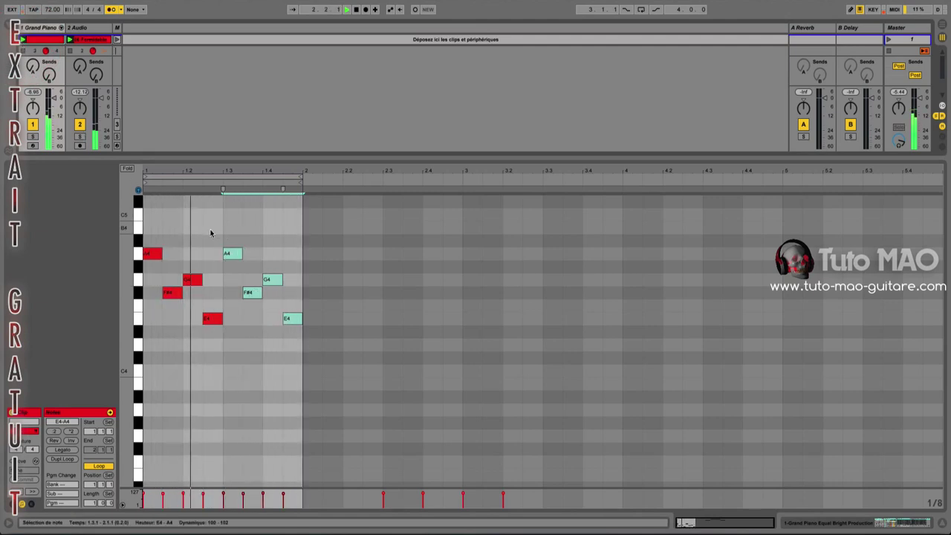
Step: Set the grid to 1/16 and shorten all eight notes in the piano clip to sixteenth notes
right_click(185, 235)
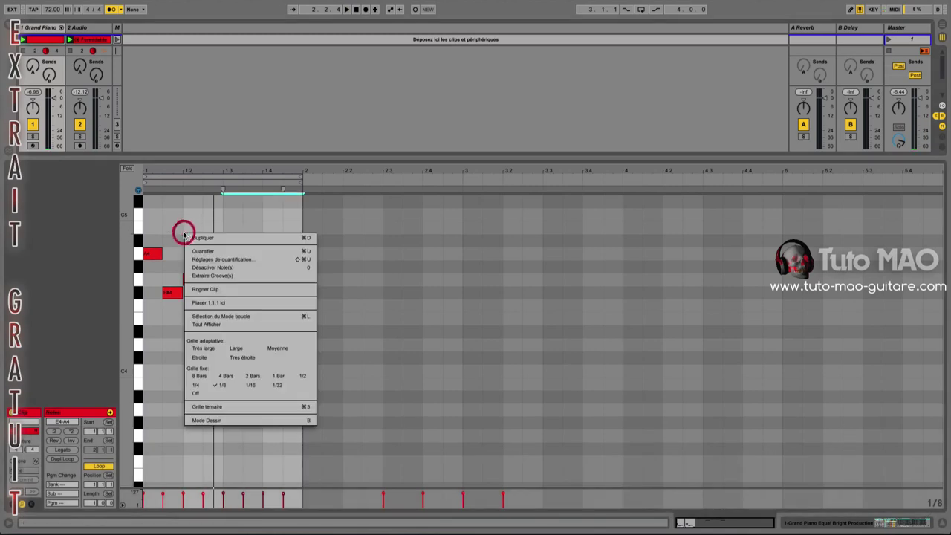
left_click(253, 386)
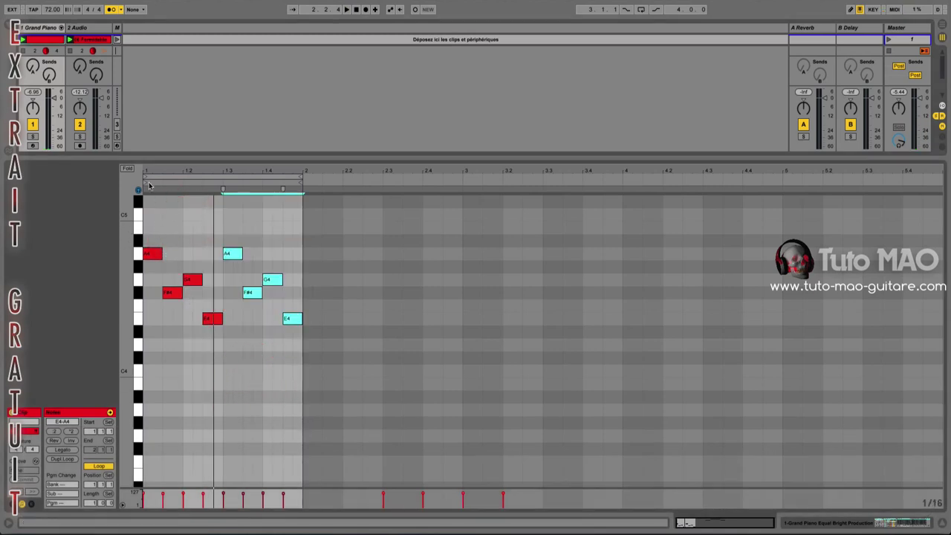
left_click_drag(152, 170, 604, 401)
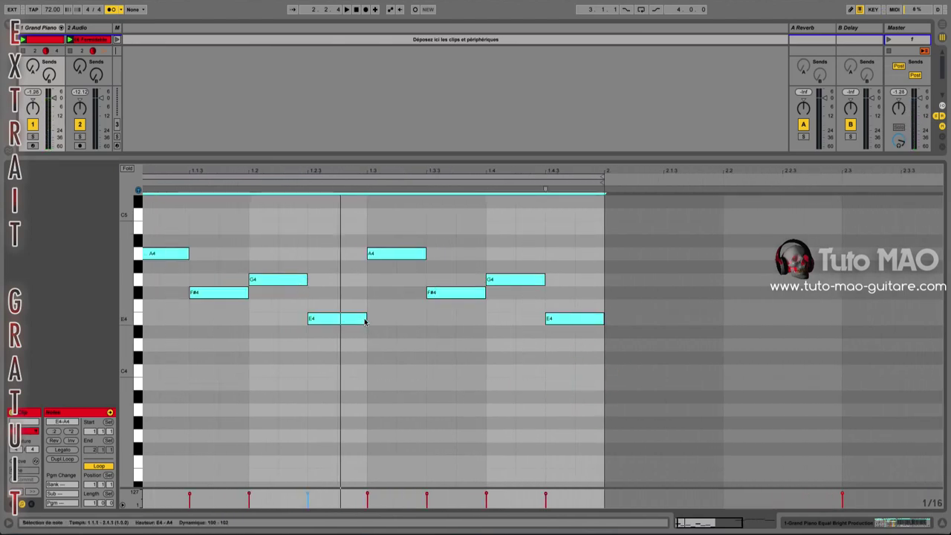
left_click_drag(366, 318, 340, 319)
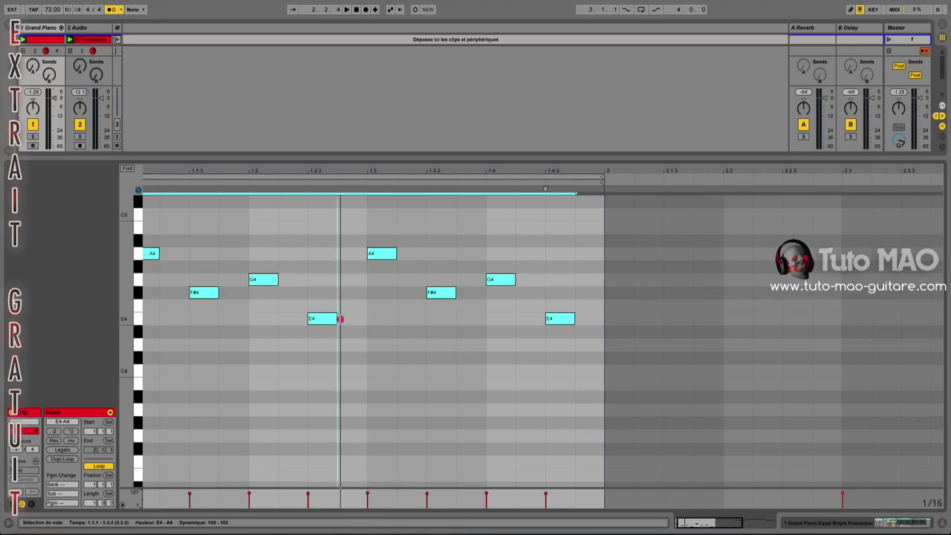
left_click(271, 390)
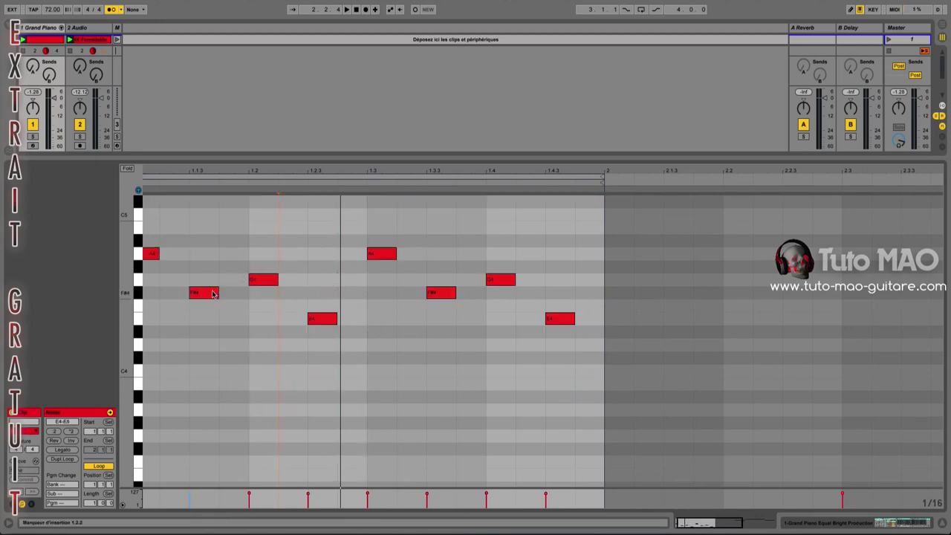
Step: Pack the first F#4, G4 and E4 as consecutive sixteenths after A4 within beat 1, and delete the second group of four notes
left_click_drag(211, 293, 188, 294)
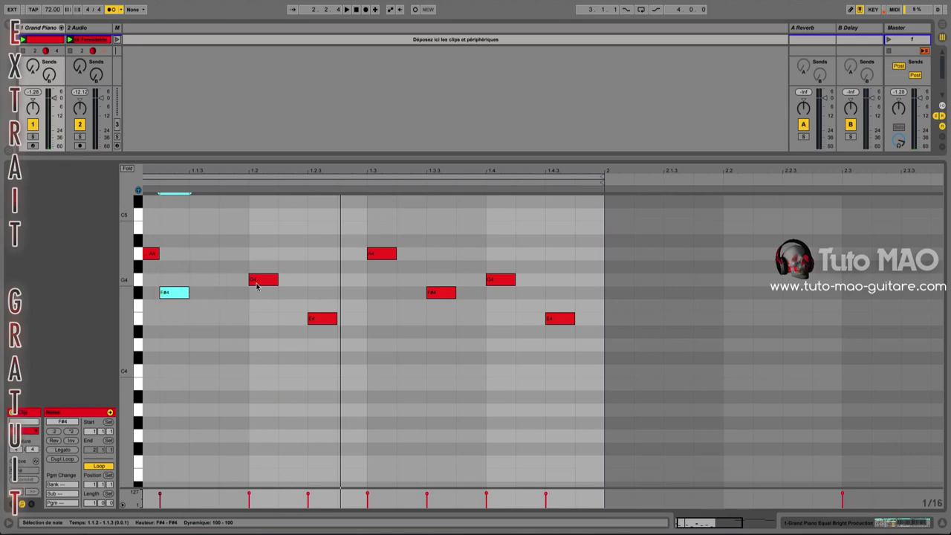
left_click_drag(260, 280, 198, 281)
left_click_drag(310, 319, 221, 319)
left_click_drag(308, 237, 559, 351)
key("Delete")
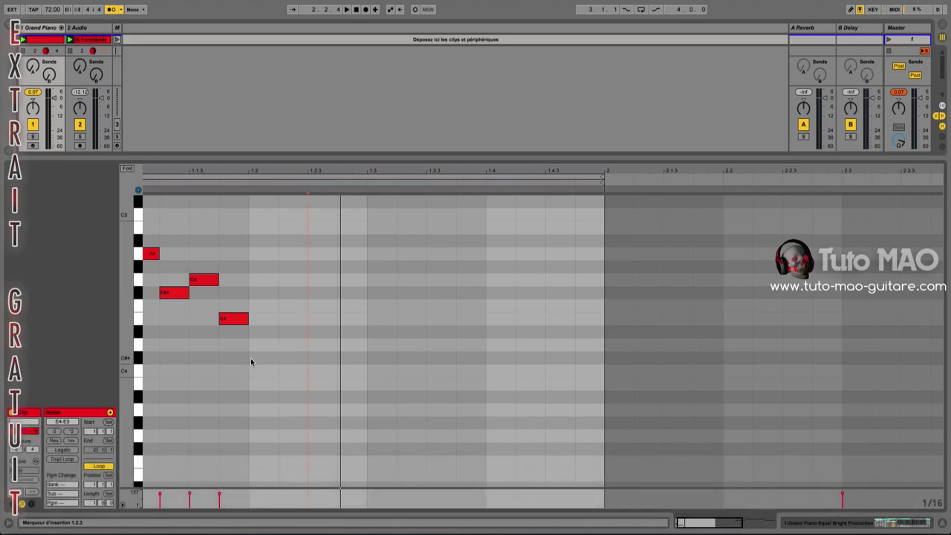
Step: Duplicate the four-sixteenth pattern onto beats 2, 3 and 4 and launch the Grand Piano clip
left_click_drag(176, 167, 188, 167)
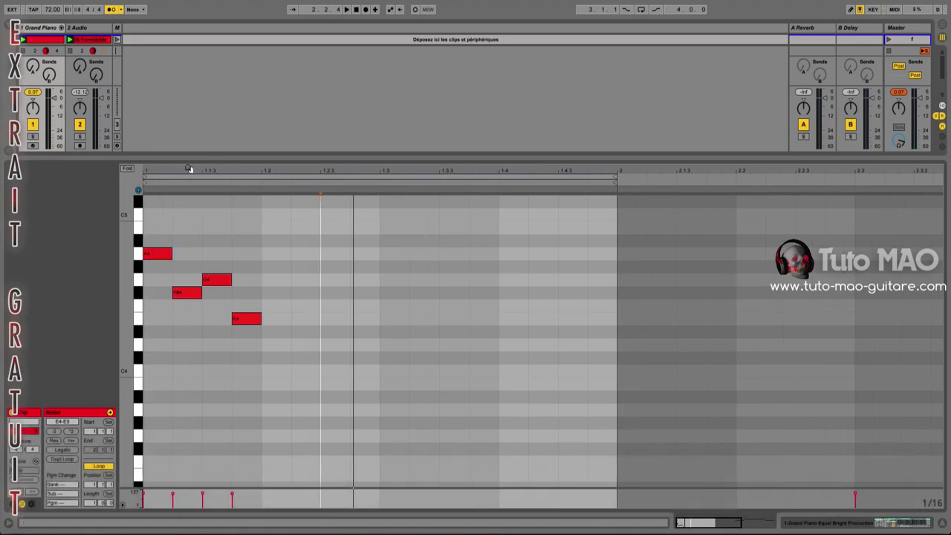
left_click(264, 345)
left_click_drag(264, 345, 158, 184)
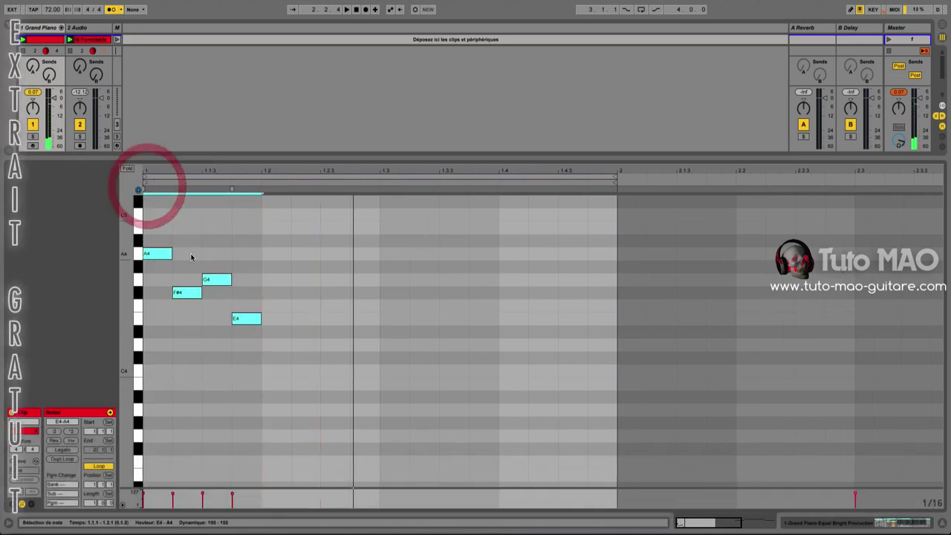
left_click_drag(155, 257, 520, 256)
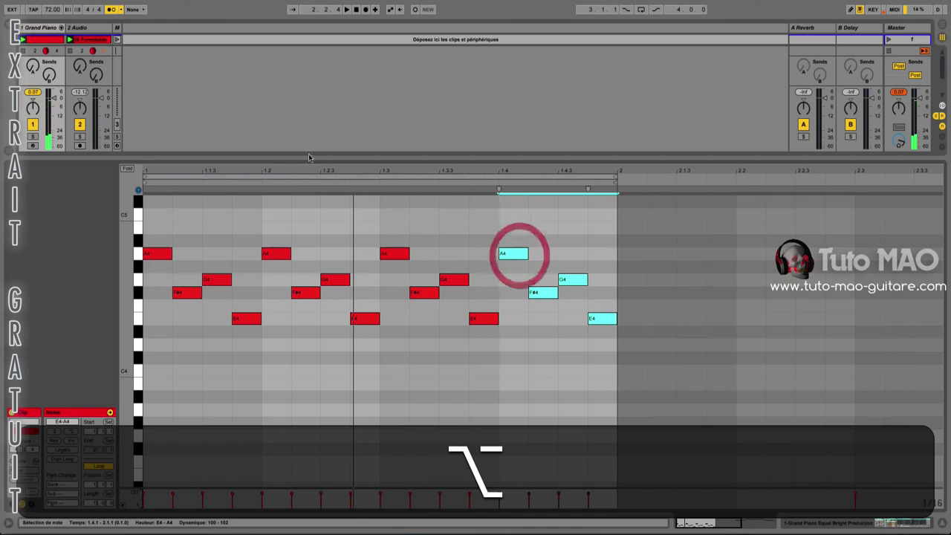
left_click(22, 40)
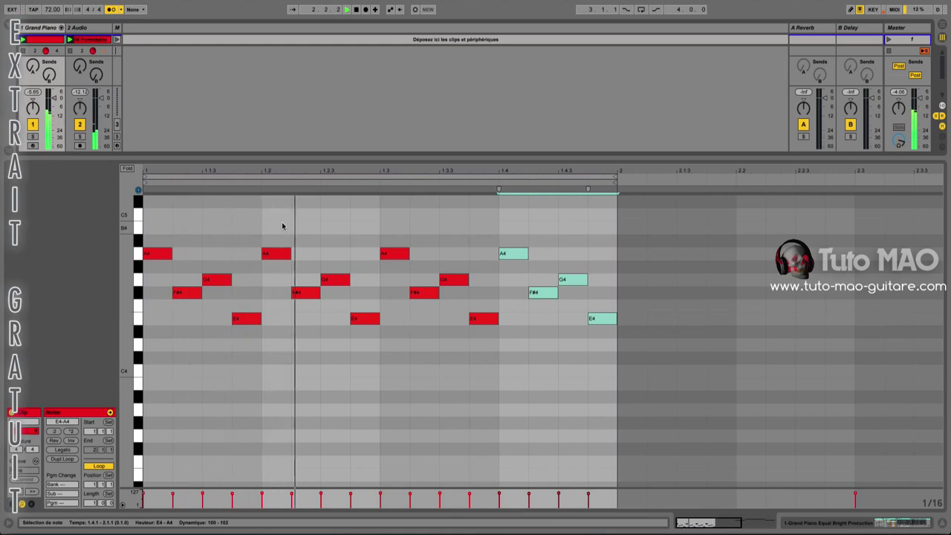
Step: Delete the note groups on beats 2 and 3, and move the group from beat 4 to beat 3
left_click_drag(267, 223, 379, 350)
key("Delete")
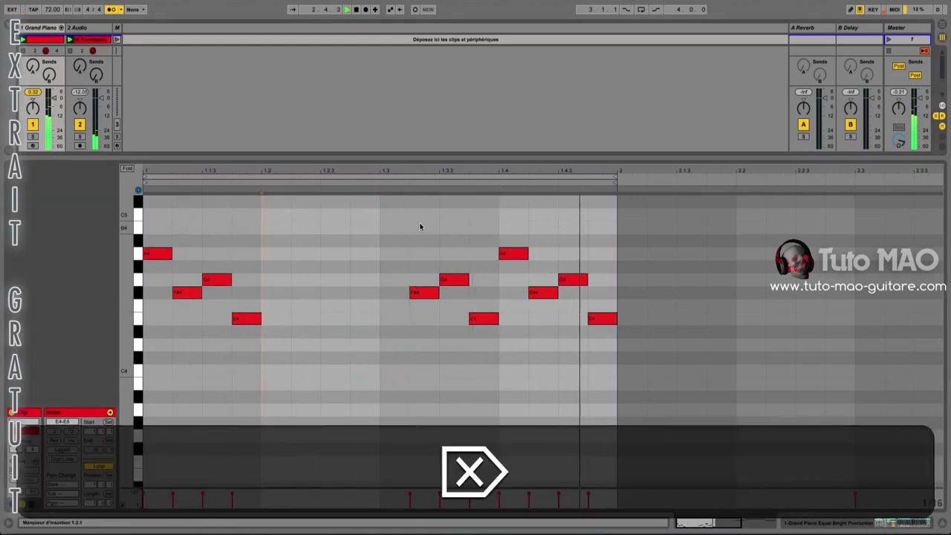
left_click_drag(413, 213, 490, 336)
key("Delete")
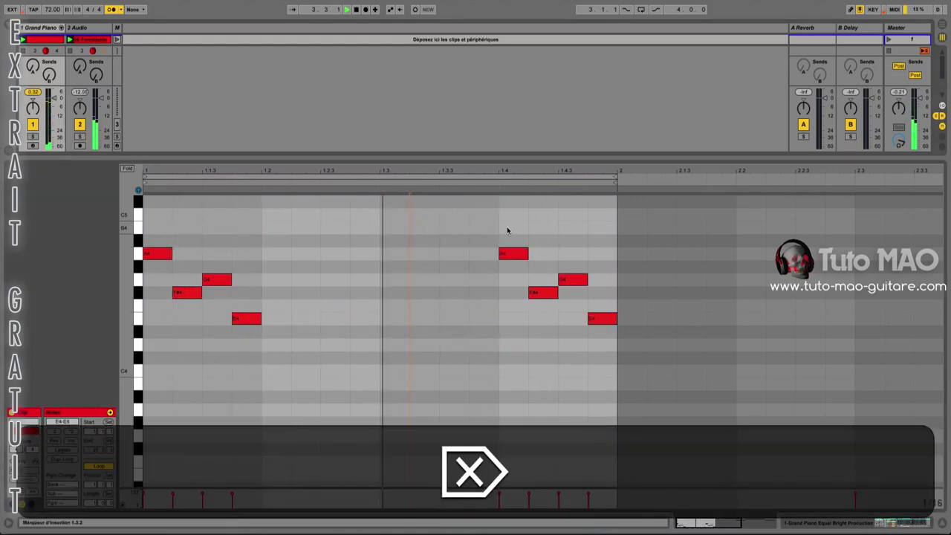
left_click(528, 287)
left_click_drag(505, 191, 597, 344)
left_click_drag(525, 256, 407, 260)
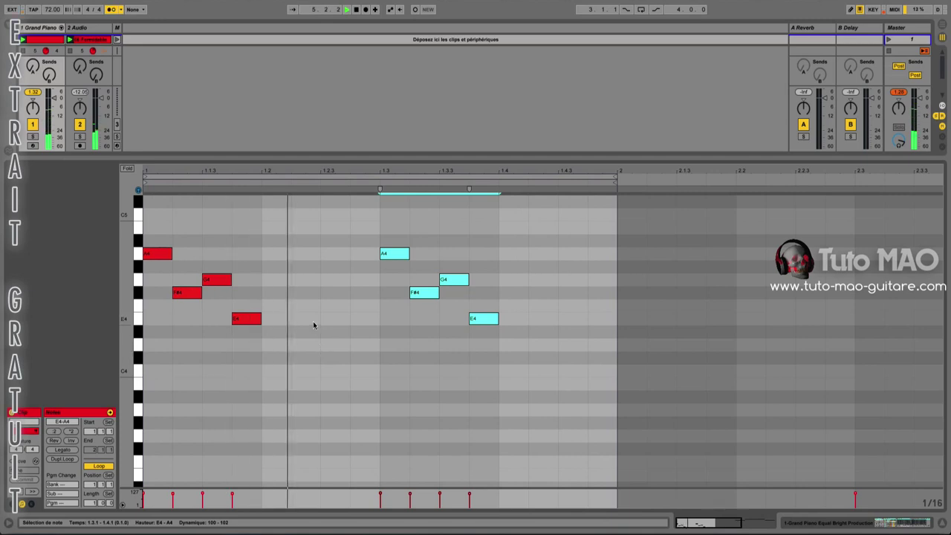
Step: Lengthen the first E4 up to beat 3 and the second E4 up to the end of the bar
left_click(290, 321)
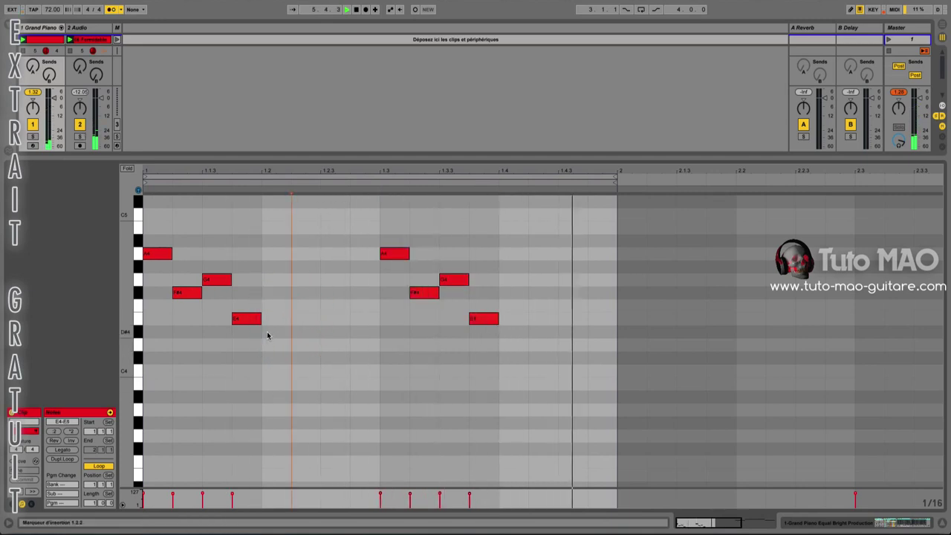
left_click_drag(259, 317, 378, 316)
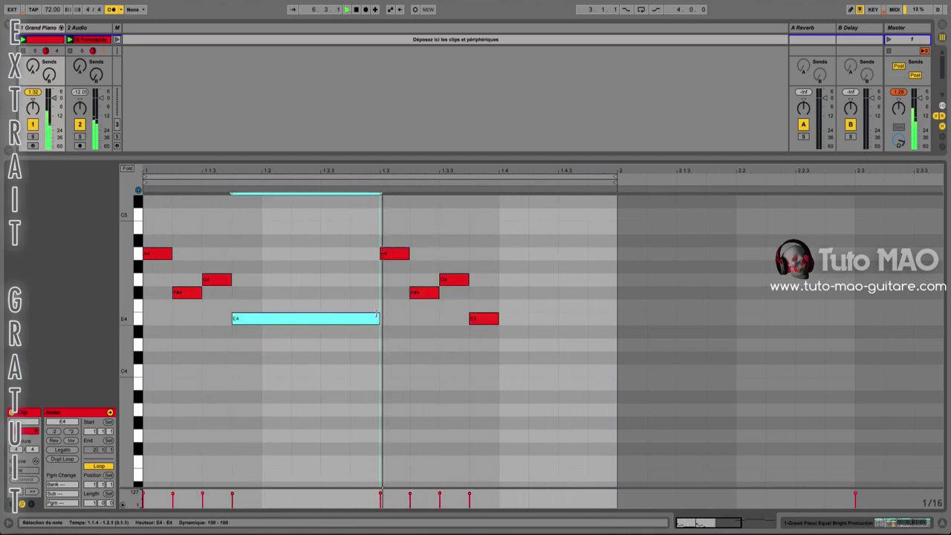
left_click_drag(496, 318, 610, 324)
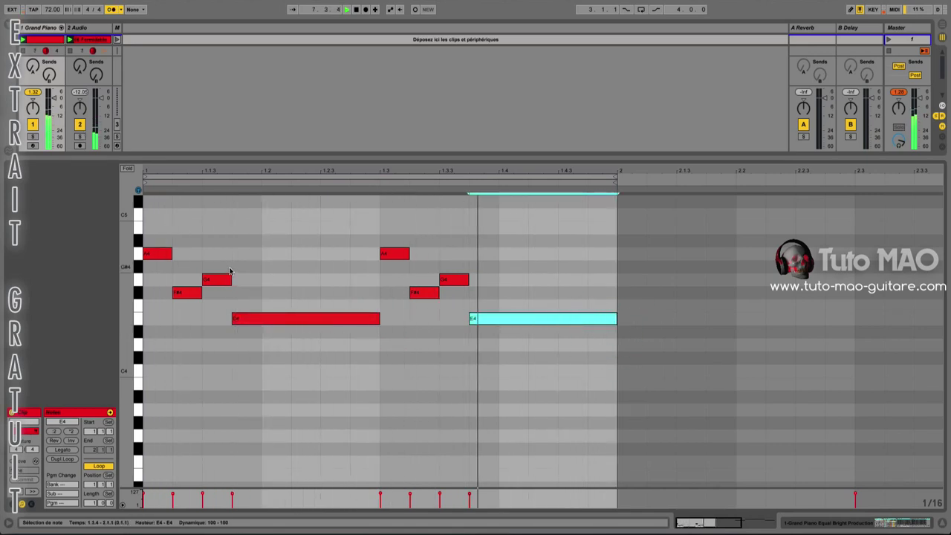
Step: Compare the clip with the Grand Piano track muted and unmuted, making the first E4 start on beat 2 and extending the first G4 up to it
left_click(30, 125)
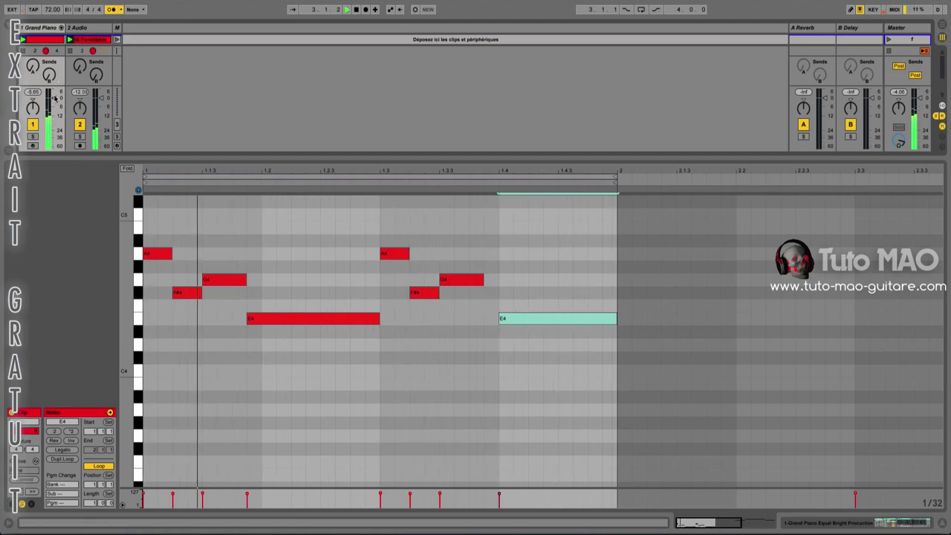
left_click(33, 124)
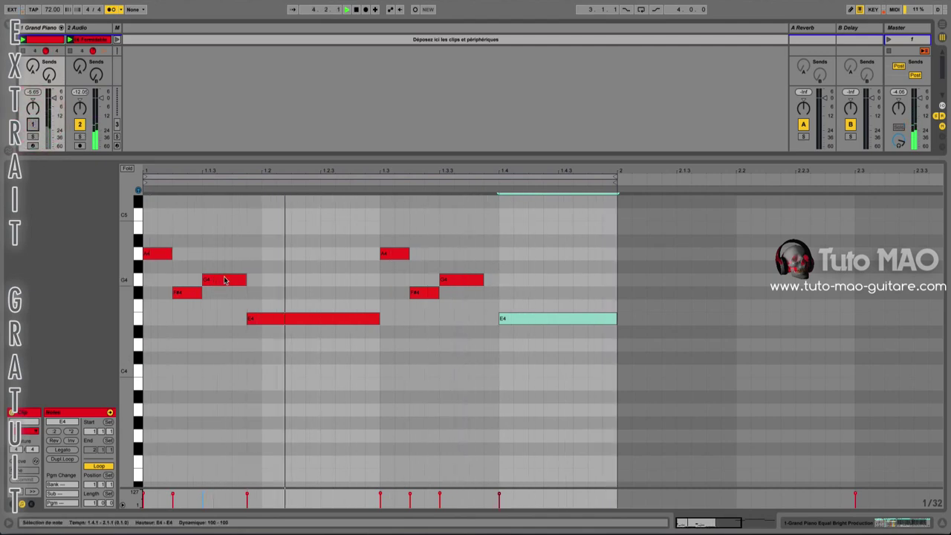
left_click_drag(249, 319, 262, 319)
left_click_drag(246, 281, 260, 282)
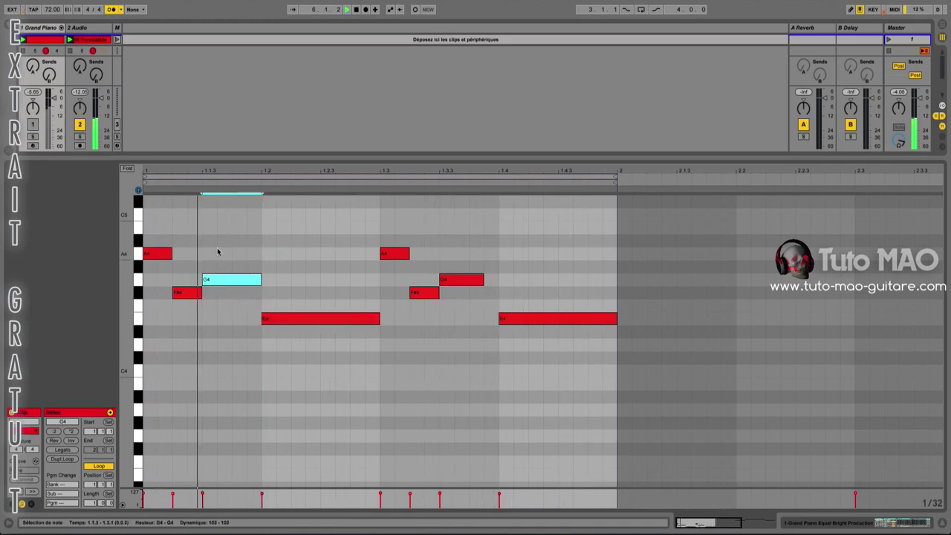
left_click(33, 125)
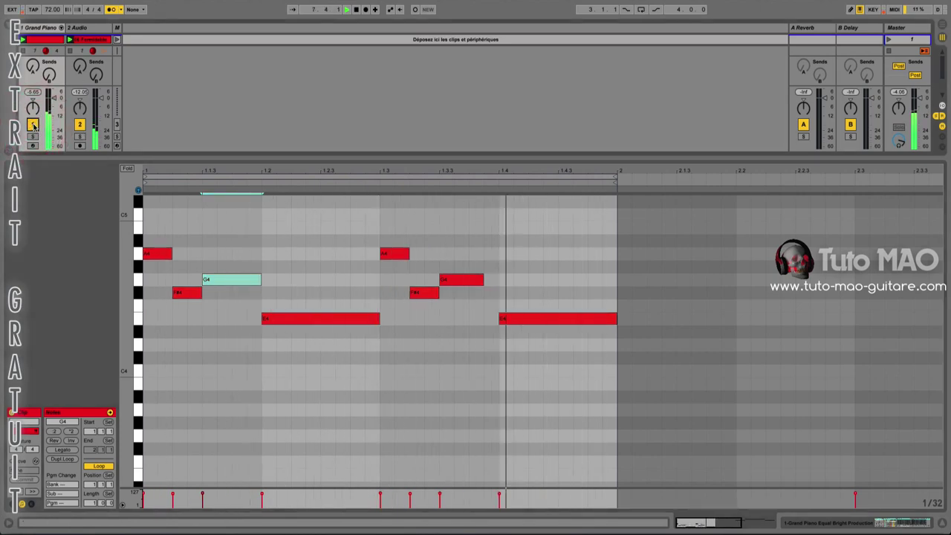
Step: Shorten the first G4 by 1/32 to match the second G4, and compare it against the audio before stopping playback
left_click(254, 277)
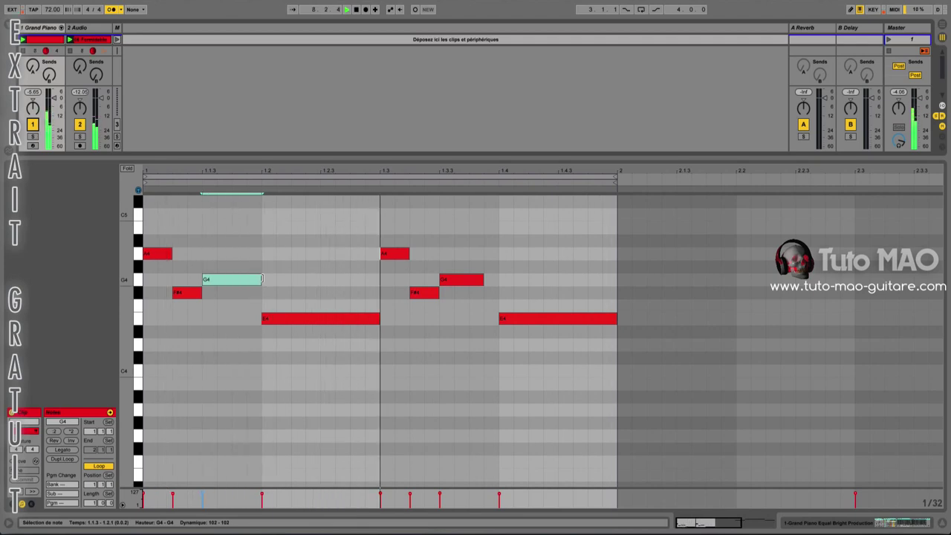
left_click_drag(261, 279, 246, 279)
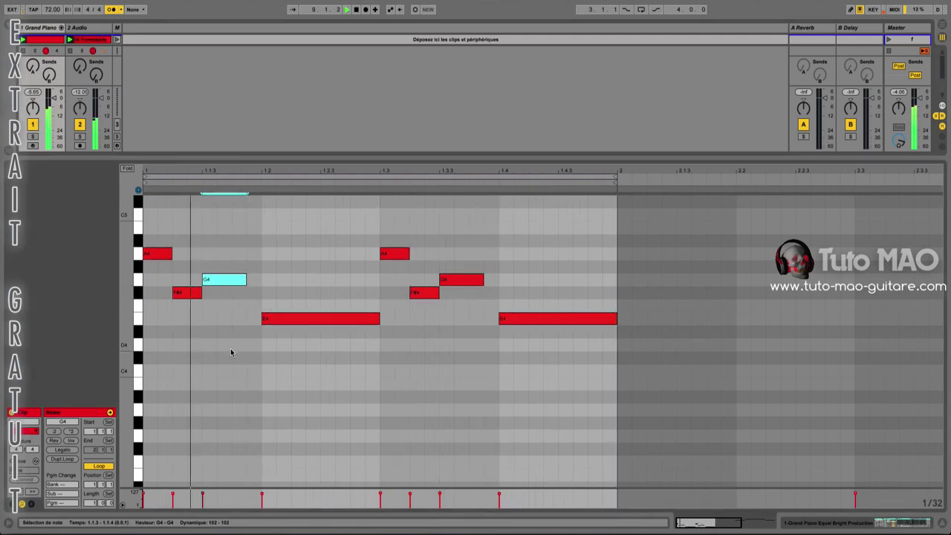
left_click(35, 127)
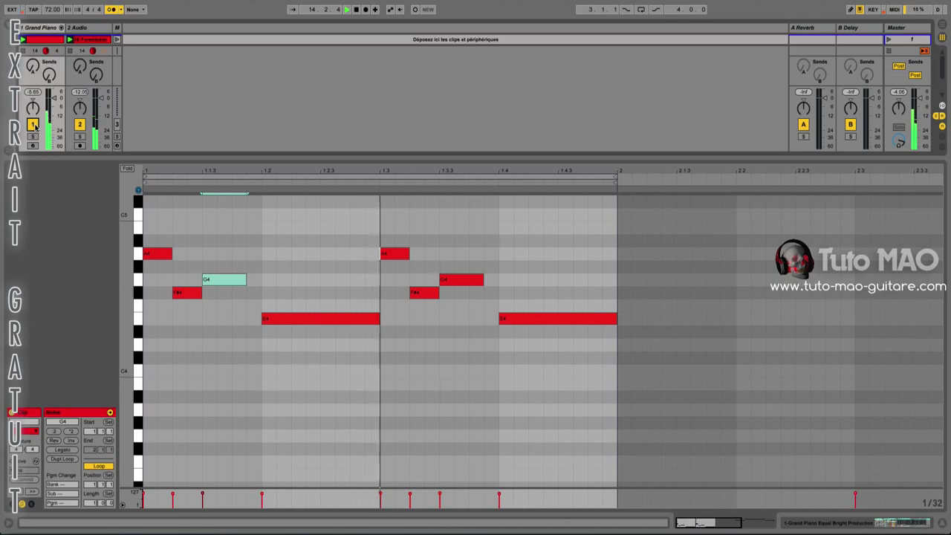
key("space")
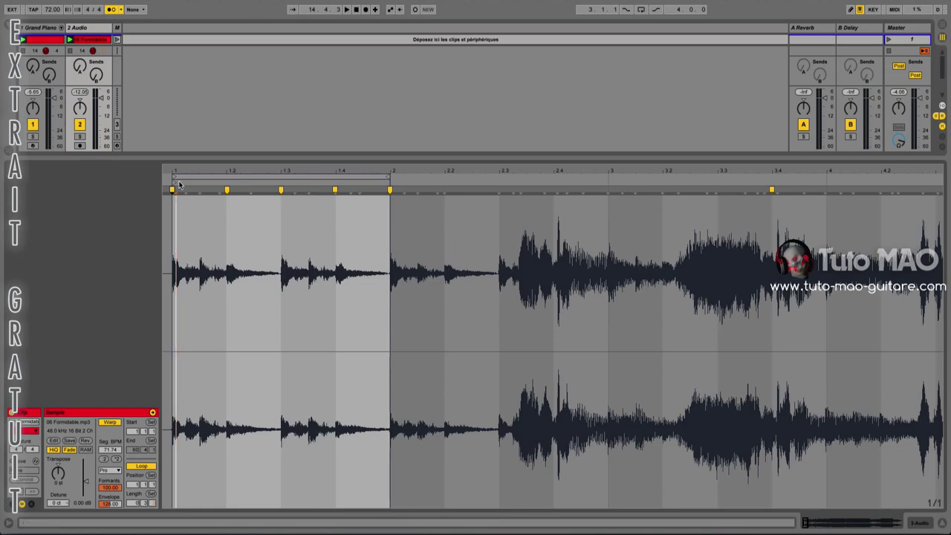
Step: Align the start and first warp marker of the Formidable audio clip with the exact onset of the first piano note
mouse_move(173, 174)
left_mouse_down()
mouse_move(224, 249)
mouse_move(297, 286)
mouse_move(297, 334)
left_mouse_up()
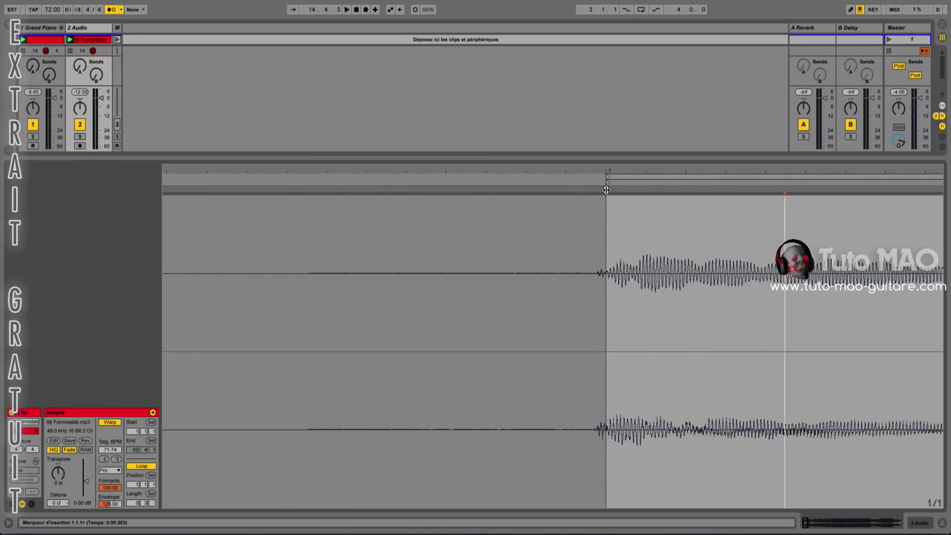
left_click_drag(607, 170, 603, 238)
left_click_drag(592, 191, 714, 196)
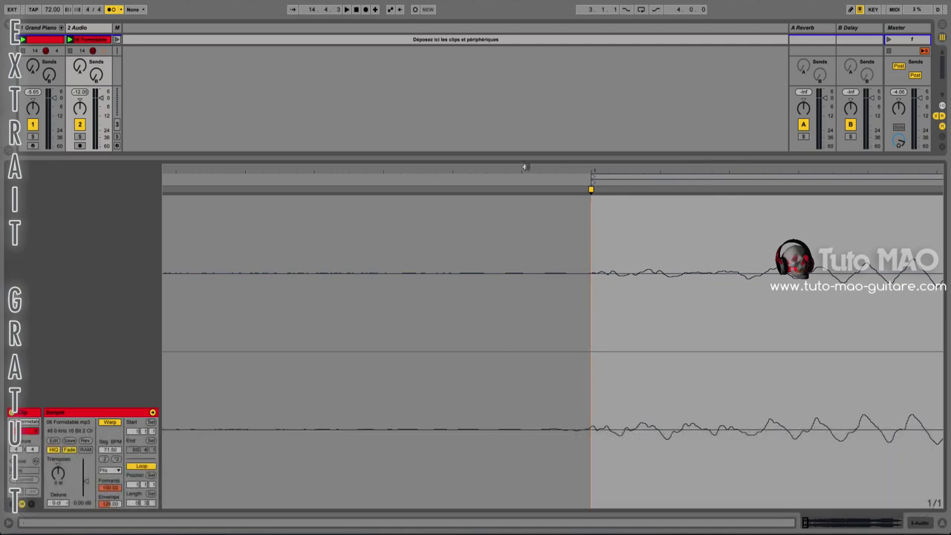
Step: Relaunch the Formidable clip to check it against the piano, and turn off the metronome
left_click(70, 38)
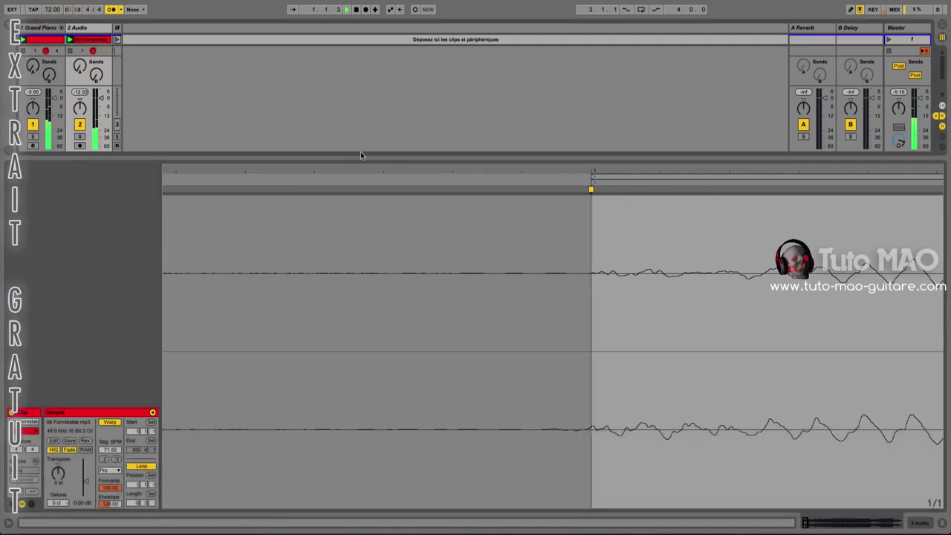
mouse_move(590, 171)
left_mouse_down()
mouse_move(341, 112)
mouse_move(213, 67)
mouse_move(212, 26)
left_mouse_up()
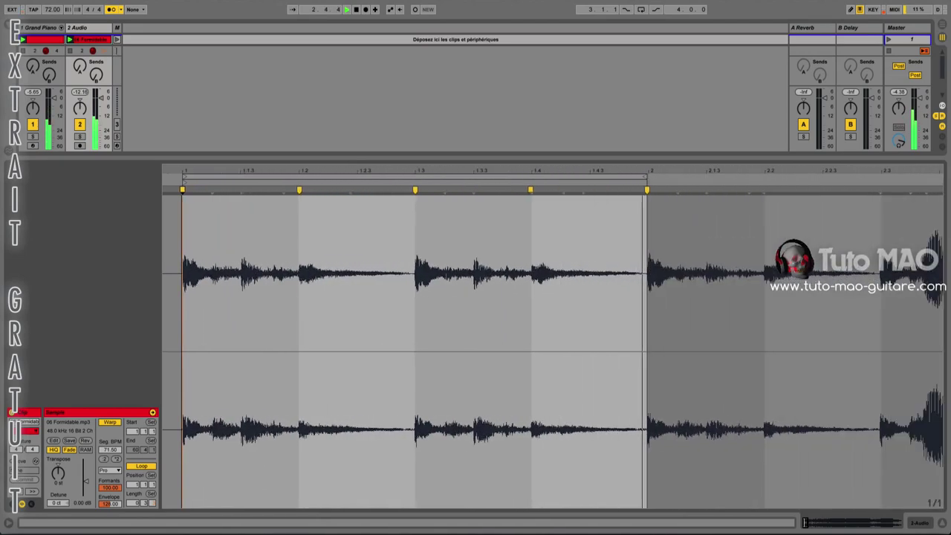
left_click(112, 8)
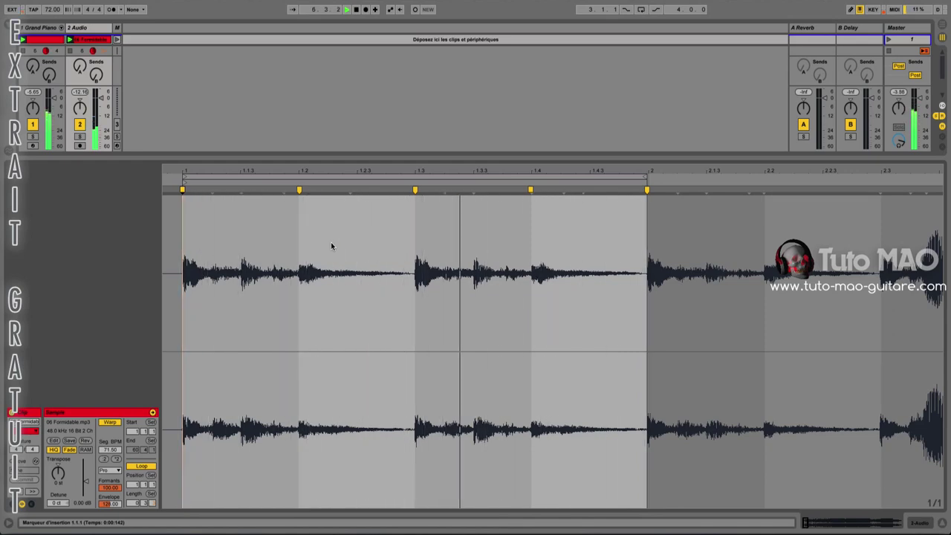
Step: Shorten both long E4 notes in the Grand Piano clip by 1/32 at their ends
left_click(59, 40)
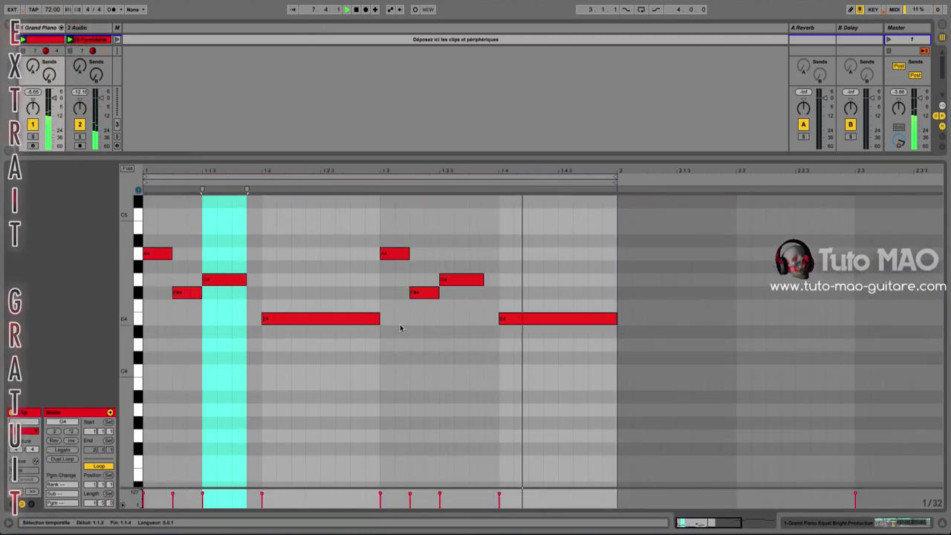
left_click_drag(377, 320, 364, 320)
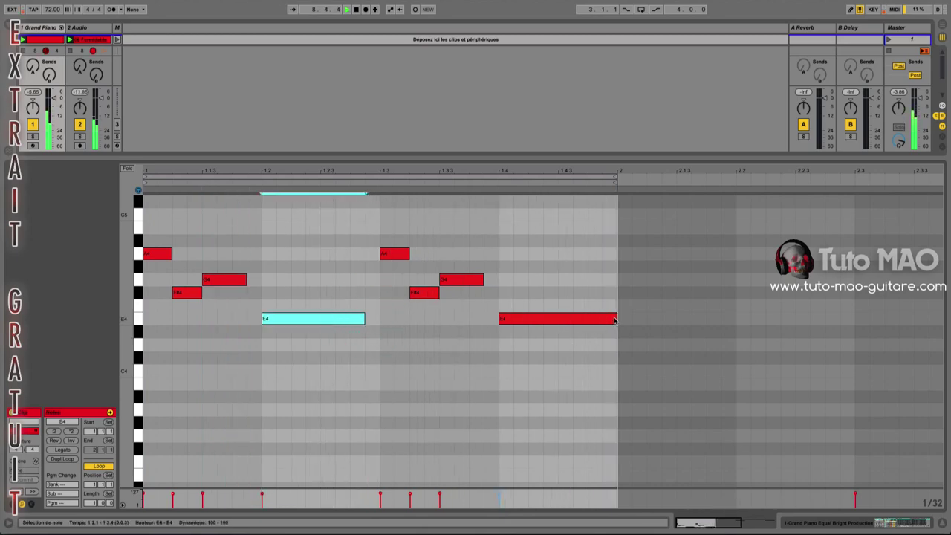
left_click_drag(615, 319, 598, 320)
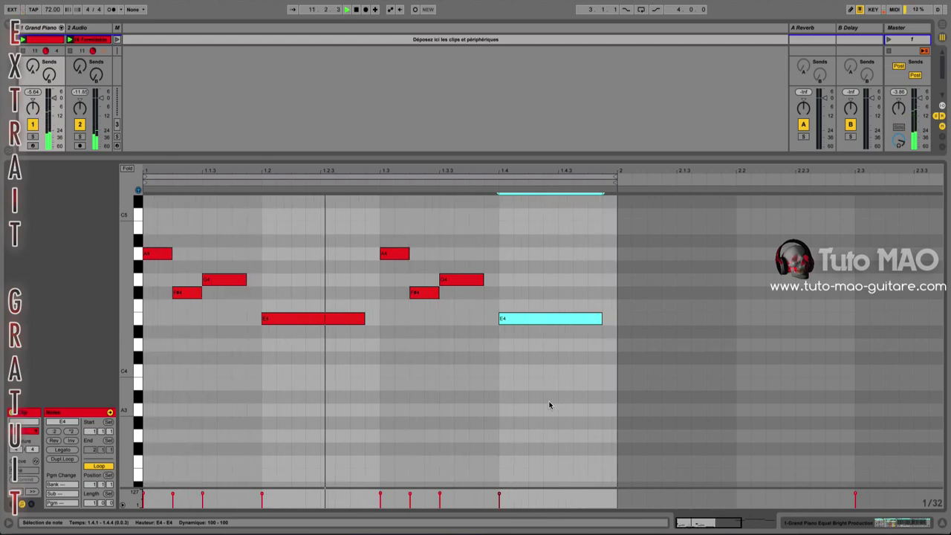
Step: Set the piano clip's grid back to 1/16 and stop playback
right_click(276, 249)
left_click(343, 399)
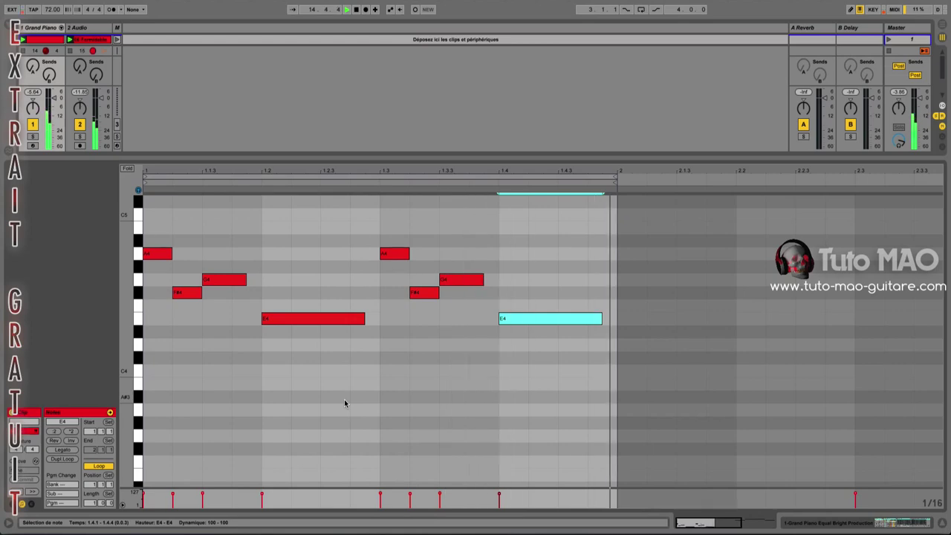
key("space")
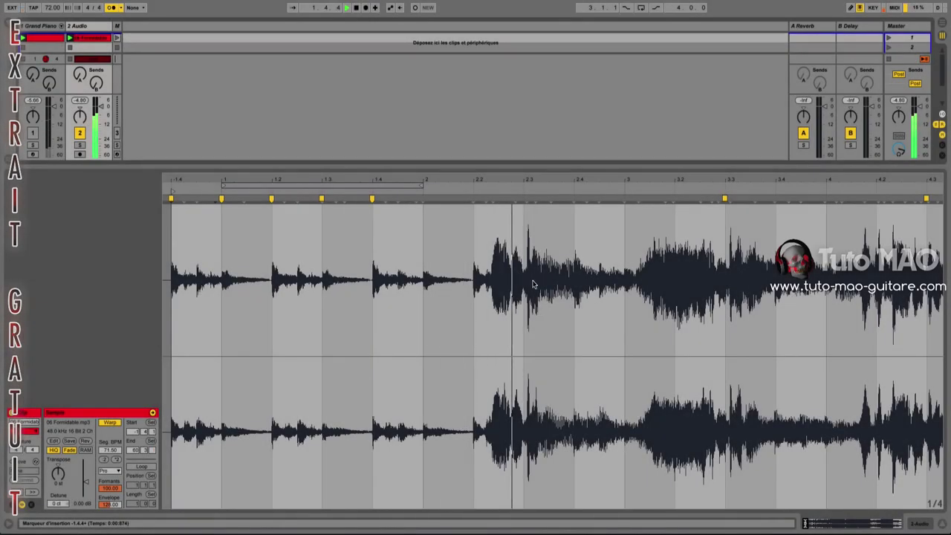
Step: Replay the Formidable clip around bar 2 and add warp markers on the onsets near 2.2, 2.3, 2.4, 3 and 3.2
key("space")
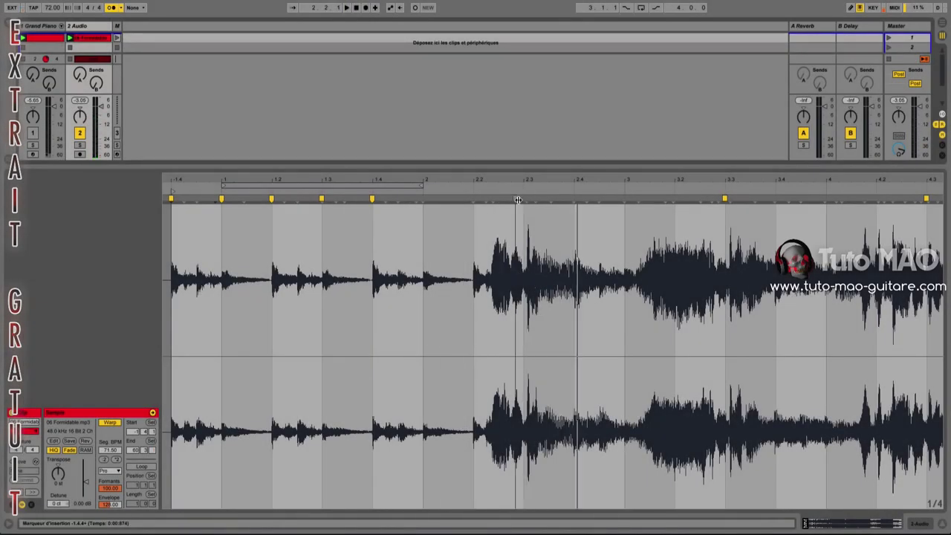
left_click_drag(532, 182, 532, 230)
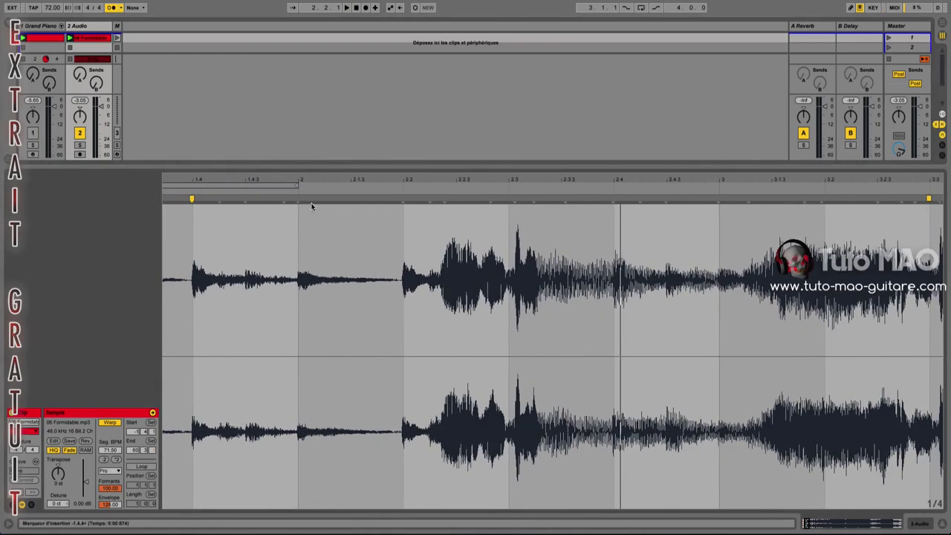
left_click(191, 191)
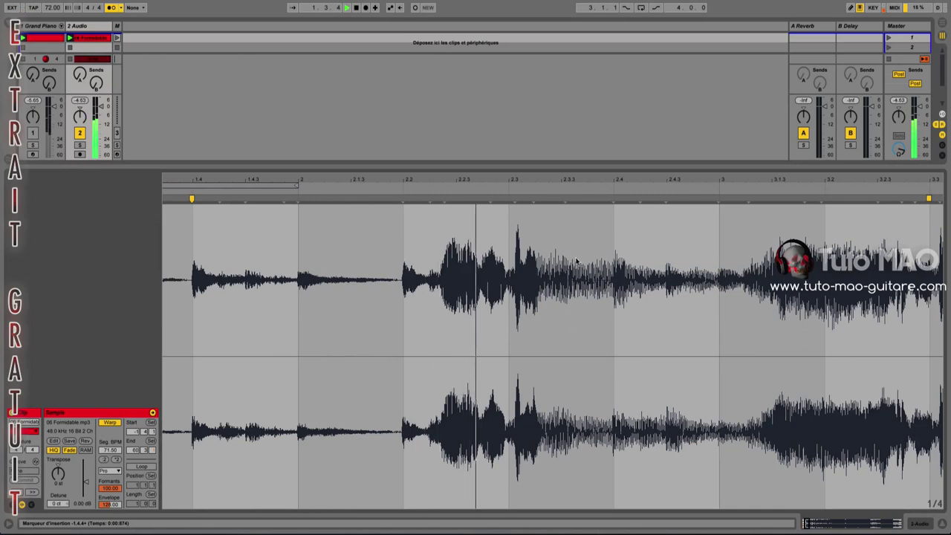
key("space")
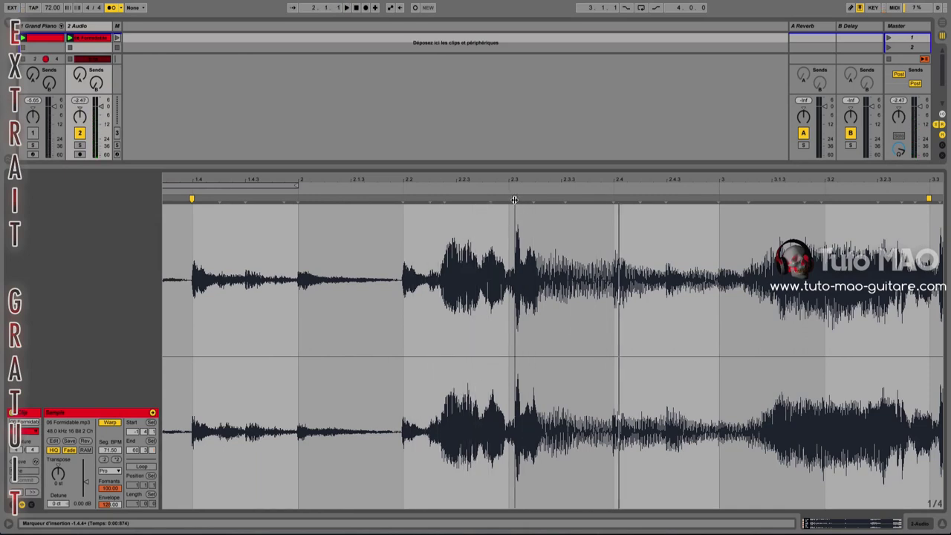
double_click(404, 199)
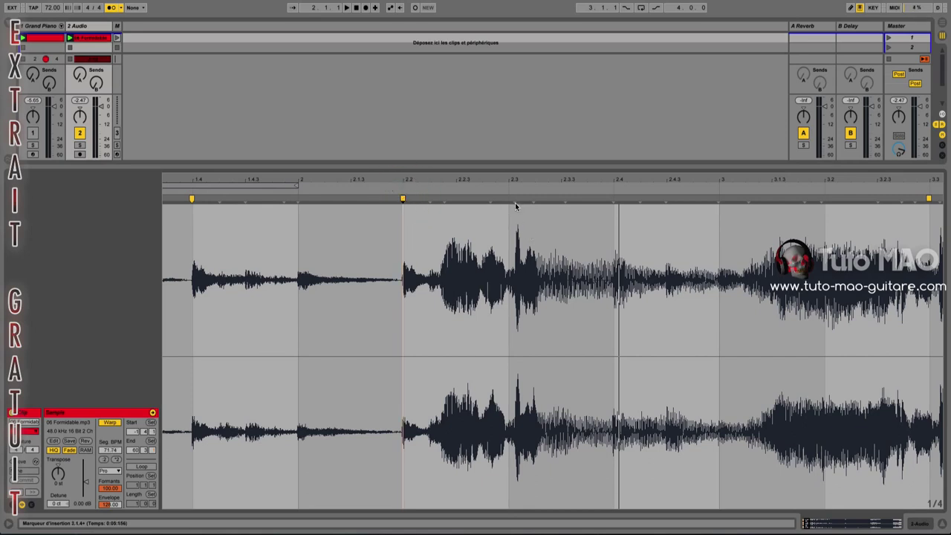
double_click(514, 199)
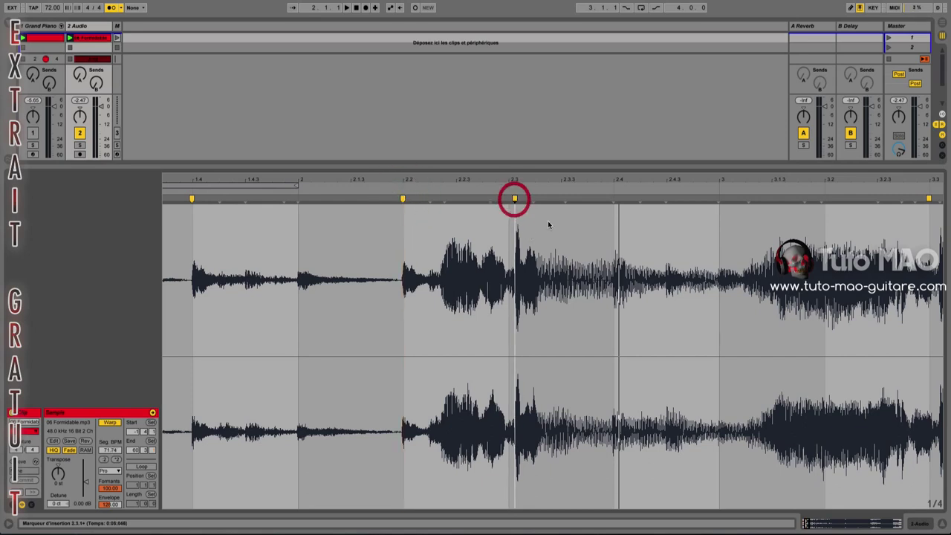
double_click(614, 199)
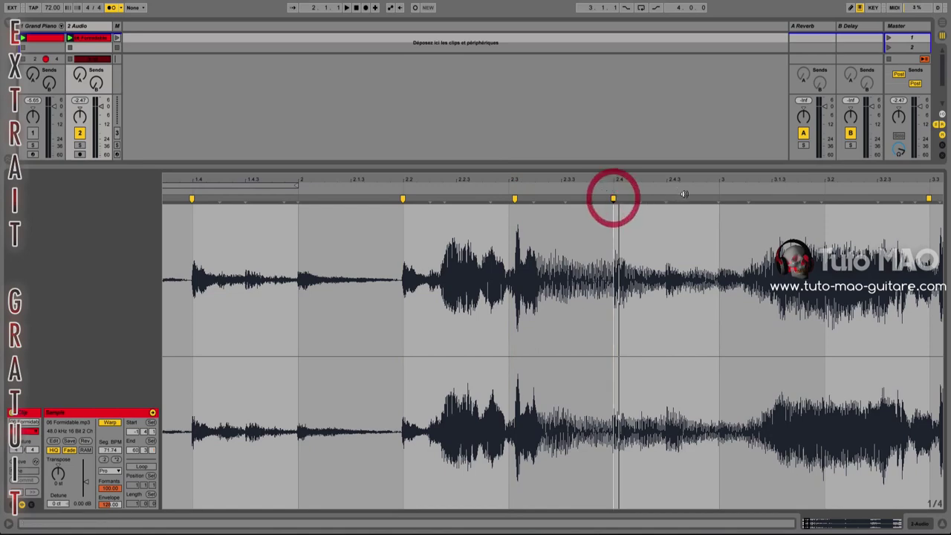
double_click(822, 199)
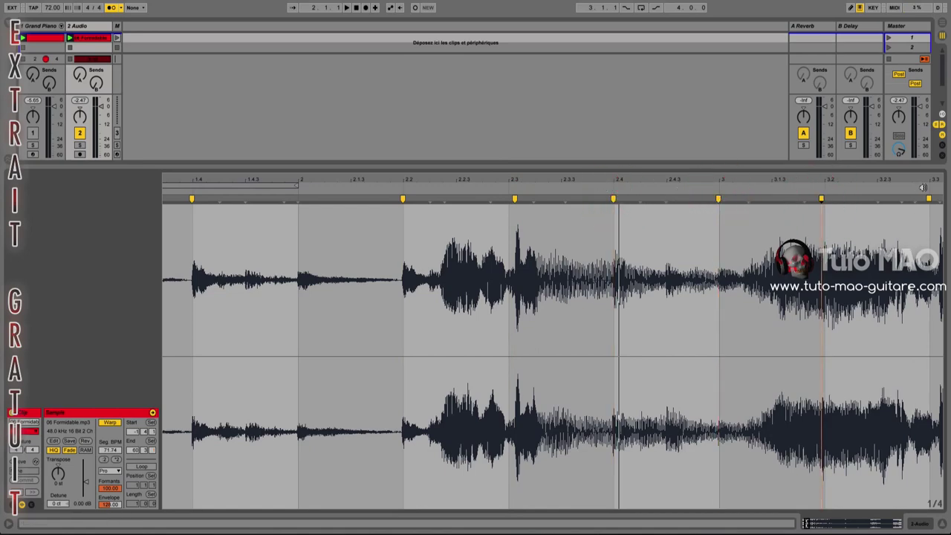
left_click_drag(916, 180, 529, 181)
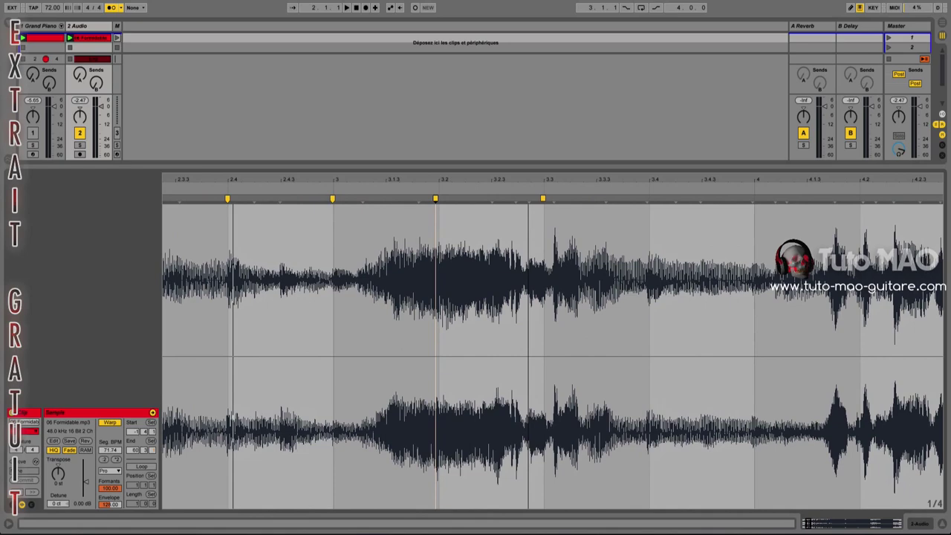
Step: Add warp markers to the Formidable clip on the onsets near 3.4, 4 and 4.2
double_click(647, 199)
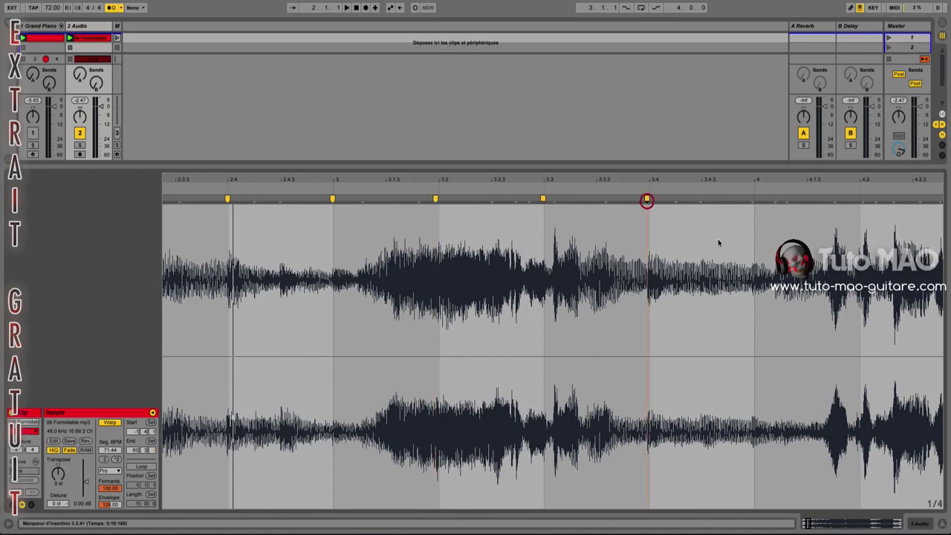
double_click(753, 199)
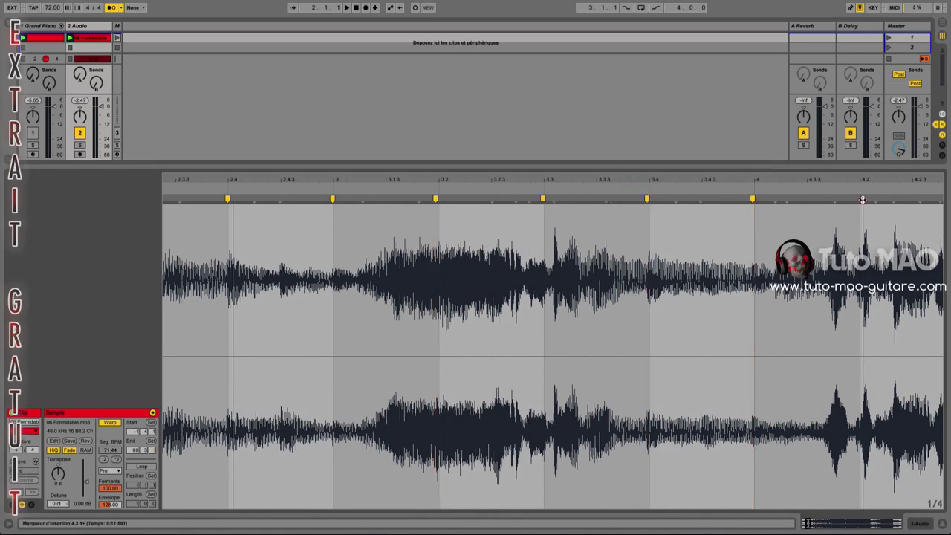
double_click(863, 199)
left_click_drag(886, 186, 506, 187)
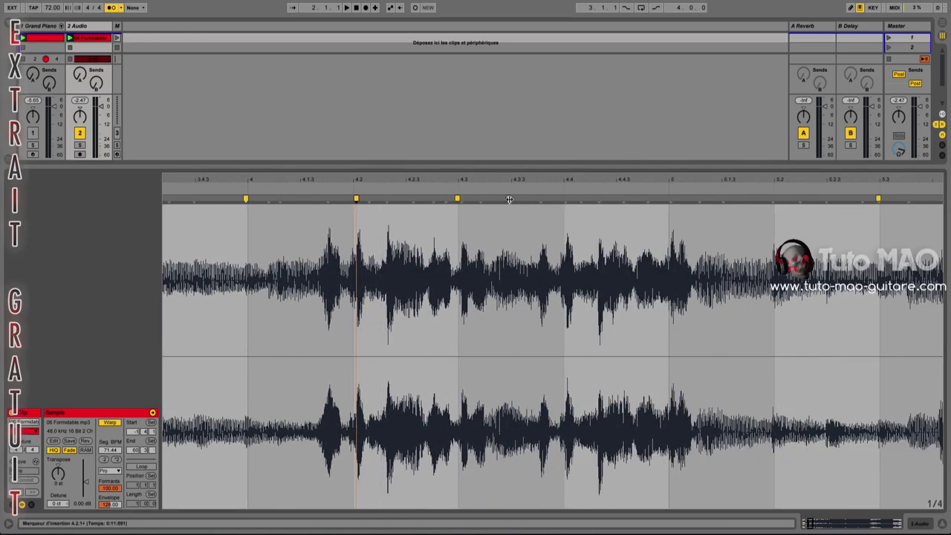
Step: Add warp markers to the Formidable clip on the onsets near 4.4, 5, 5.2 and 5.4
double_click(672, 198)
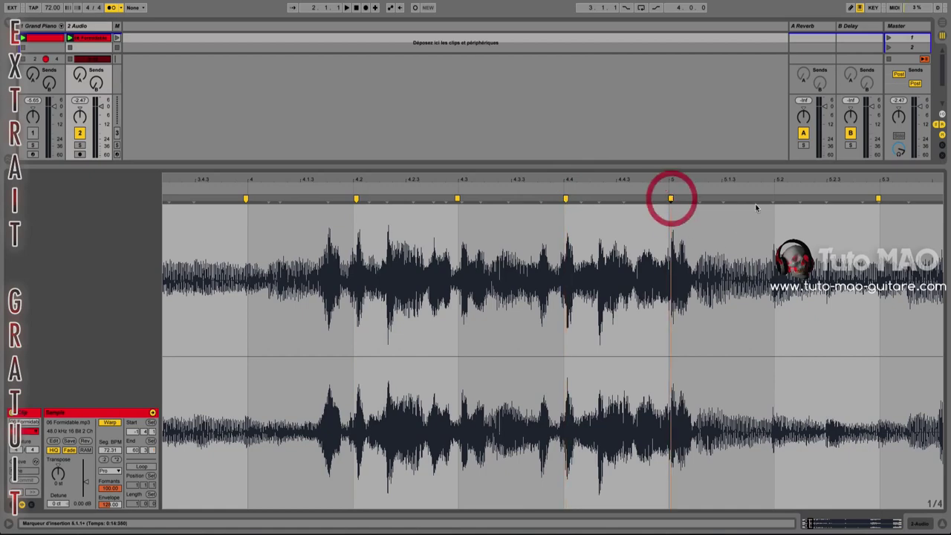
double_click(773, 199)
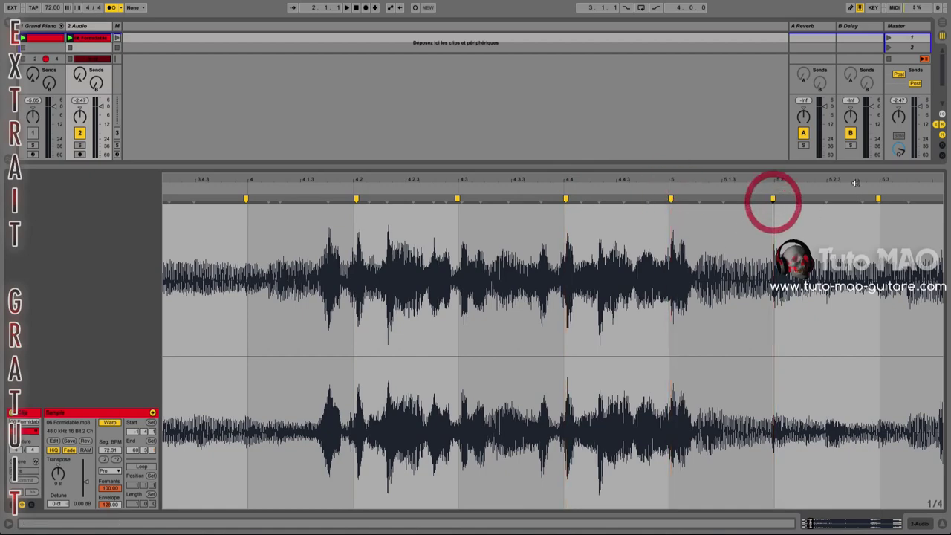
scroll(795, 202, "right", 3)
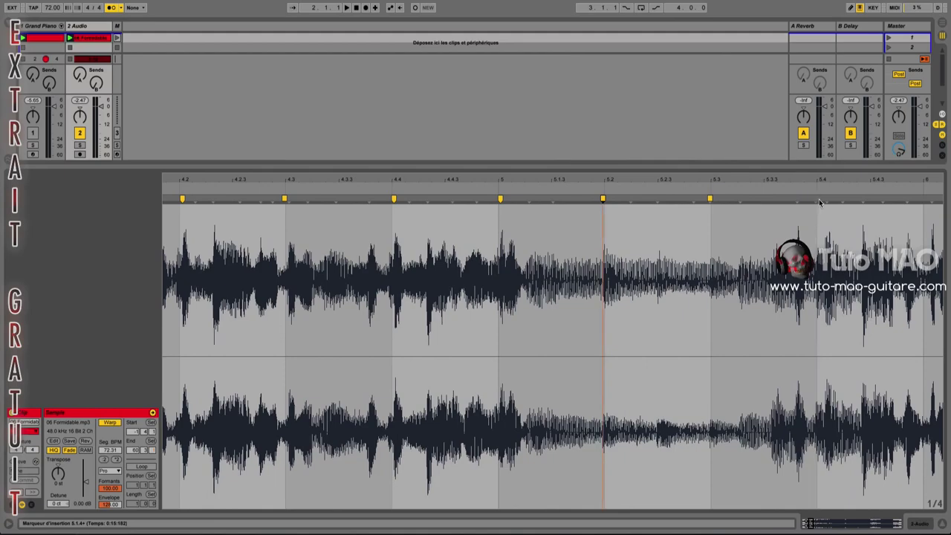
double_click(814, 199)
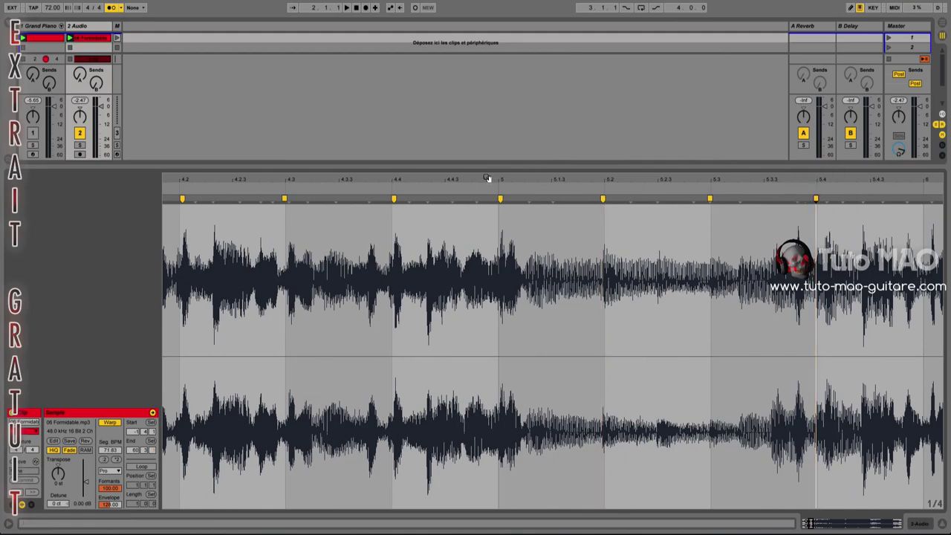
Step: Align the Formidable clip's warp markers near 2.3, 2.4 and 3 exactly with their beat gridlines
left_click_drag(488, 178, 735, 115)
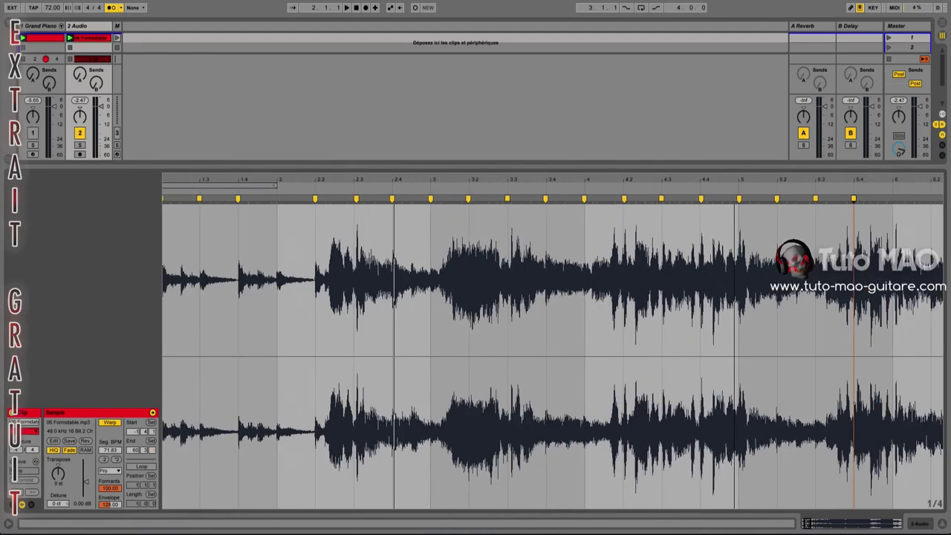
mouse_move(304, 177)
left_mouse_down()
mouse_move(358, 214)
mouse_move(358, 200)
left_mouse_up()
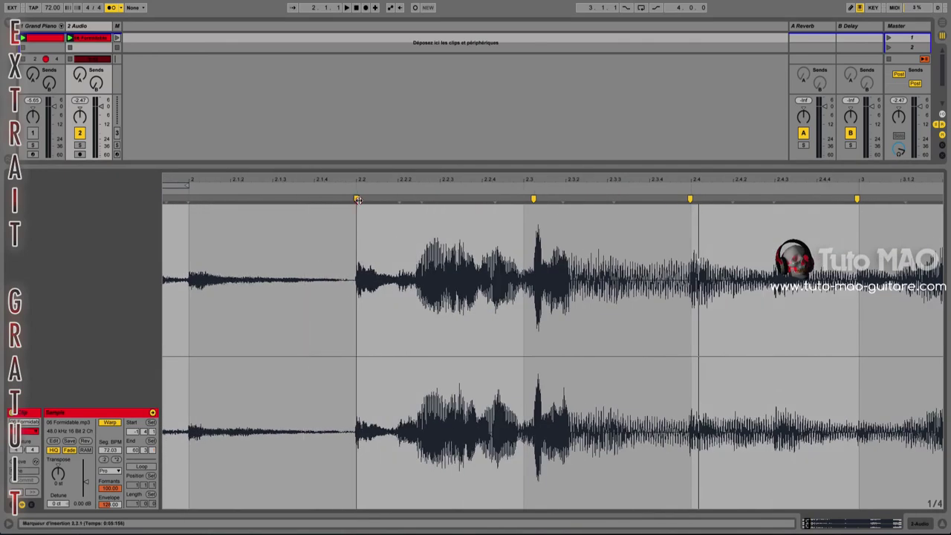
left_click_drag(534, 198, 523, 198)
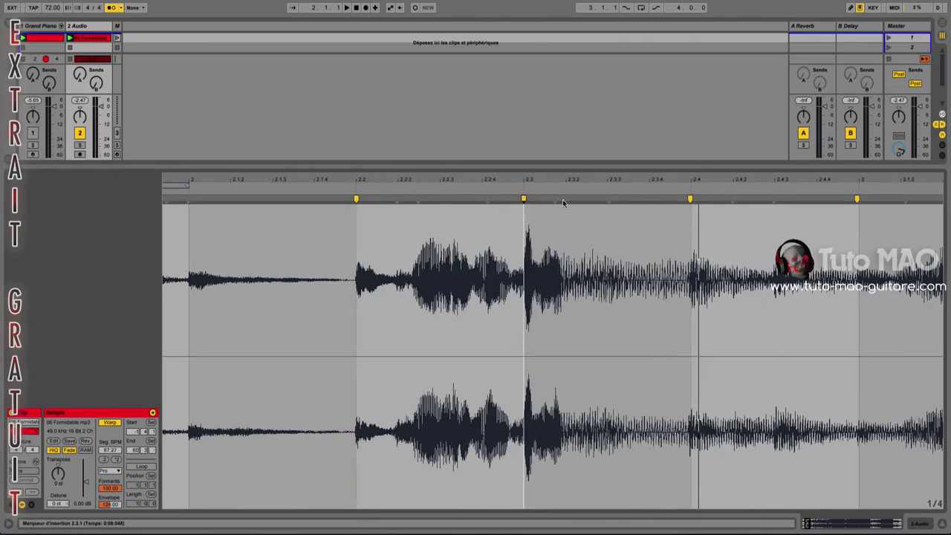
left_click_drag(693, 199, 691, 199)
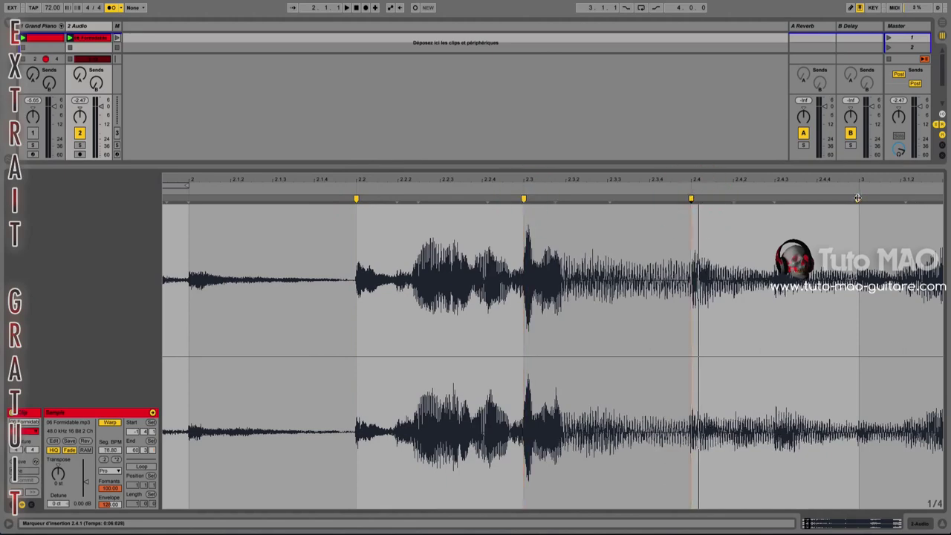
mouse_move(856, 199)
left_mouse_down()
mouse_move(875, 179)
mouse_move(426, 179)
left_mouse_up()
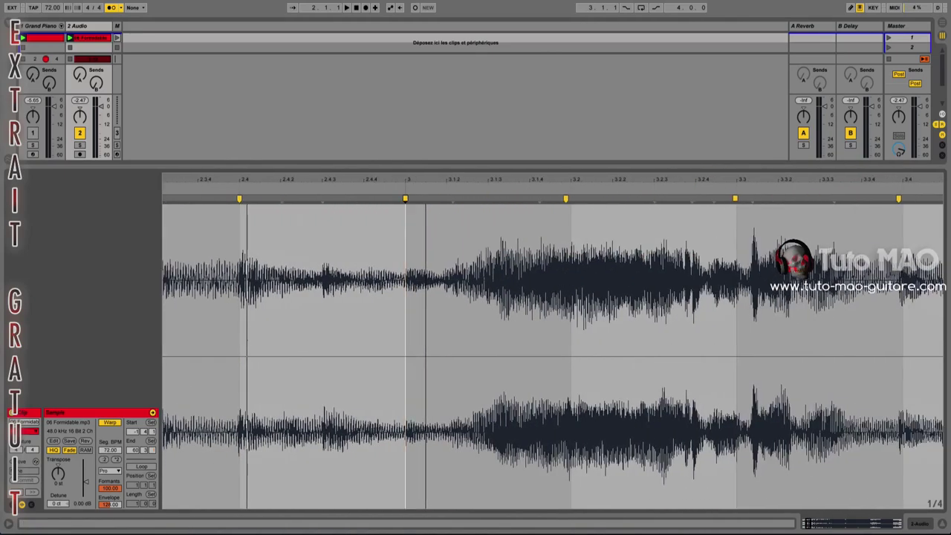
Step: Align the warp markers near 3.2, 3.3, 3.4, 4, 4.2 and 4.3 exactly with their beat gridlines
left_click_drag(566, 197, 570, 197)
left_click_drag(738, 197, 741, 198)
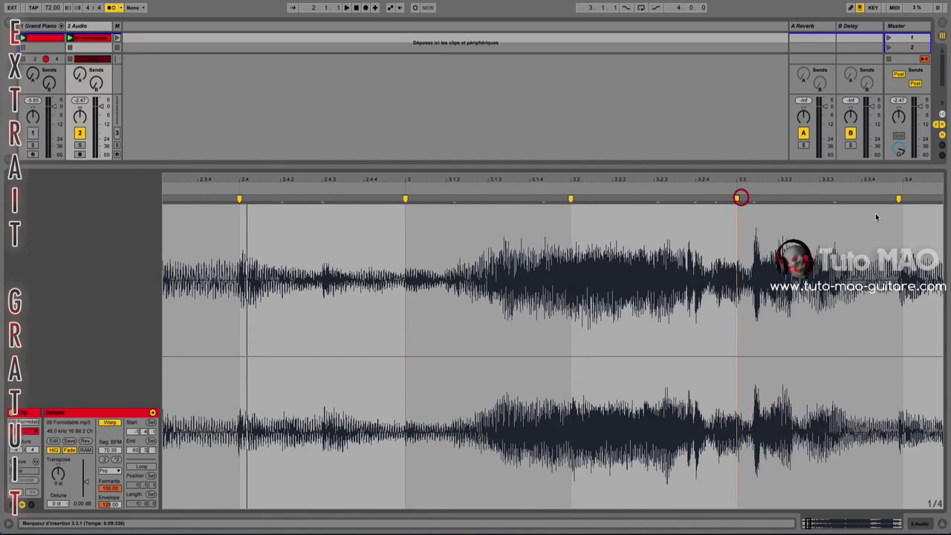
mouse_move(901, 199)
left_mouse_down()
mouse_move(661, 195)
mouse_move(409, 208)
left_mouse_up()
left_click_drag(514, 198, 517, 199)
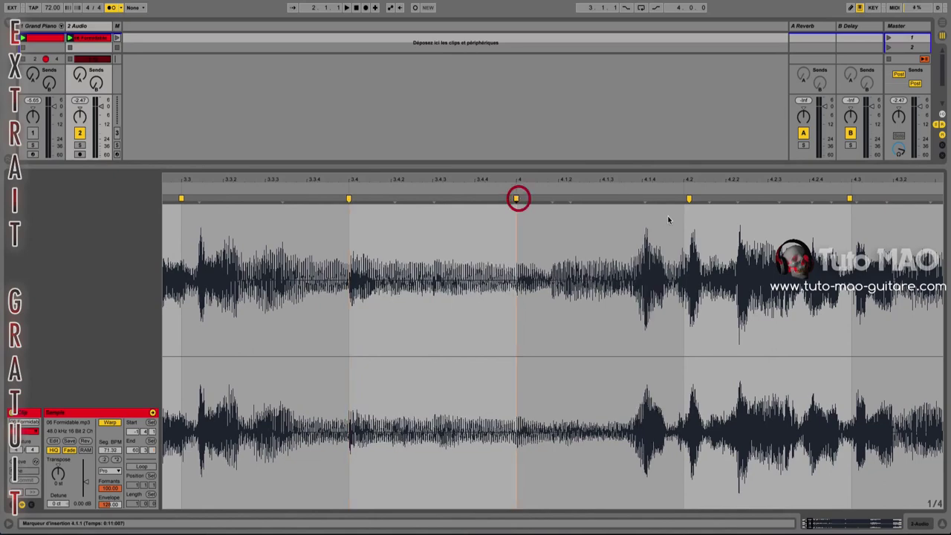
left_click_drag(689, 198, 687, 198)
left_click(688, 198)
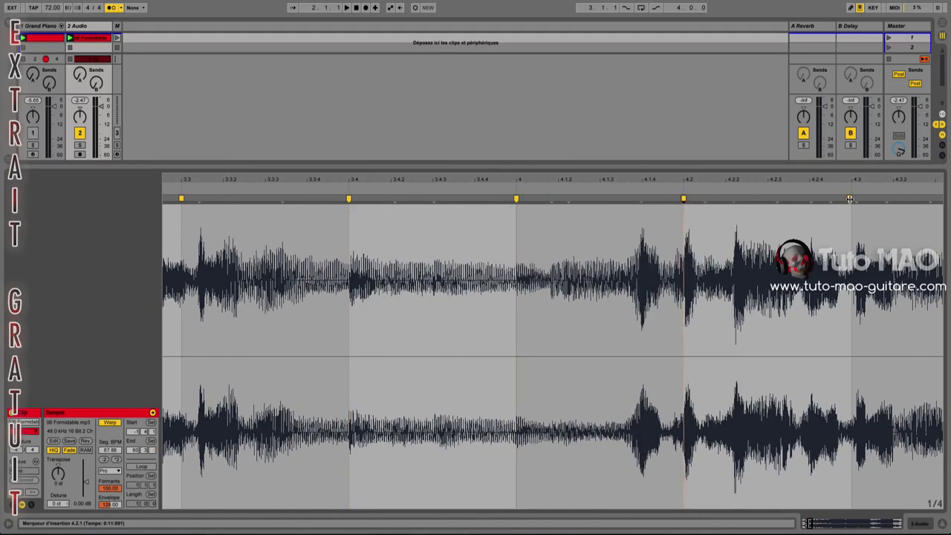
left_click_drag(850, 199, 342, 195)
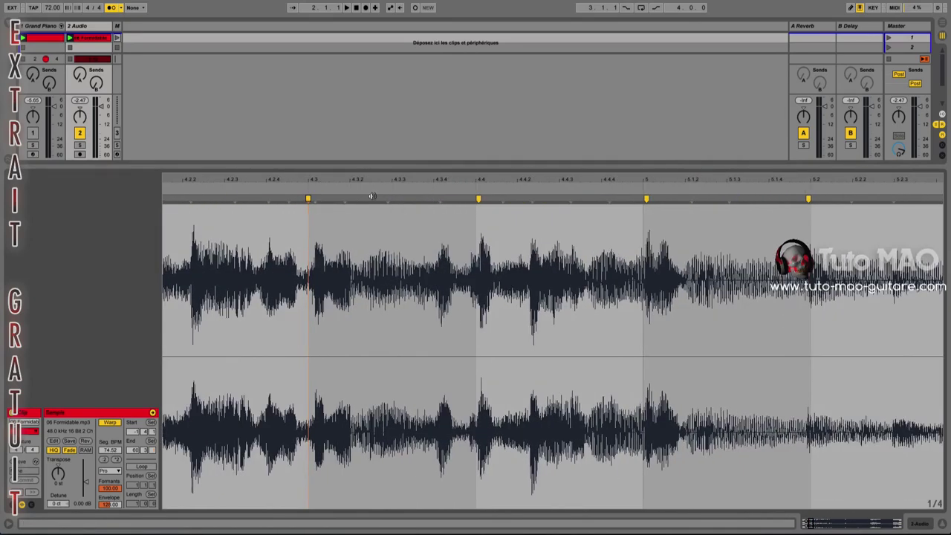
Step: Align the warp markers near 4.4, 5, 5.2, 5.3 and 5.4 exactly with their beat gridlines
left_click(479, 198)
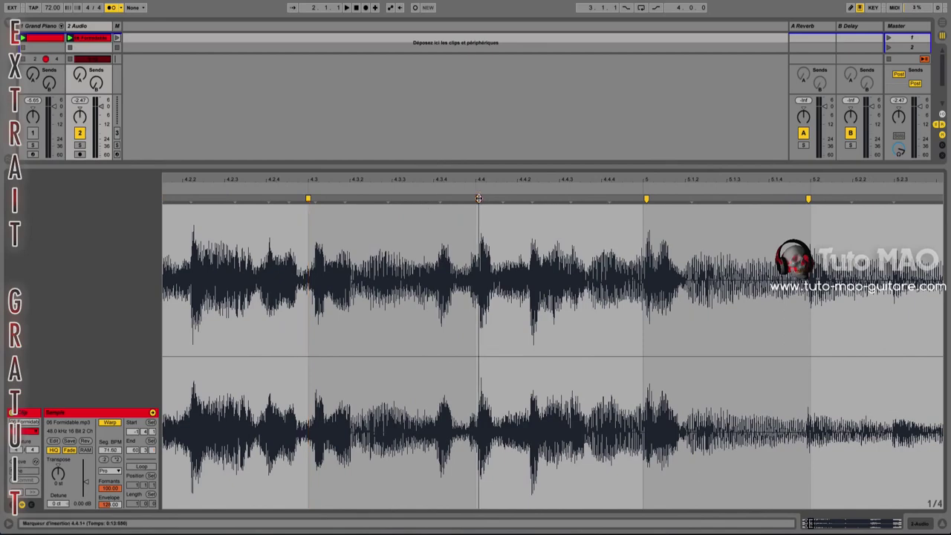
left_click_drag(477, 199, 475, 200)
left_click_drag(646, 199, 642, 199)
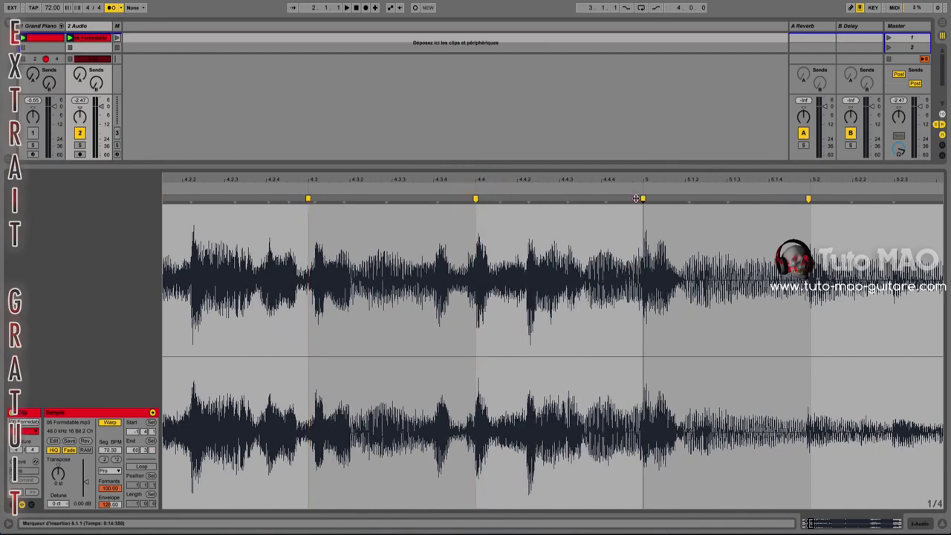
left_click_drag(808, 200, 563, 220)
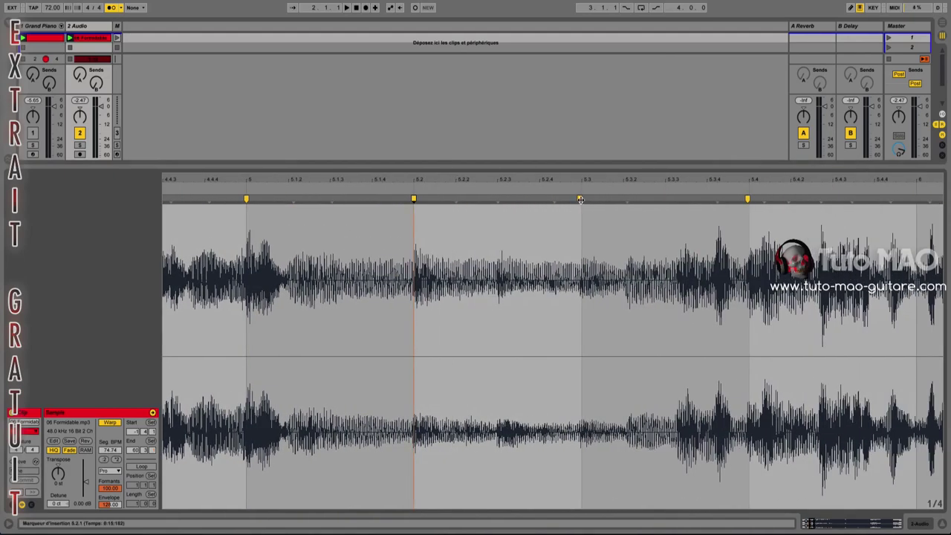
double_click(580, 199)
mouse_move(748, 199)
left_mouse_down()
mouse_move(704, 180)
mouse_move(469, 178)
left_mouse_up()
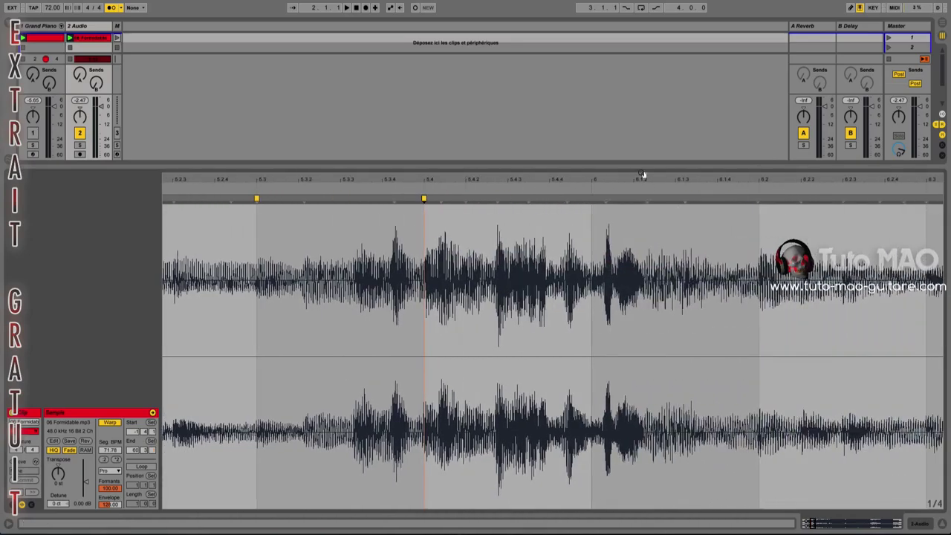
Step: Play the Formidable clip from its start through bar 3 to check the corrected warping, and stop playback
left_click_drag(612, 182, 580, 33)
left_click_drag(174, 181, 174, 222)
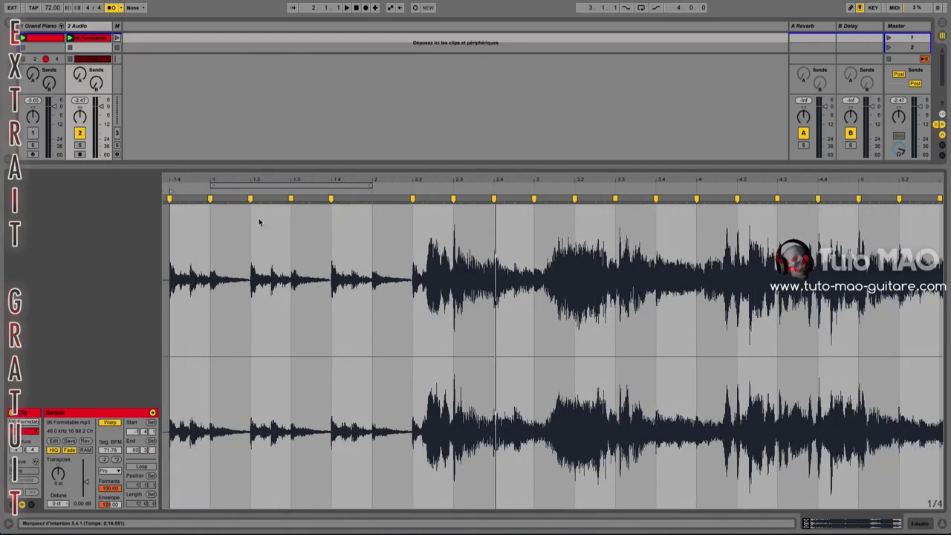
key("space")
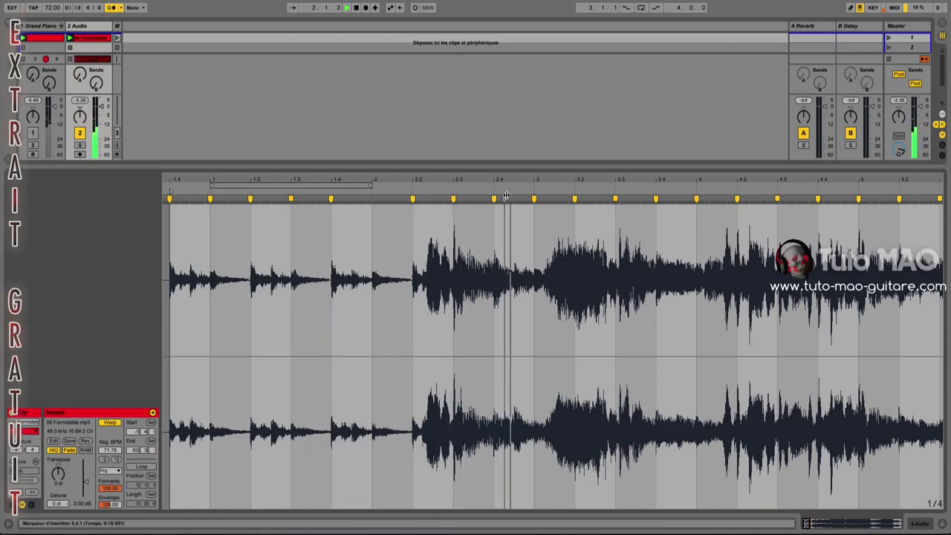
key("space")
Step: Move the Formidable clip's loop brace to start at 2.3 and extend its end to 6.3
left_click_drag(347, 186, 587, 183)
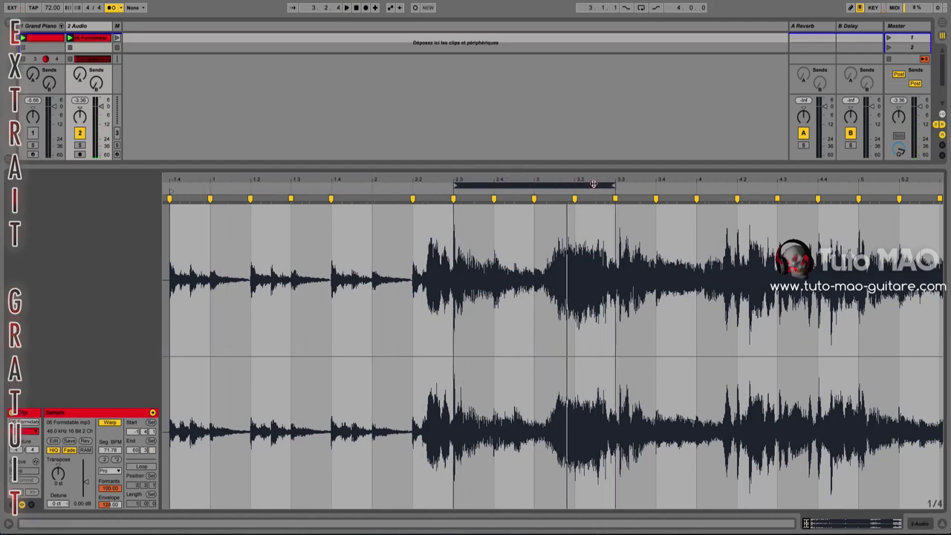
left_click(371, 190)
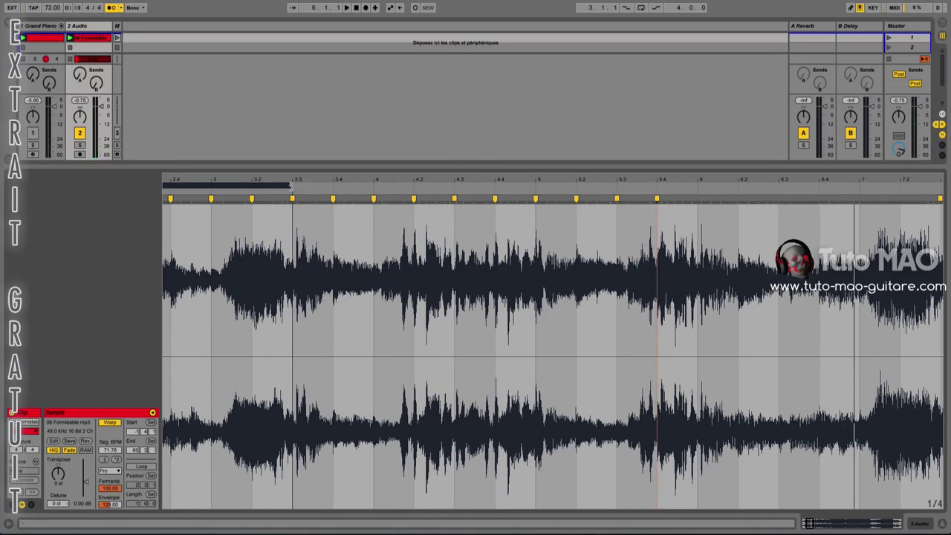
left_click(780, 184)
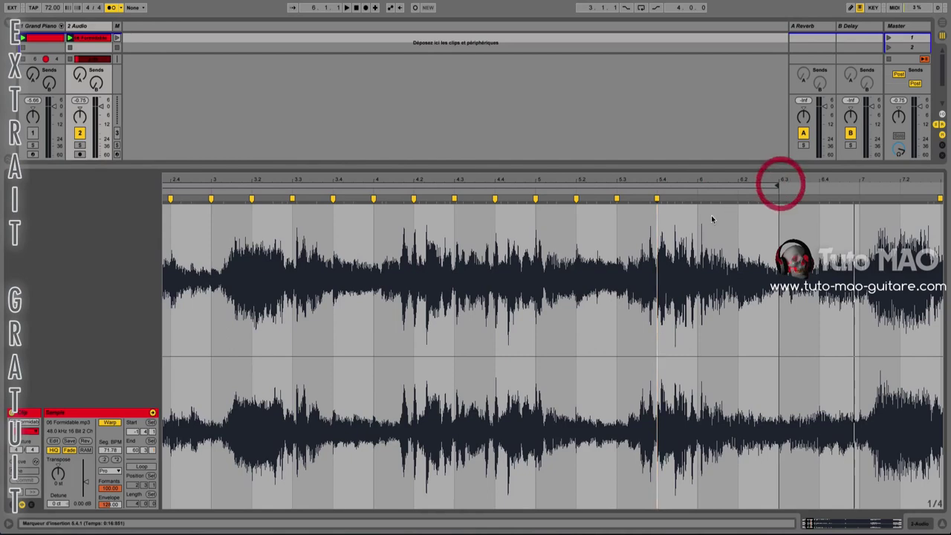
left_click_drag(701, 179, 707, 212)
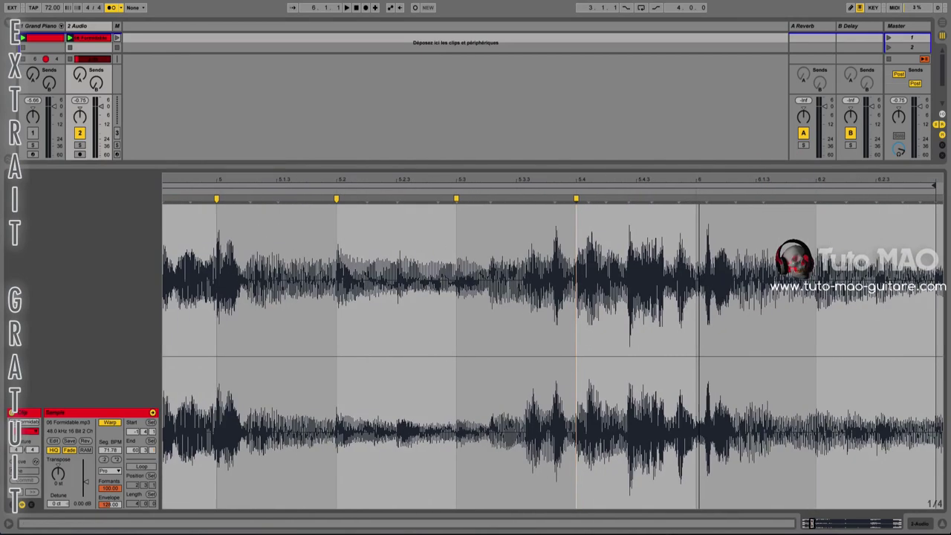
Step: Add warp markers near 6, 6.2 and 6.3 in the Formidable clip and align them with their beat gridlines
double_click(707, 199)
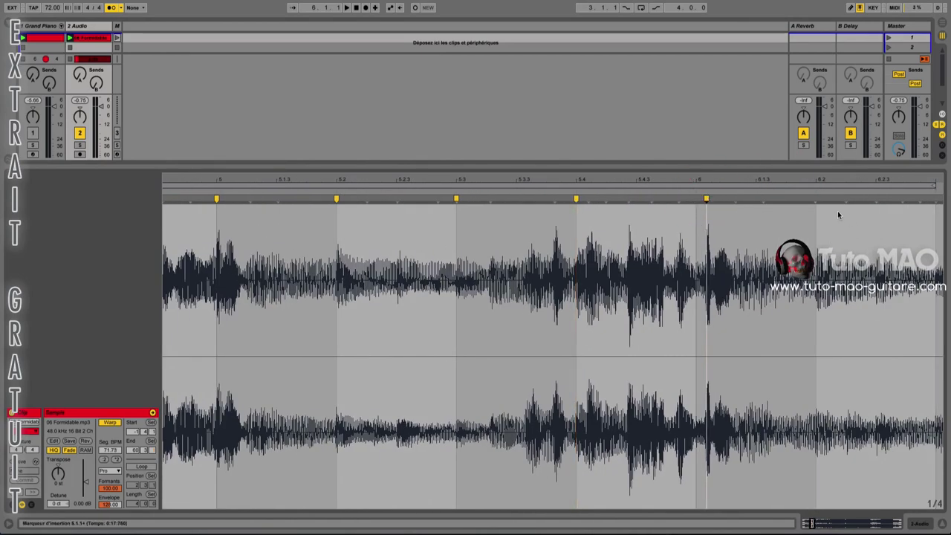
double_click(816, 199)
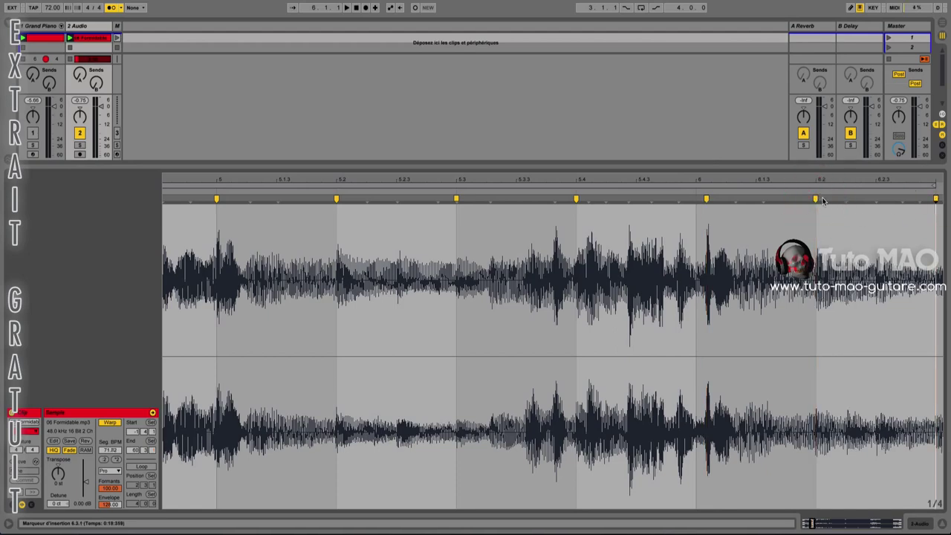
left_click_drag(815, 199, 814, 199)
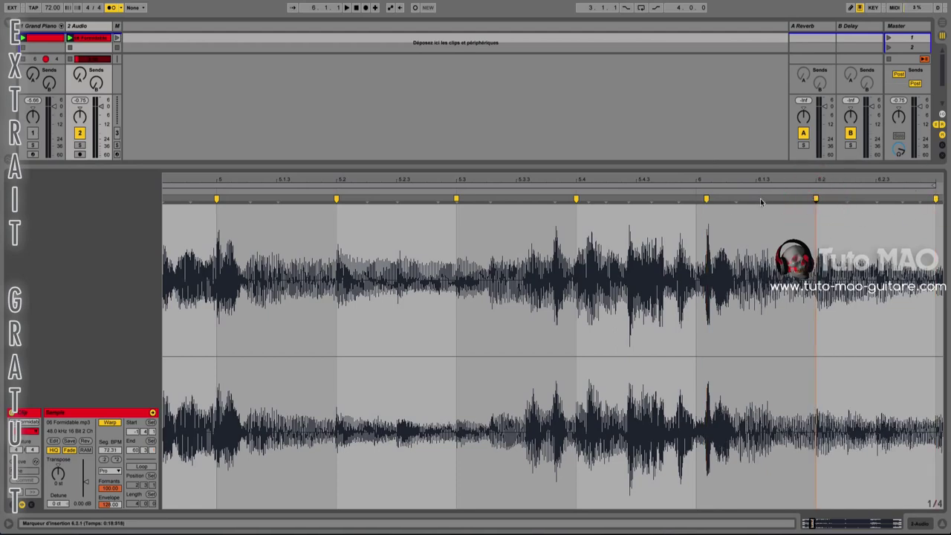
mouse_move(706, 200)
left_mouse_down()
mouse_move(649, 177)
mouse_move(631, 111)
mouse_move(649, 113)
mouse_move(649, 123)
left_mouse_up()
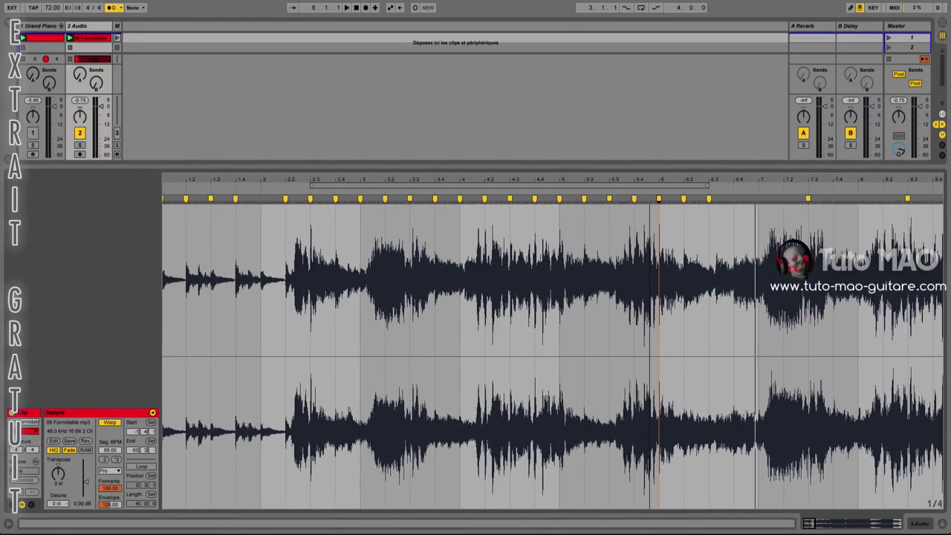
Step: Turn on looping for the Formidable clip's 2.3 to 6.3 section and play it from 2.3 to check the loop
left_click(540, 185)
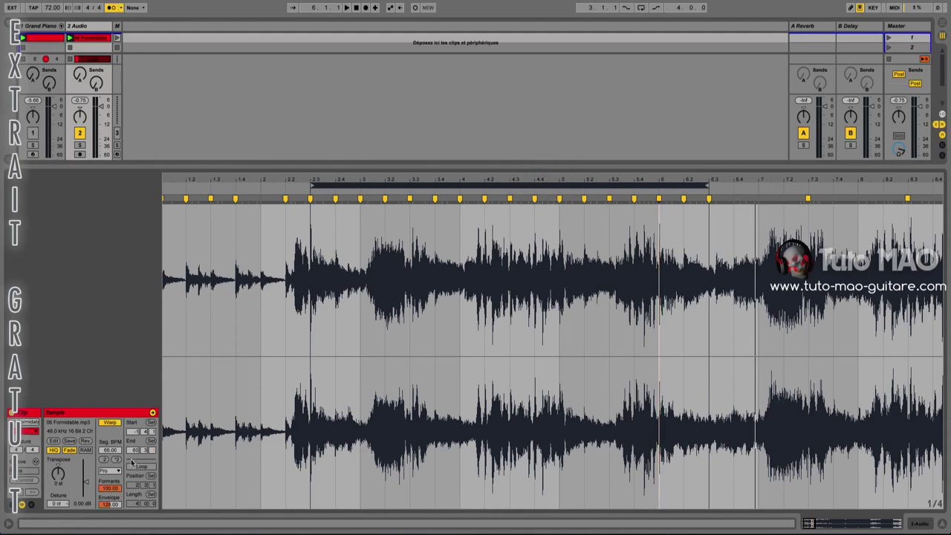
left_click(136, 466)
key("space")
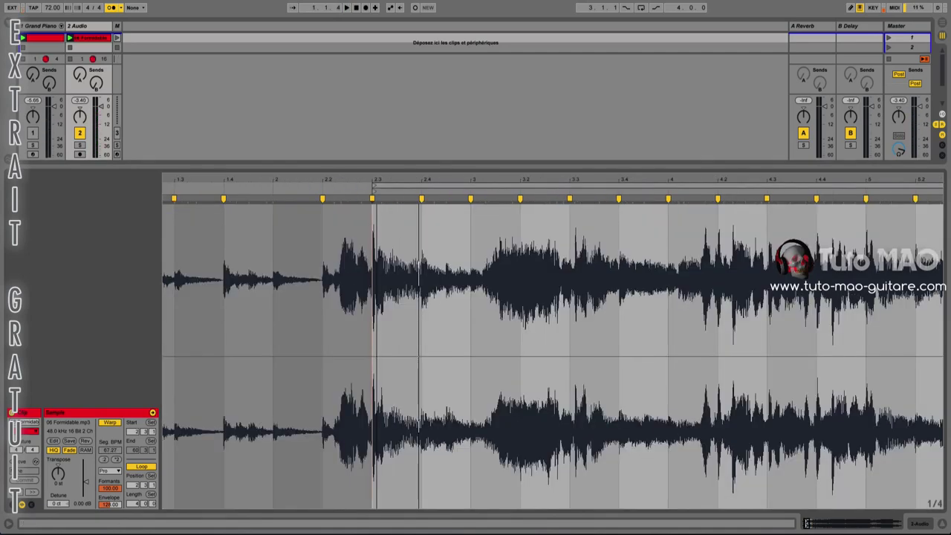
left_click(378, 180)
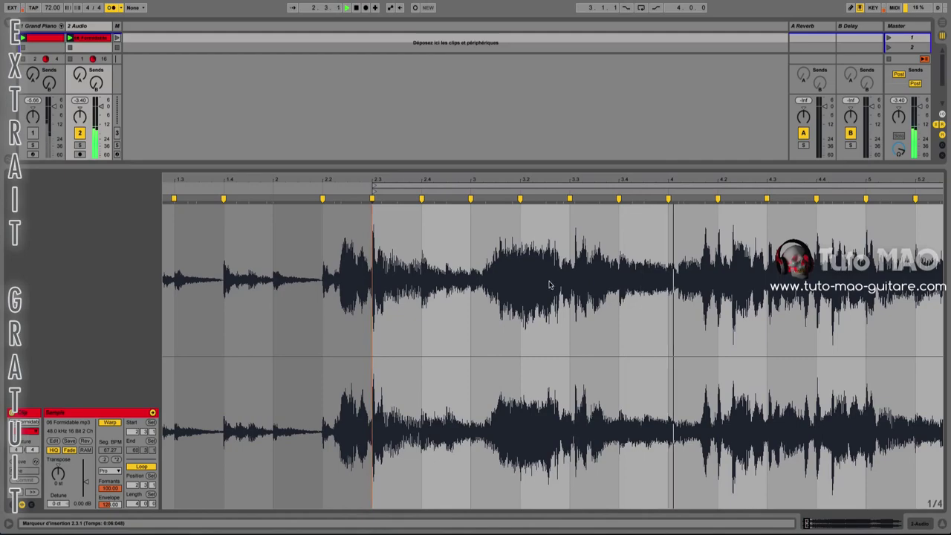
left_click_drag(557, 179, 450, 156)
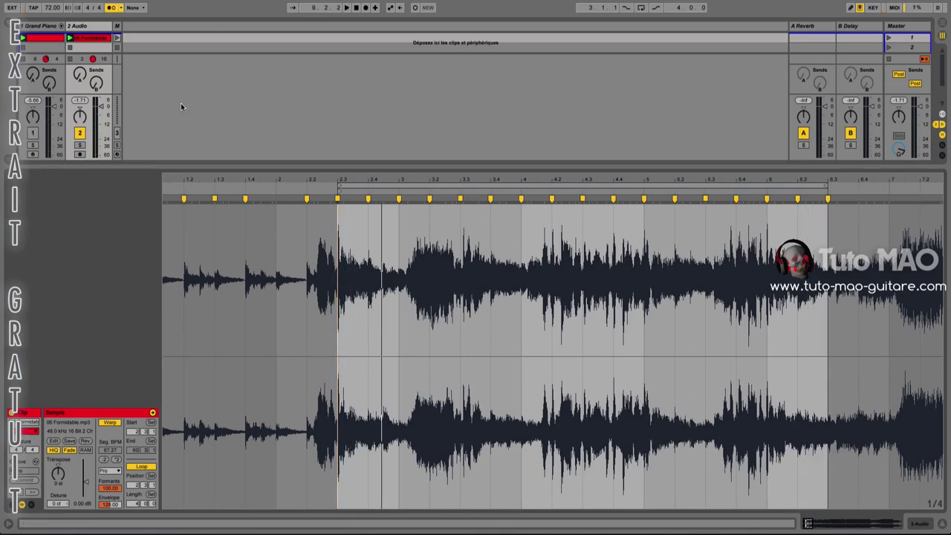
Step: Duplicate the Grand Piano track and delete the MIDI clip from the copy's first slot
left_click(42, 27)
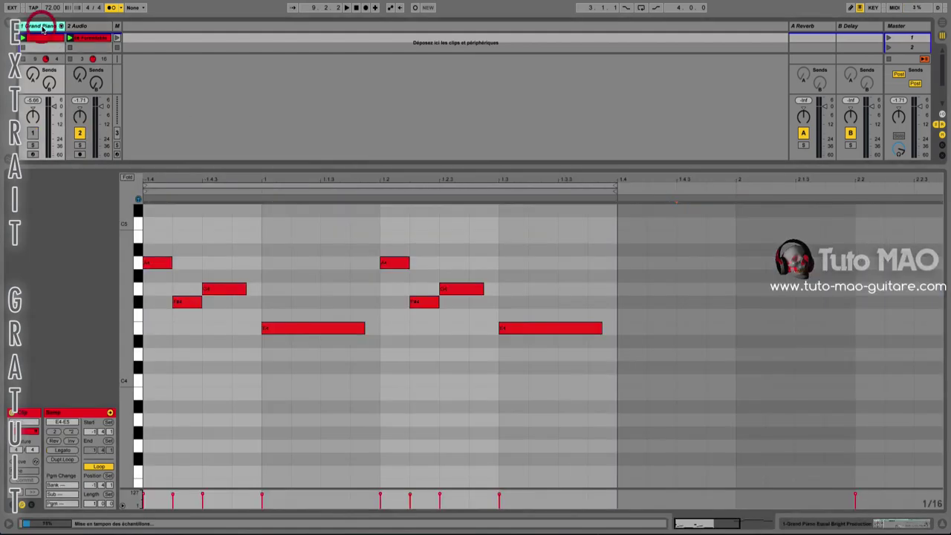
right_click(43, 28)
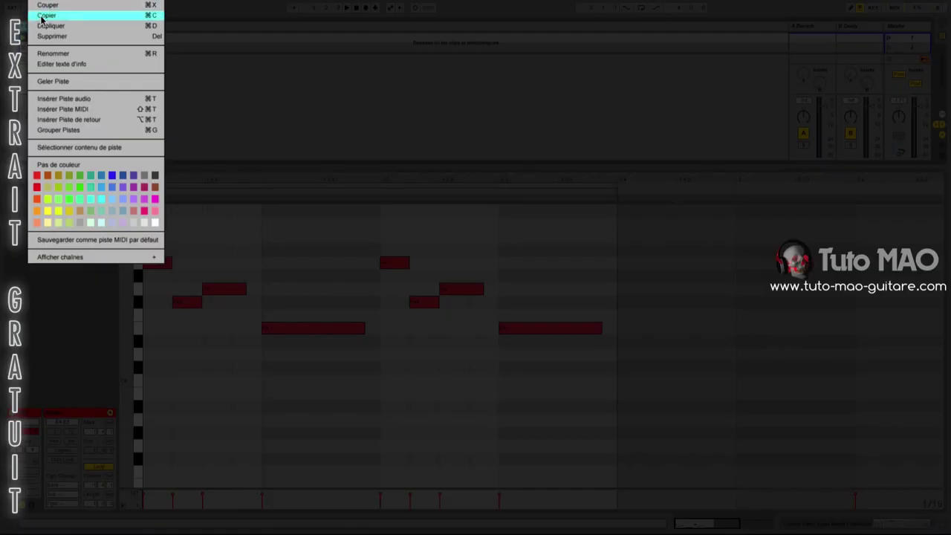
left_click(56, 47)
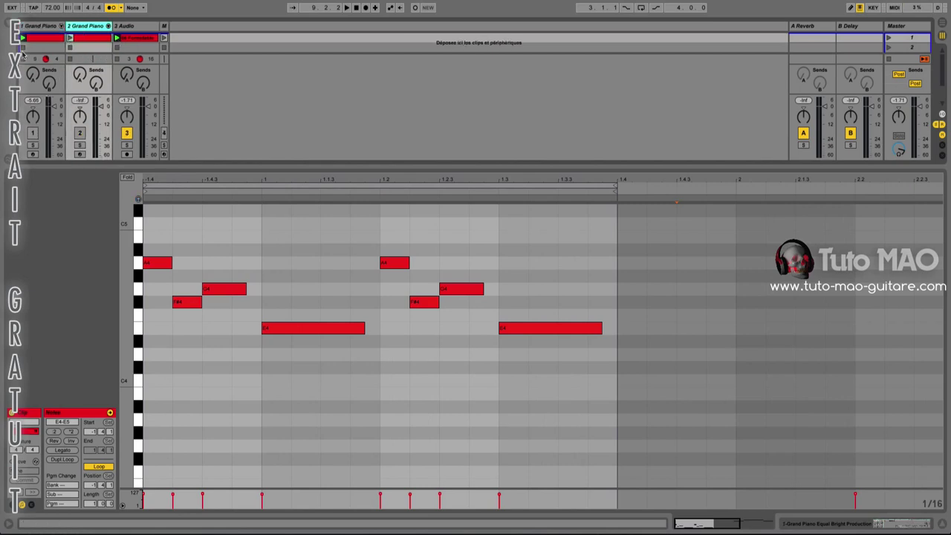
left_click(97, 40)
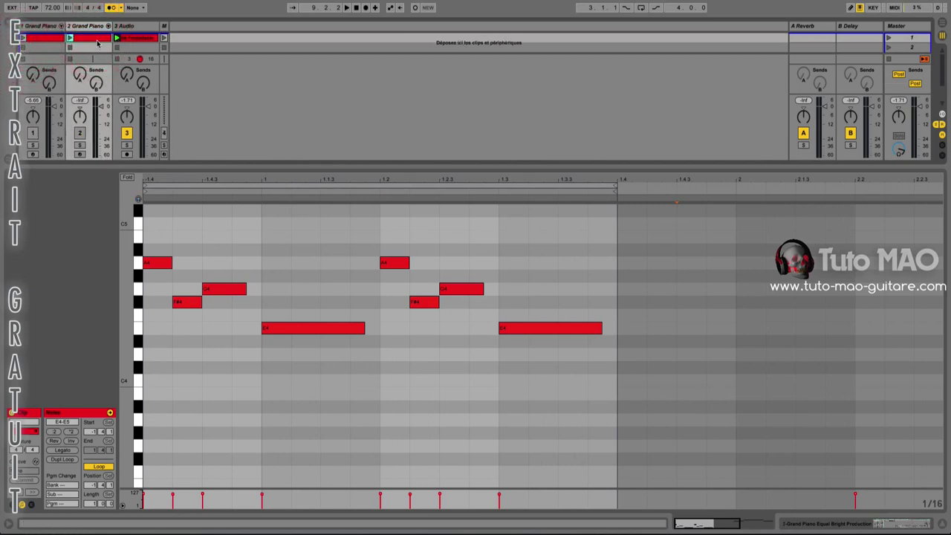
key("Delete")
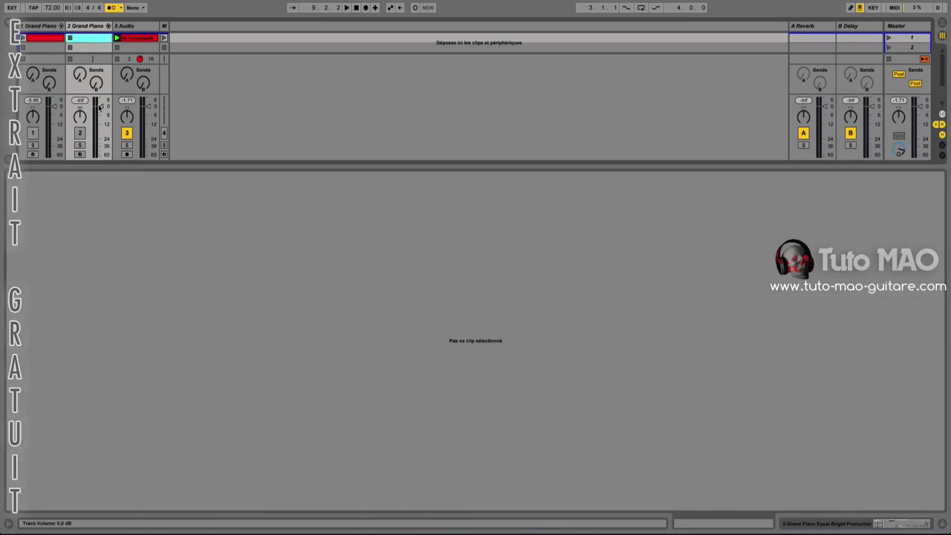
Step: Activate the duplicated Grand Piano track, arm it for recording, and enlarge the session area to show more clip slots
left_click(80, 134)
left_click(80, 153)
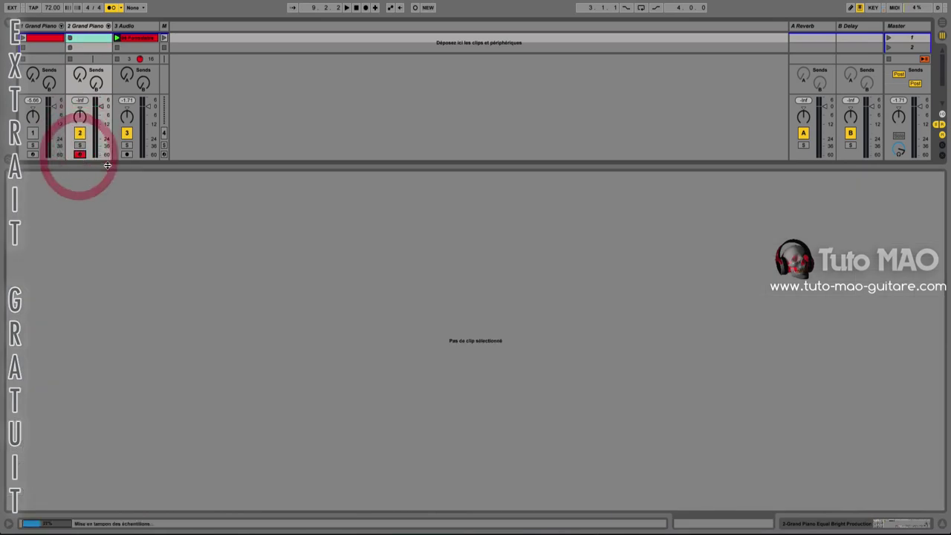
left_click_drag(126, 221, 153, 361)
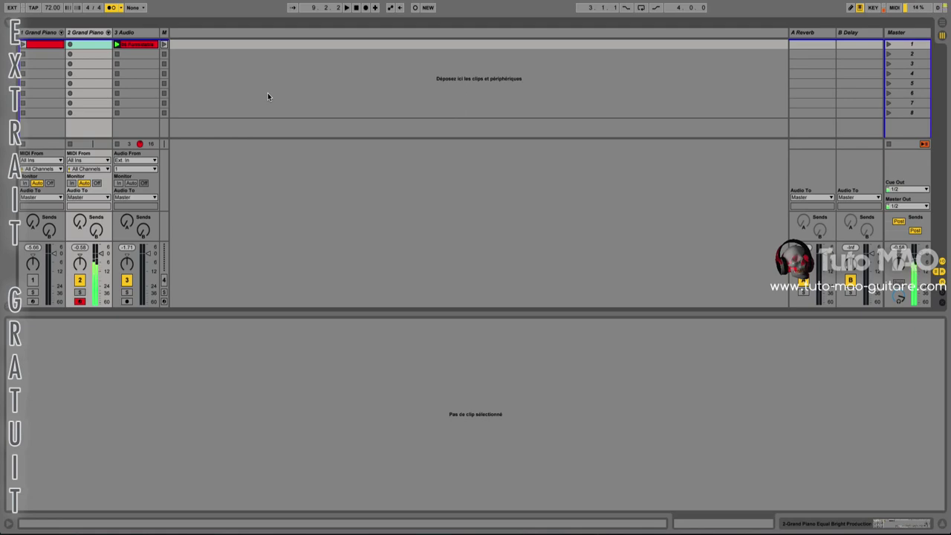
Step: Create an empty MIDI clip in the second Grand Piano track's first slot and set its loop length to 4 bars
double_click(89, 44)
left_click_drag(219, 313, 243, 167)
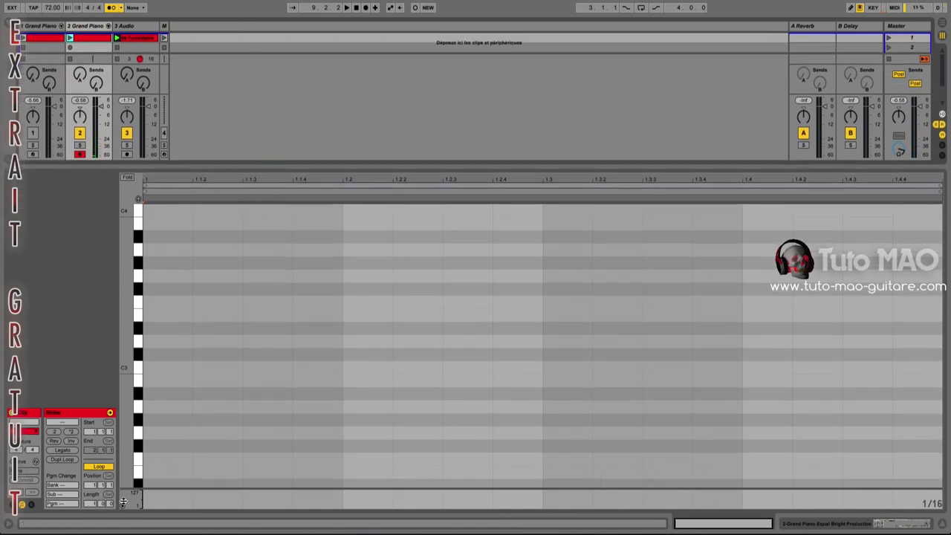
left_click_drag(95, 504, 95, 494)
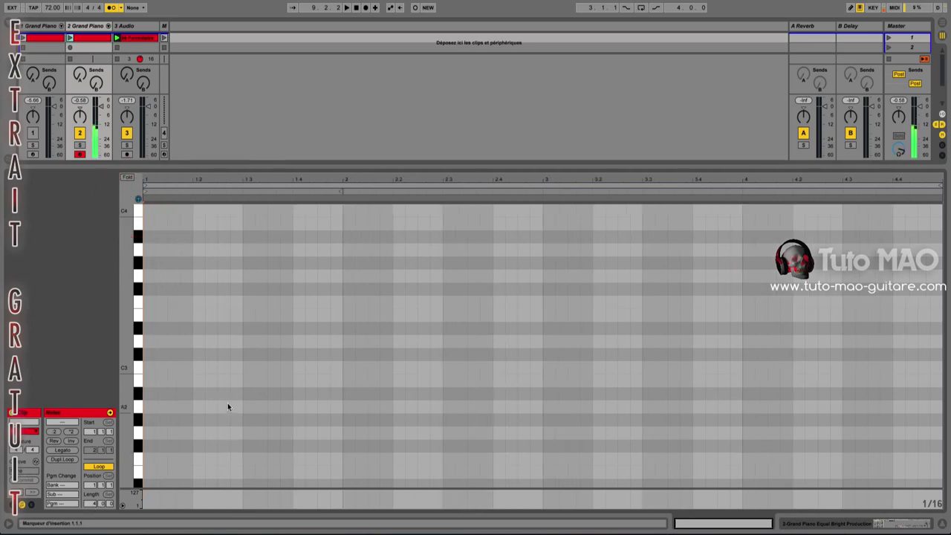
Step: Set the new piano clip's note grid to a fixed 1/4 and show the octave around C2
scroll(227, 404, "down", 5)
scroll(225, 407, "down", 2)
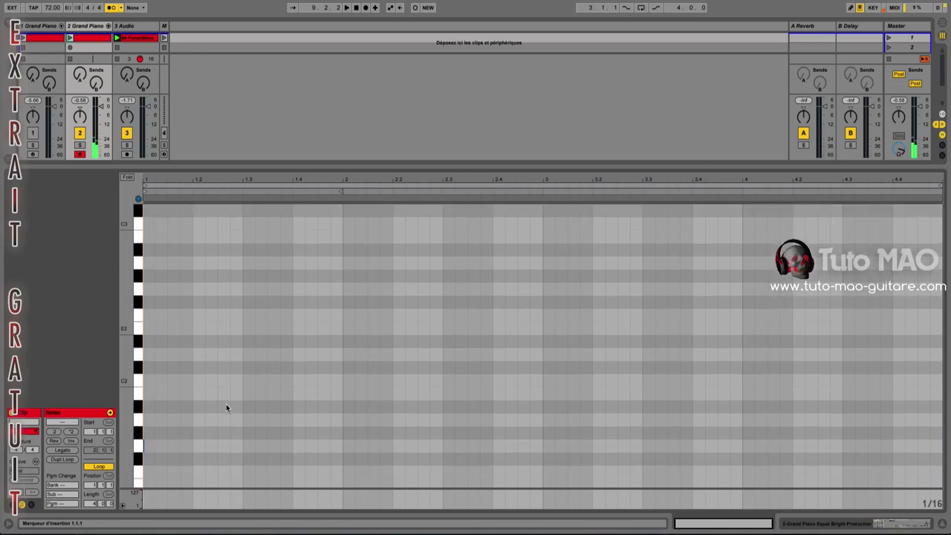
right_click(182, 428)
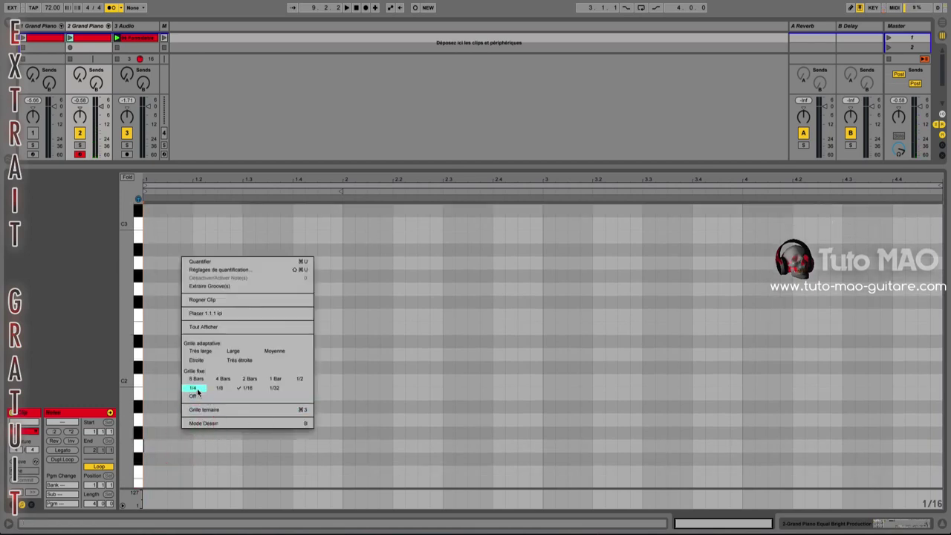
left_click(193, 388)
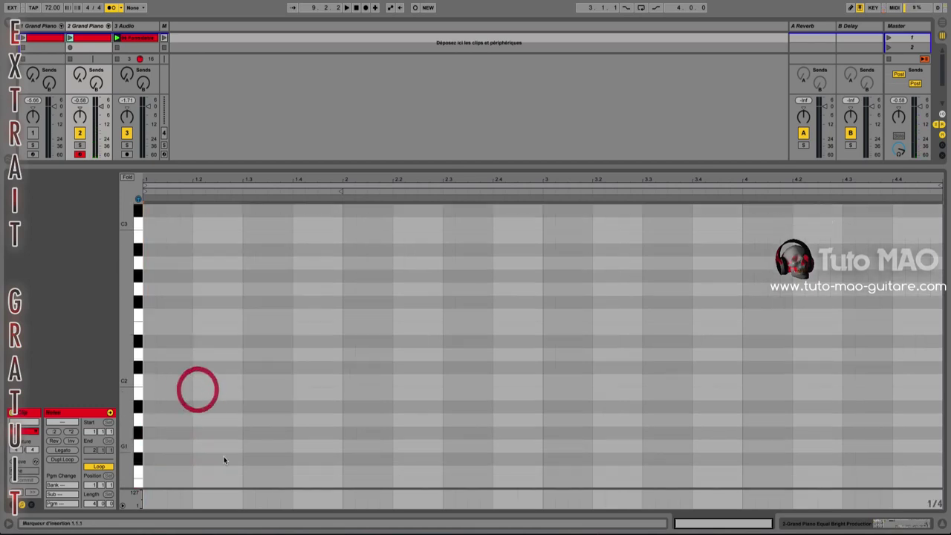
Step: Add quarter notes G1, A1, B1 and C2 on the four successive beats of bar 1
double_click(169, 447)
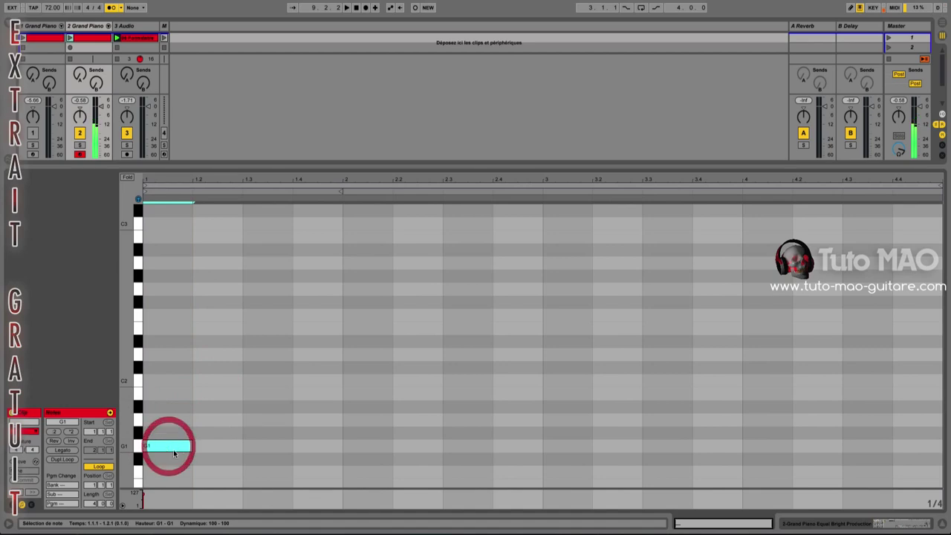
double_click(226, 420)
left_click(266, 397)
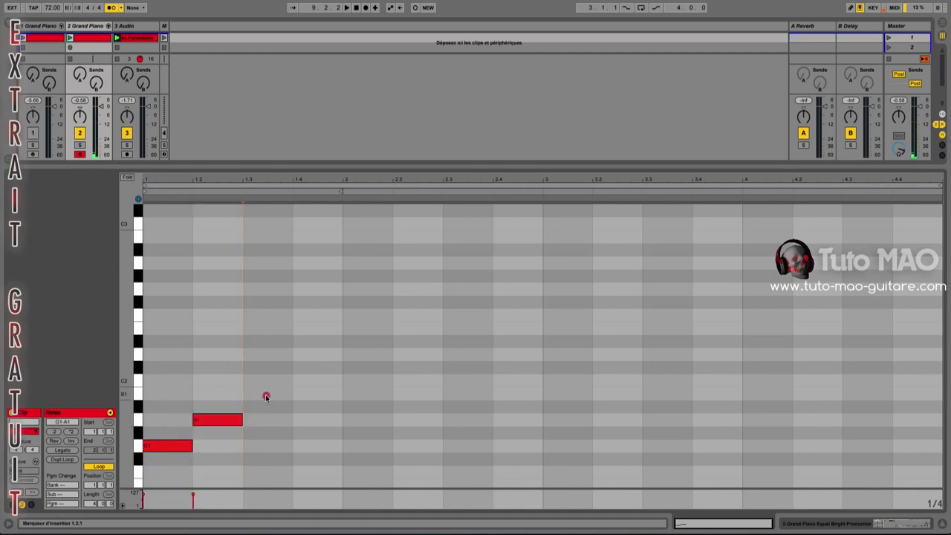
double_click(266, 397)
double_click(312, 380)
Step: Complete the ascending G major scale with quarter notes D2, E2, F#2 and G2 on the four beats of bar 2
left_click(372, 359)
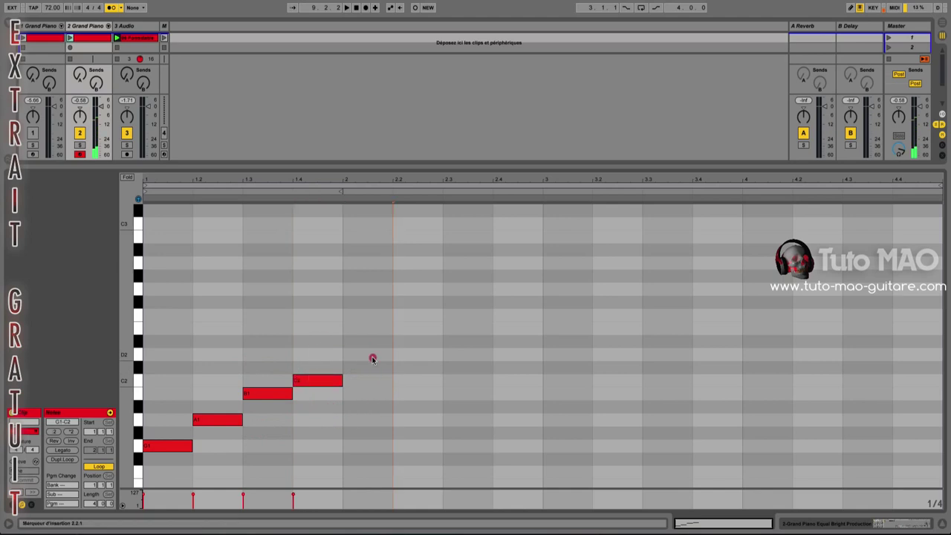
double_click(372, 359)
left_click(413, 331)
double_click(416, 329)
left_click(475, 306)
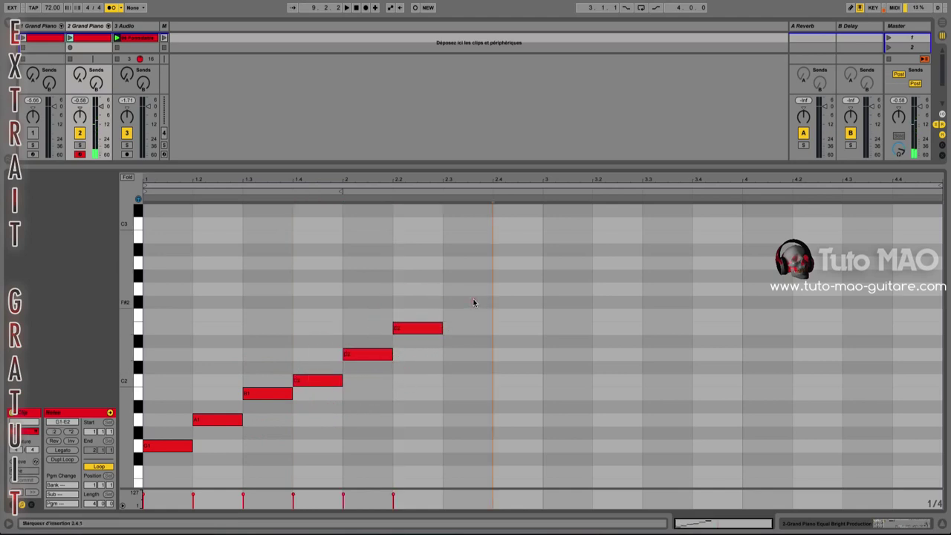
double_click(473, 302)
left_click(500, 293)
double_click(501, 290)
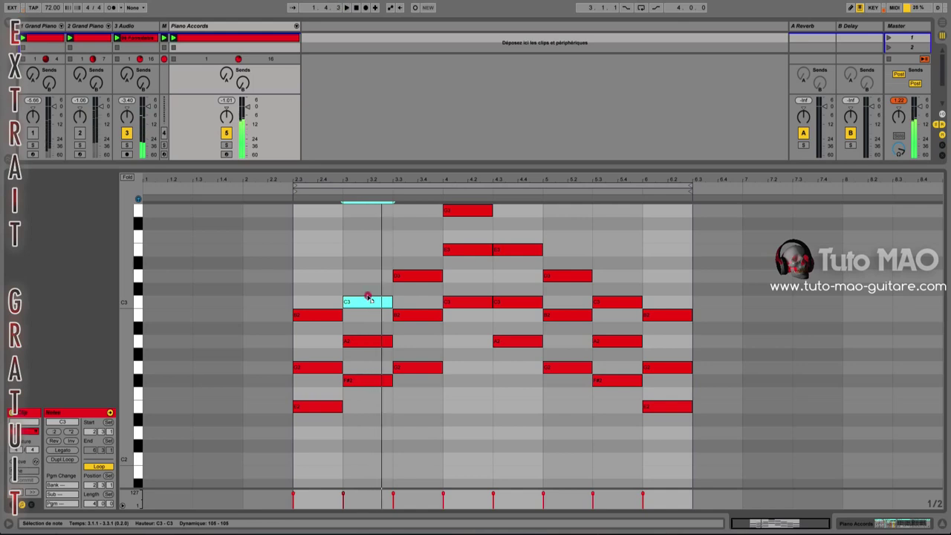
Step: Raise the C3 note at bar 3 of the Piano Accords clip to D3 and lower the track's volume slightly during playback
left_click_drag(367, 300, 368, 284)
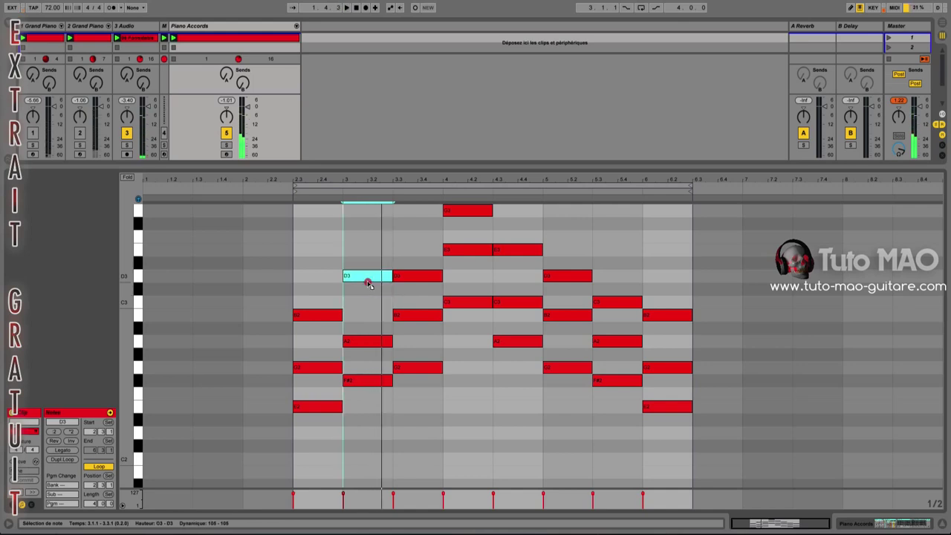
key("space")
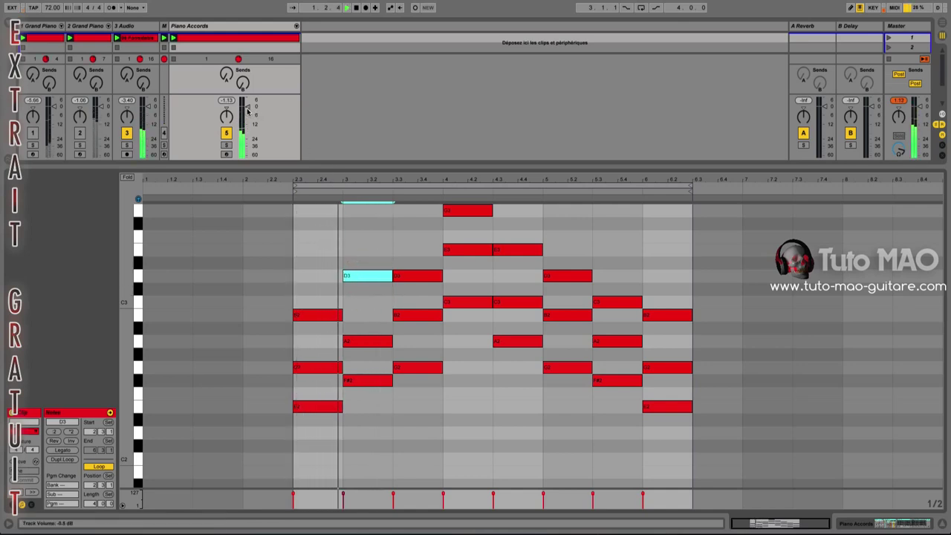
left_click_drag(247, 110, 247, 114)
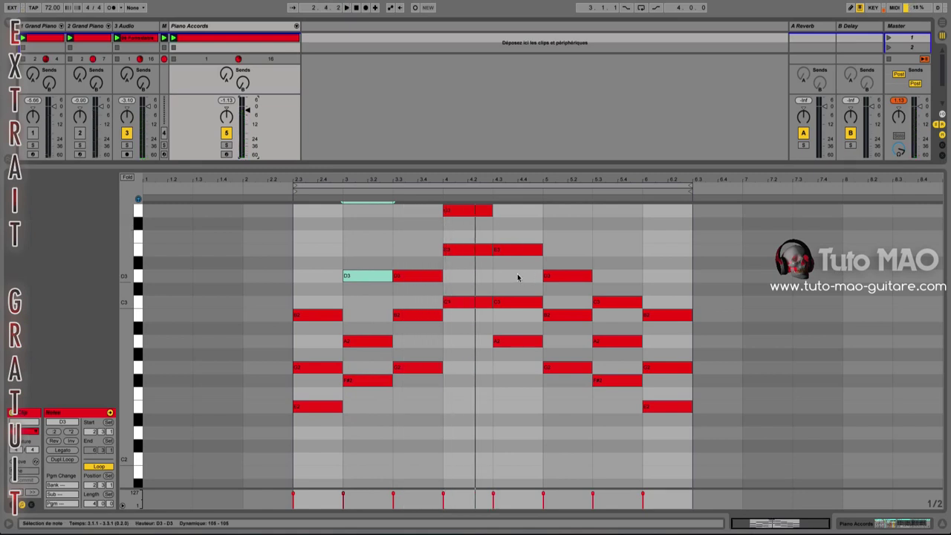
Step: Play the piano chords against the vocal loop and audition the G2 note at bar 5
key("space")
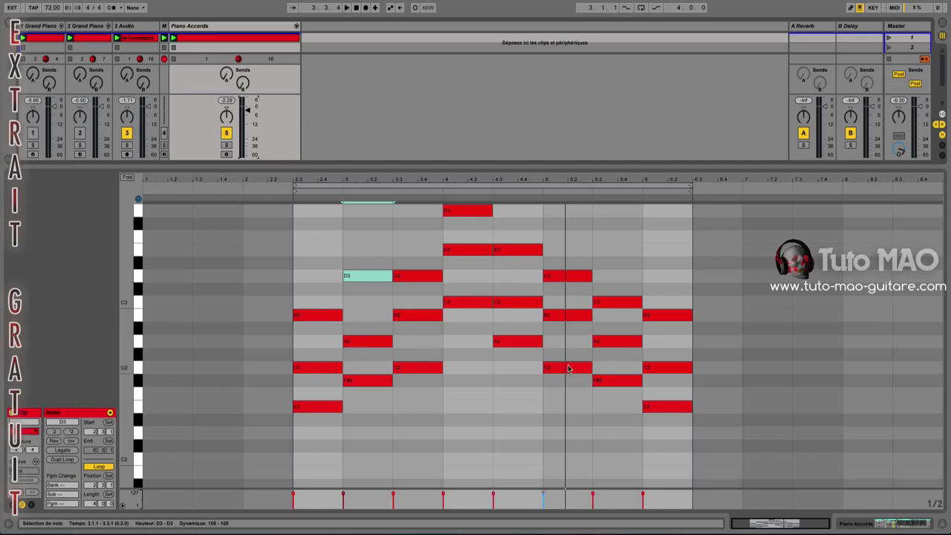
left_click(568, 369)
key("space")
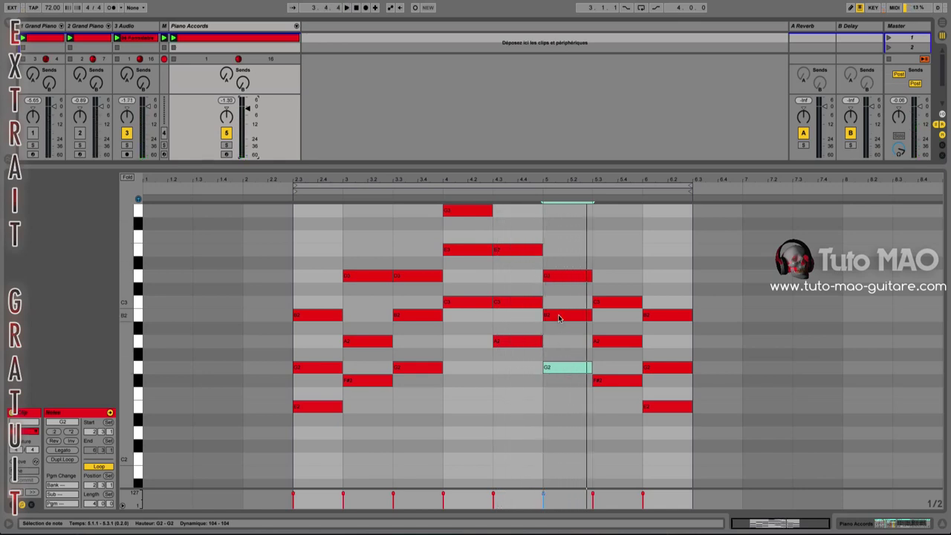
Step: Open the second Grand Piano track's clip and audition the G2, B2 and D3 notes at bar 1 and the G3 at 1.4
left_click(90, 36)
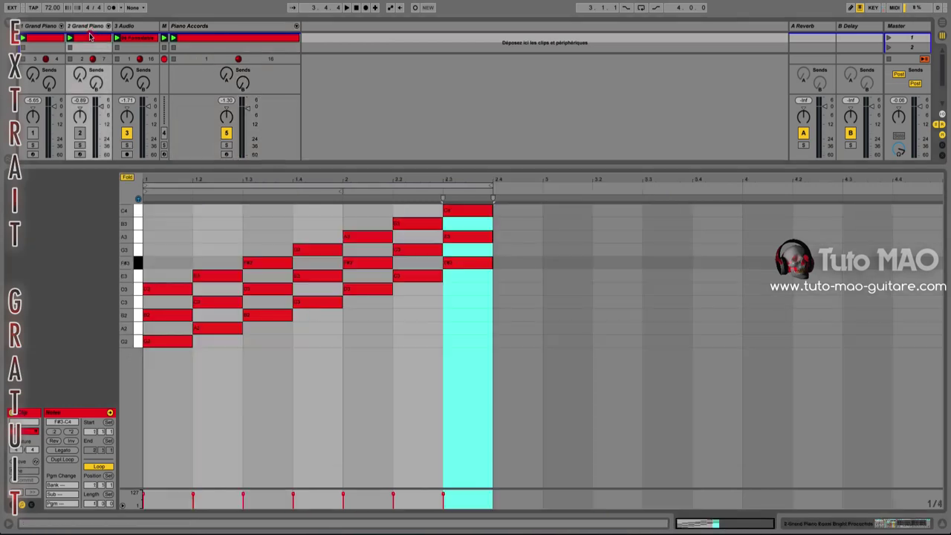
left_click(170, 341)
left_click(165, 315)
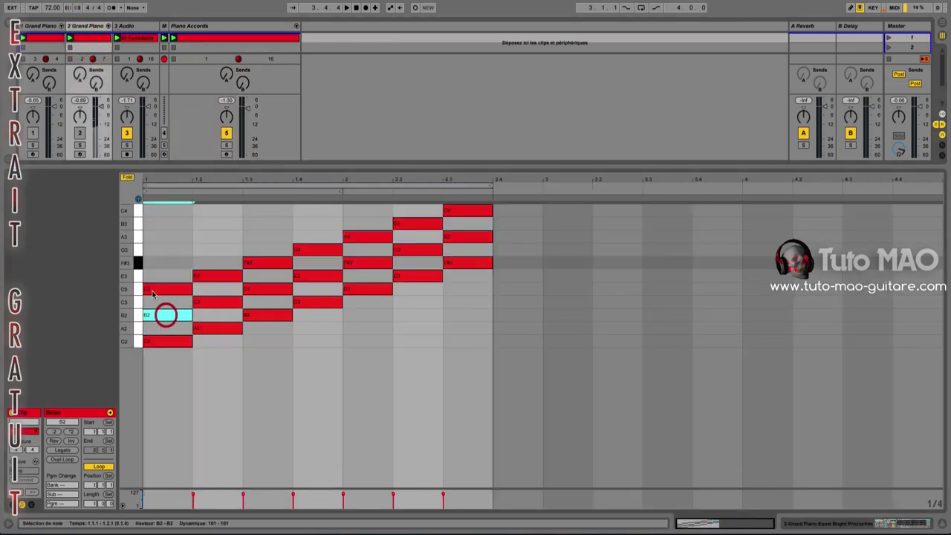
left_click(152, 290)
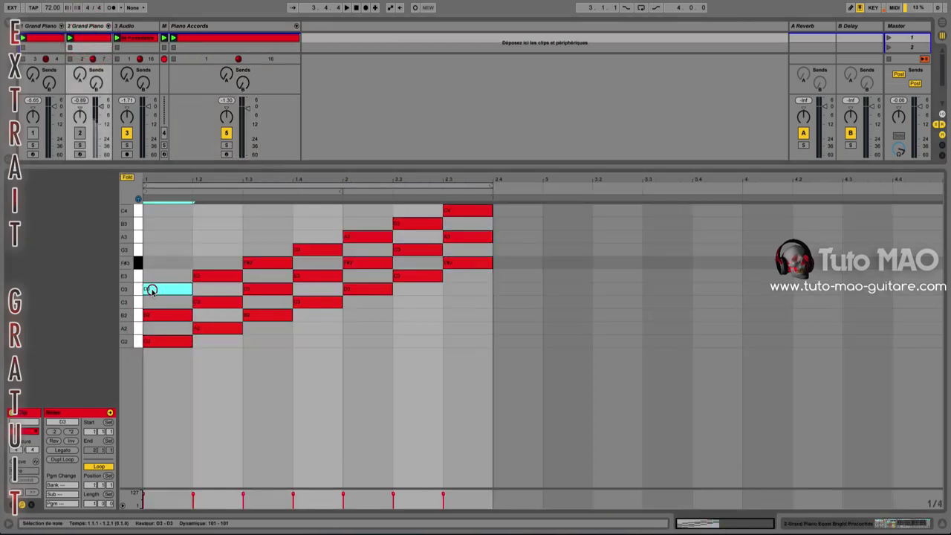
left_click(158, 343)
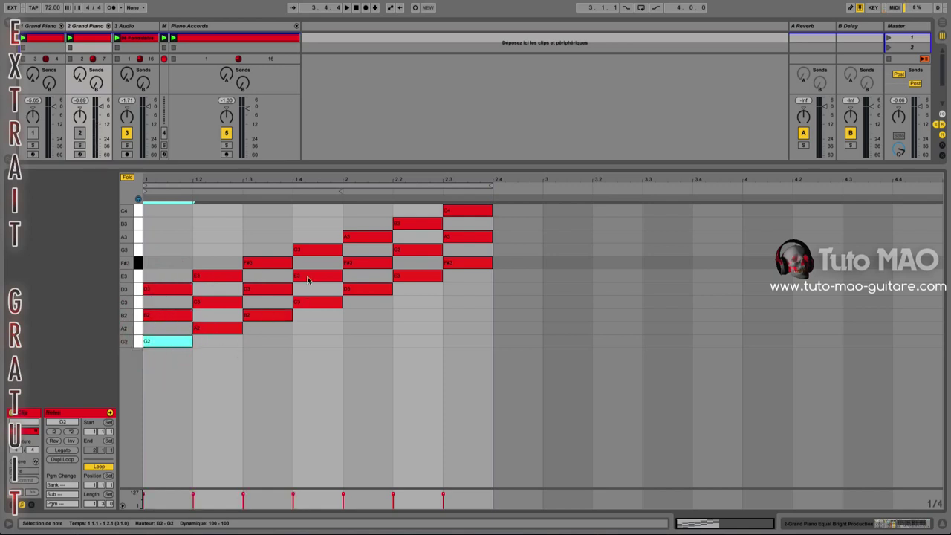
left_click(309, 253)
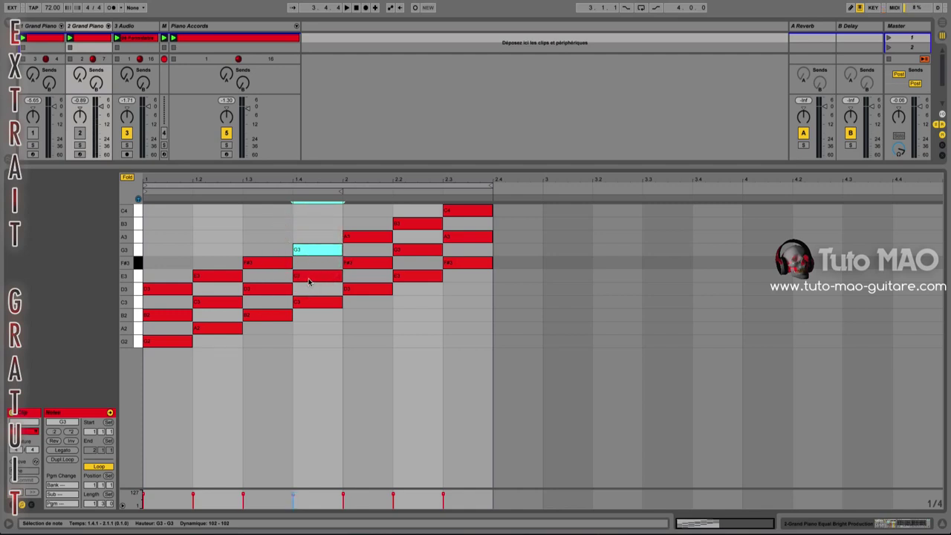
Step: Audition the G2, B2 and D3 notes at bar 1 alongside the C3 and E3 notes at 1.4
left_click(173, 341)
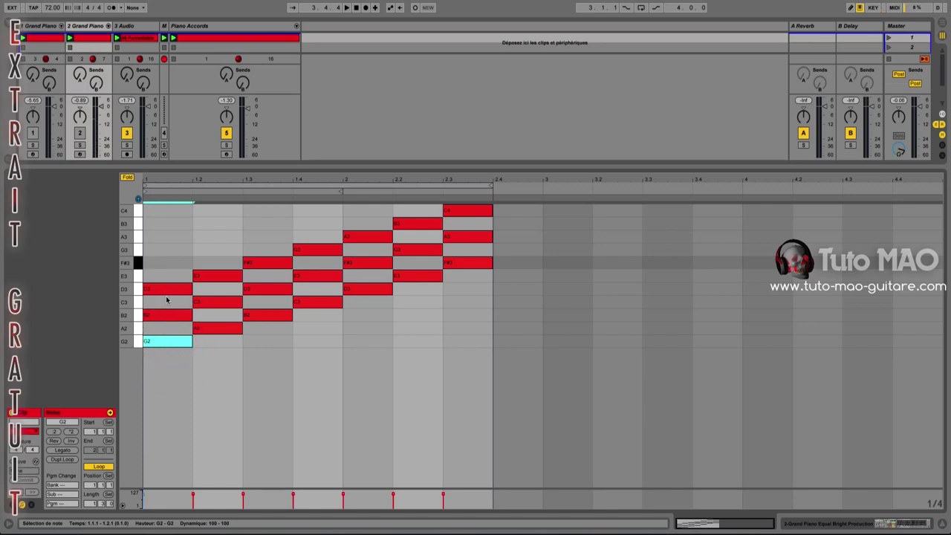
left_click(167, 319)
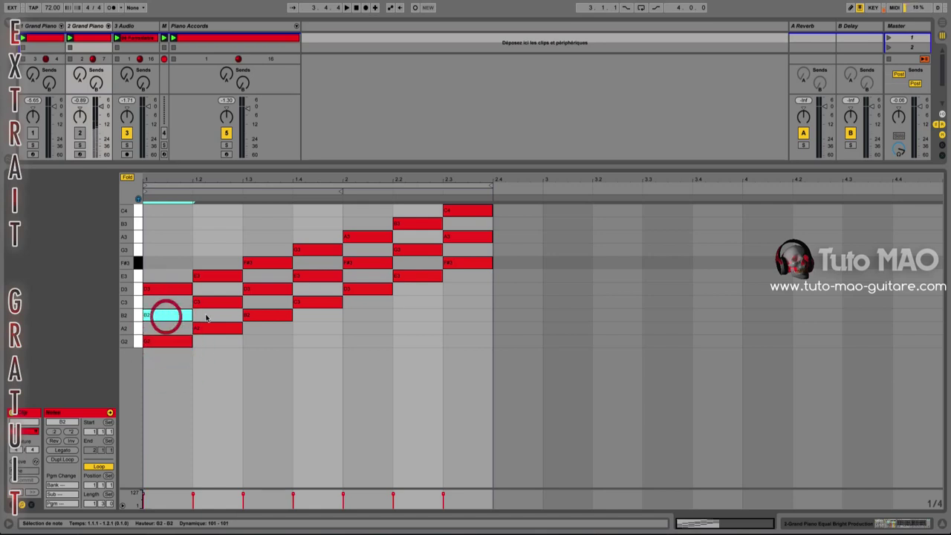
left_click(301, 304)
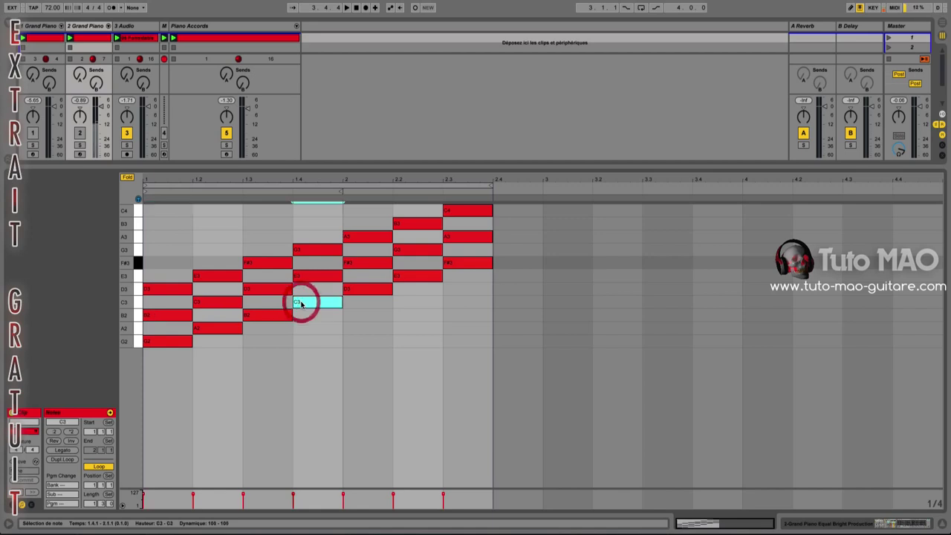
left_click(163, 292)
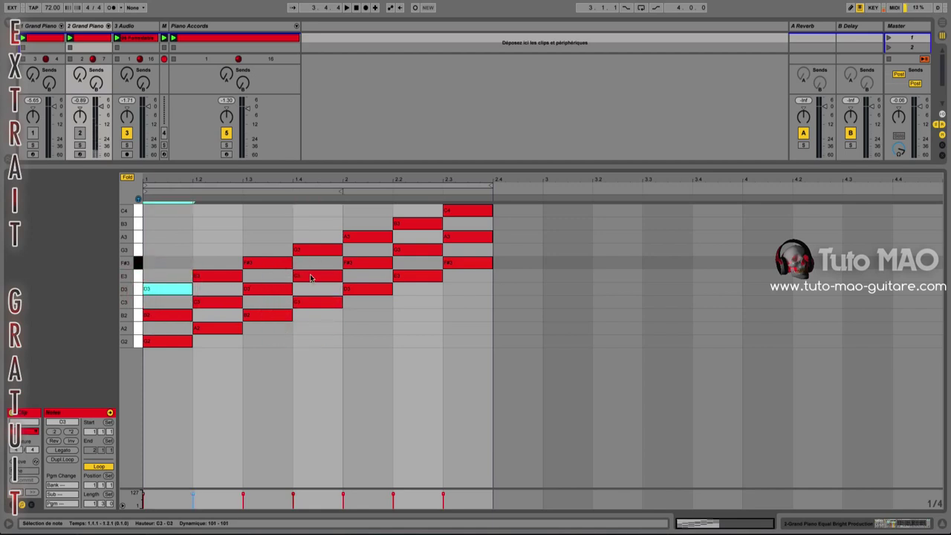
left_click(312, 275)
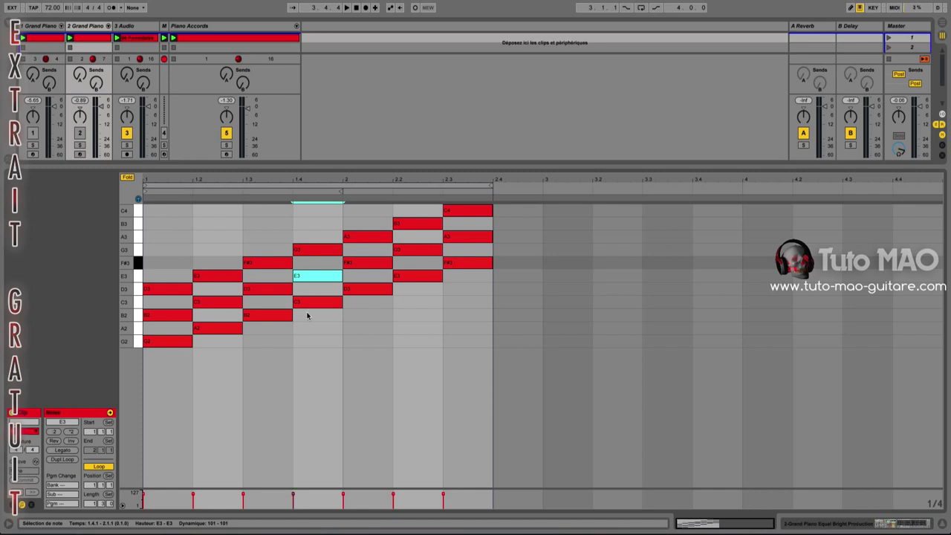
Step: Check the Piano Accords clip, return to the second Grand Piano clip, and audition the G2, B2 and D3 notes at bar 1
left_click(231, 40)
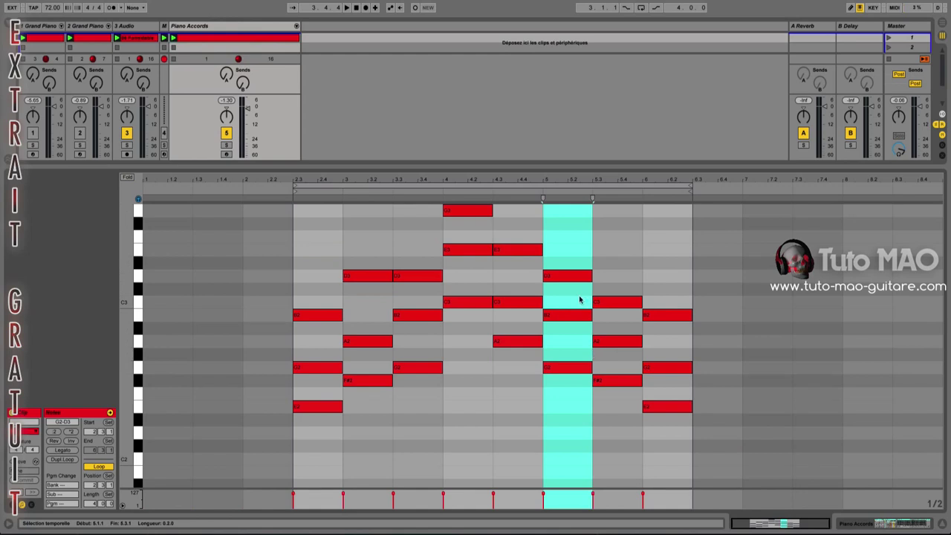
left_click(86, 38)
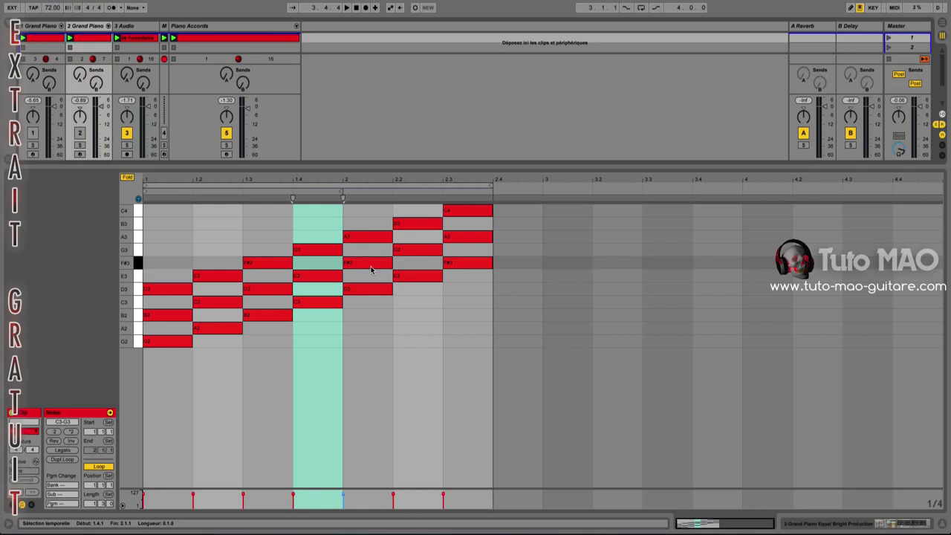
left_click(168, 341)
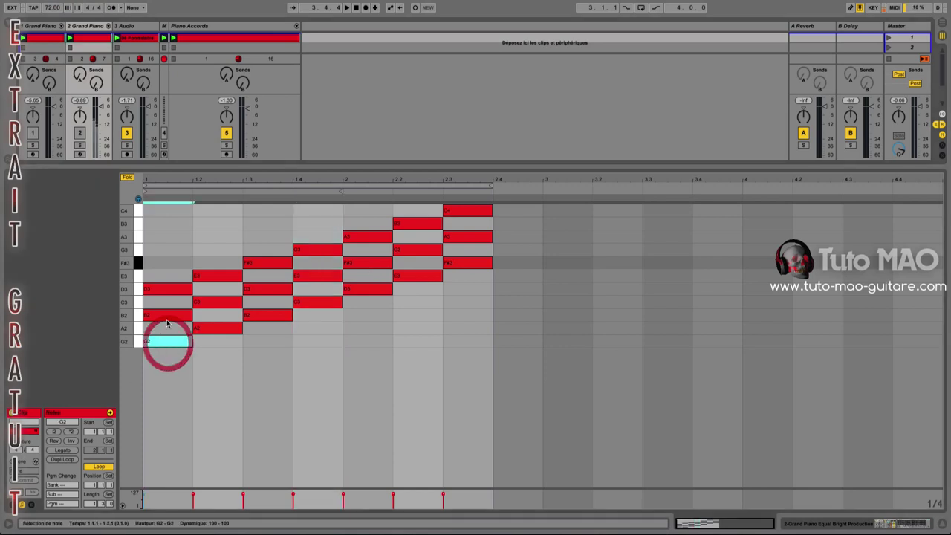
left_click(168, 315)
left_click(163, 292)
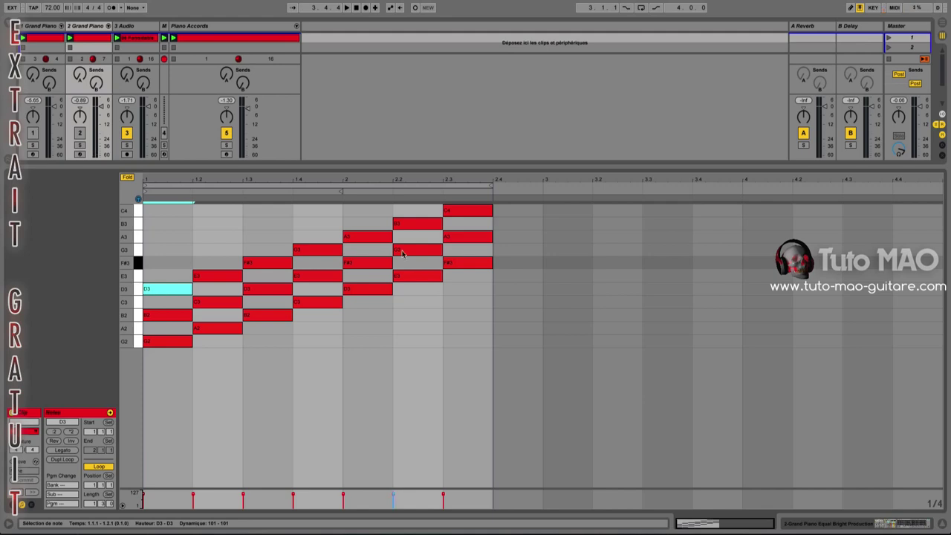
Step: Compare the G2, B2 and D3 notes at bar 1 by ear with G3, B3 and E3 at 2.2
left_click(172, 342)
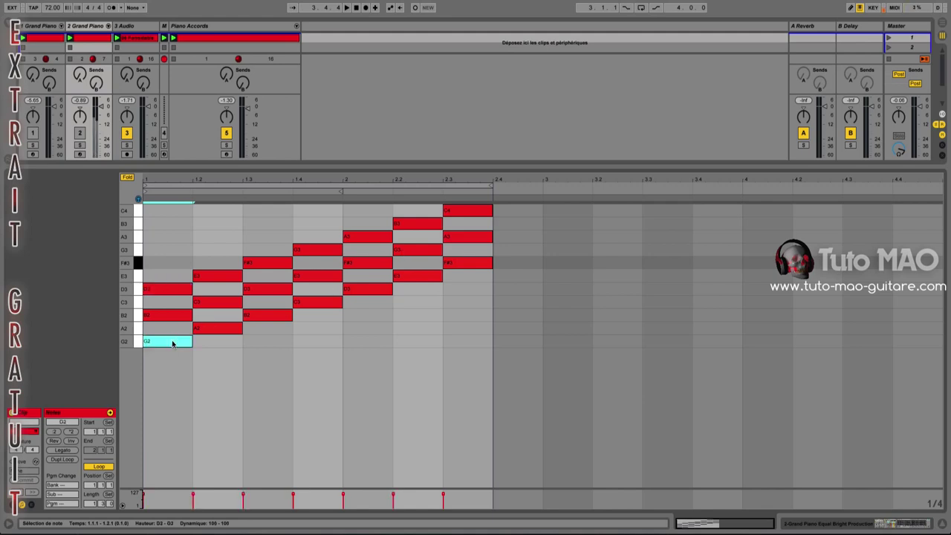
left_click(415, 253)
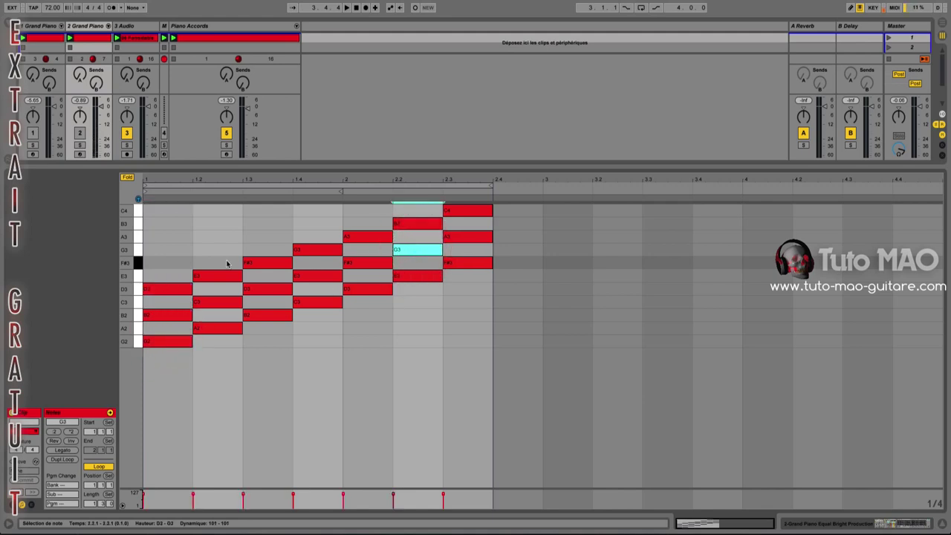
left_click(157, 313)
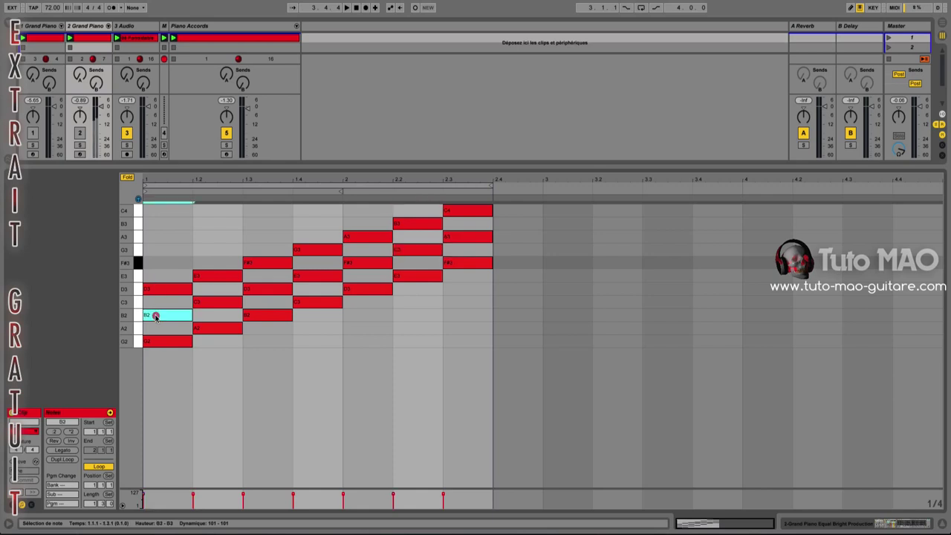
left_click(405, 224)
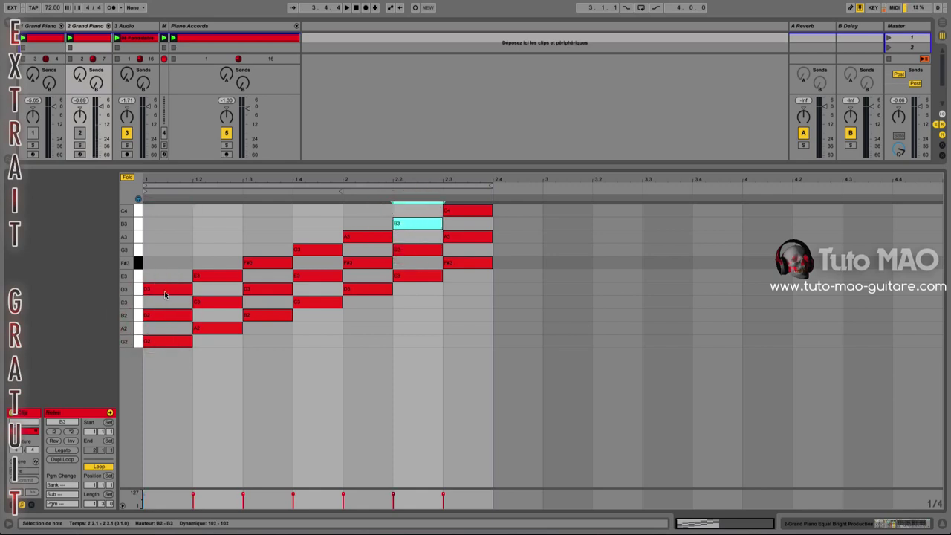
left_click(164, 292)
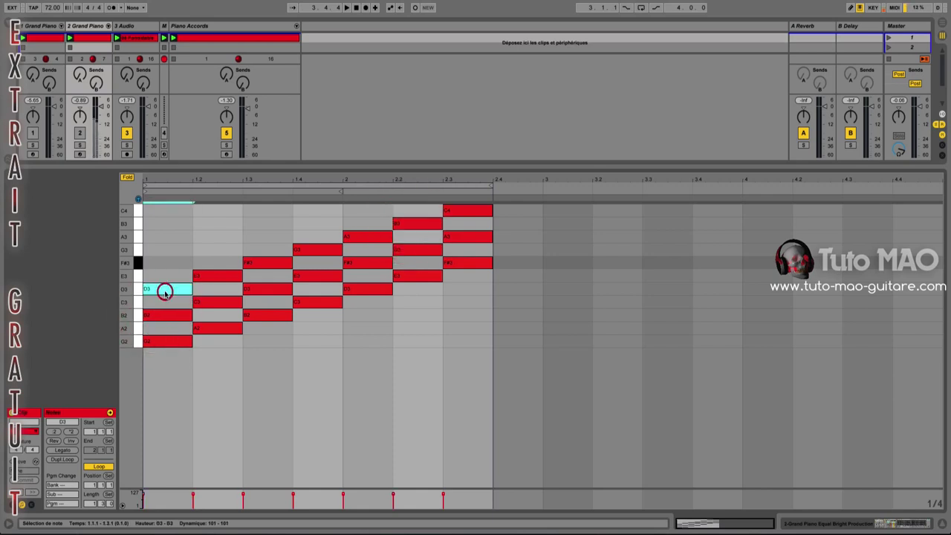
left_click(403, 277)
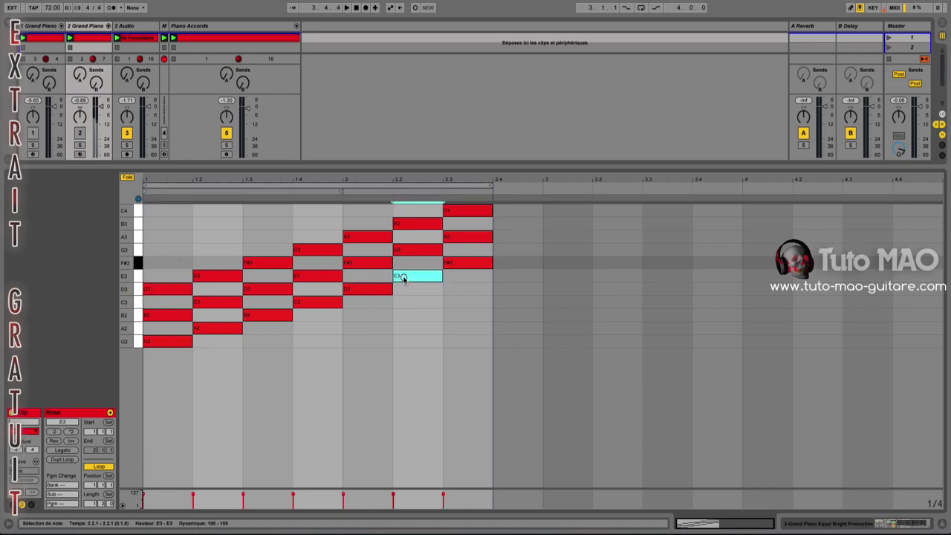
Step: Raise the D3 note at bar 5 of the Piano Accords clip to E3 and lower the track's volume during playback
left_click(199, 39)
left_click_drag(568, 283, 567, 256)
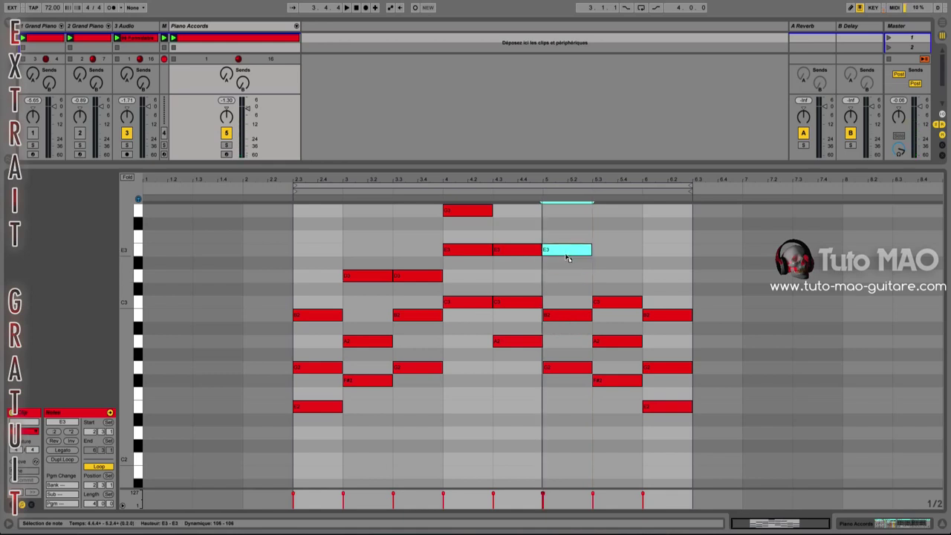
key("space")
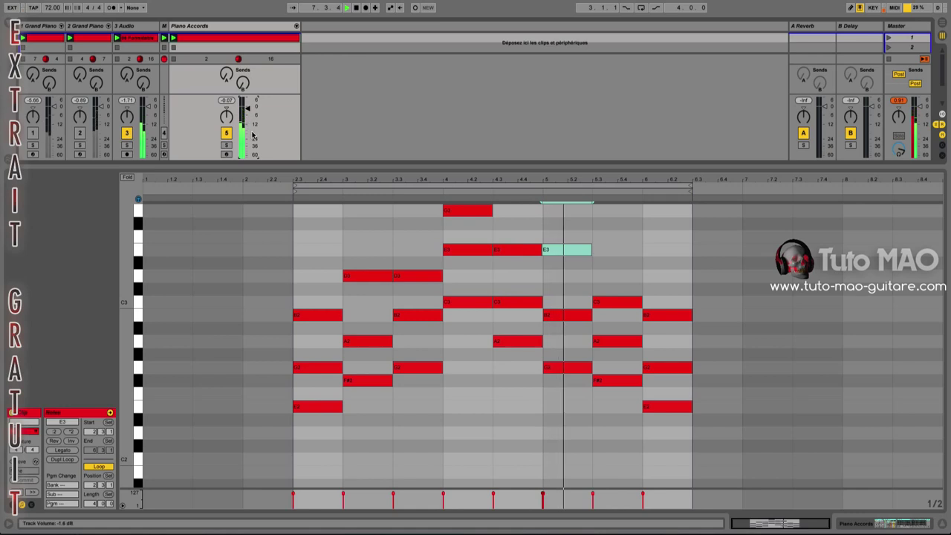
left_click_drag(251, 113, 248, 118)
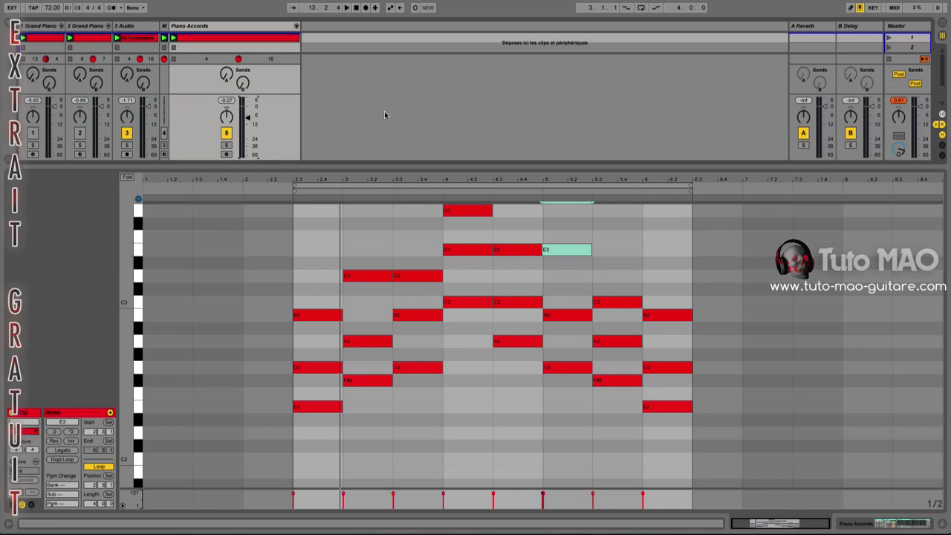
Step: Play the Piano Accords clip and audition the F#2, A2 and C3 notes of the chord at 5.3
left_click(173, 38)
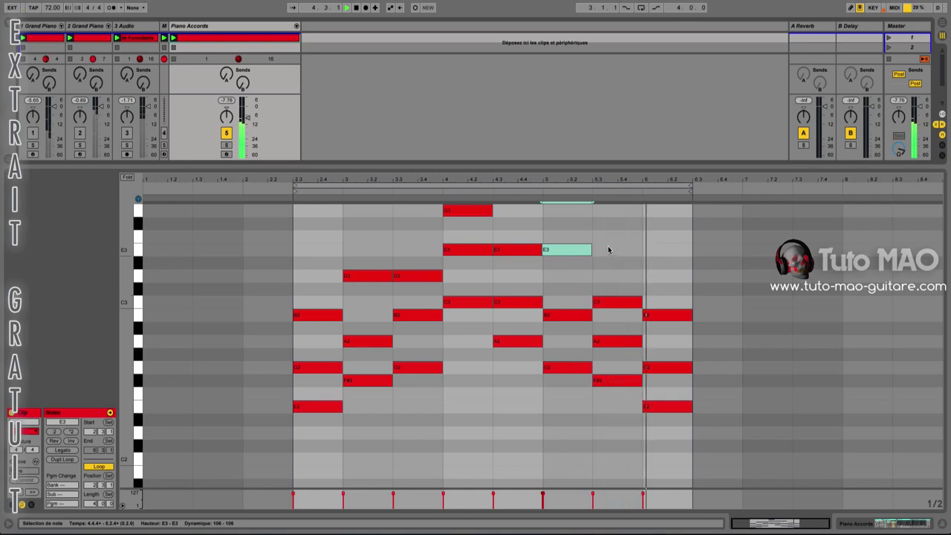
left_click(619, 302)
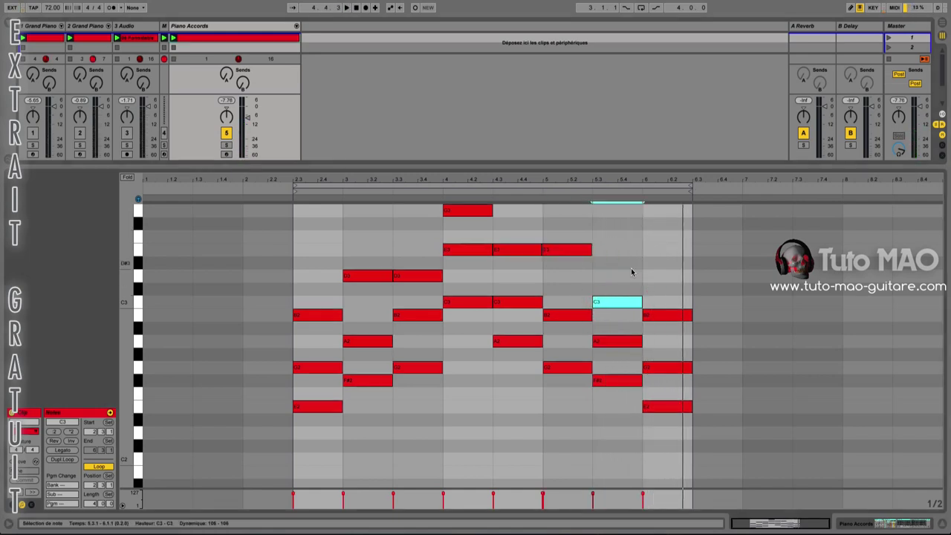
left_click(608, 386)
left_click(607, 341)
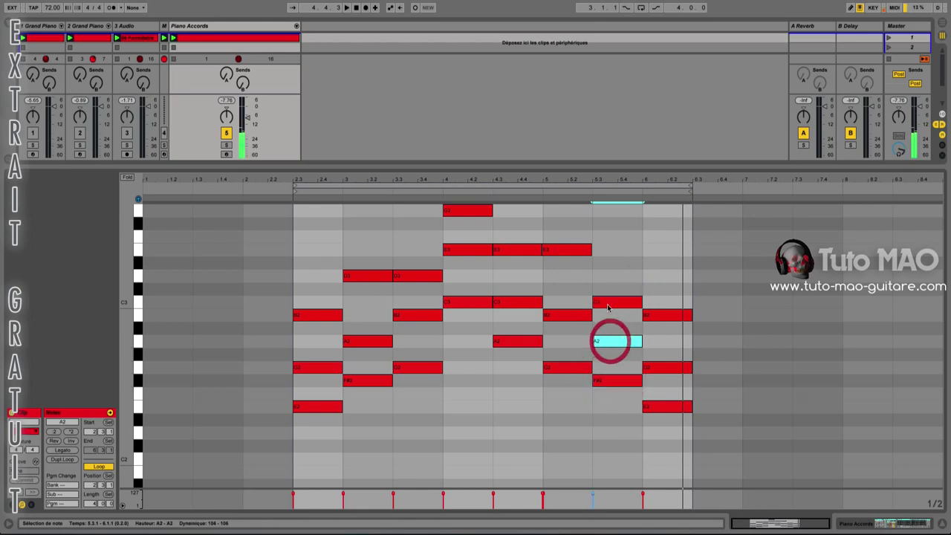
left_click(611, 303)
Step: Try adding a D#3 note to the chord at 5.3, lower it to D3, and audition the chord's notes
double_click(641, 262)
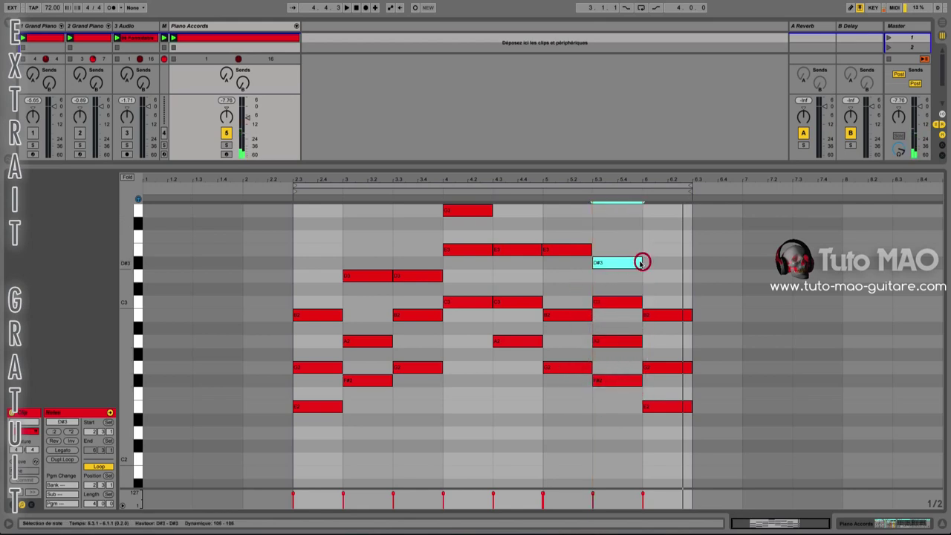
mouse_move(618, 261)
left_mouse_down()
mouse_move(618, 252)
mouse_move(620, 275)
left_mouse_up()
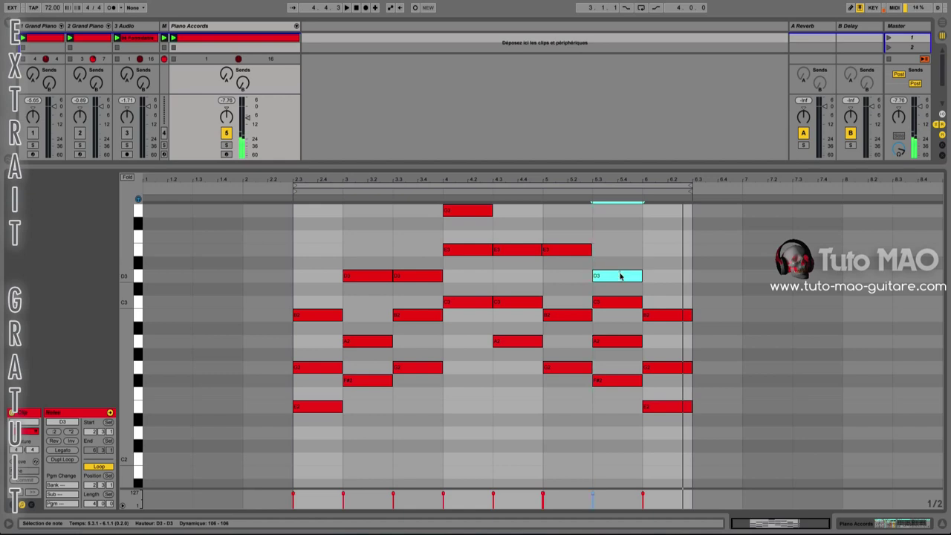
left_click(606, 382)
left_click(606, 340)
left_click(604, 303)
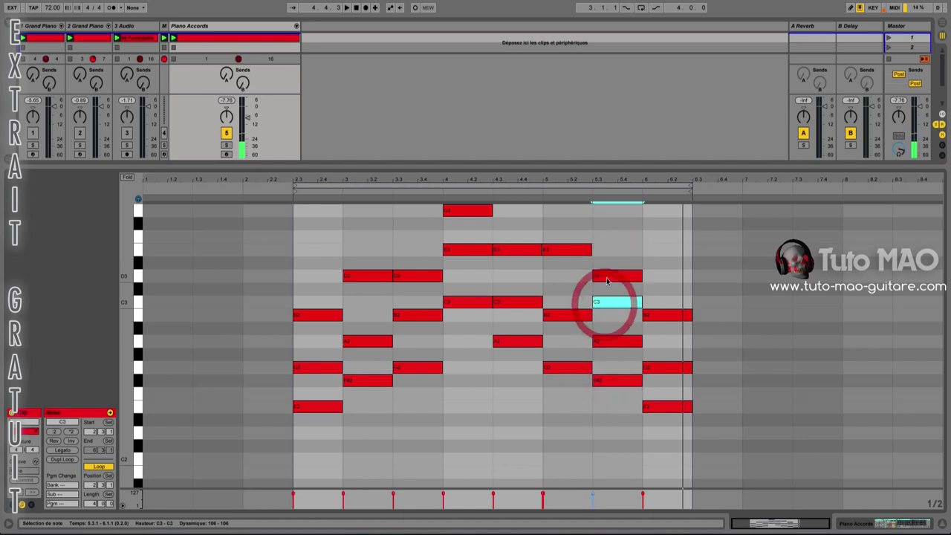
Step: Replace the D3 note at 5.3 with D#3 and audition F#2, A2, C3 and D#3 in turn
double_click(608, 276)
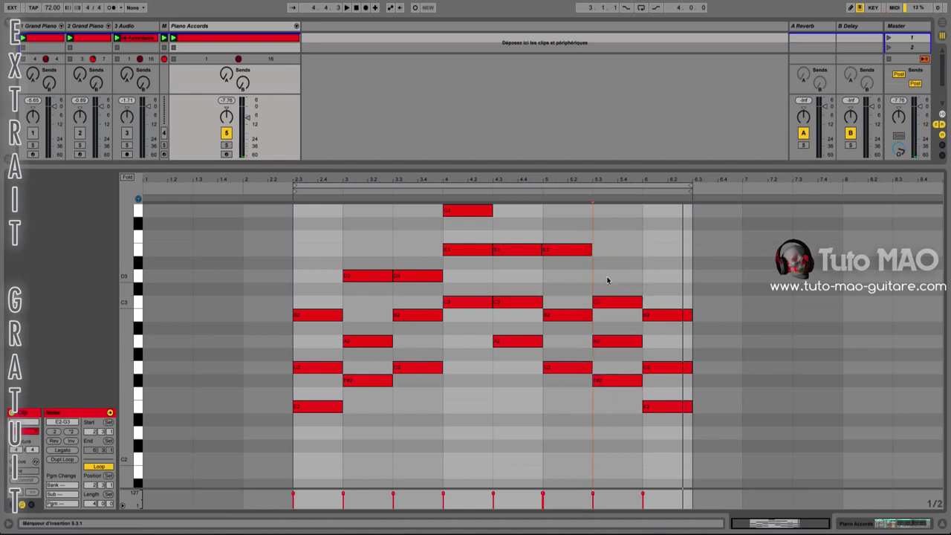
double_click(606, 266)
left_click(604, 381)
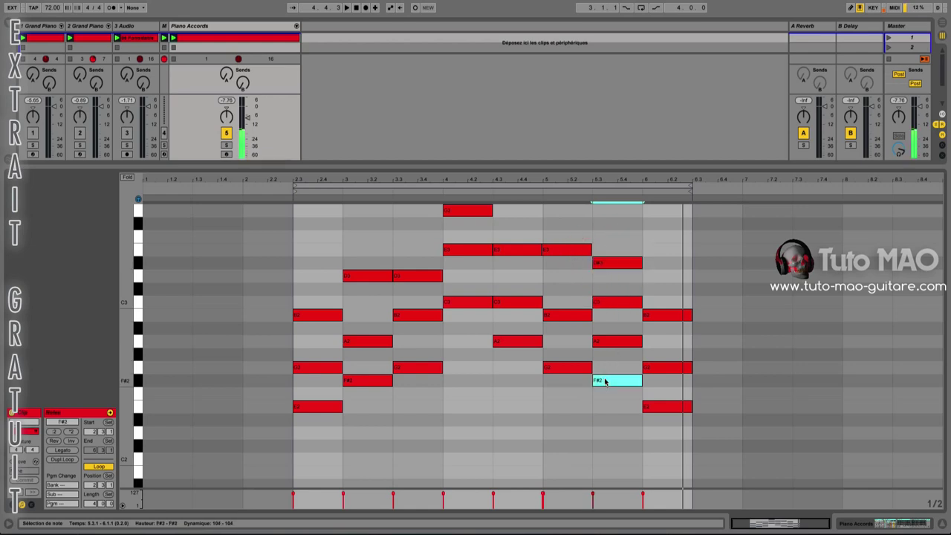
left_click(606, 342)
left_click(607, 303)
left_click(606, 264)
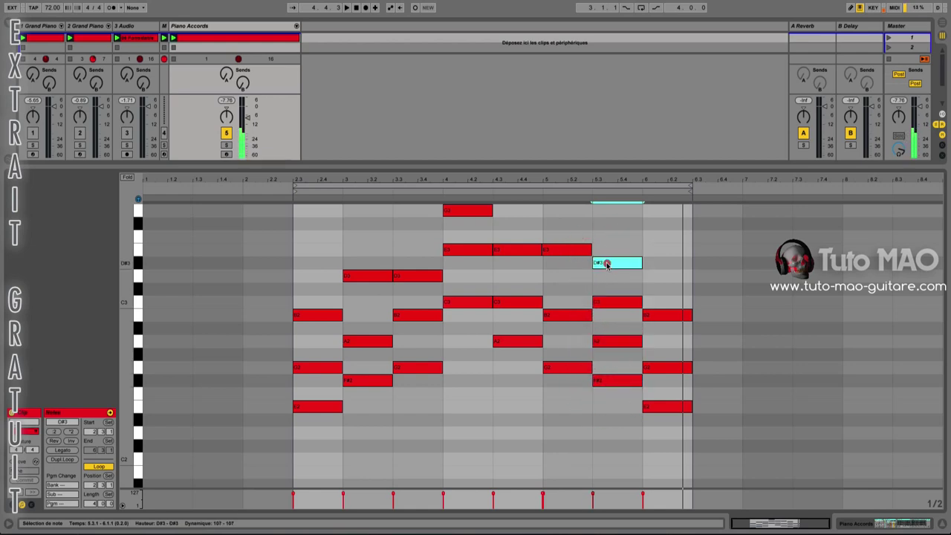
Step: Play the chords, try them without the C3 at 5.3, and move the D#3 note there down to C3
key("space")
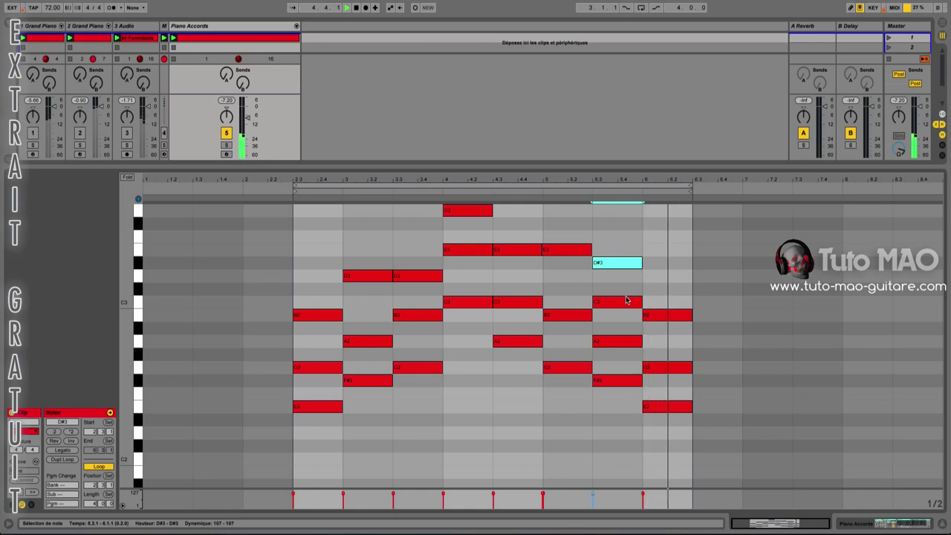
key("space")
double_click(625, 302)
key("space")
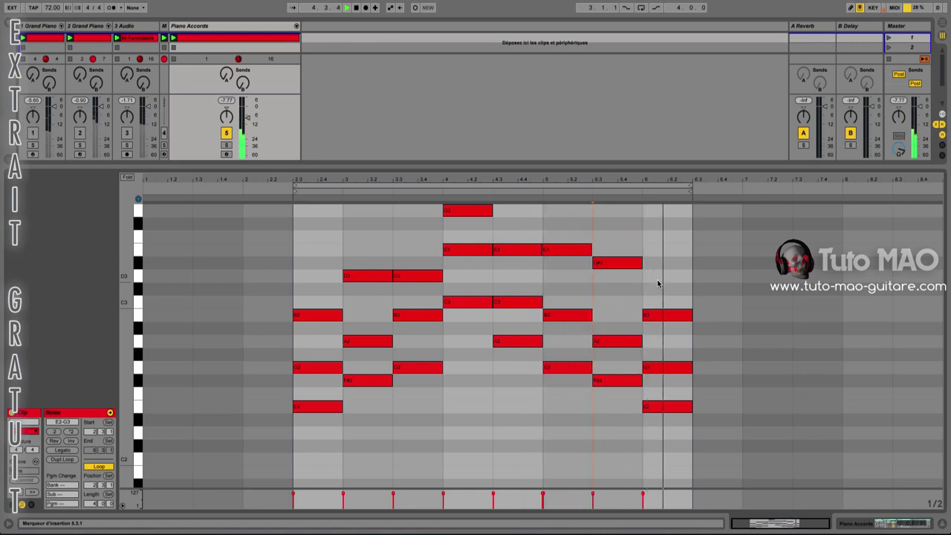
left_click_drag(614, 263, 613, 302)
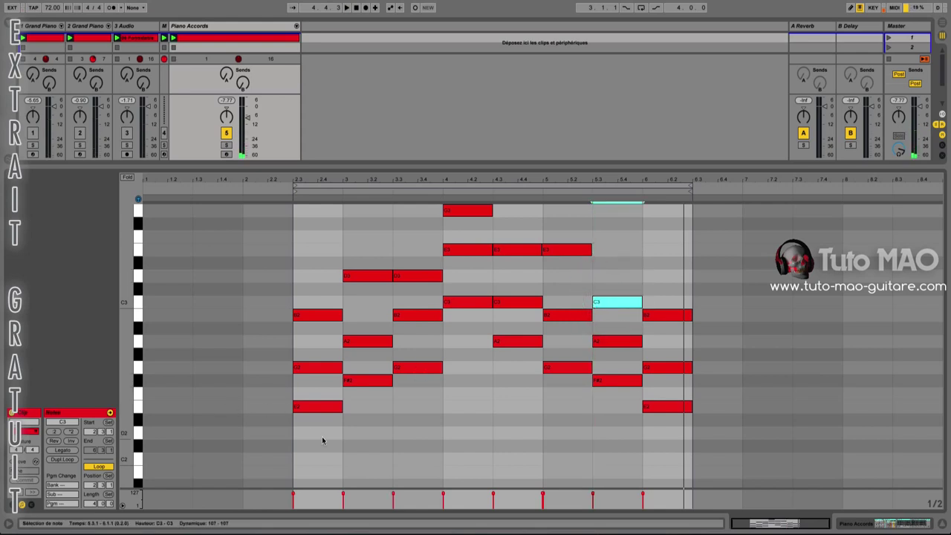
Step: Add bass notes E1 at 2.3, F#1 at bar 3, G1 at 3.3 and C2 at bar 4 beneath the chords
scroll(322, 440, "down", 5)
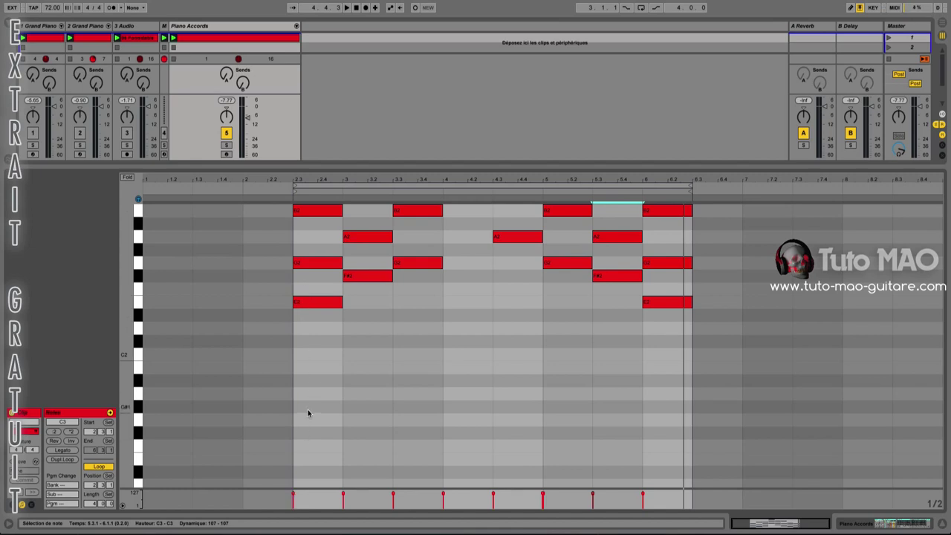
scroll(305, 444, "down", 2)
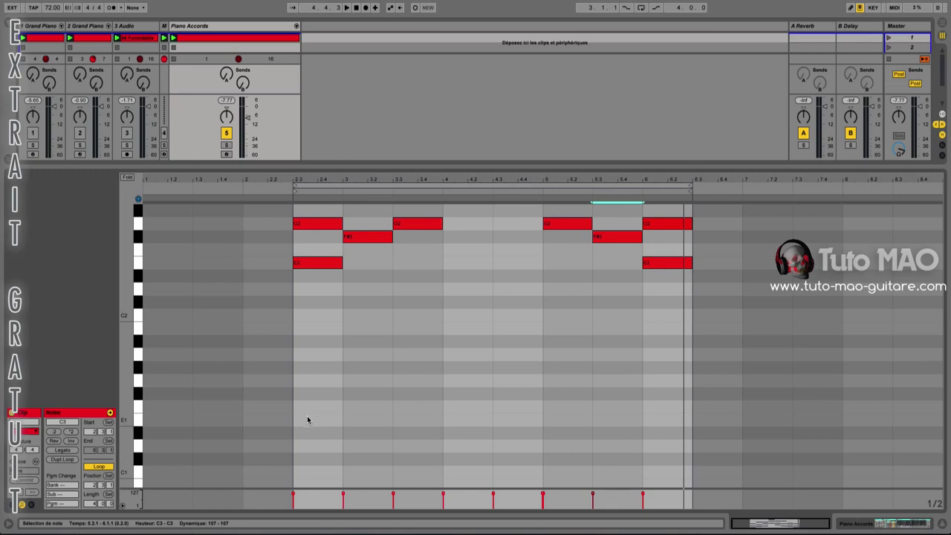
double_click(308, 419)
left_click(361, 395)
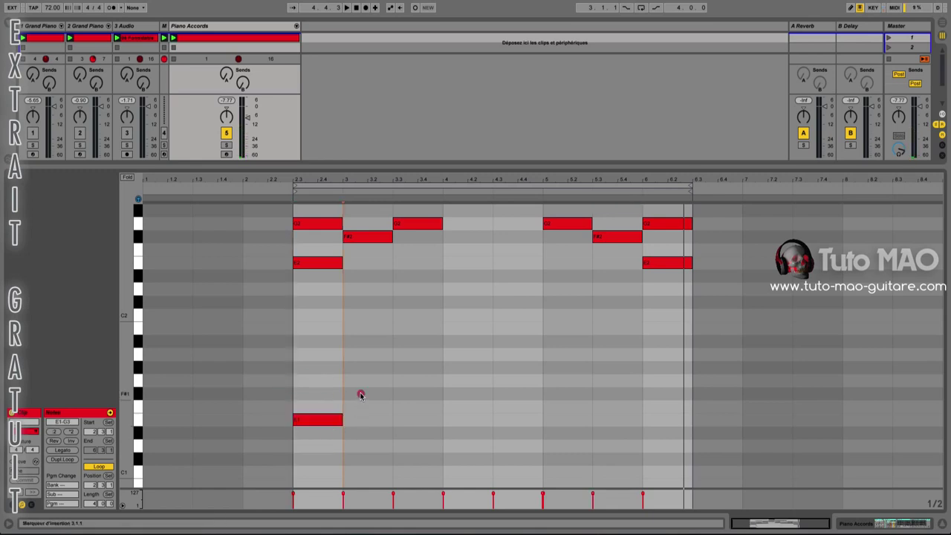
double_click(362, 393)
left_click(407, 383)
double_click(407, 380)
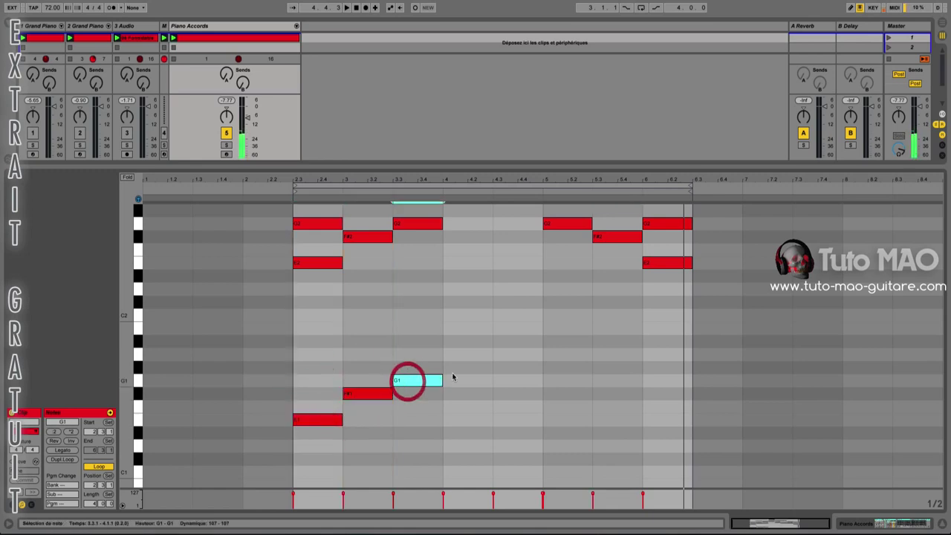
left_click(461, 315)
double_click(461, 316)
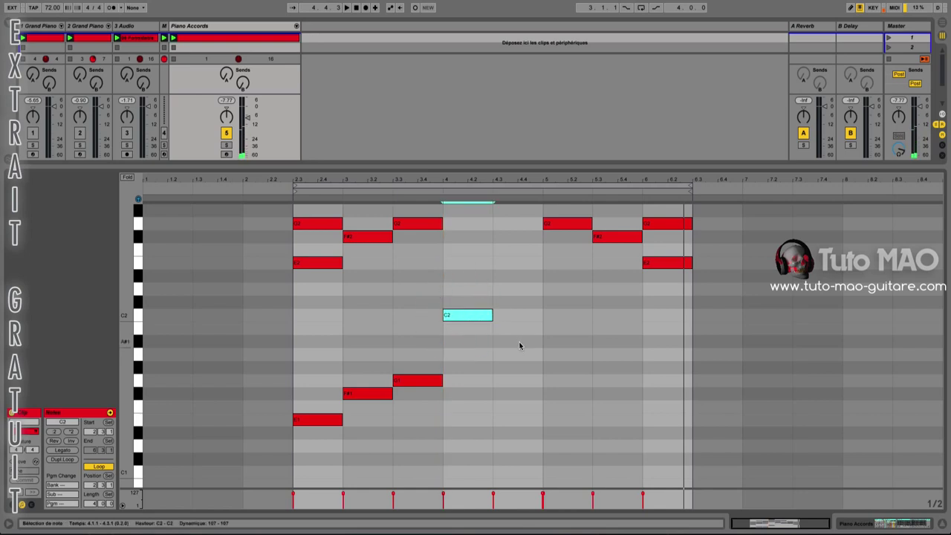
Step: Add bass notes A1 at 4.3, G1 at bar 5, F#1 at 5.3 and E1 at bar 6 beneath the chords
left_click(520, 348)
double_click(517, 353)
double_click(552, 381)
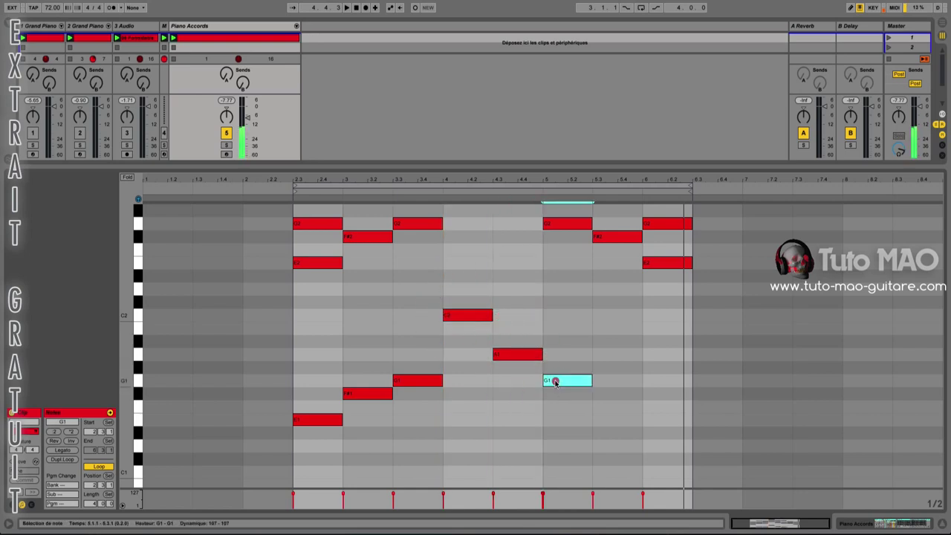
double_click(639, 393)
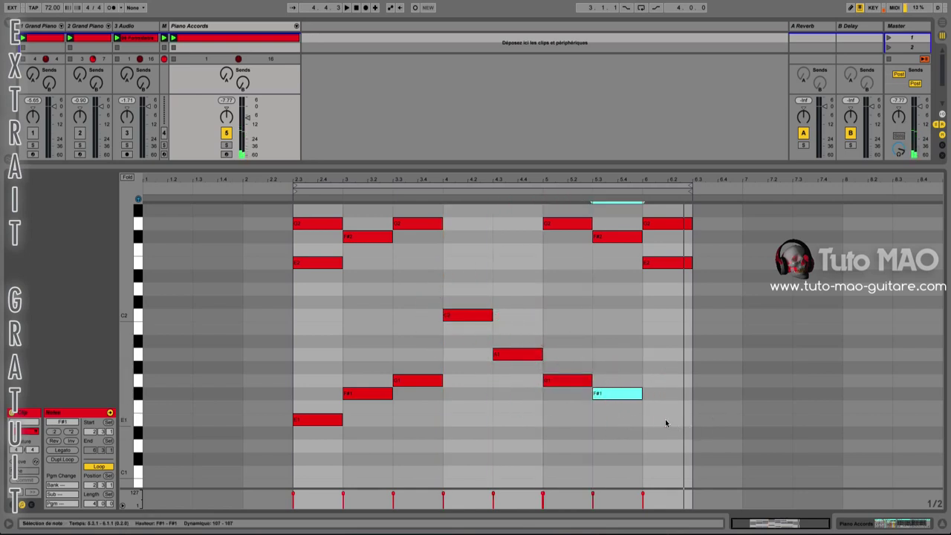
left_click(664, 420)
double_click(664, 420)
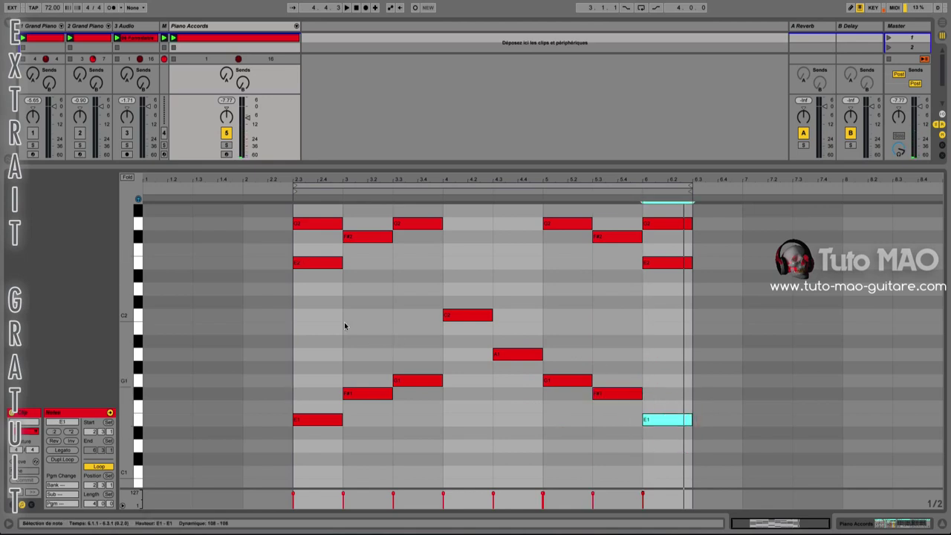
Step: Fold the note editor to the used pitches, play the chords, and extend the clip's loop start back to bar 1
scroll(378, 348, "up", 1)
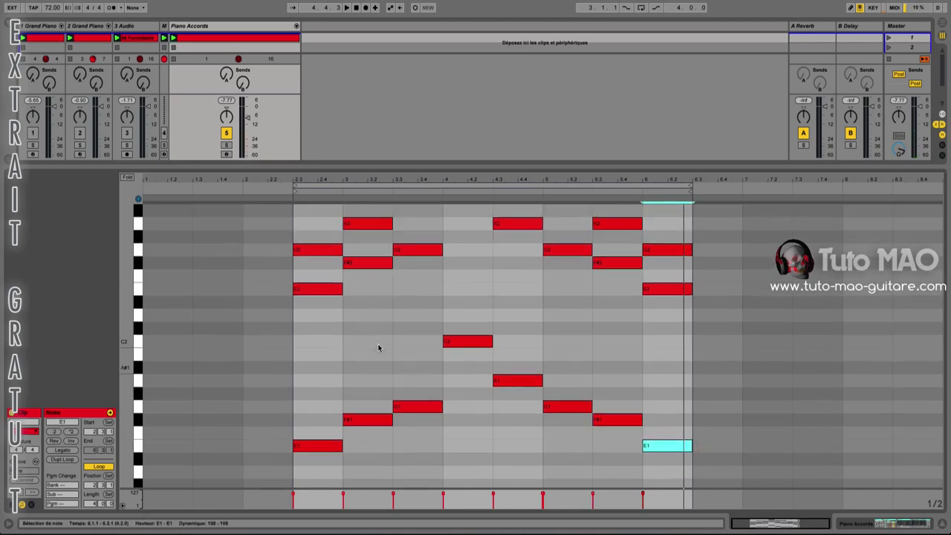
left_click(127, 179)
key("space")
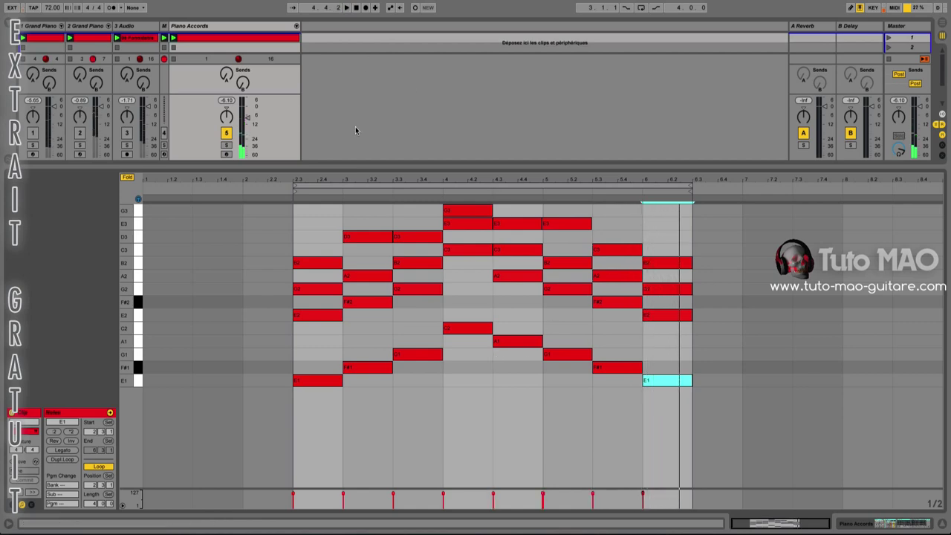
left_click_drag(295, 185, 151, 179)
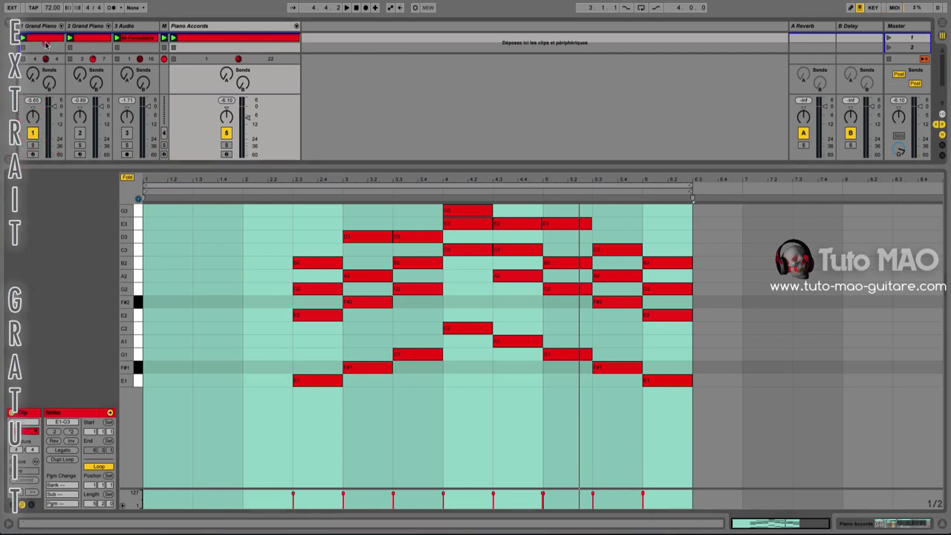
Step: Open the first Grand Piano clip, launch scene 1, and view the Piano Accords clip during playback
left_click(44, 41)
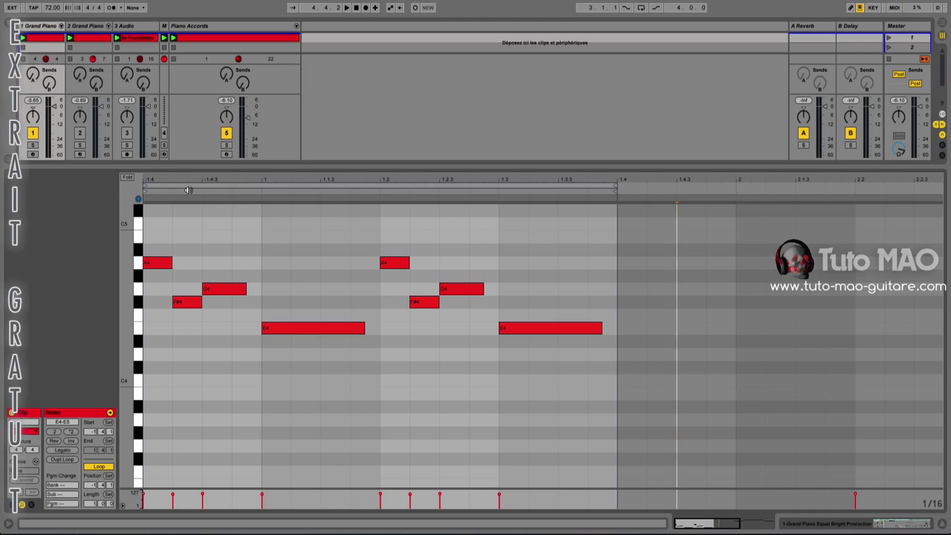
left_click(889, 38)
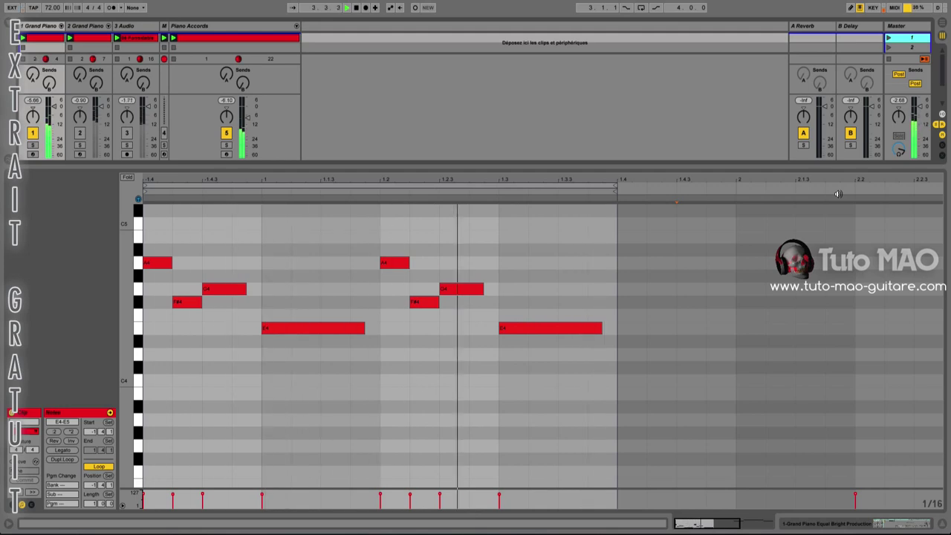
left_click(272, 39)
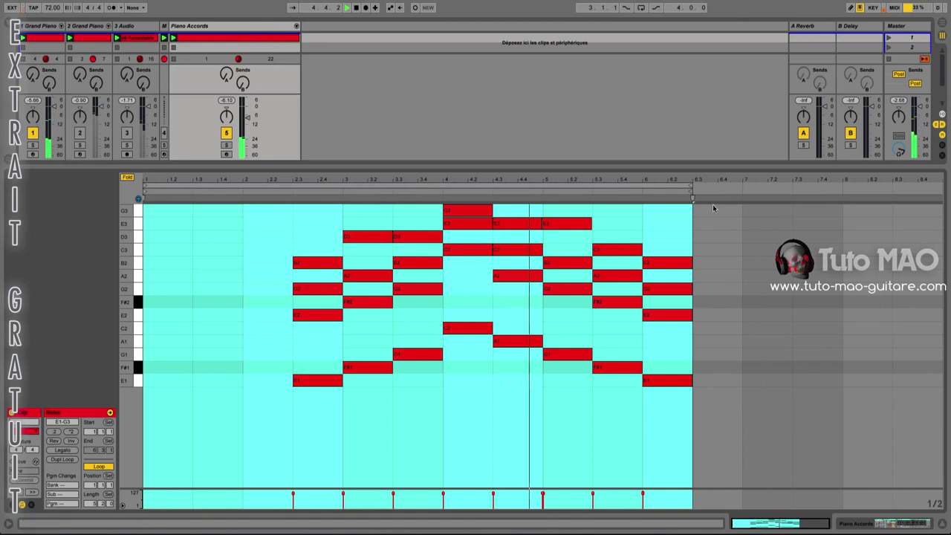
left_click(663, 223)
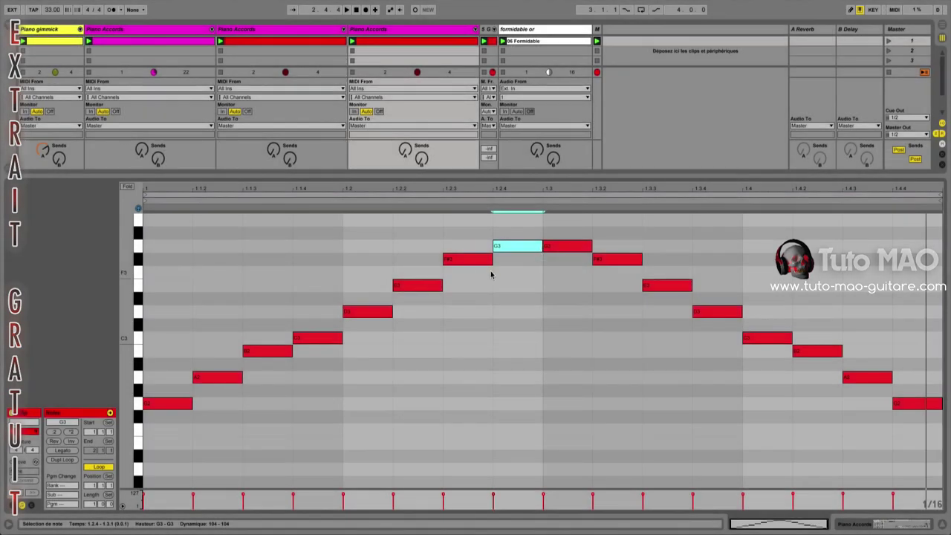
Step: Audition F#3 and G3 in the scale clip starting on G2, and D3 in the scale clip starting on E2
left_click(476, 260)
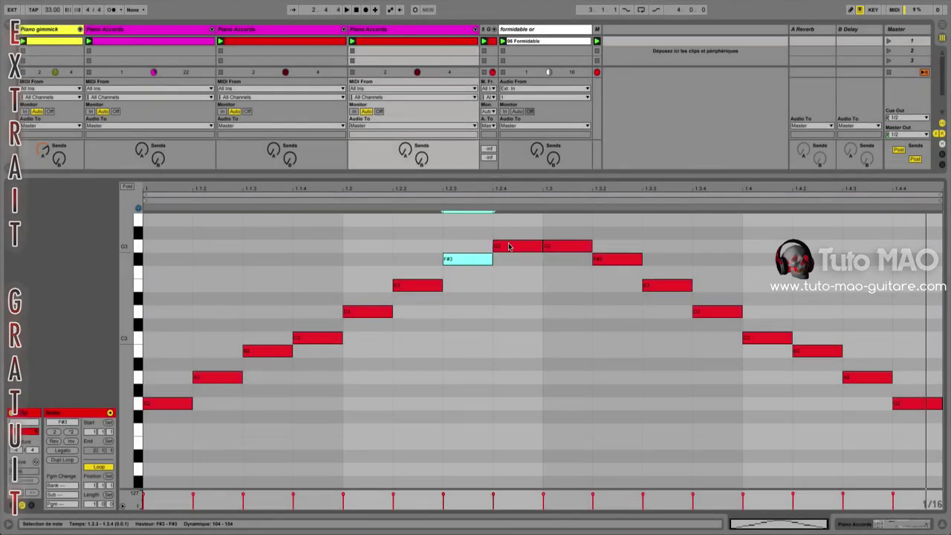
left_click(509, 247)
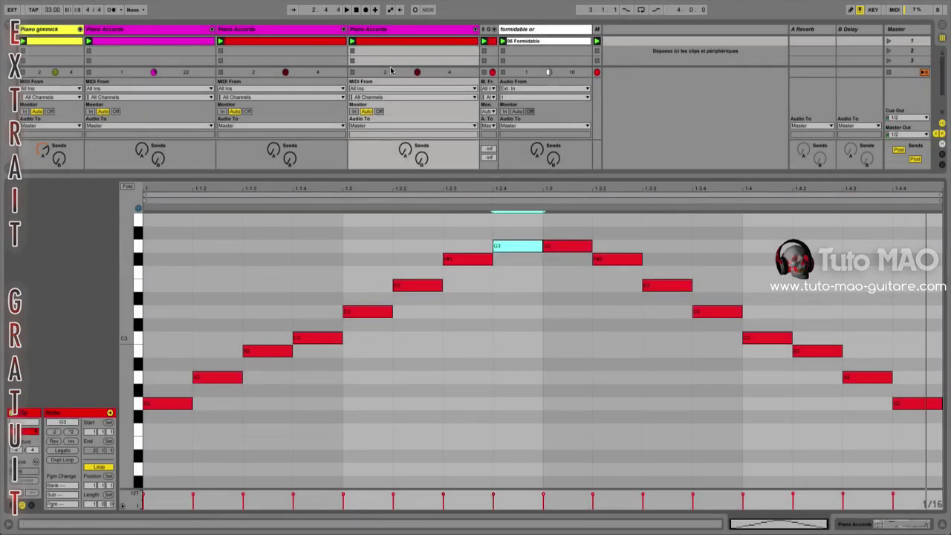
left_click(331, 43)
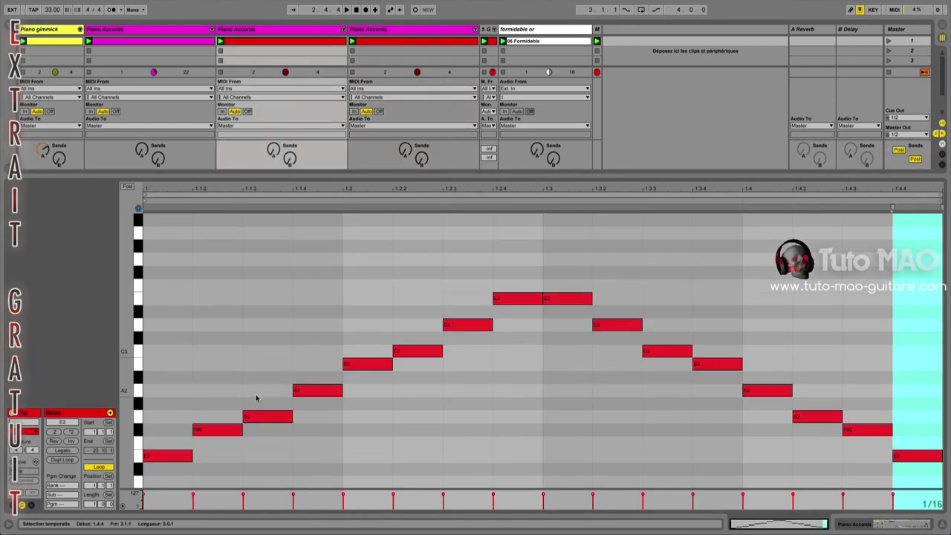
left_click(461, 324)
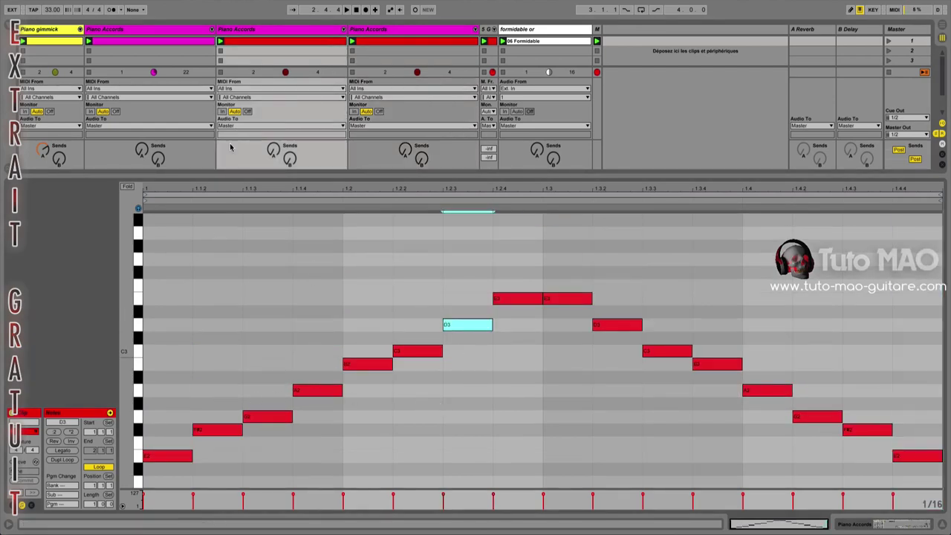
Step: Reveal the mixer's track controls, switch off track 4, and enlarge the note editor again
left_click_drag(248, 175, 378, 347)
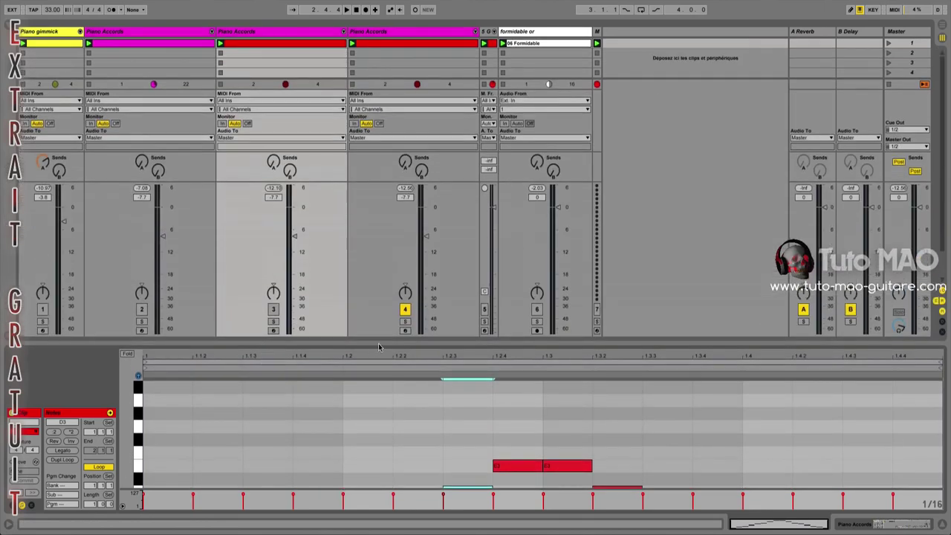
left_click(404, 310)
left_click_drag(357, 342, 361, 168)
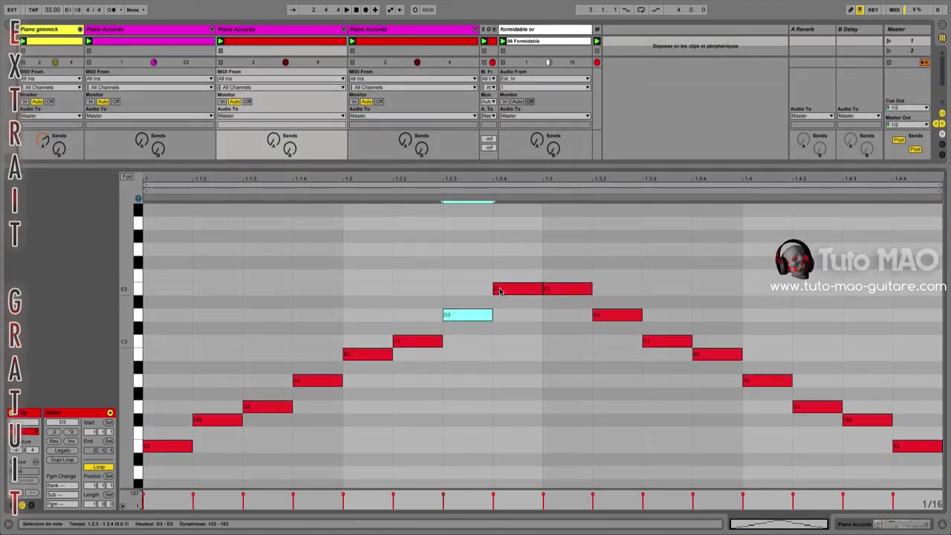
Step: Raise the D3 notes at 1.2.3 and 1.3.2 to D#3 in the E scale clip, audition the E3 notes, and play the clip
left_click(500, 290)
left_click_drag(478, 312, 476, 306)
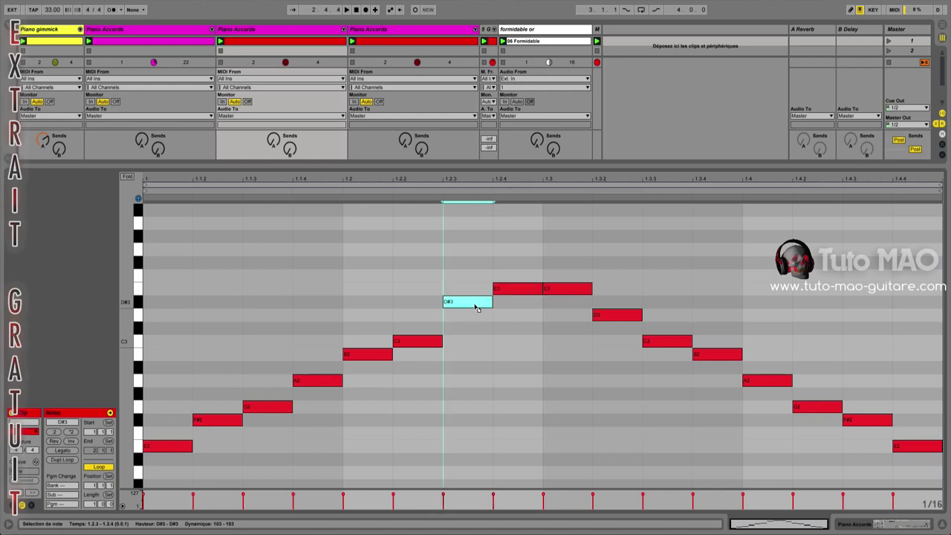
left_click(497, 290)
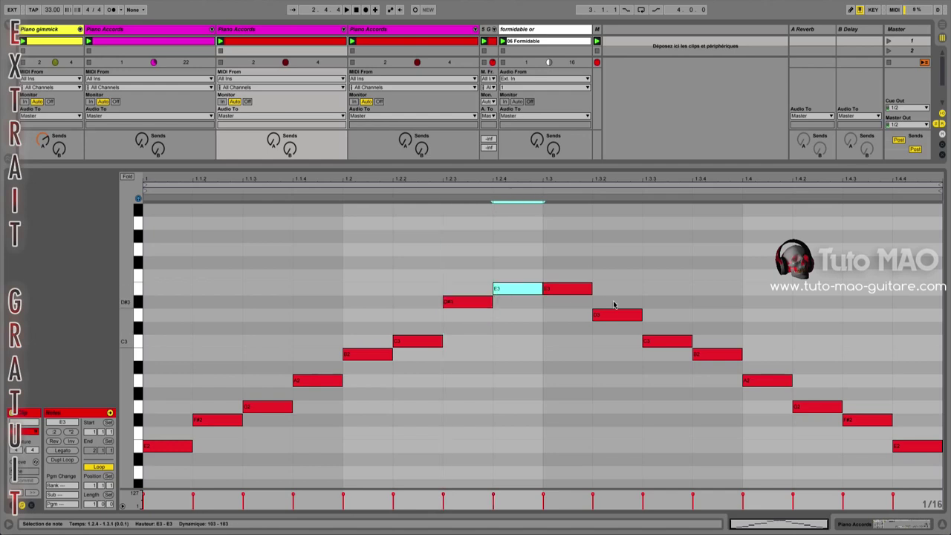
left_click(564, 291)
left_click(602, 317)
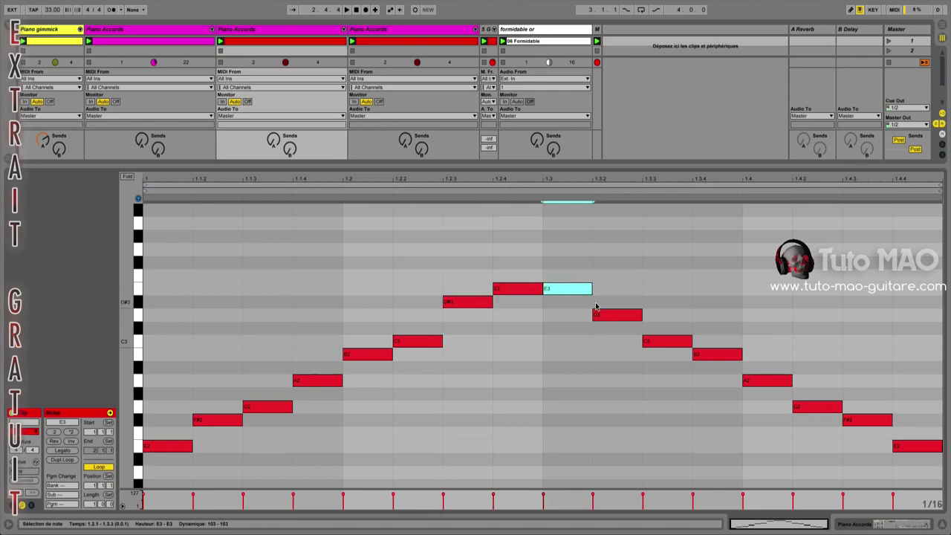
left_click_drag(599, 312, 600, 304)
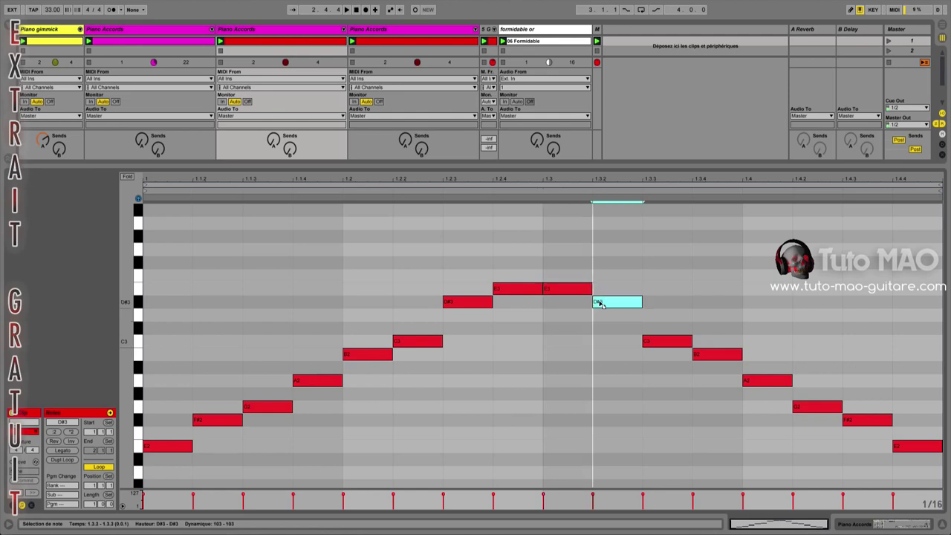
left_click(221, 41)
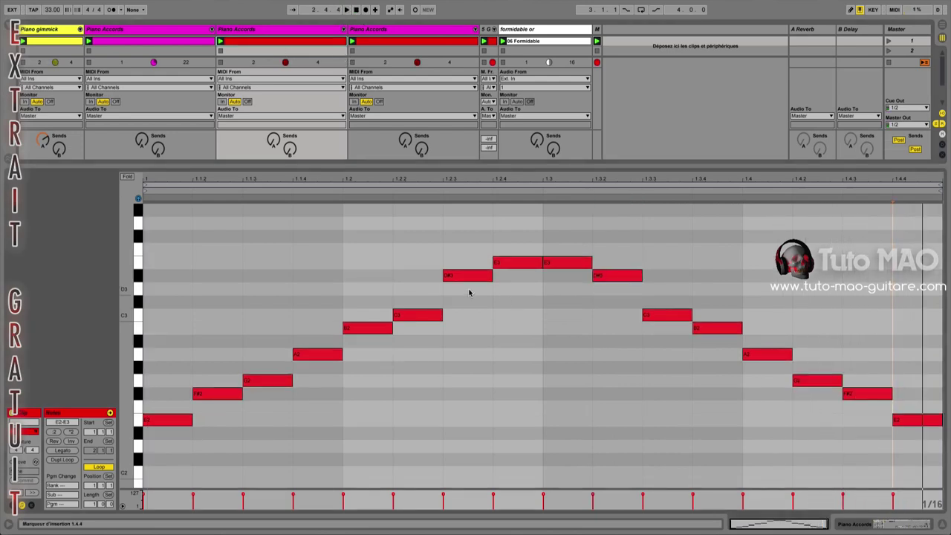
Step: Try a D3 note under the D#3 at 1.2.3, remove it, and audition D#3 and E3 for comparison
double_click(469, 292)
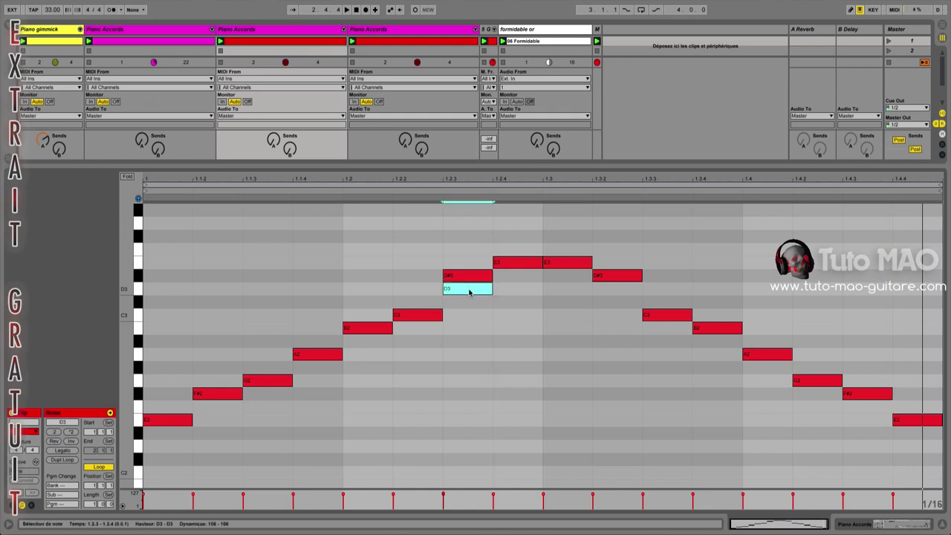
double_click(468, 292)
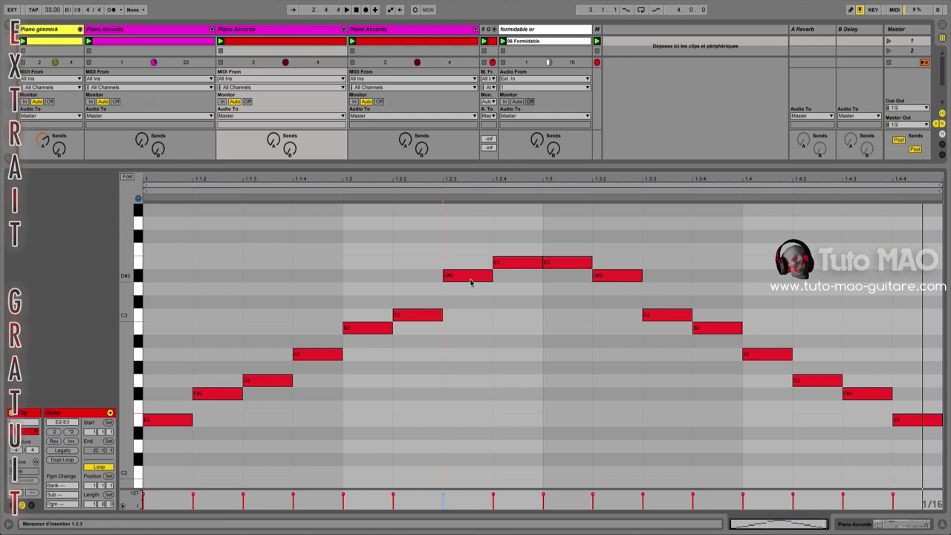
left_click(469, 279)
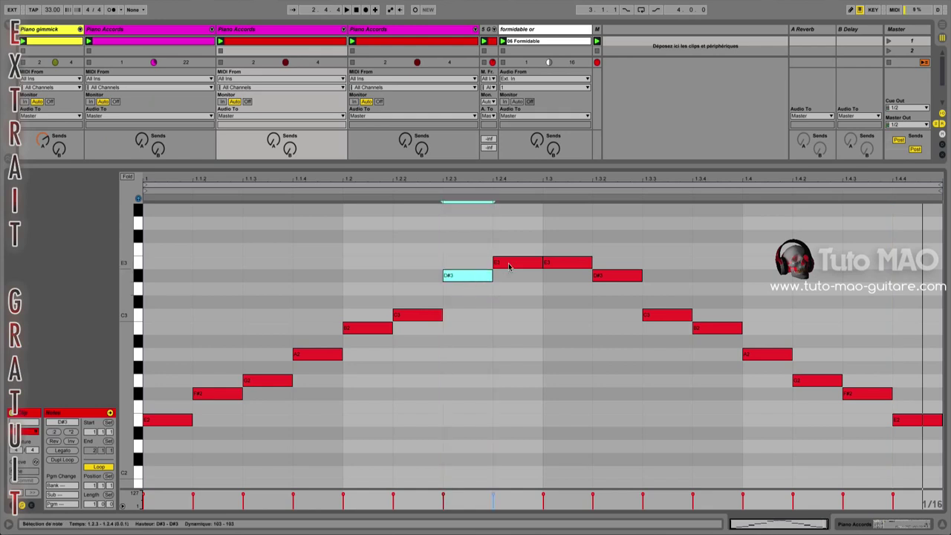
left_click(509, 263)
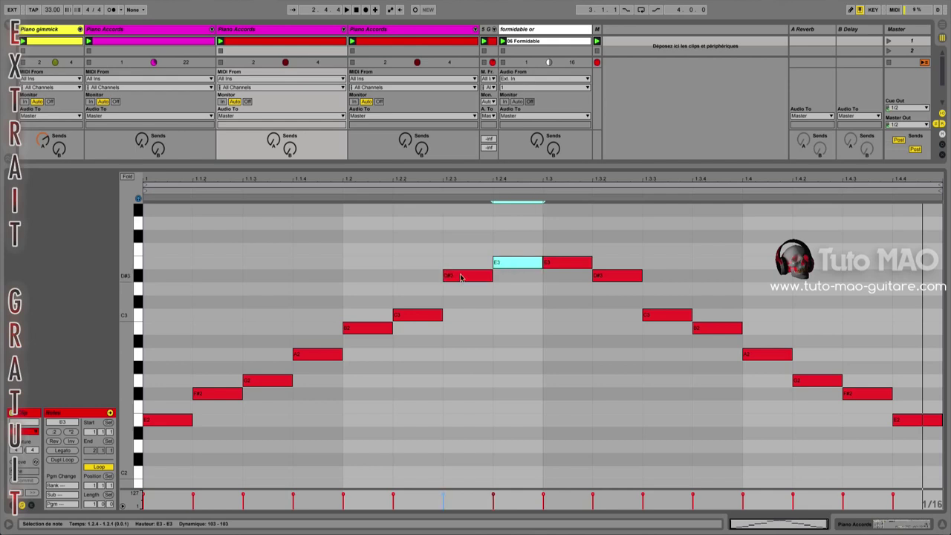
Step: Try D3 in place of each D#3 at 1.2.3 and 1.3.2 while playing the scale, restoring D#3 each time
mouse_move(459, 277)
left_mouse_down()
mouse_move(454, 288)
mouse_move(462, 291)
left_mouse_up()
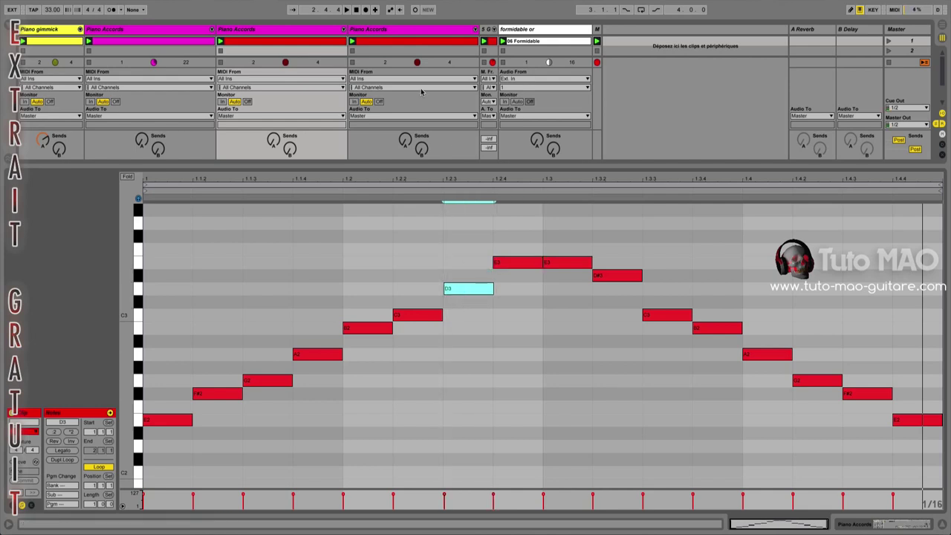
left_click(222, 43)
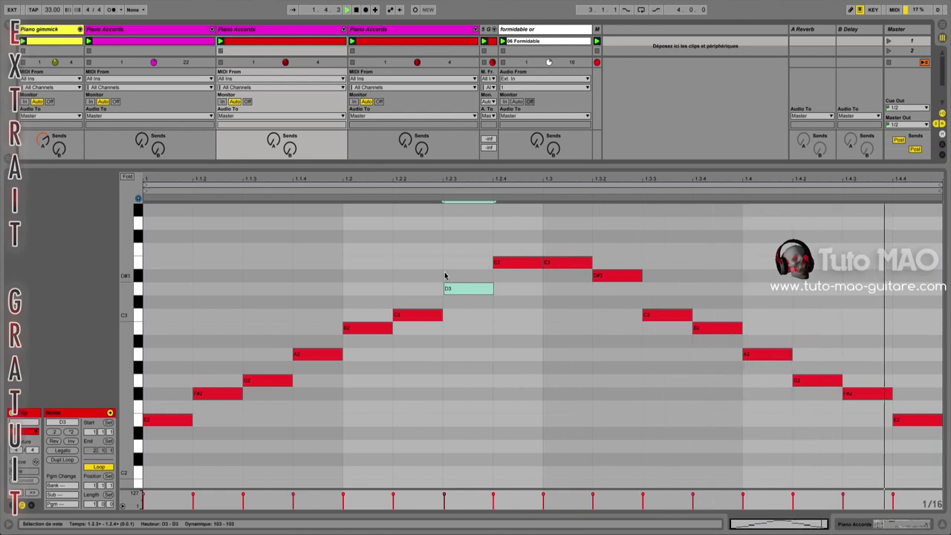
left_click_drag(469, 286, 466, 280)
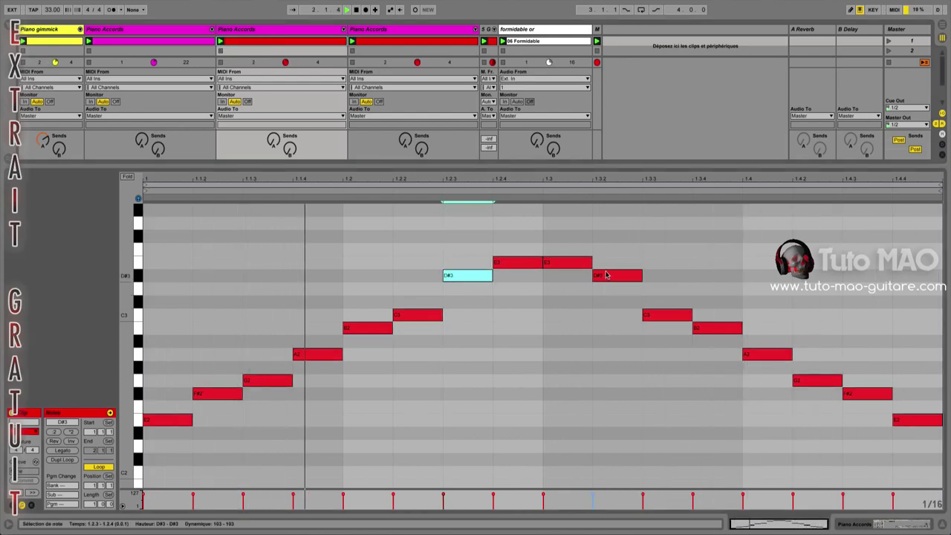
left_click_drag(607, 276, 606, 289)
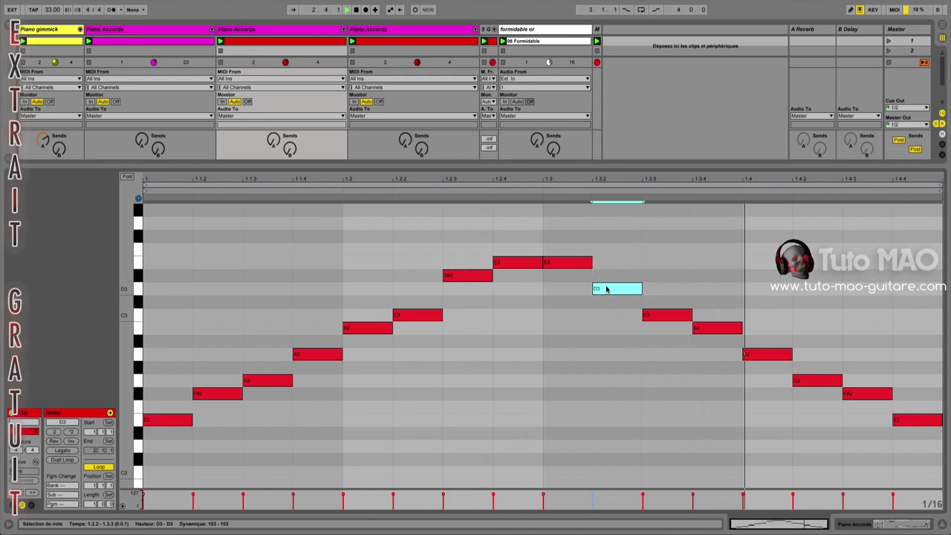
left_click_drag(606, 289, 606, 280)
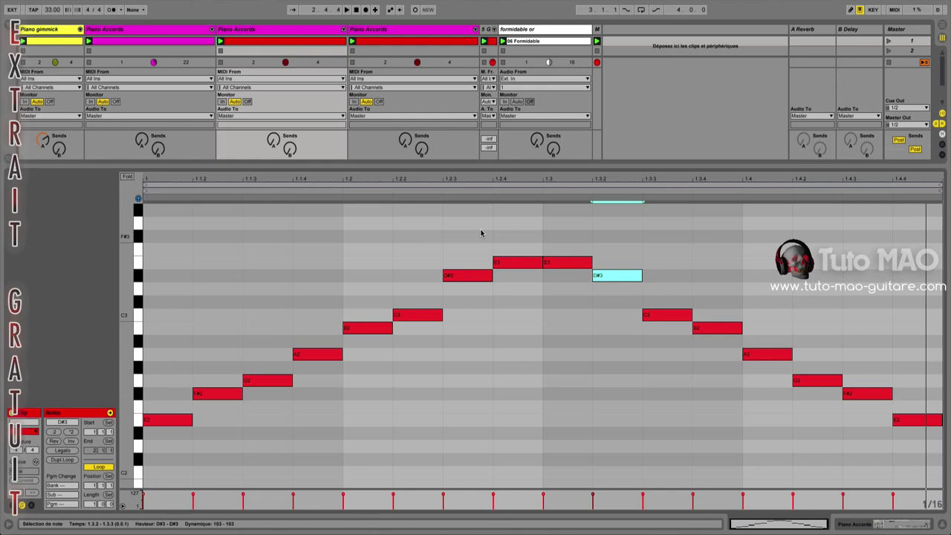
Step: View the G scale clip, open the magenta chord clip, and audition D#3 at 5.3 and the D3 notes at 3.3 and bar 3
left_click(413, 42)
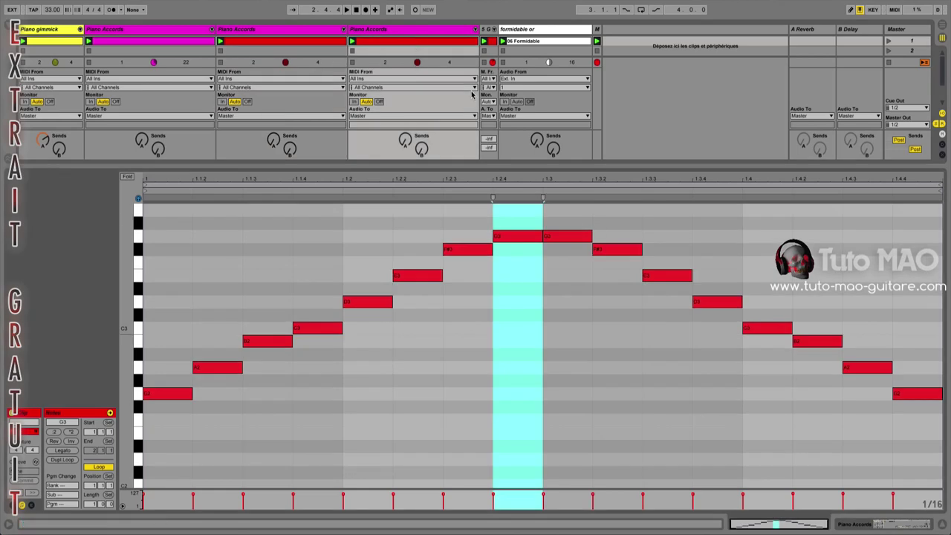
left_click(194, 45)
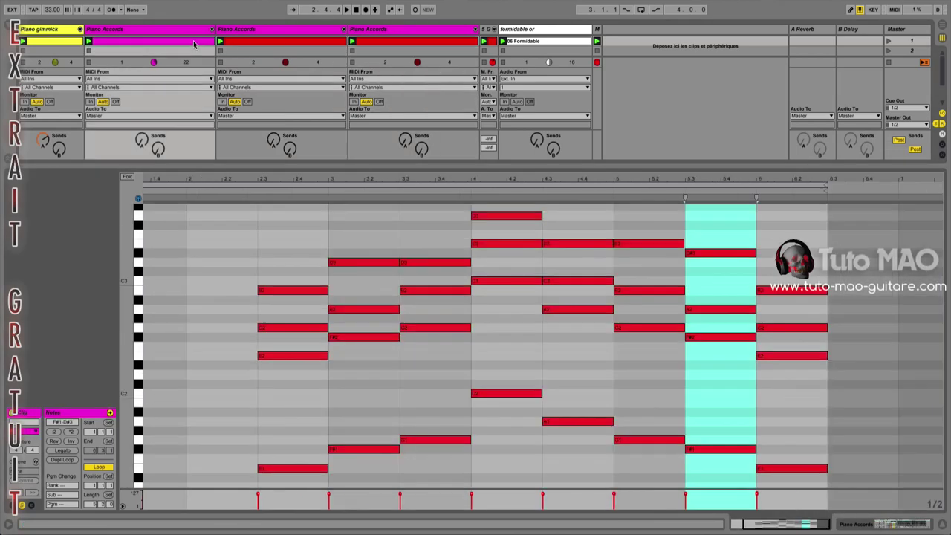
left_click(700, 257)
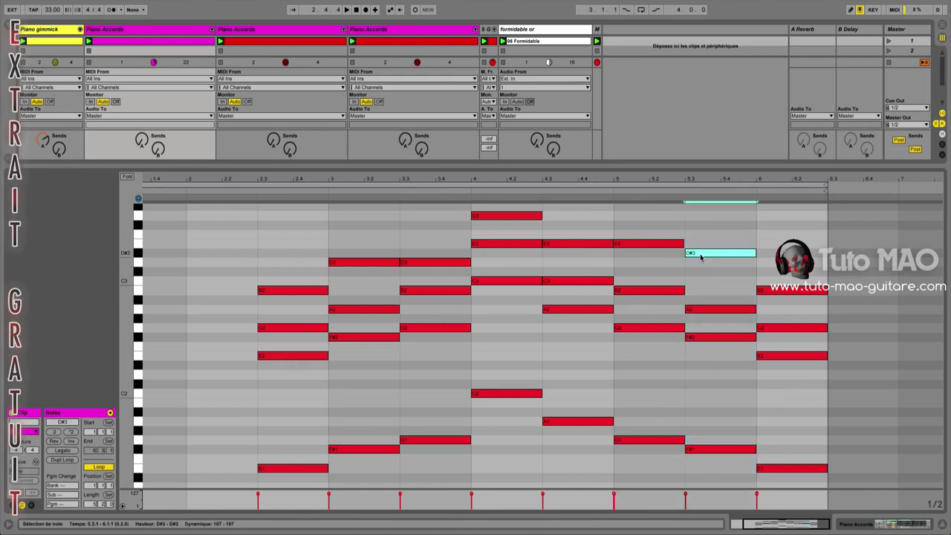
left_click(434, 263)
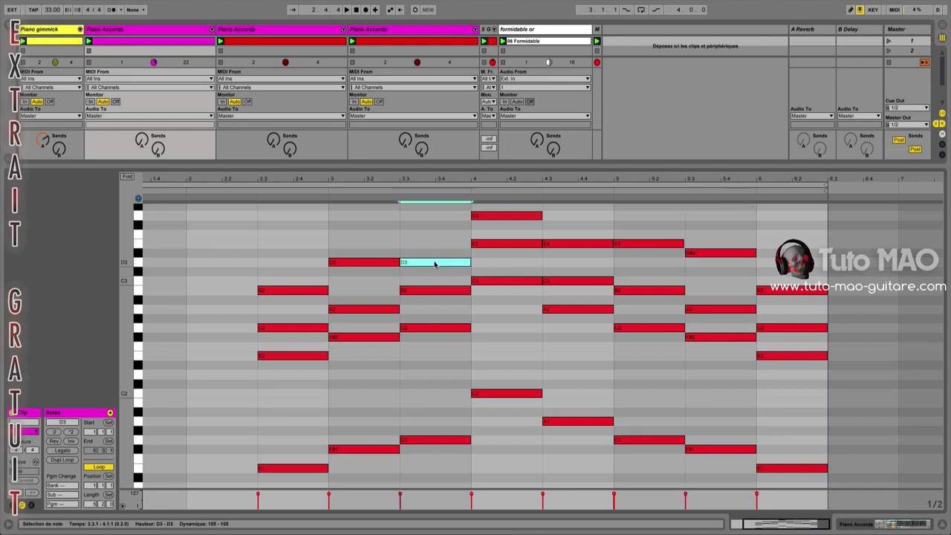
left_click(372, 263)
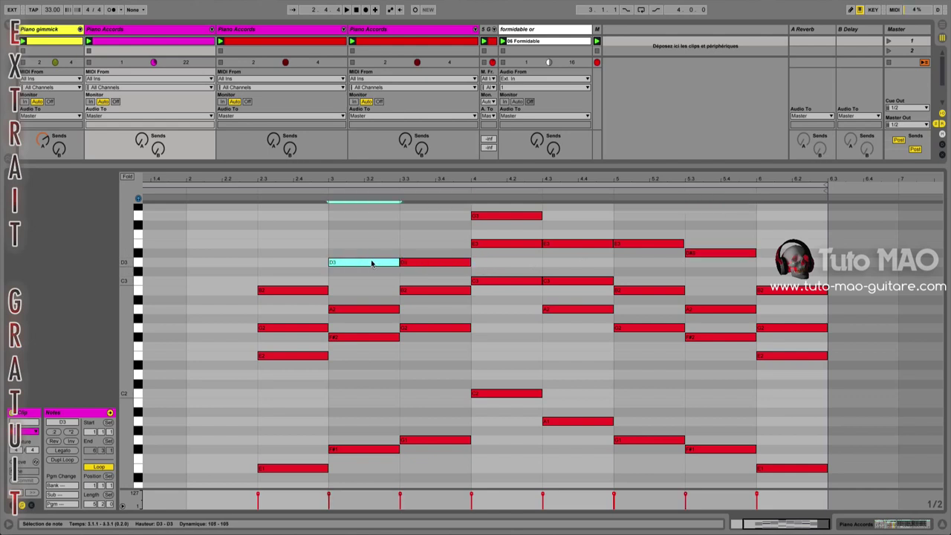
Step: Audition the D#3 note at 5.3 and play the magenta chord clip
left_click(703, 260)
left_click(704, 254)
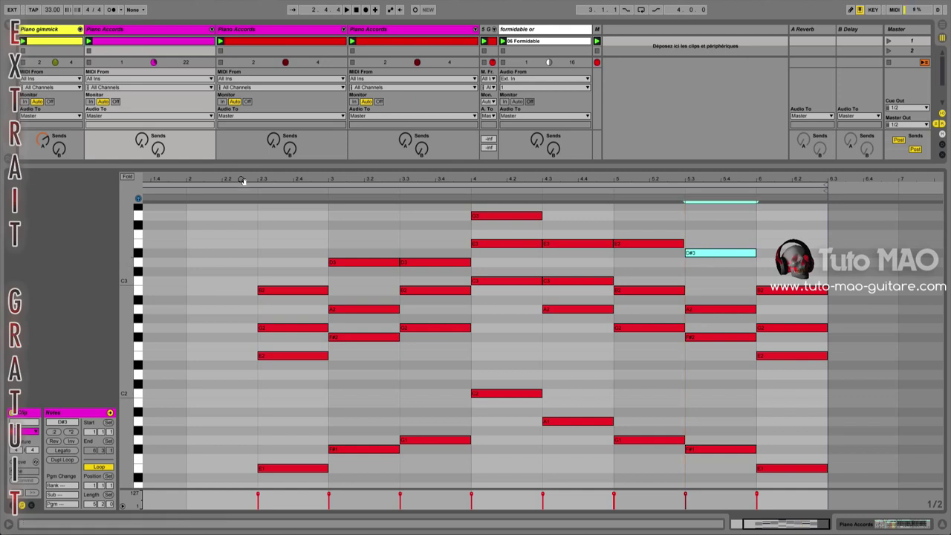
left_click(89, 42)
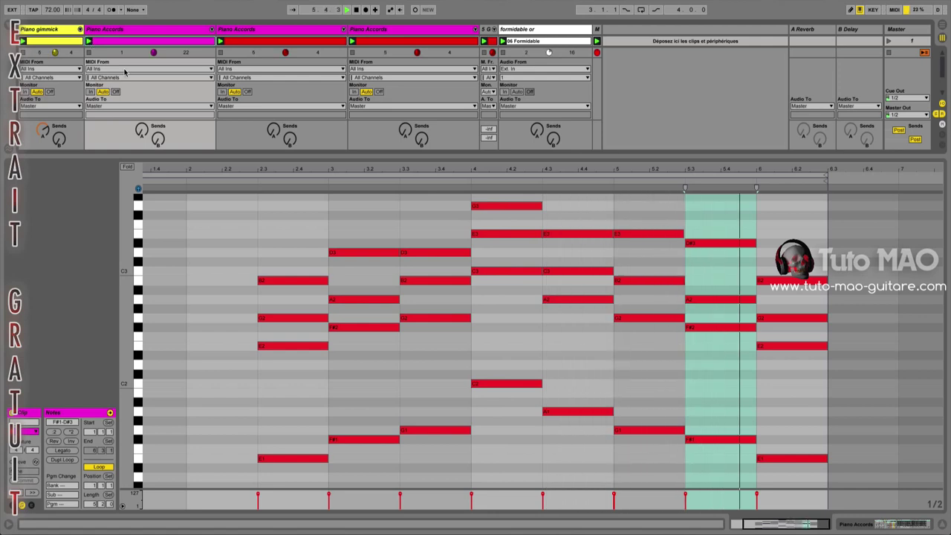
Step: Try an E3 note on top of the last chord at bar 6, audition it against E2, and remove it
left_click(731, 245)
double_click(772, 236)
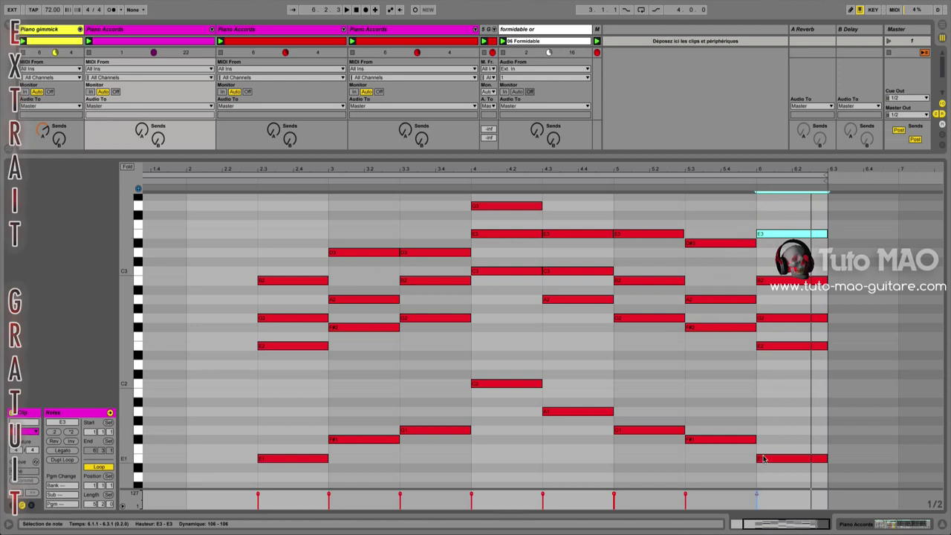
left_click(768, 347)
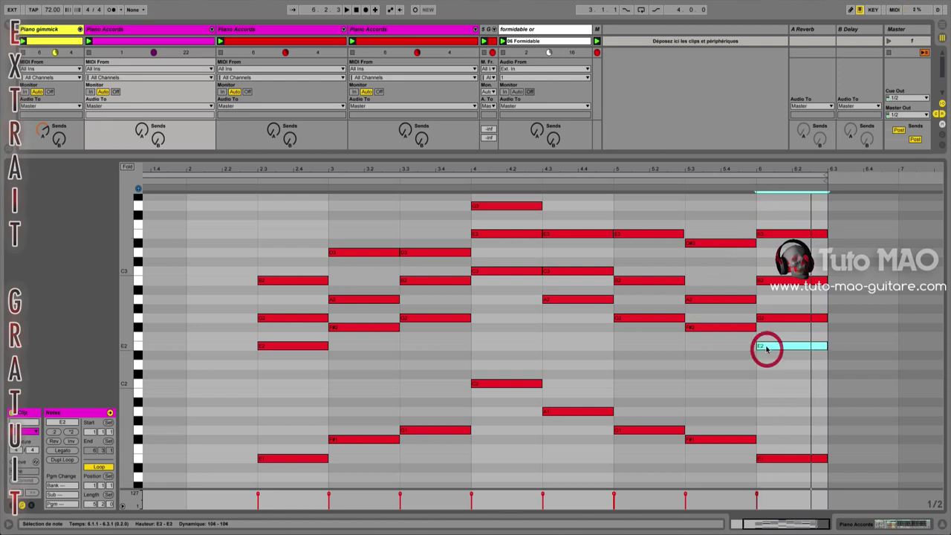
left_click(767, 234)
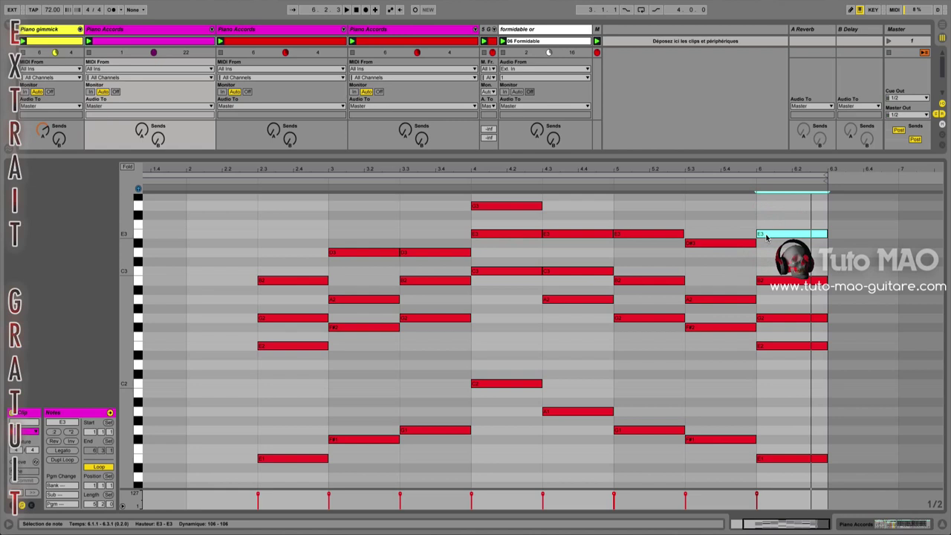
double_click(768, 236)
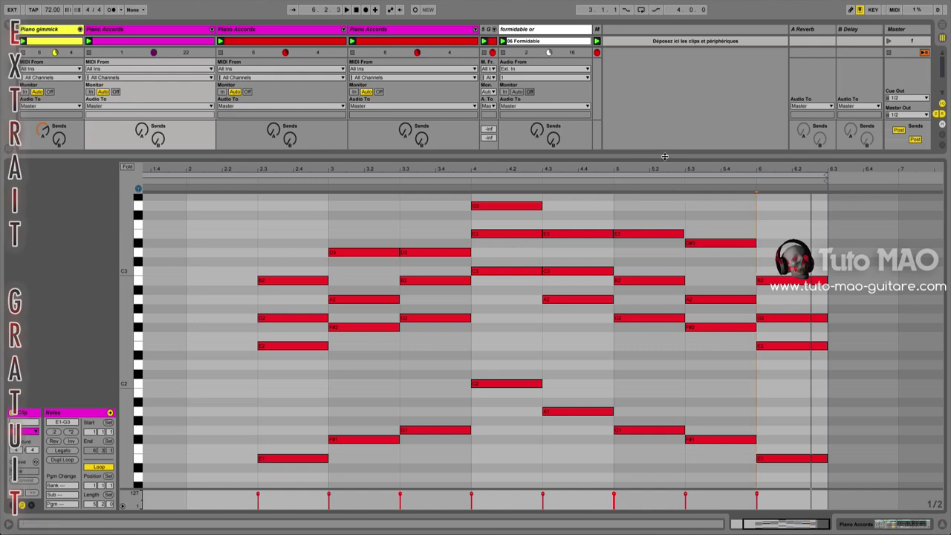
Step: Mute the magenta Piano Accords track, unmute the formidable track, and play the song with its waveform enlarged
left_click_drag(665, 156, 691, 357)
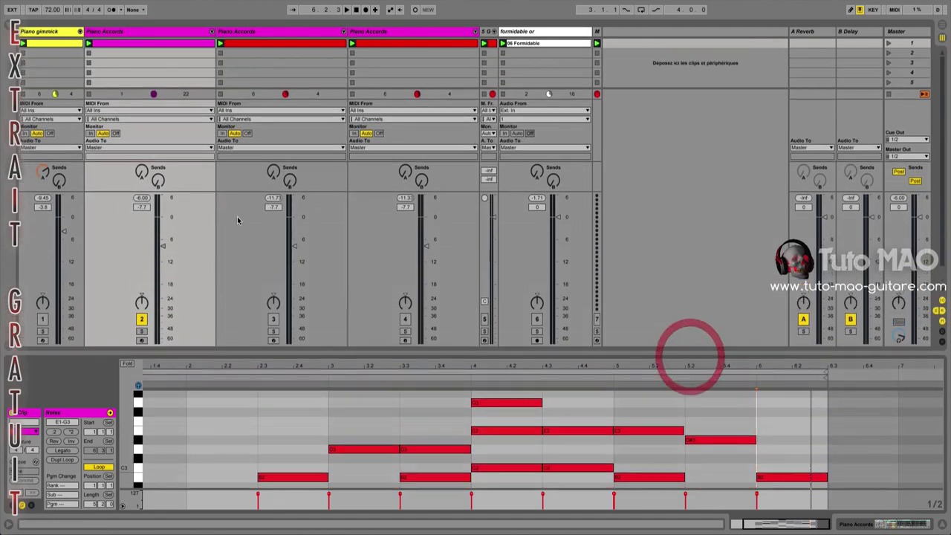
left_click(142, 318)
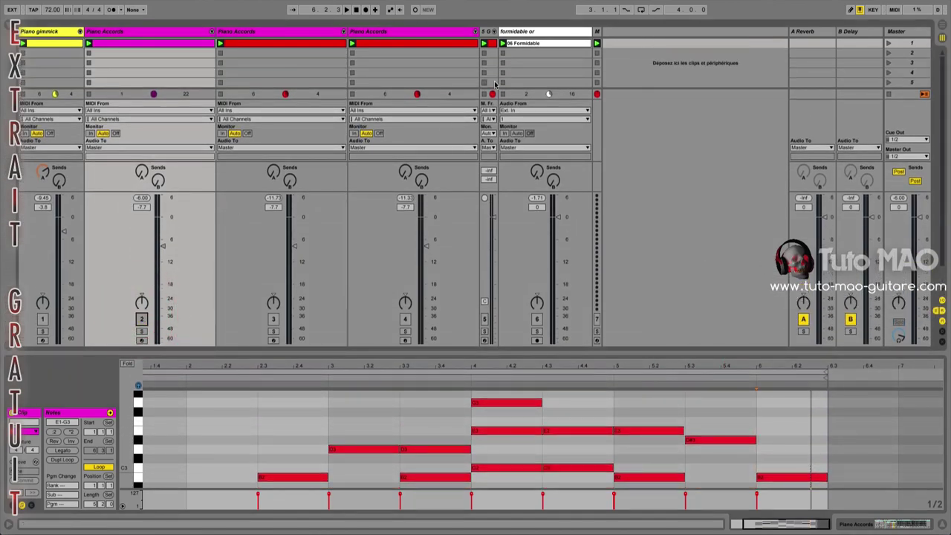
left_click(531, 31)
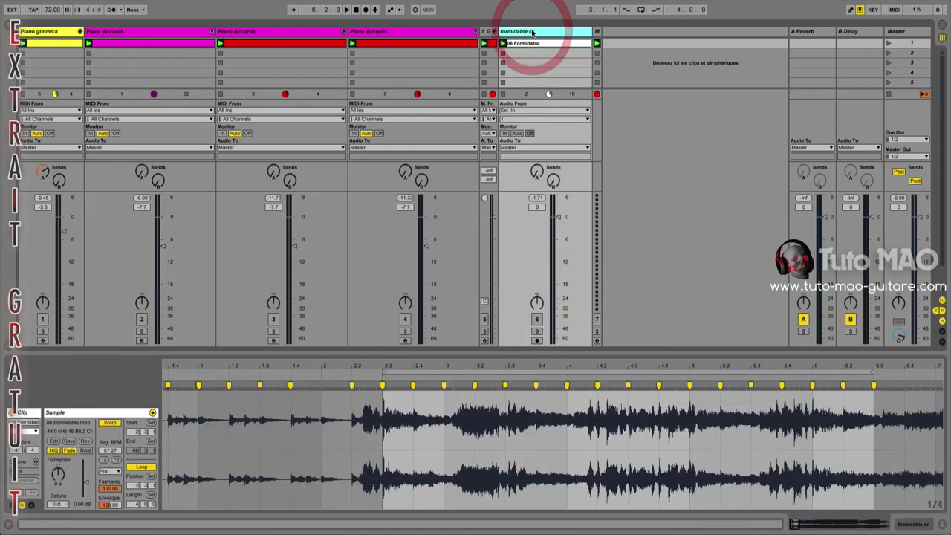
left_click(537, 320)
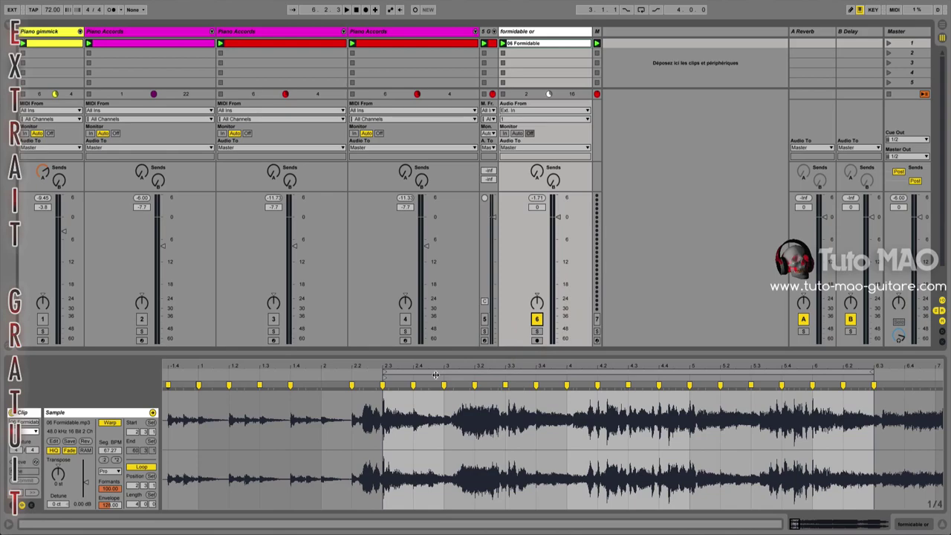
key("space")
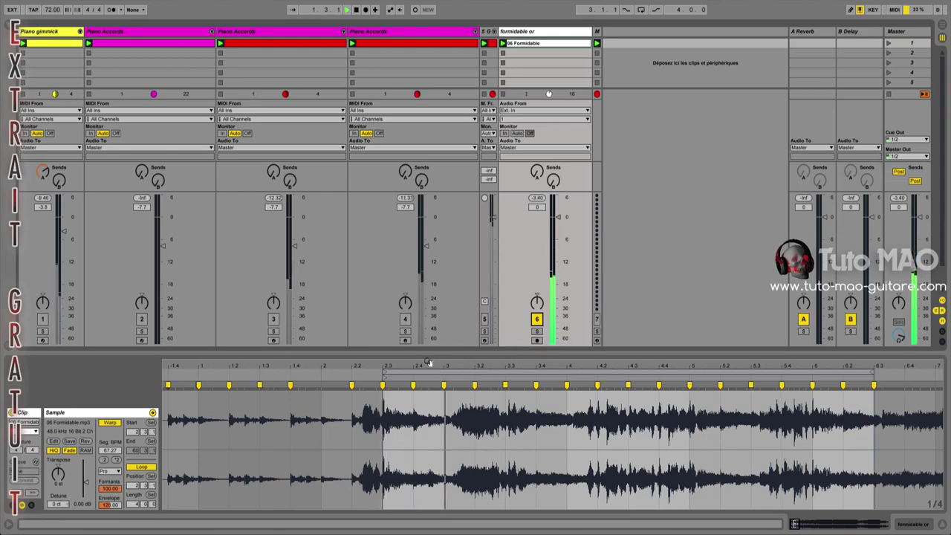
left_click_drag(429, 361, 424, 214)
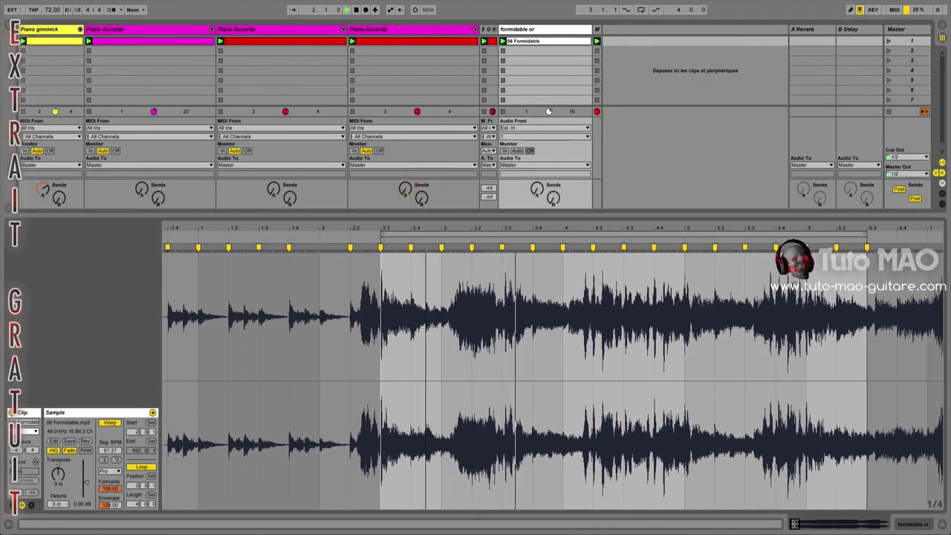
Step: Add F#1 notes at 1.1.4 and 1.3.4 in the Drums clip and extend each to a sixteenth note
left_click(254, 240)
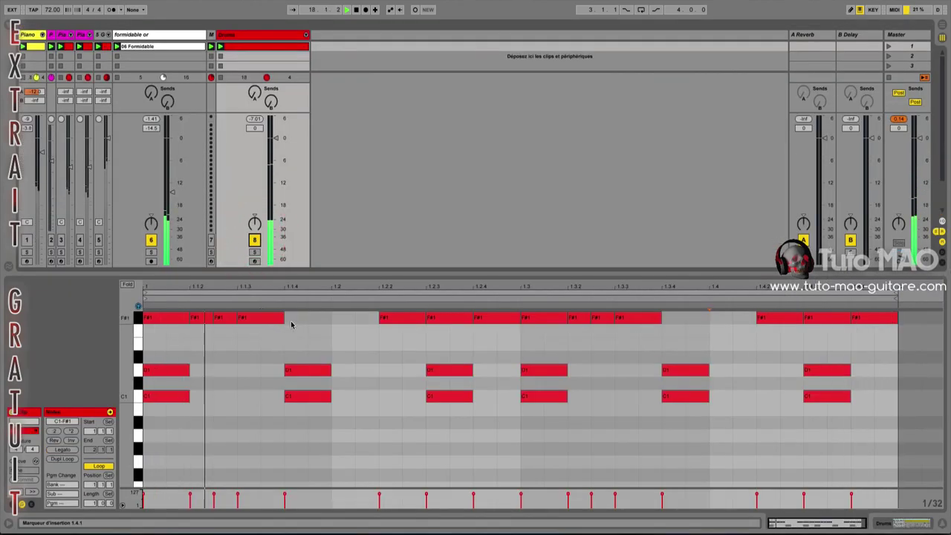
double_click(291, 318)
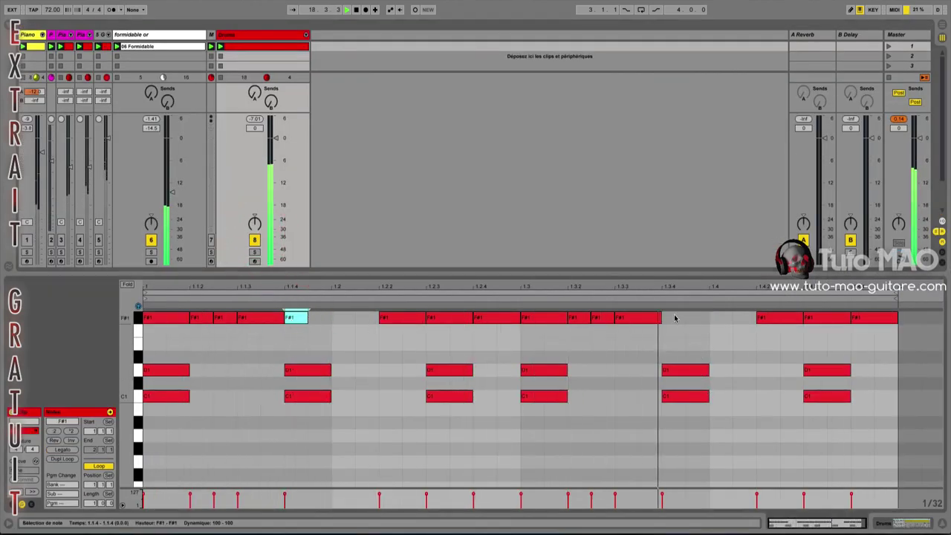
double_click(675, 318)
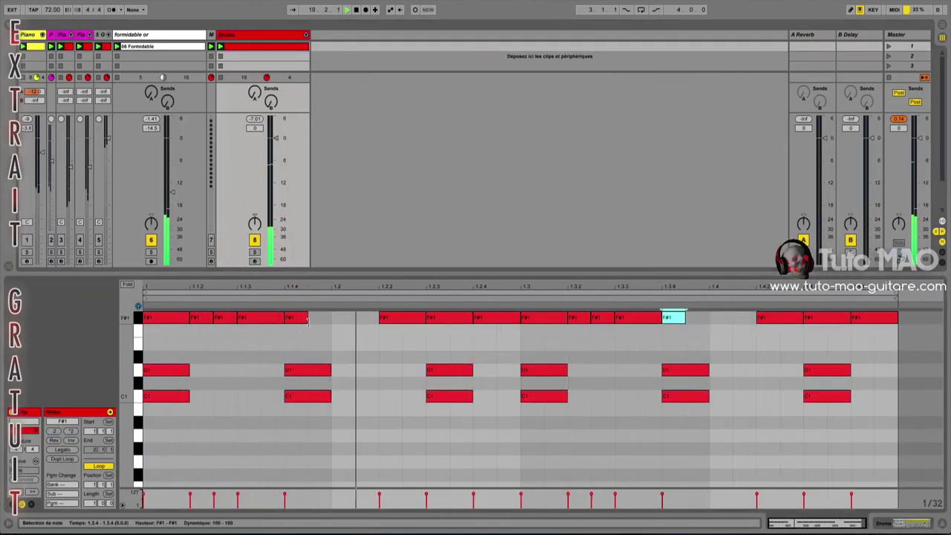
left_click_drag(308, 318, 331, 318)
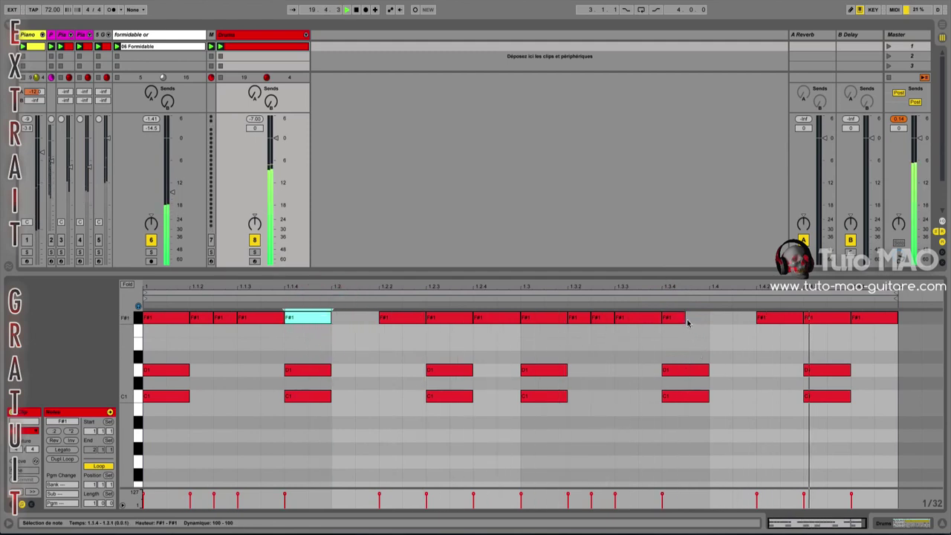
left_click_drag(684, 319, 709, 319)
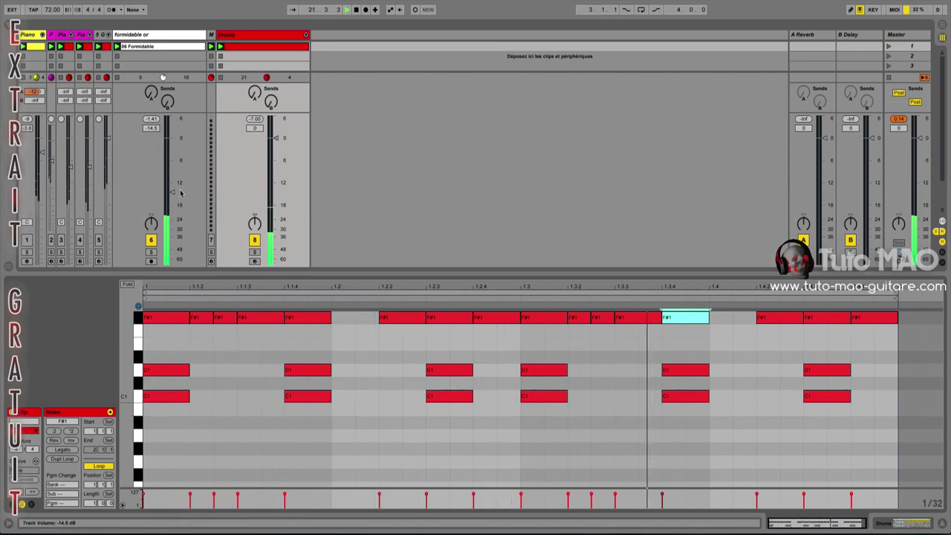
Step: Raise the formidable track's volume to -3.1 dB against the drums, lower it to about -16.6 dB, and mute the track
left_click_drag(172, 192, 172, 173)
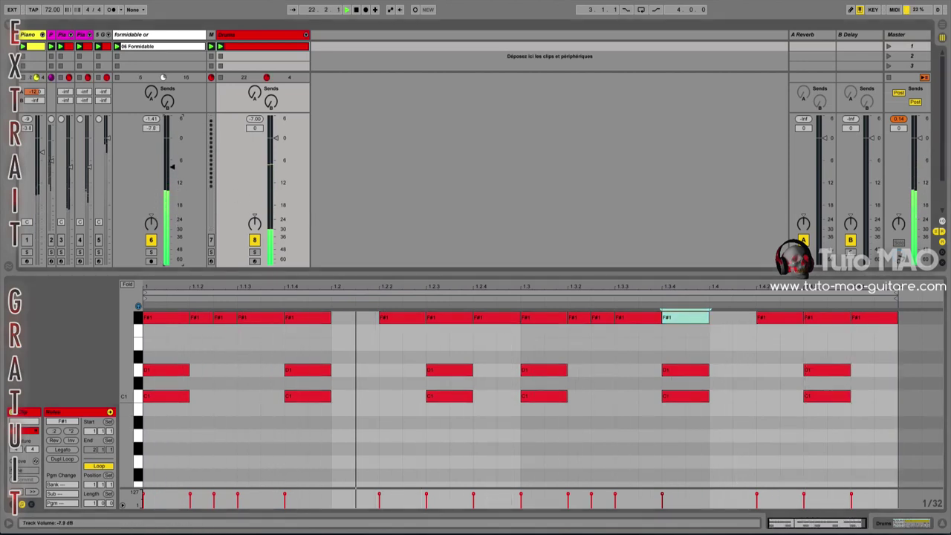
left_click_drag(171, 166, 172, 149)
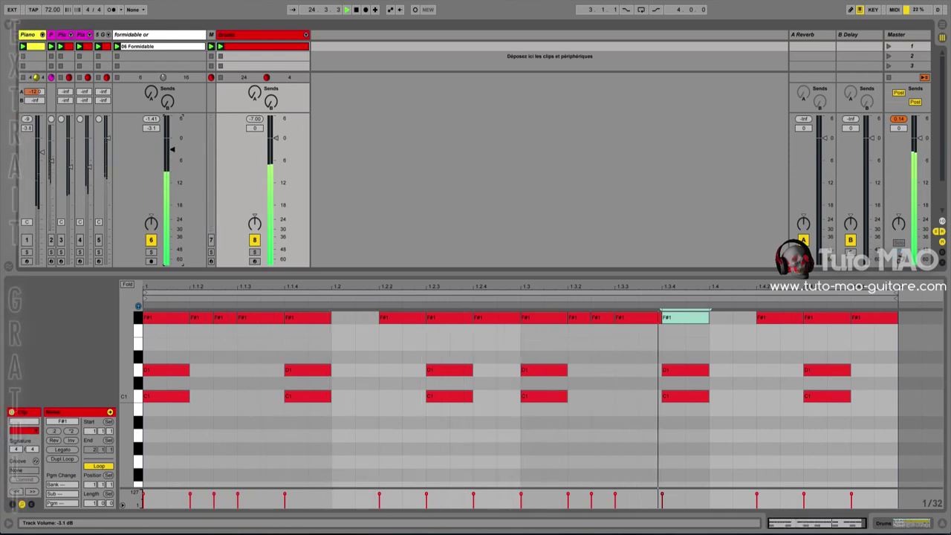
left_click_drag(171, 149, 172, 188)
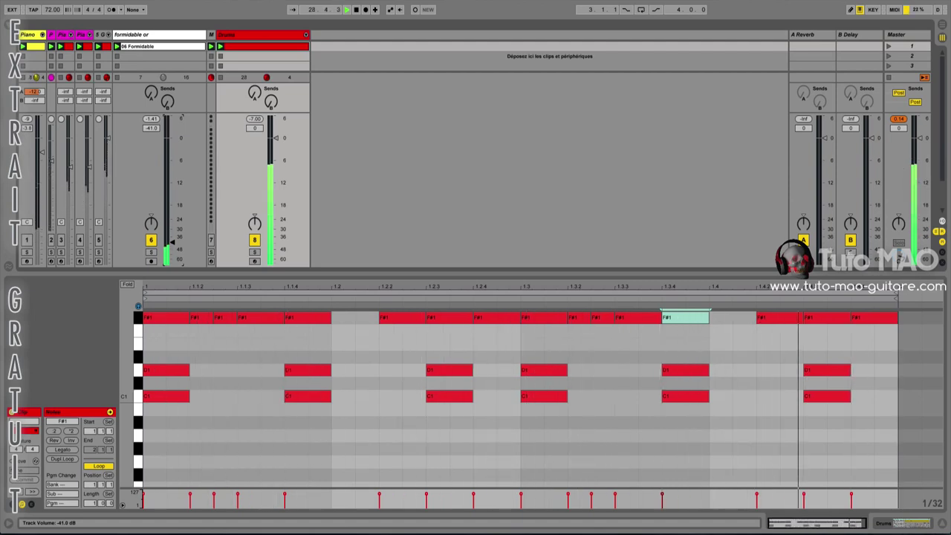
left_click_drag(173, 242, 173, 199)
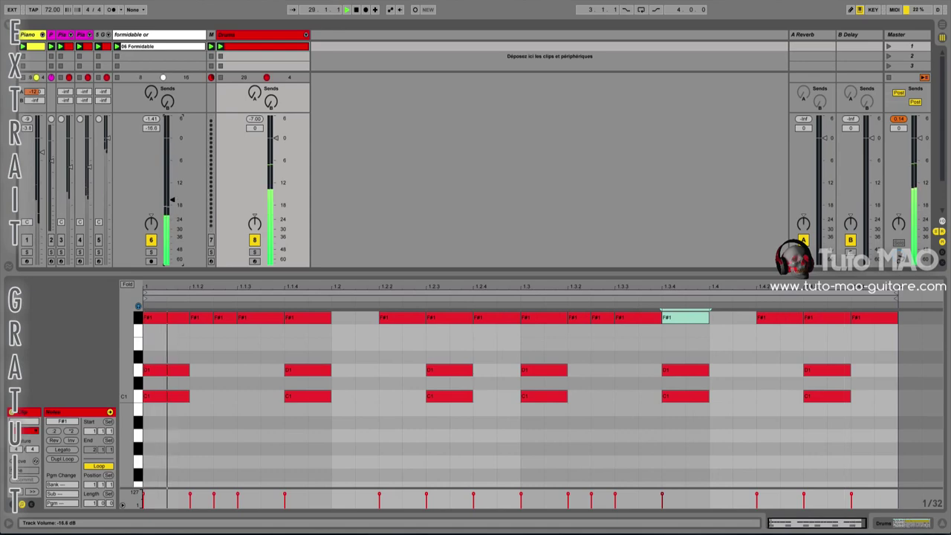
left_click(150, 240)
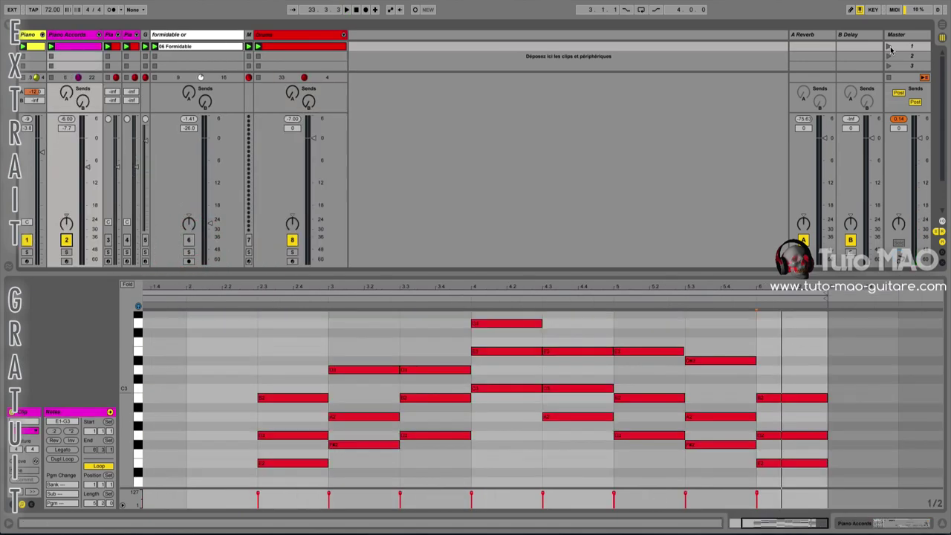
Step: Play scene 1 with the piano and drum tracks, view the Drums clip, and stop playback
left_click(889, 48)
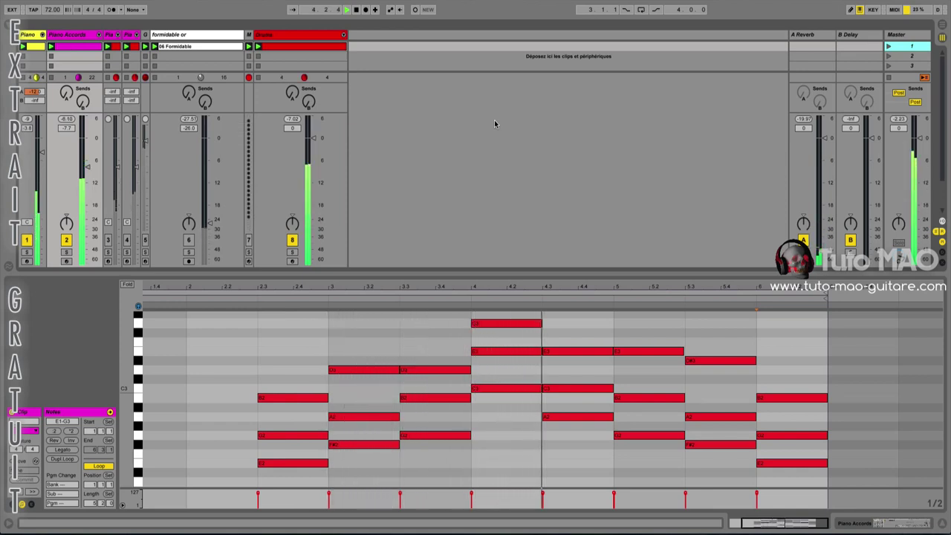
left_click(329, 47)
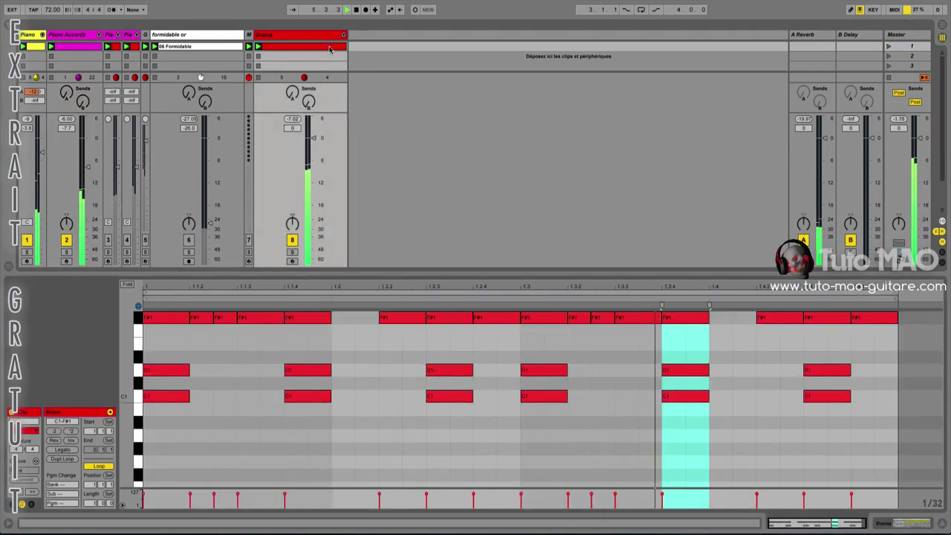
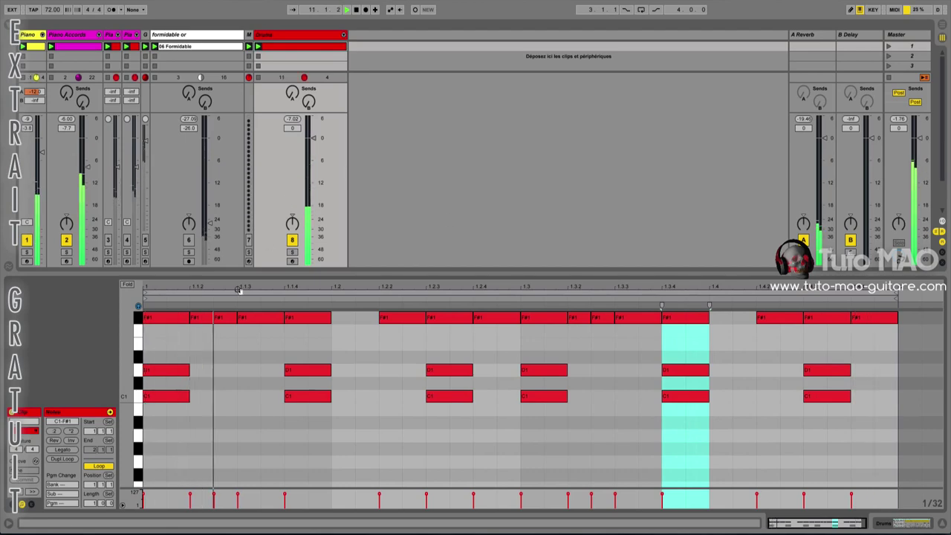
key("space")
Step: Mute piano tracks 1 and 2, unmute the formidable track, and play the song with its volume raised to -0.9 dB
left_click(66, 240)
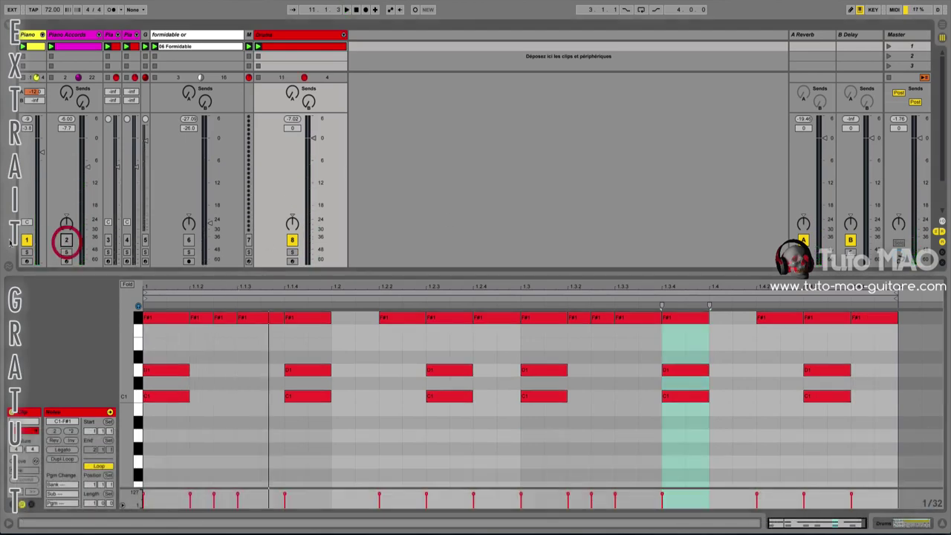
left_click(26, 239)
left_click(190, 240)
key("space")
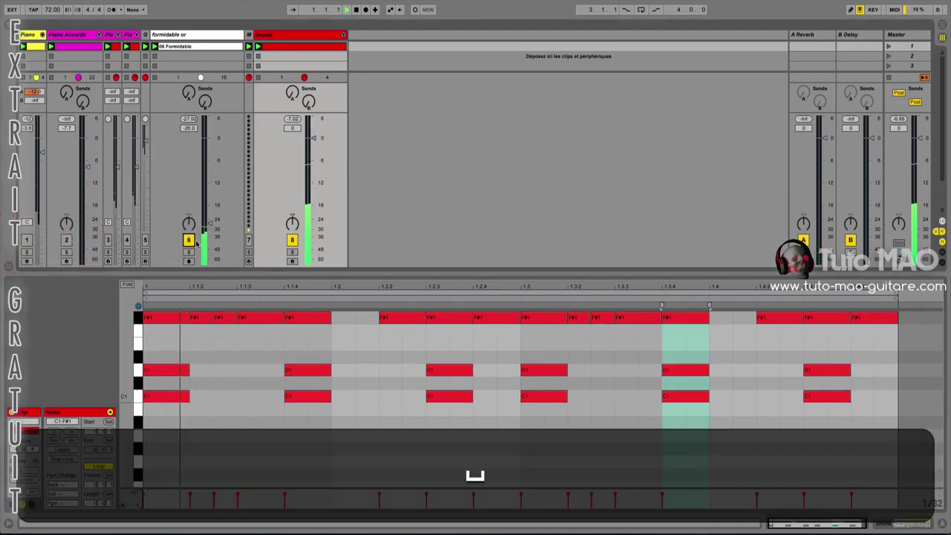
left_click_drag(213, 226, 209, 165)
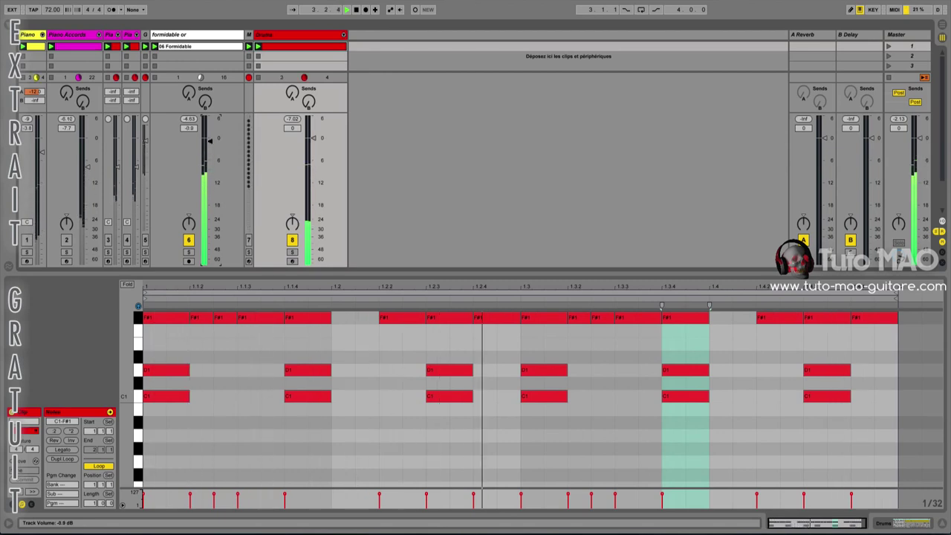
Step: Compare the song without and with the Drums track, mute the formidable track, and stop playback
left_click(292, 240)
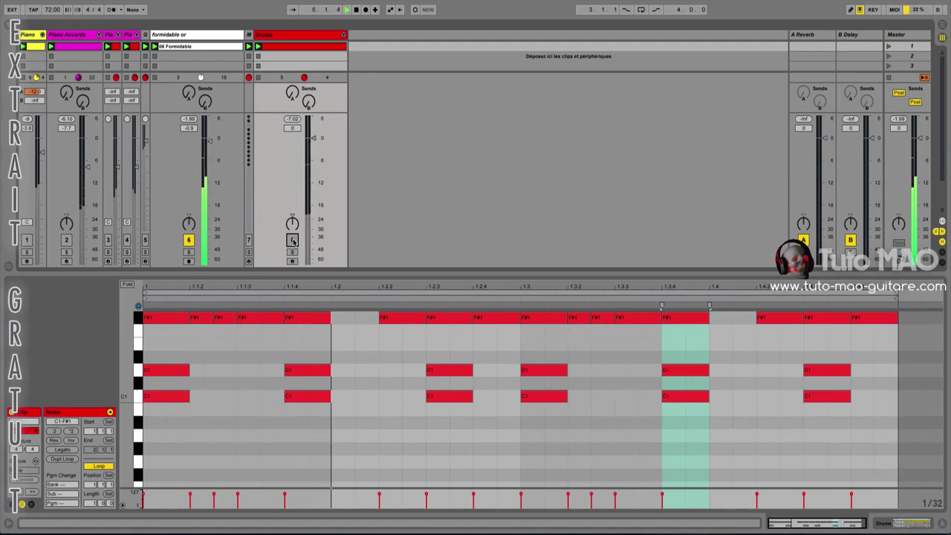
left_click(292, 240)
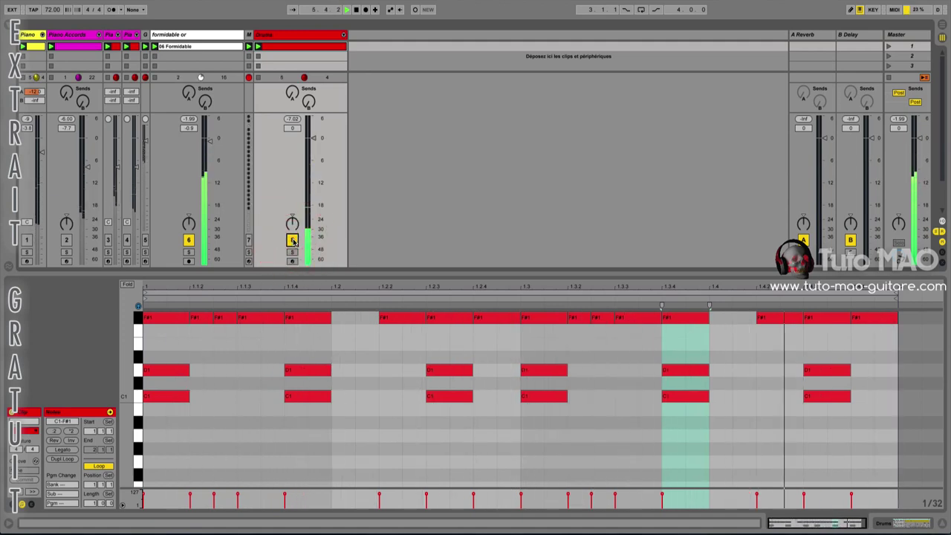
left_click(188, 240)
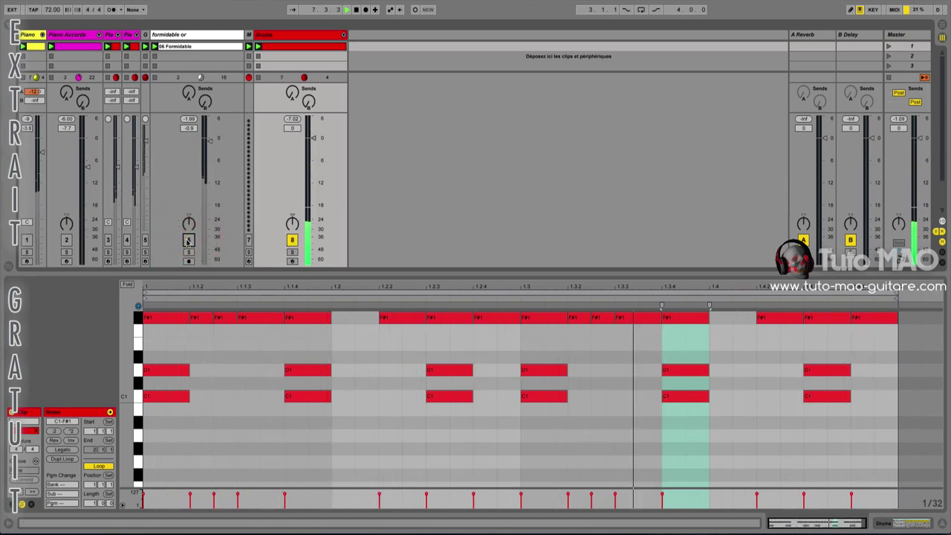
key("space")
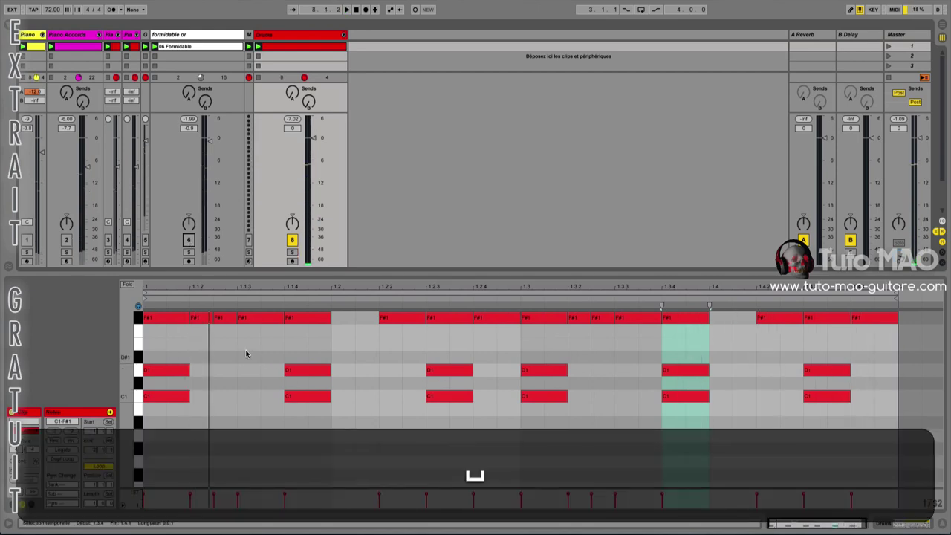
Step: Switch the Drums clip's fixed grid to 1/16, 1/8 and 1/4 in turn, and set it back to 1/16
right_click(245, 353)
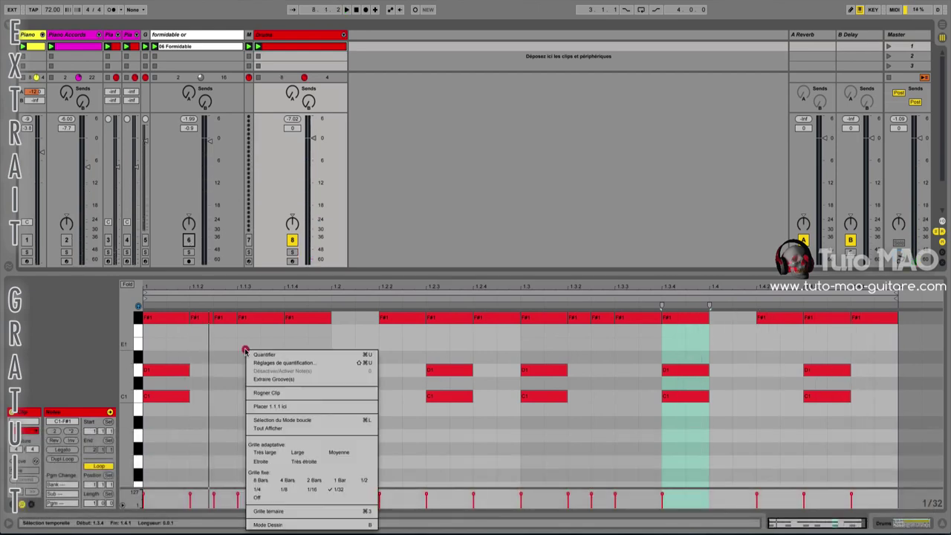
left_click(306, 487)
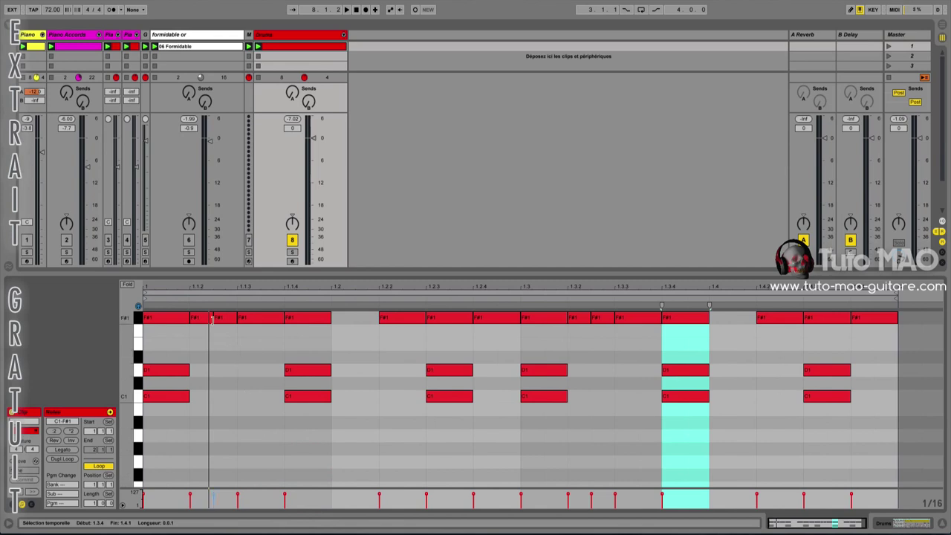
right_click(251, 350)
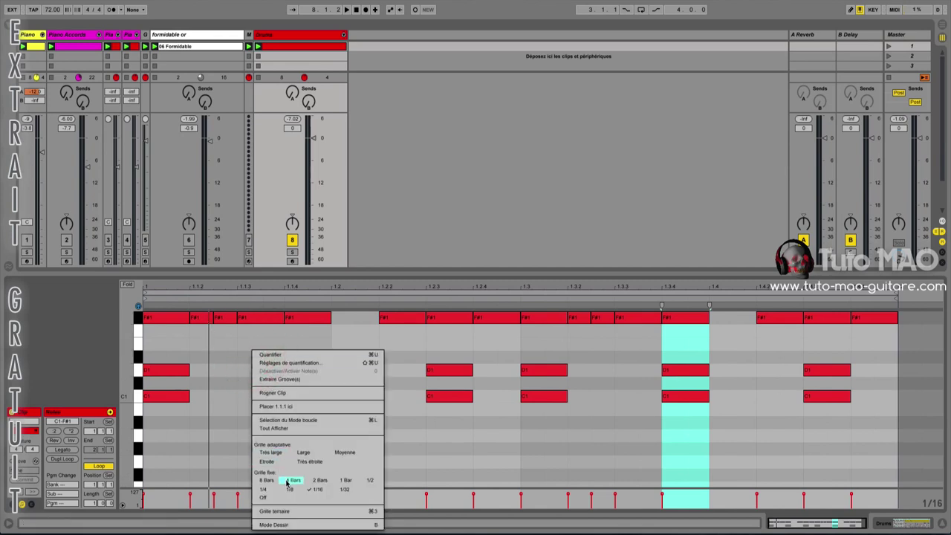
left_click(289, 490)
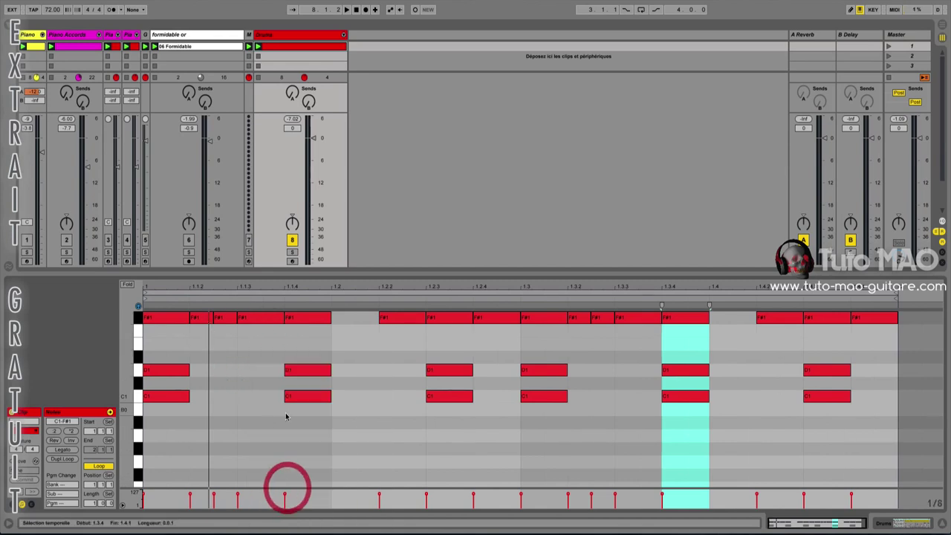
right_click(249, 368)
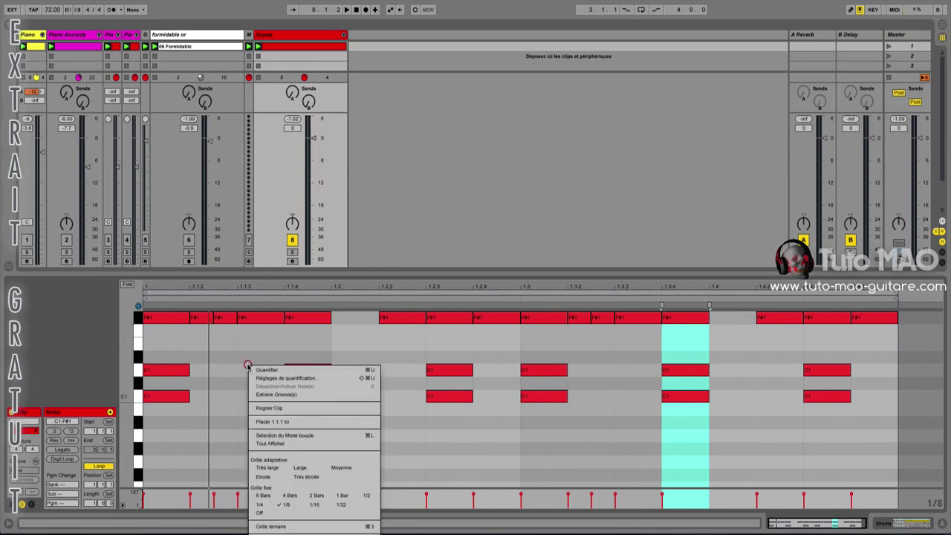
left_click(260, 505)
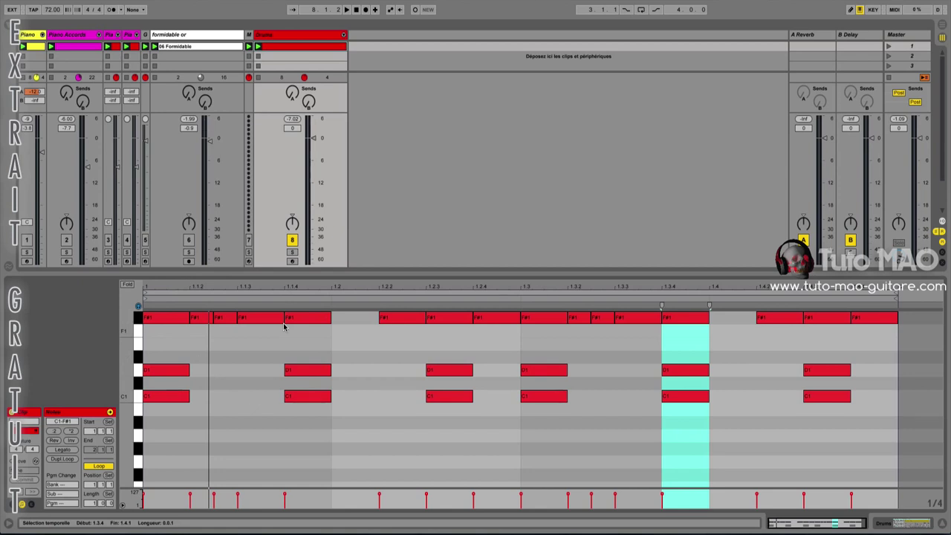
right_click(269, 347)
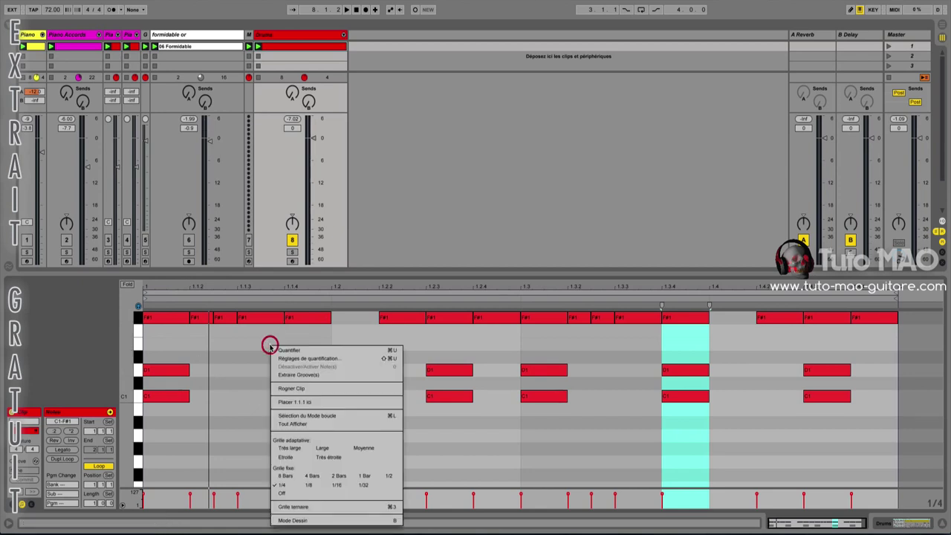
left_click(339, 485)
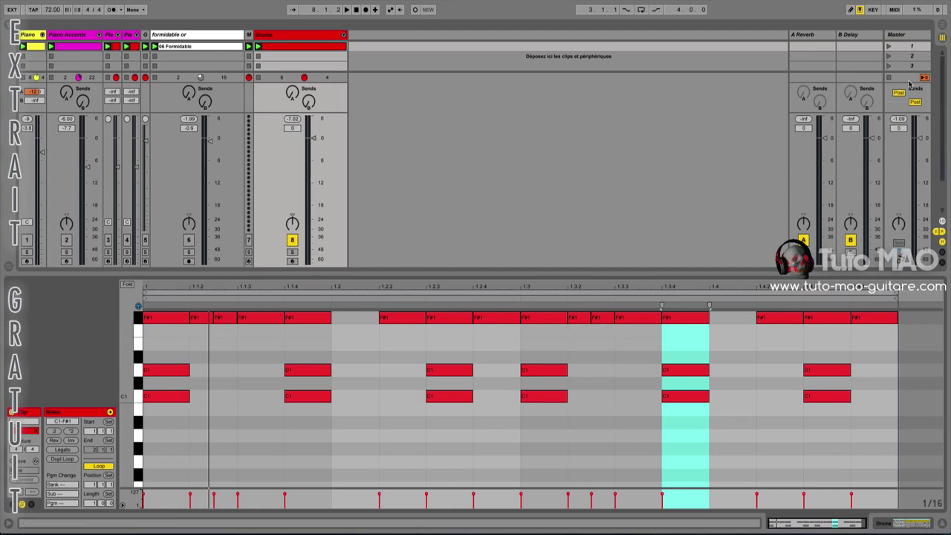
Step: Play scene 1 and unmute the formidable track to hear it with the drums, and mute the Drums track
left_click(889, 47)
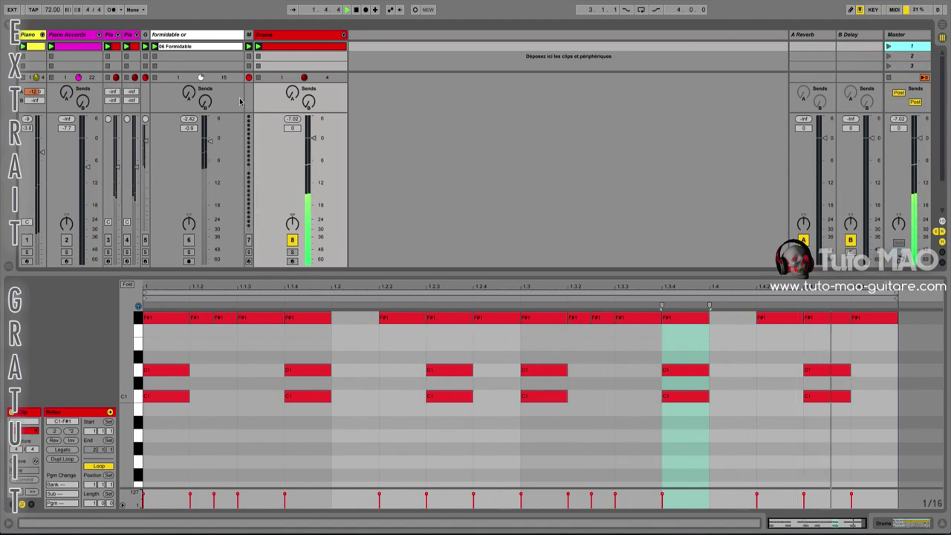
left_click(188, 240)
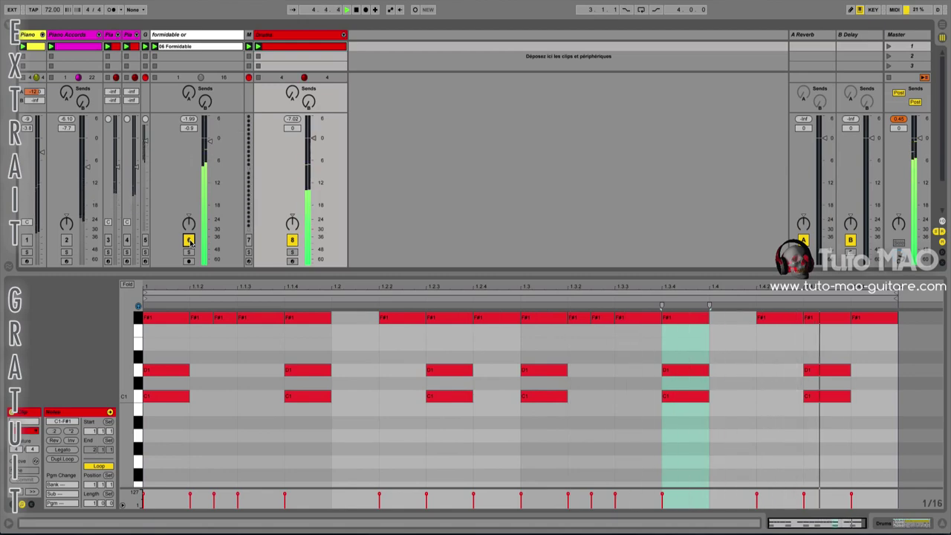
left_click(292, 240)
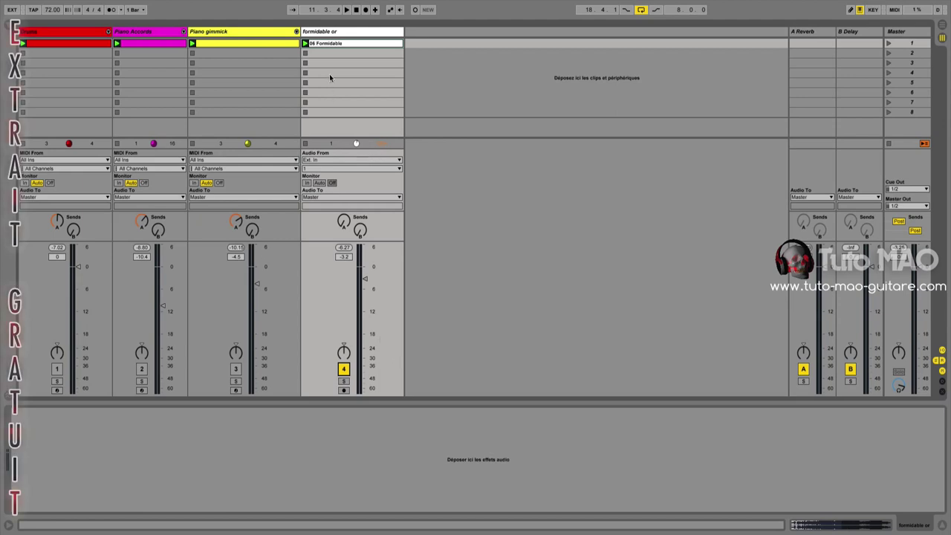
Step: Play the 06 Formidable clip with its loop set to the four bars from -8 to -4, and stop playback
double_click(344, 43)
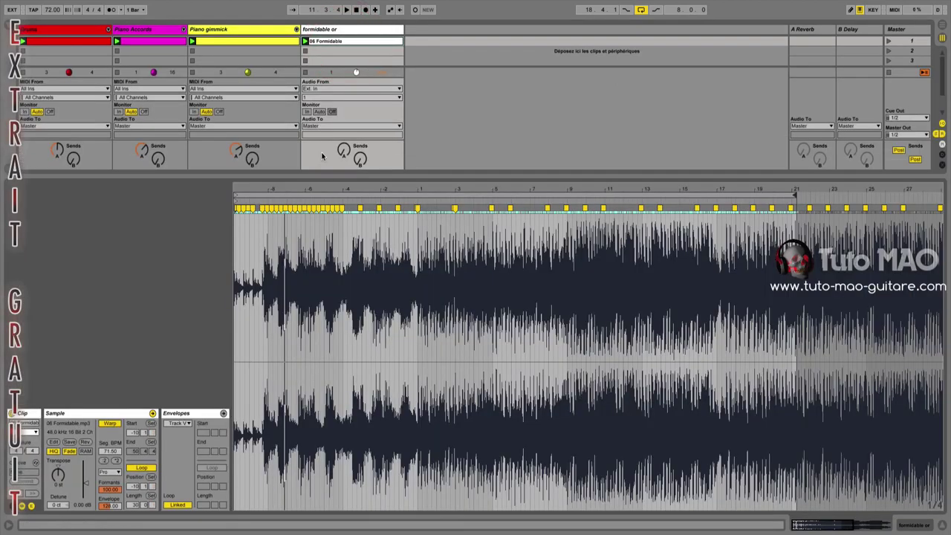
left_click(304, 43)
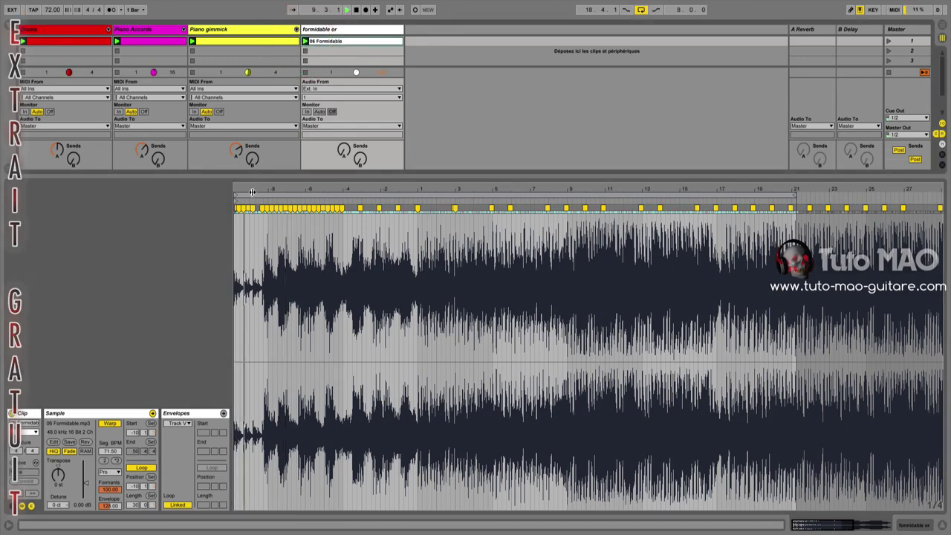
left_click_drag(239, 187, 235, 189)
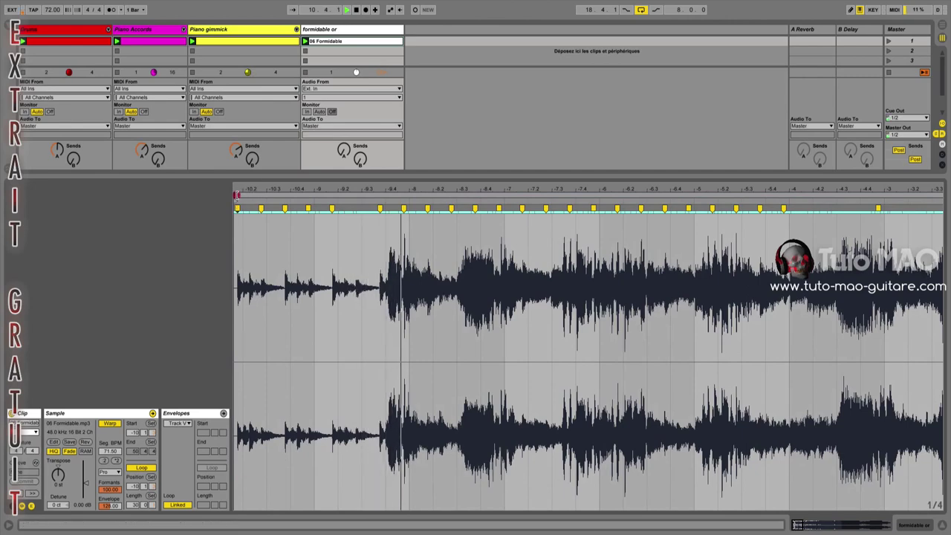
left_click_drag(237, 195, 409, 194)
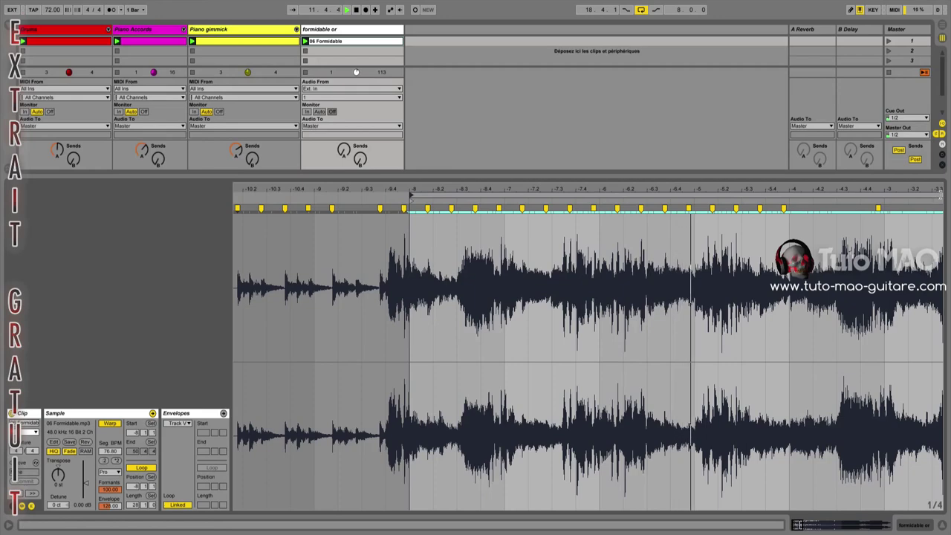
left_click_drag(939, 195, 786, 196)
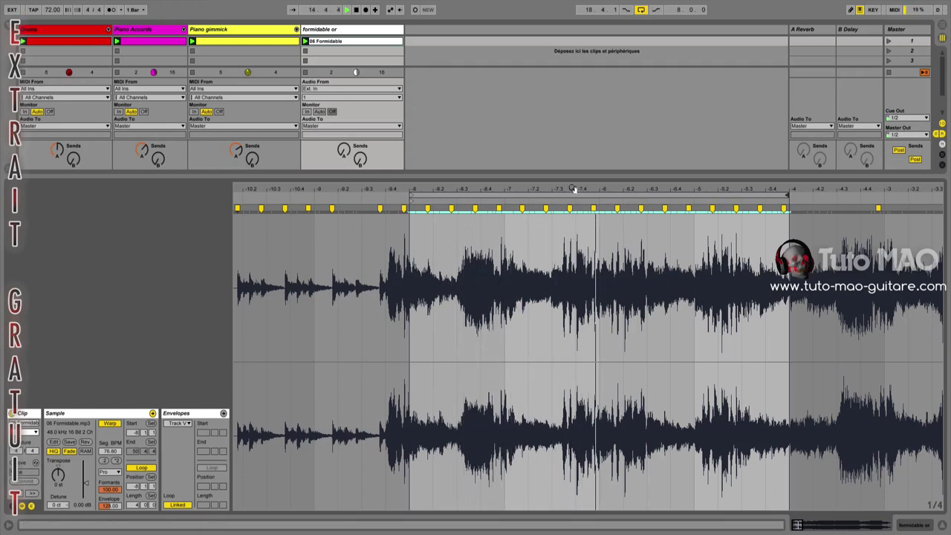
left_click_drag(572, 189, 428, 183)
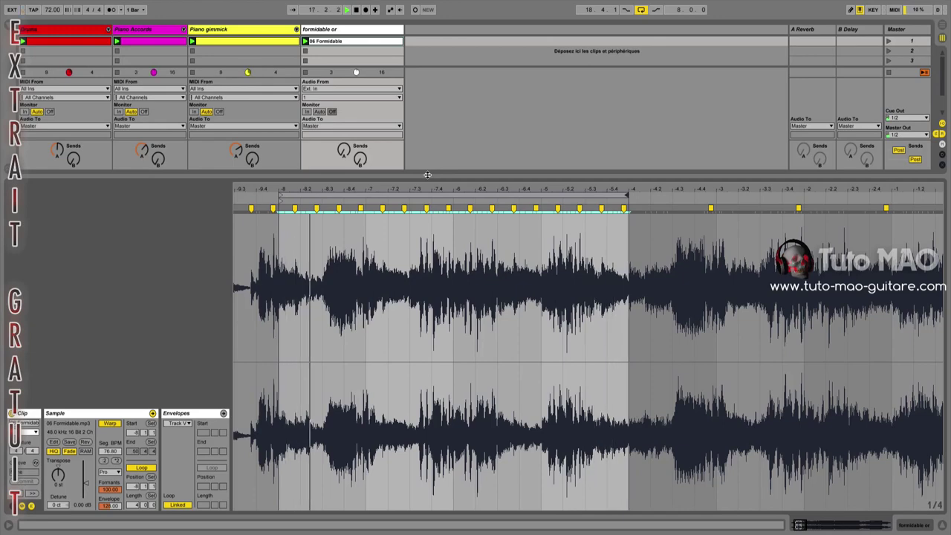
left_click_drag(427, 175, 414, 323)
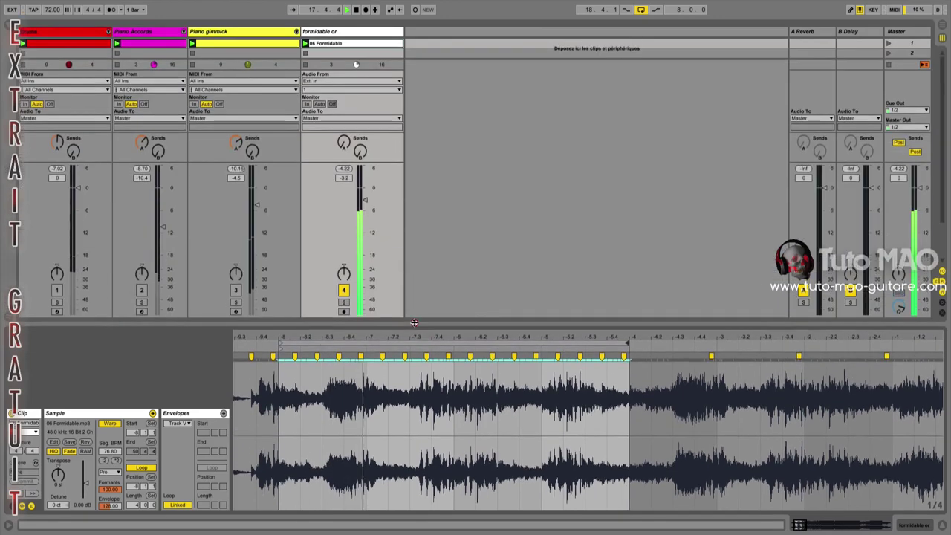
left_click(356, 9)
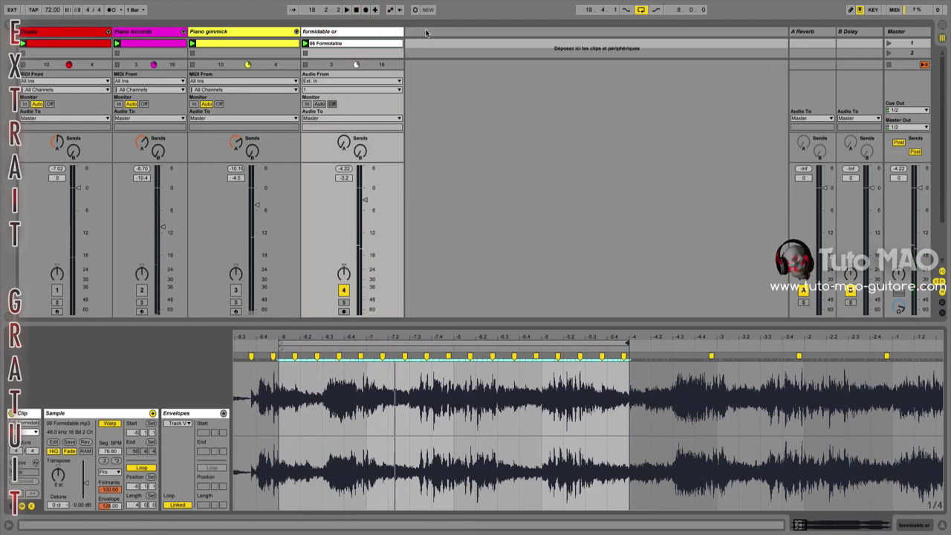
Step: Insert a MIDI track after the formidable track and expand the Bass category of the browser's Sounds
right_click(425, 32)
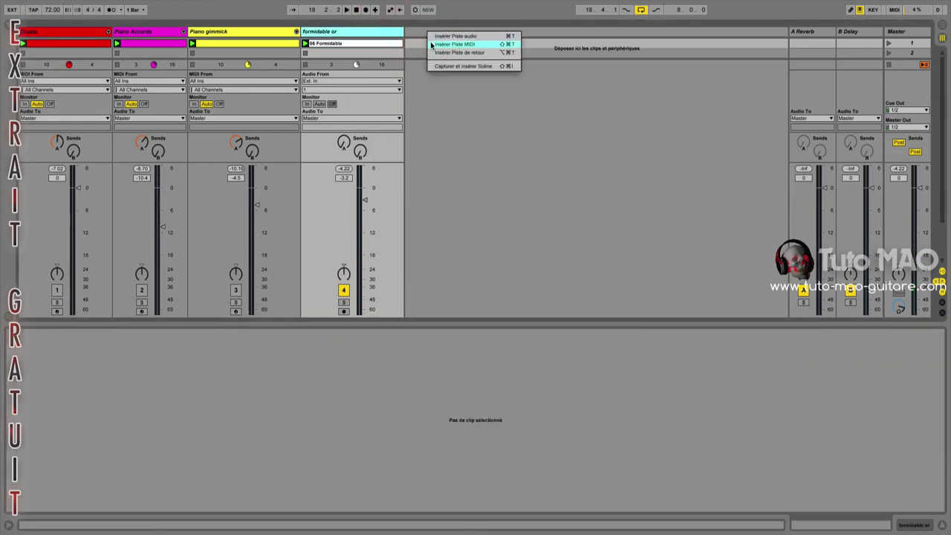
left_click(430, 44)
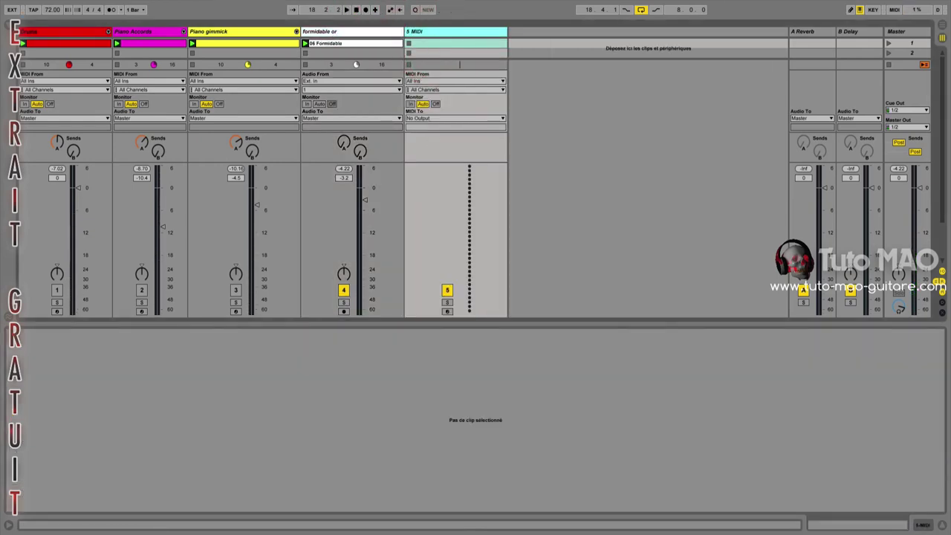
left_click(7, 31)
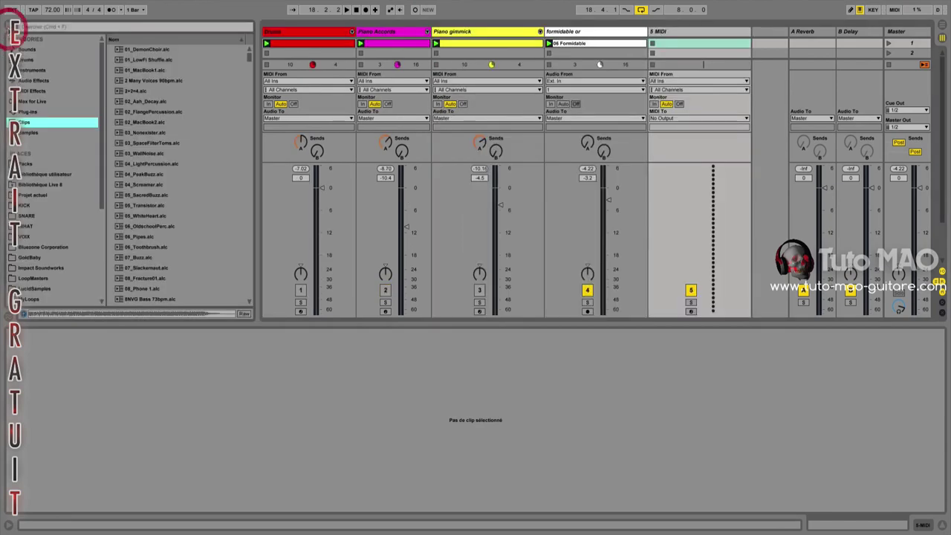
left_click(30, 49)
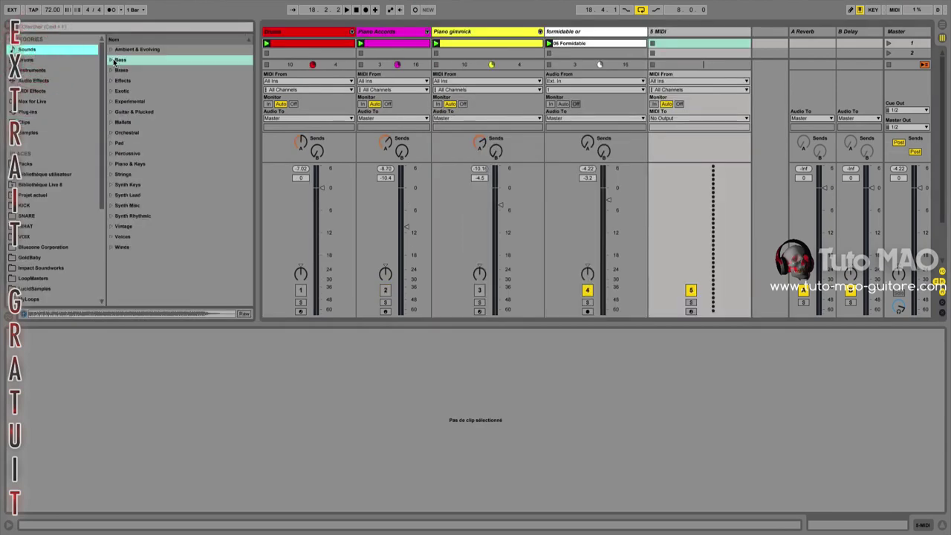
left_click(111, 60)
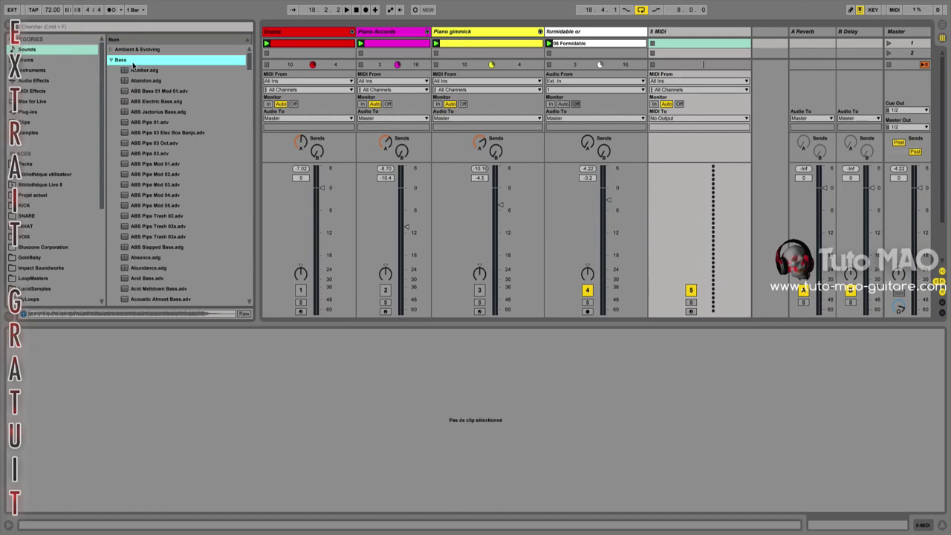
Step: Audition bass presets from Absence.adg through Acoustic Synth Bass.adv and load Acoustic Synth Bass.adv on the new MIDI track
left_click(157, 258)
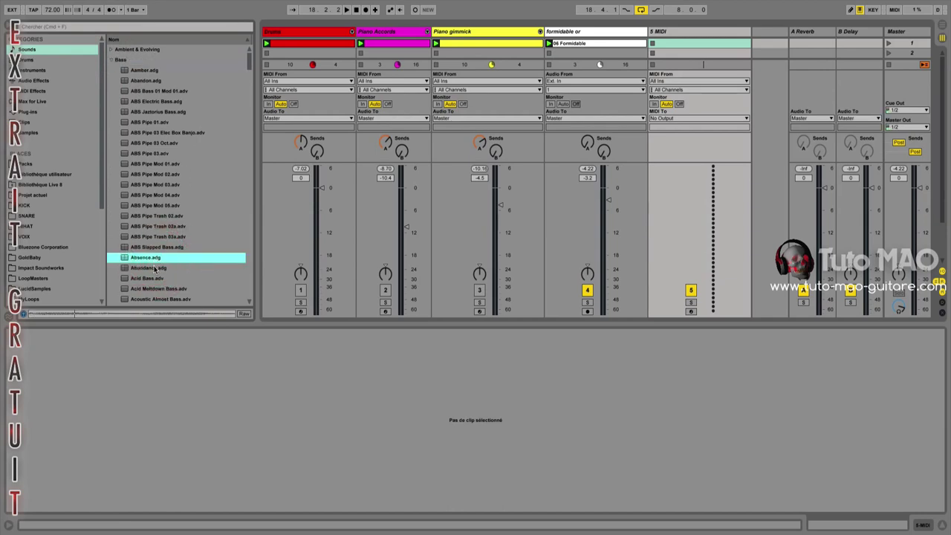
left_click(153, 268)
left_click(154, 277)
scroll(156, 271, "down", 2)
left_click(167, 248)
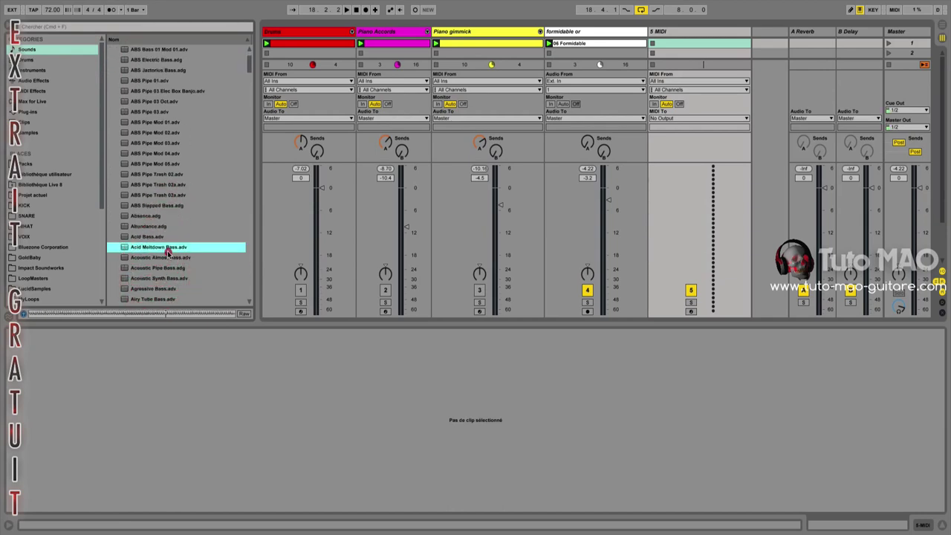
left_click(159, 266)
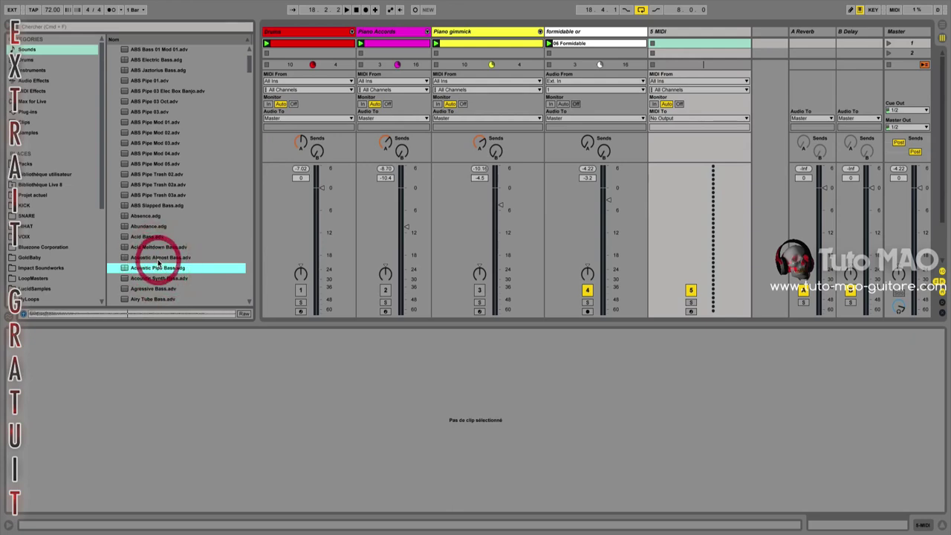
left_click(157, 258)
left_click(156, 278)
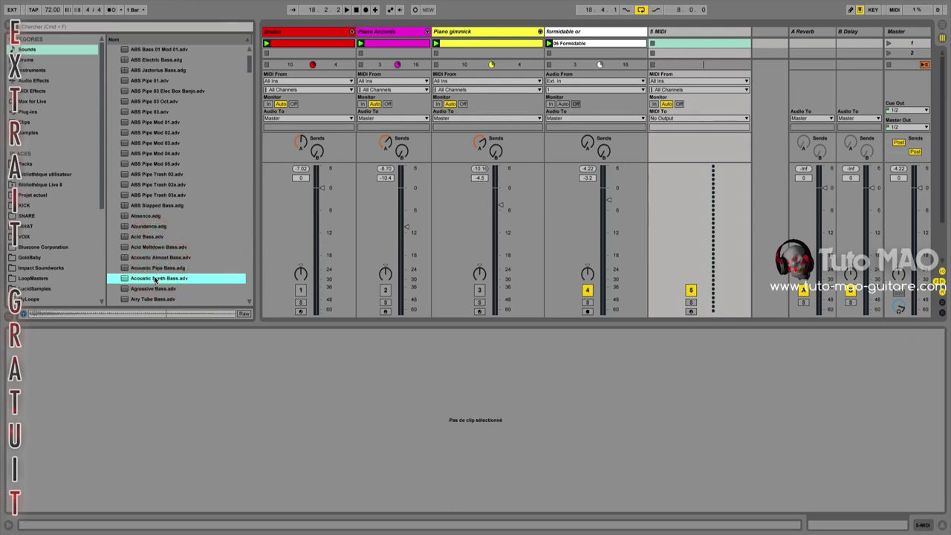
scroll(159, 268, "down", 1)
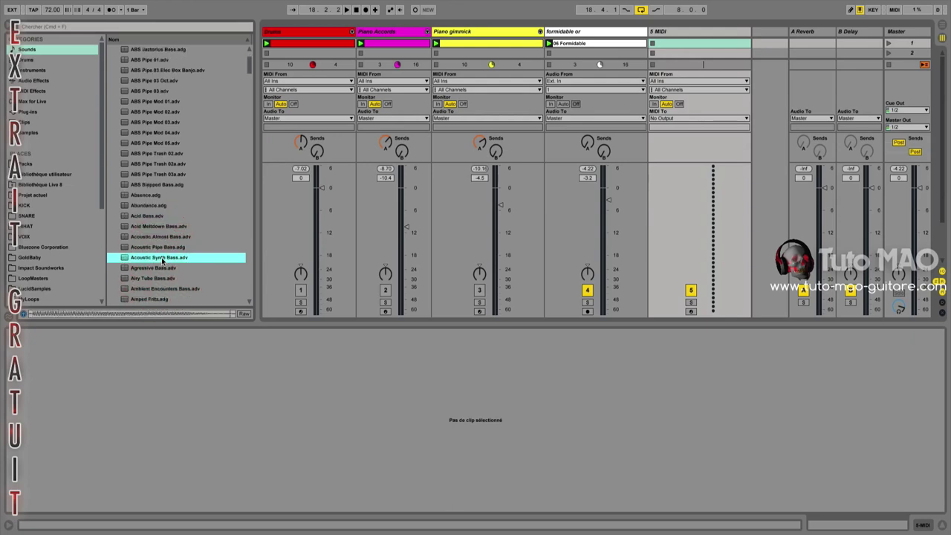
double_click(161, 257)
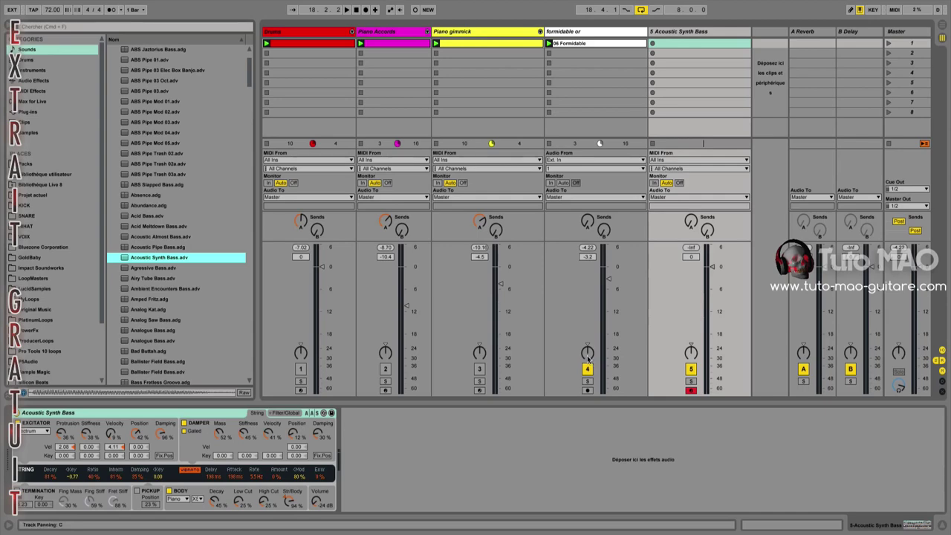
Step: Mute the formidable track, unmute Piano Accords, and open its clip in an enlarged note editor
left_click(587, 369)
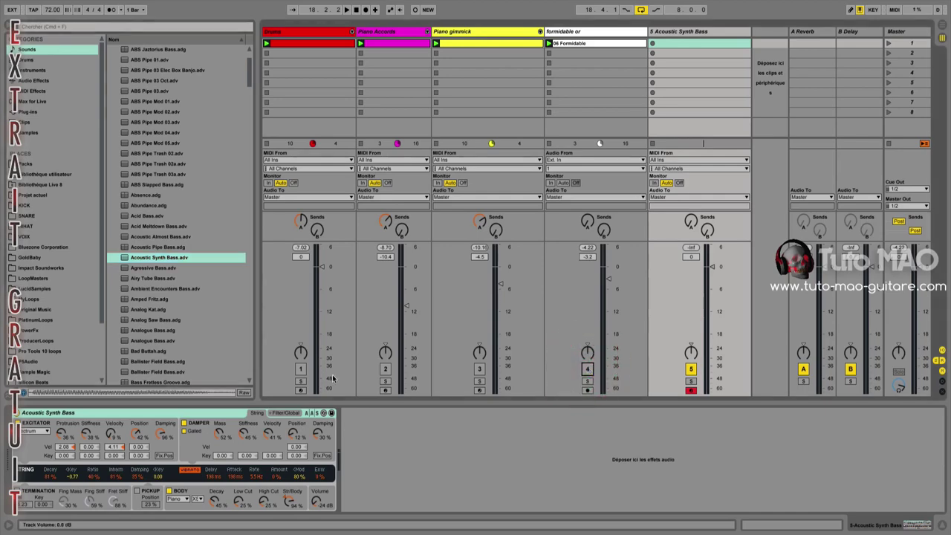
double_click(371, 43)
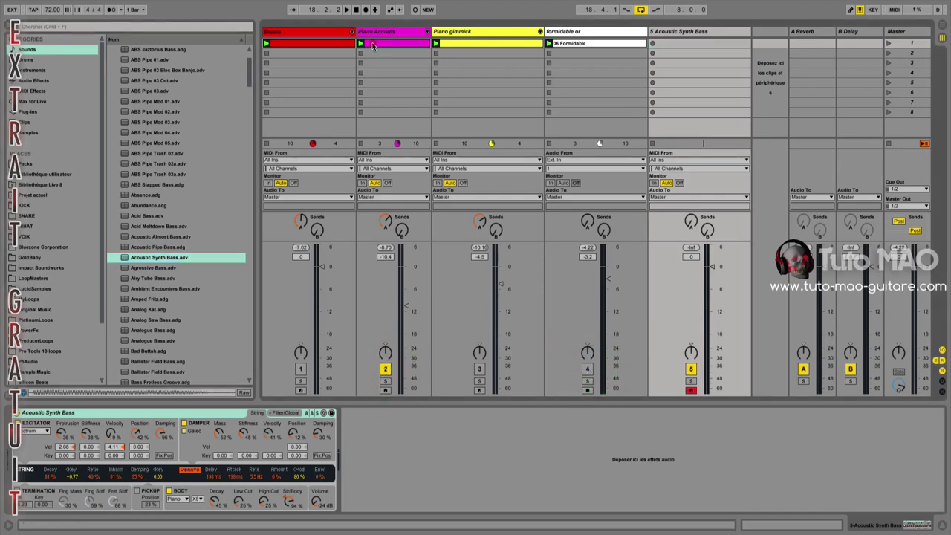
left_click_drag(380, 319, 420, 110)
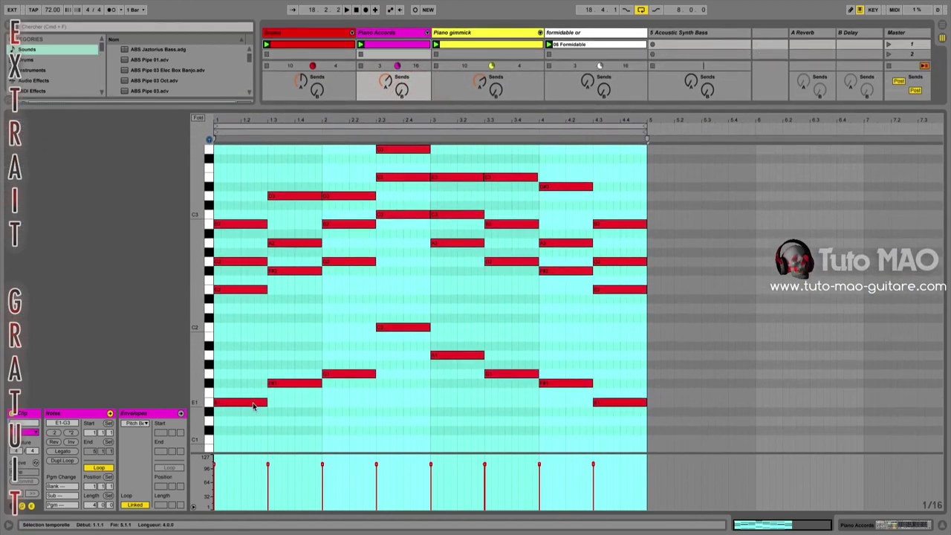
Step: Copy the Piano Accords clip into the first clip slot of the Acoustic Synth Bass track
left_click(267, 364)
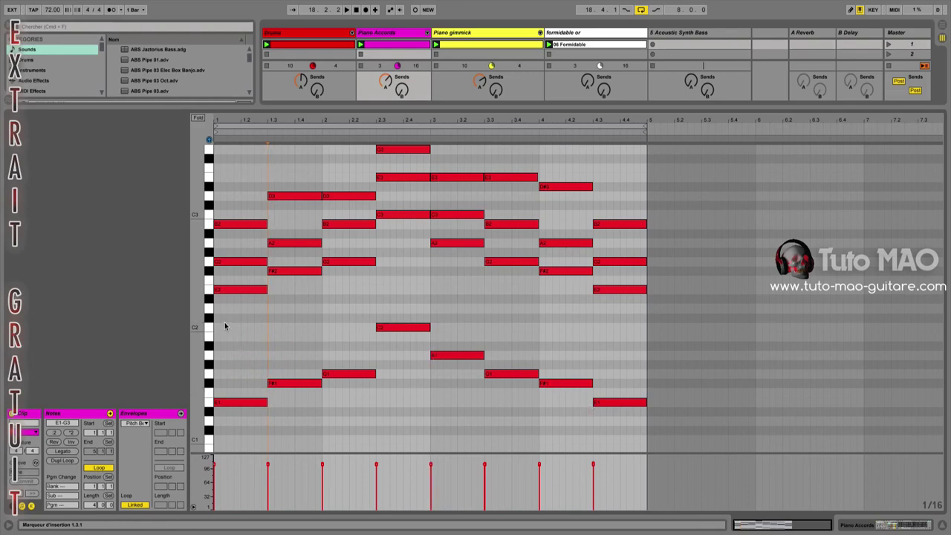
left_click_drag(223, 314, 606, 437)
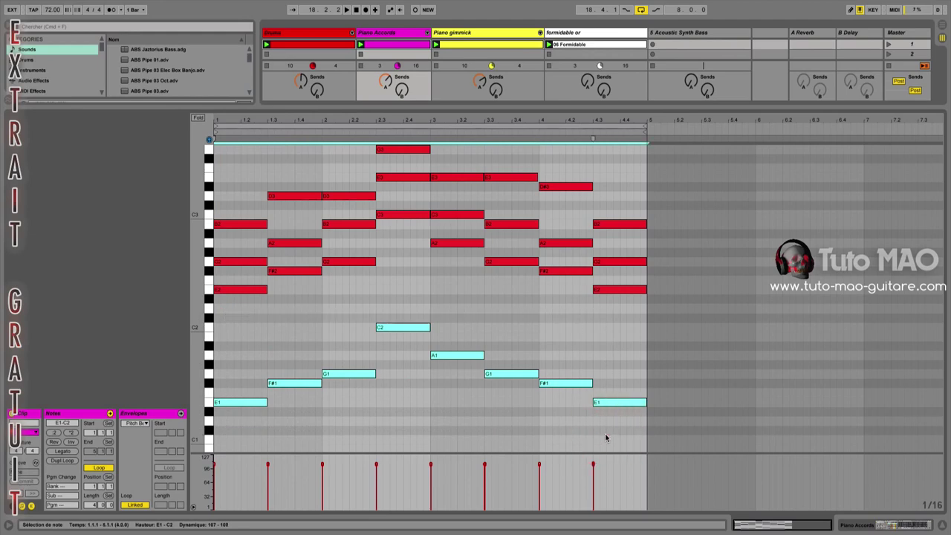
left_click(382, 46)
left_click_drag(388, 47, 675, 44)
left_click(674, 47)
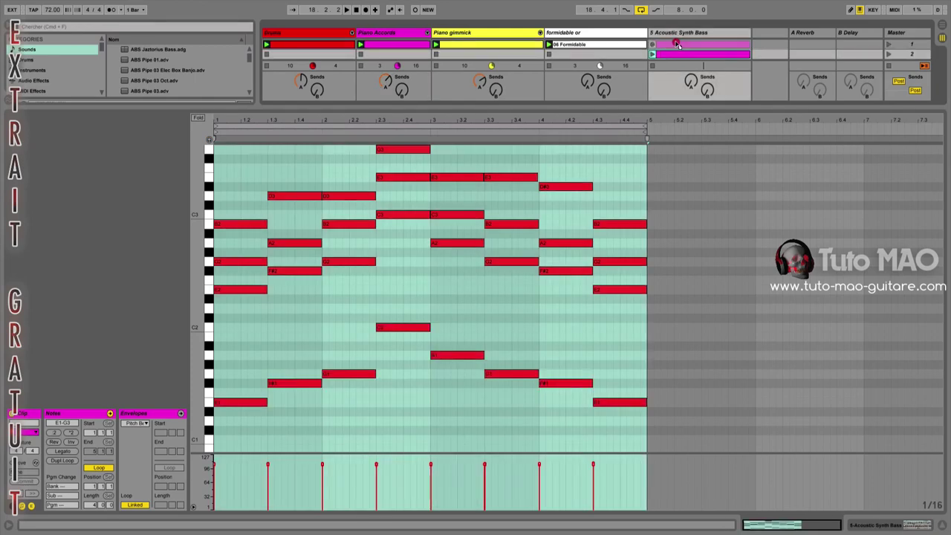
left_click(675, 44)
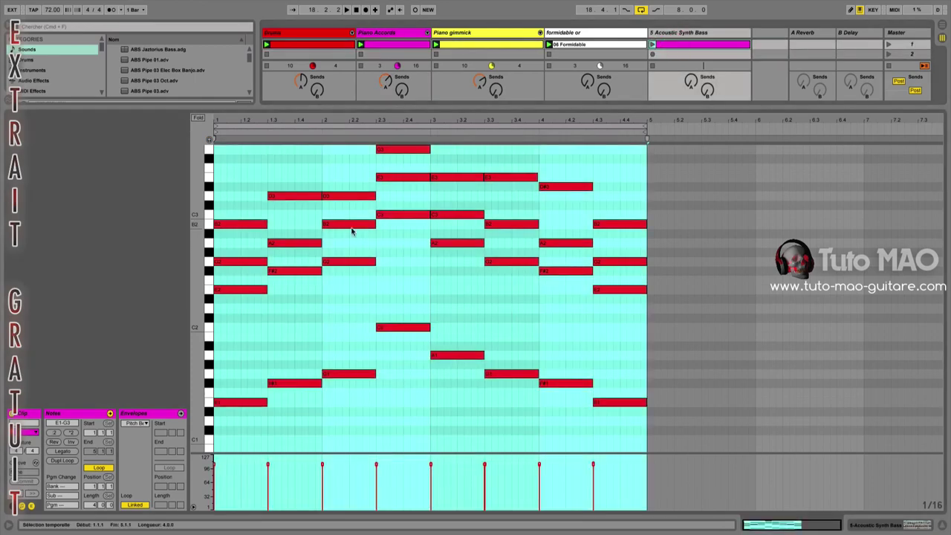
Step: Delete every note above C2 from the Acoustic Synth Bass clip, then disarm that track's recording
left_click_drag(221, 152, 599, 308)
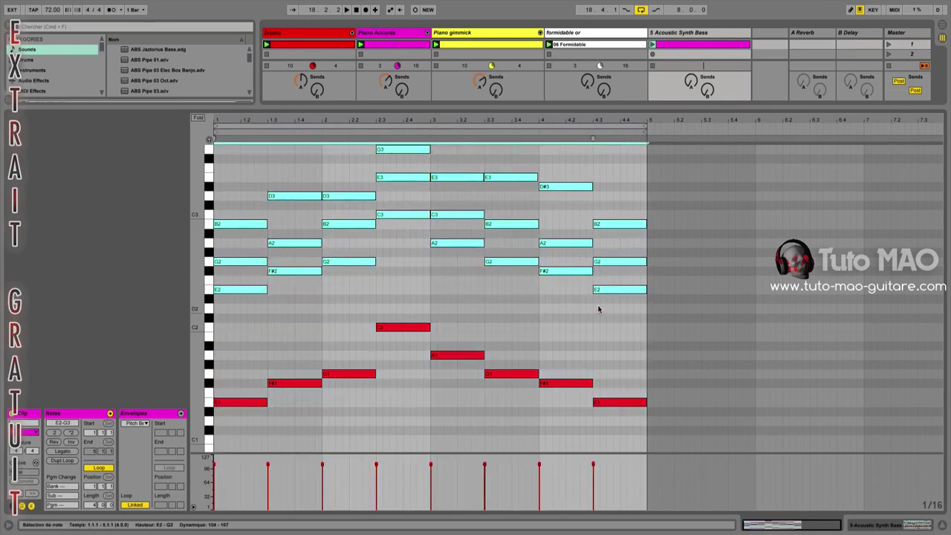
key("Delete")
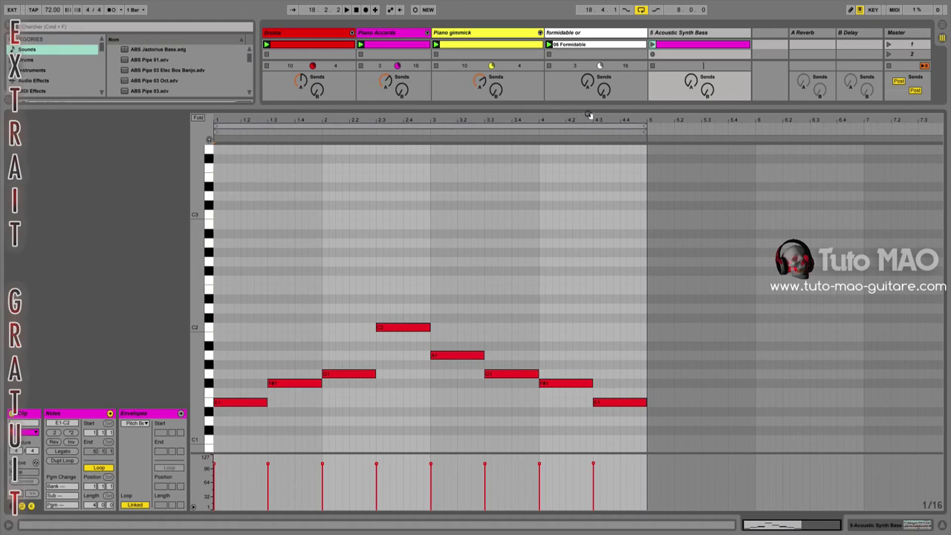
left_click_drag(589, 112, 593, 337)
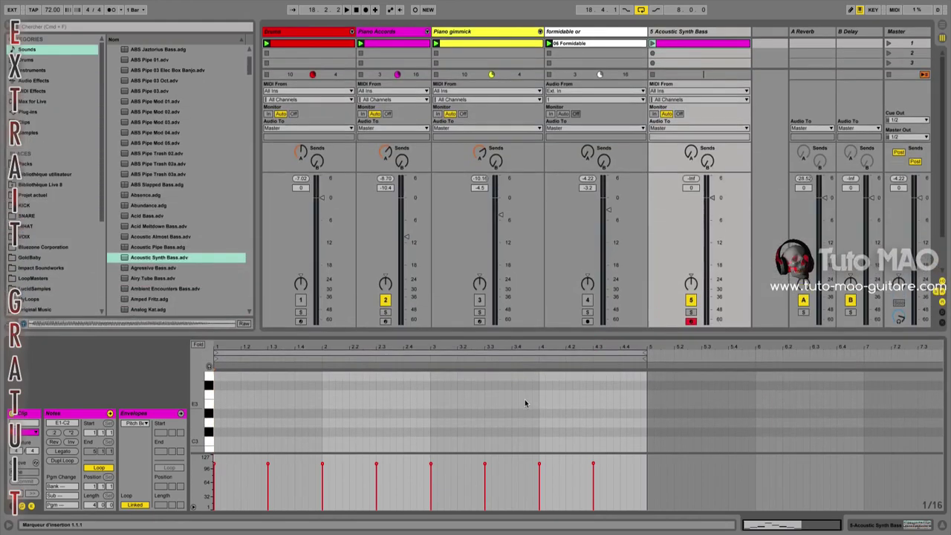
scroll(525, 403, "down", 4)
scroll(512, 446, "down", 1)
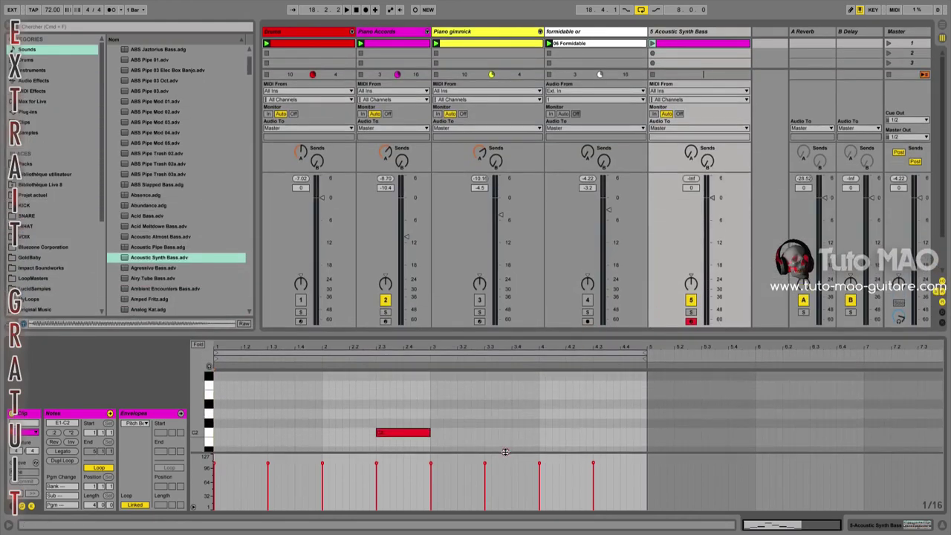
left_click_drag(505, 452, 504, 505)
scroll(493, 437, "down", 4)
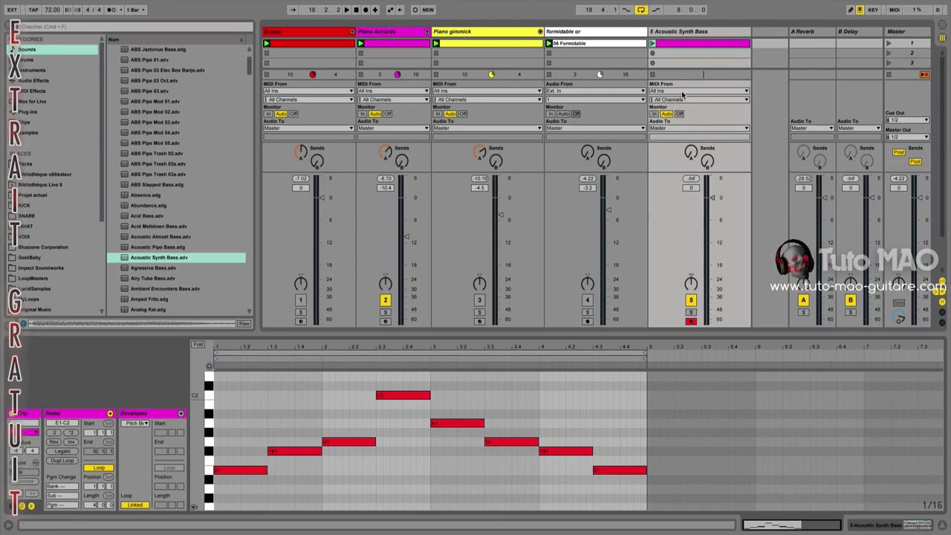
left_click(691, 320)
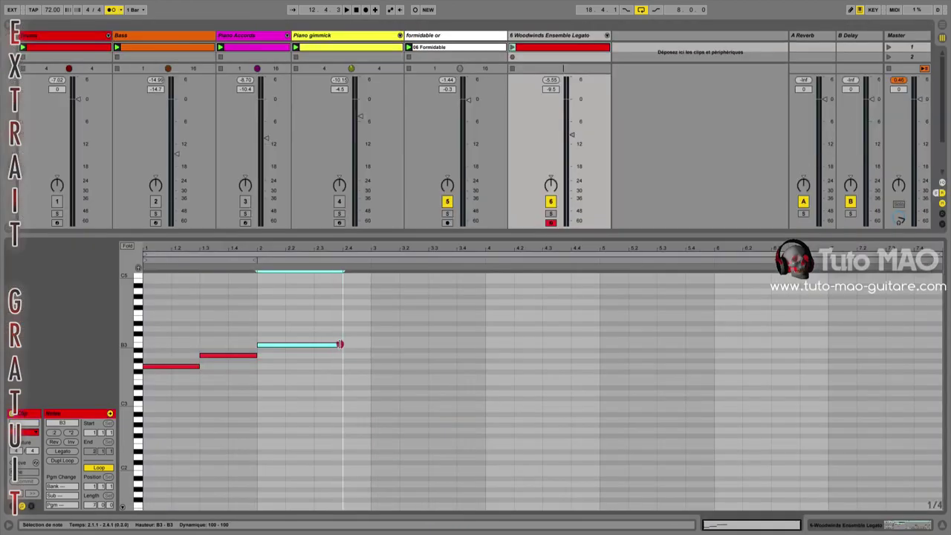
Step: Add a one-beat C4 note at 2.4 and a G3 note filling bar 3 in the Woodwinds Ensemble Legato clip
double_click(349, 339)
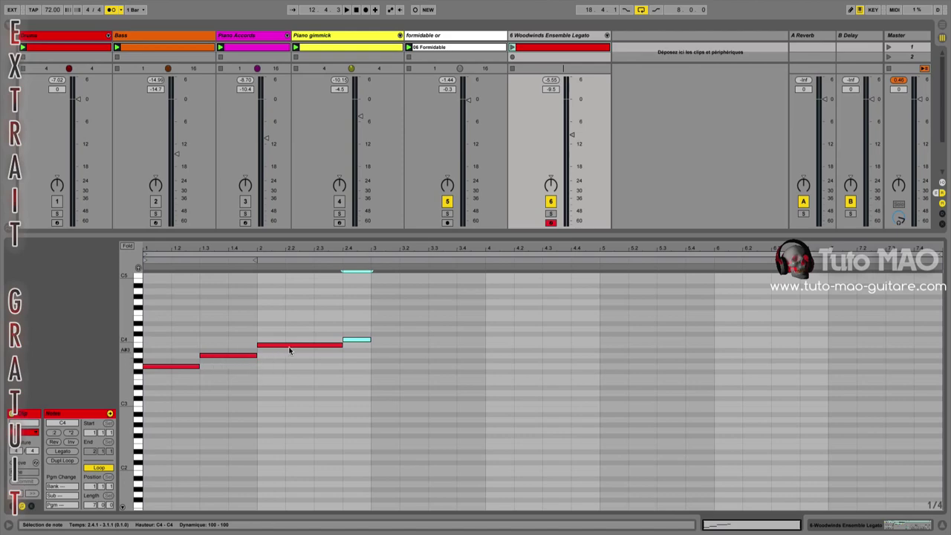
left_click(363, 342)
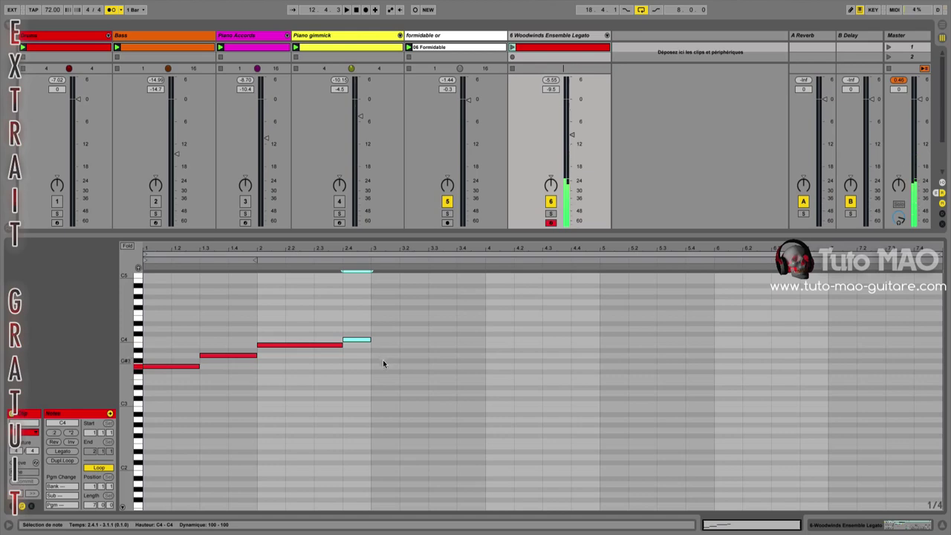
double_click(383, 365)
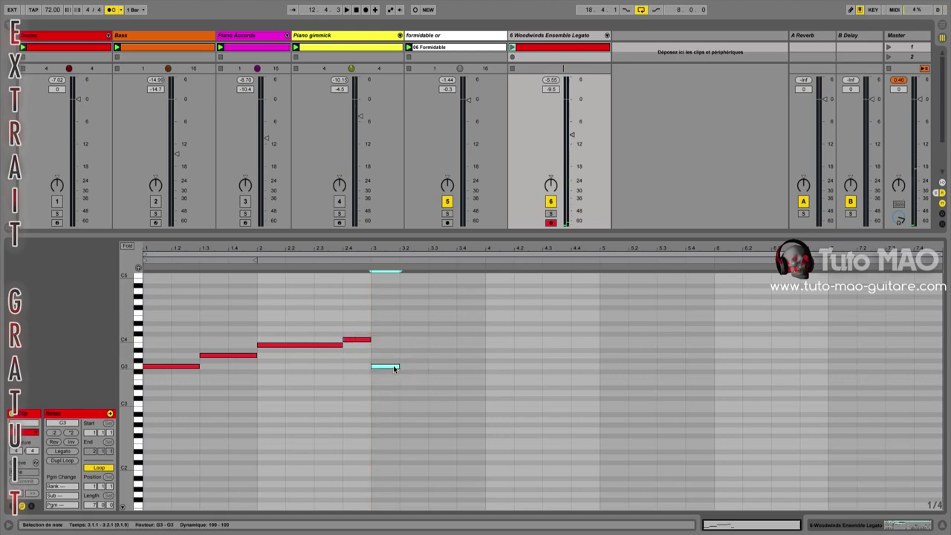
left_click_drag(398, 365, 480, 359)
Step: Add two-beat F#3 and E3 notes at 4.1 and 4.3, and shorten the clip's loop to four bars
left_click(514, 372)
double_click(502, 373)
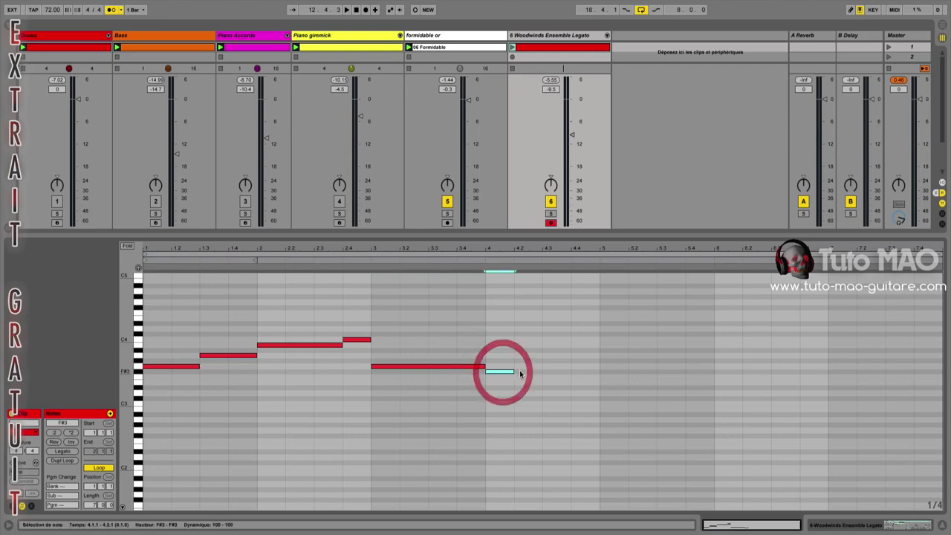
left_click_drag(512, 371, 546, 385)
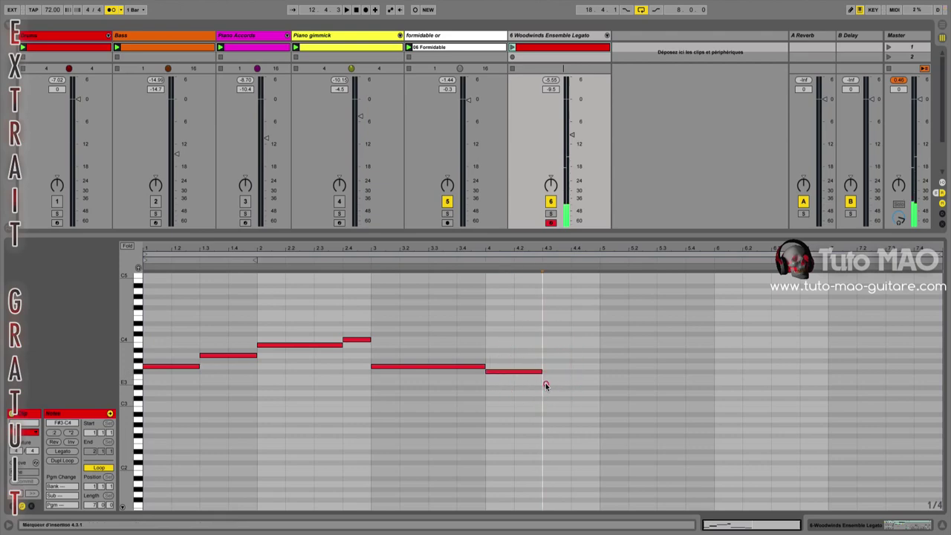
double_click(546, 382)
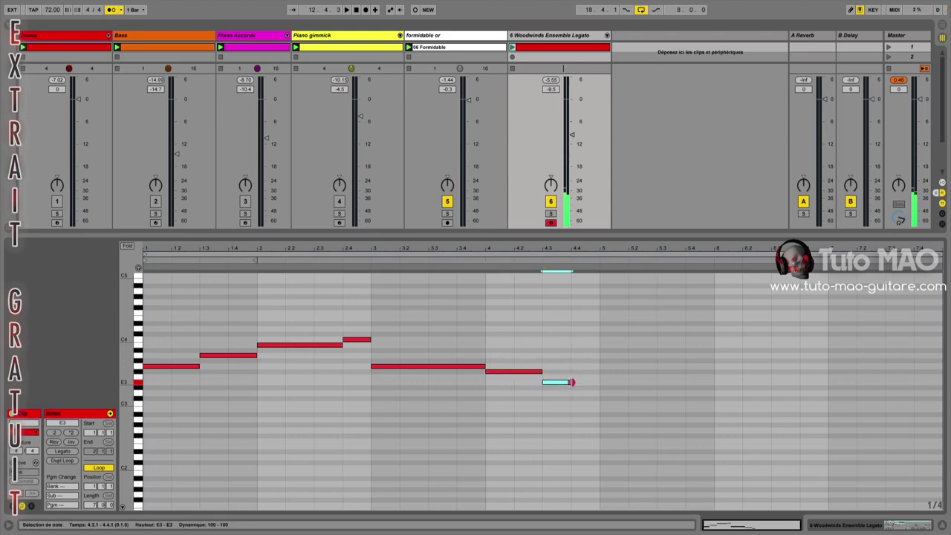
left_click_drag(573, 382, 598, 382)
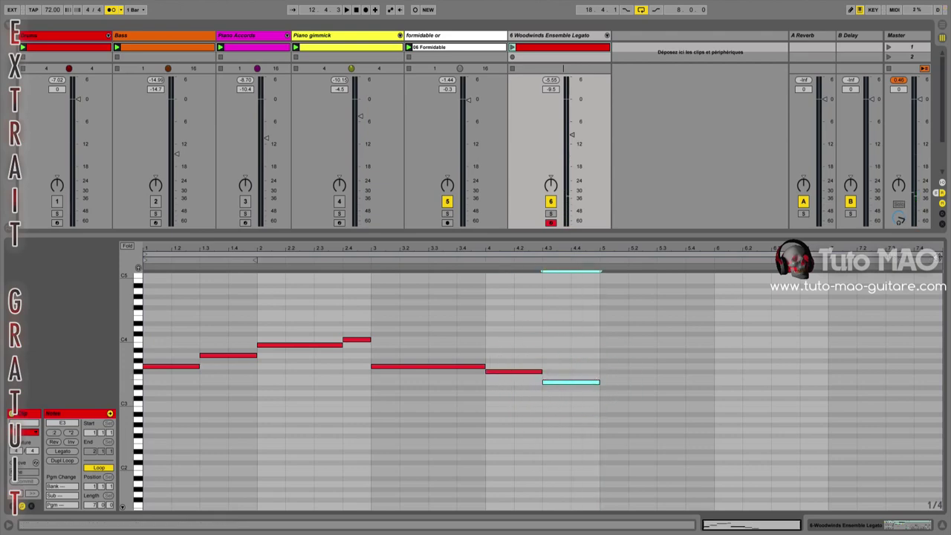
left_click_drag(939, 256, 600, 256)
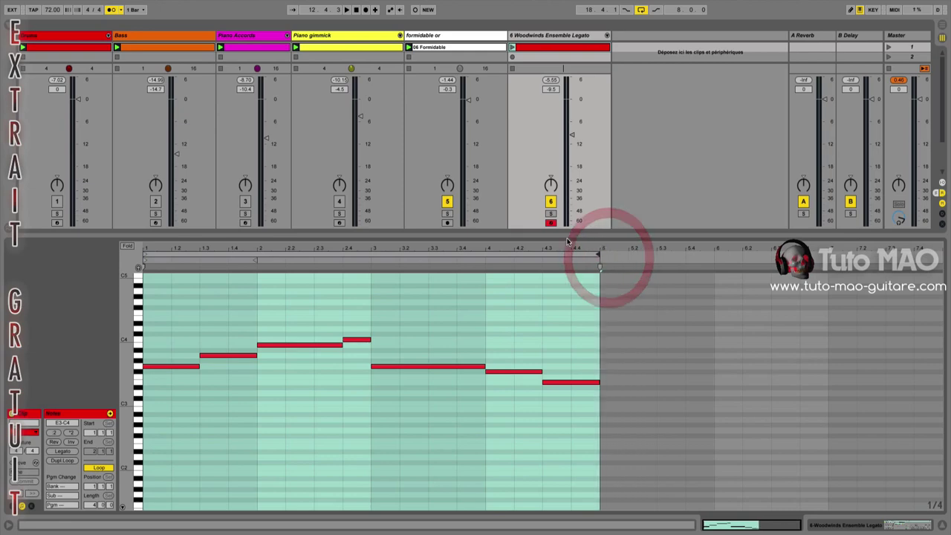
Step: Disarm the Woodwinds Ensemble Legato track and play the first scene from its beginning
left_click(550, 223)
key("space")
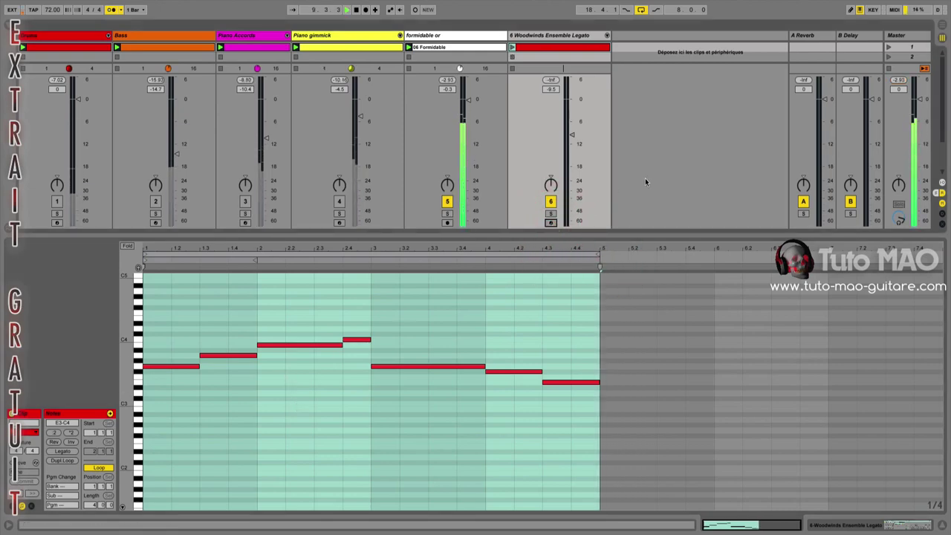
key("space")
left_click(888, 47)
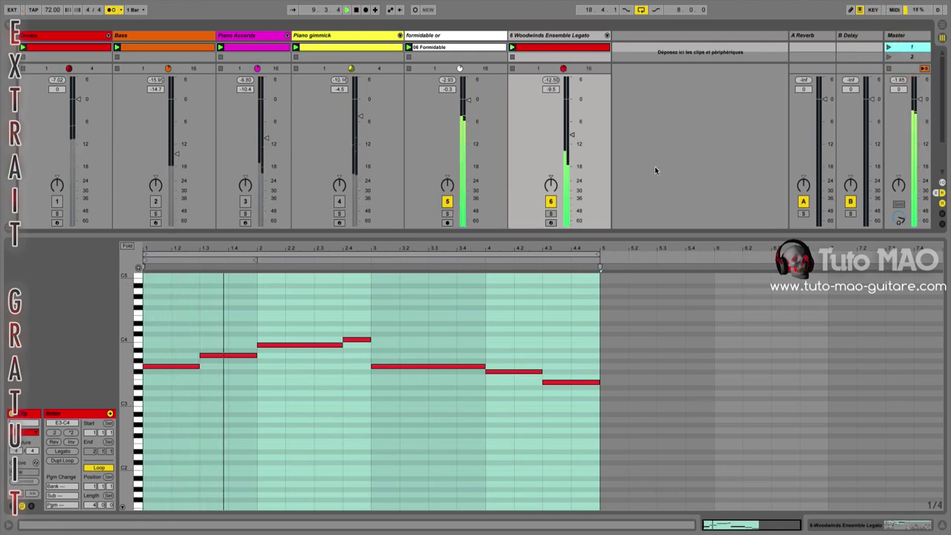
Step: Turn off the metronome, try the Woodwinds Ensemble Legato volume at -1.6 dB, and settle it at -13.5 dB
left_click(112, 10)
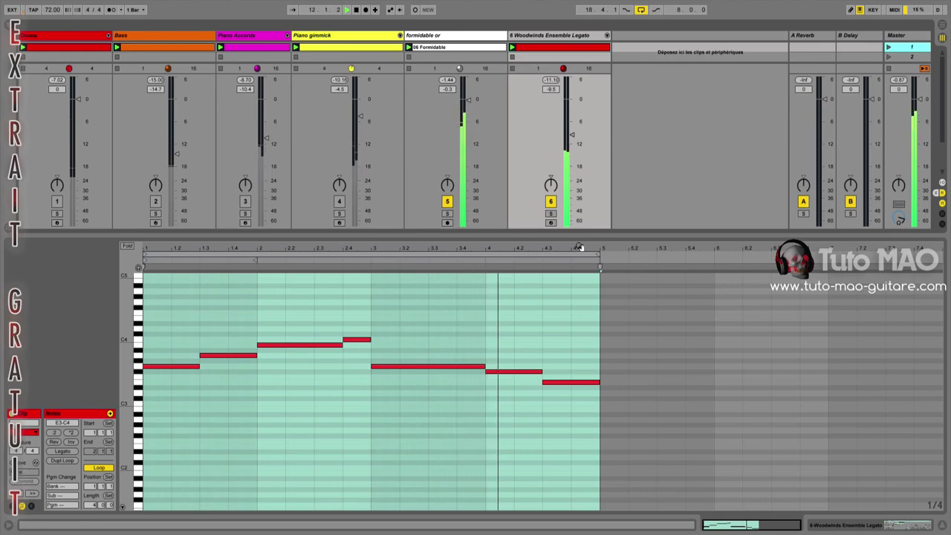
left_click_drag(571, 136, 571, 104)
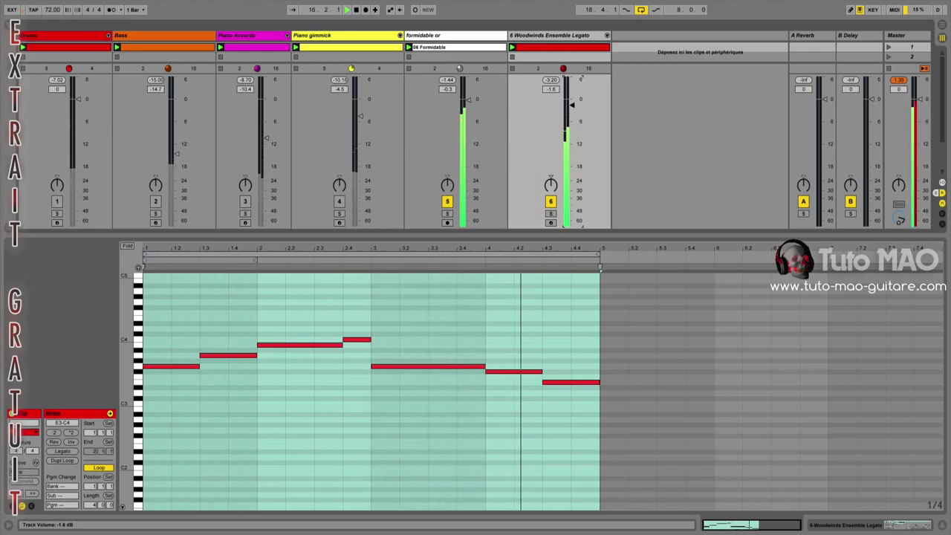
left_click_drag(571, 105, 572, 150)
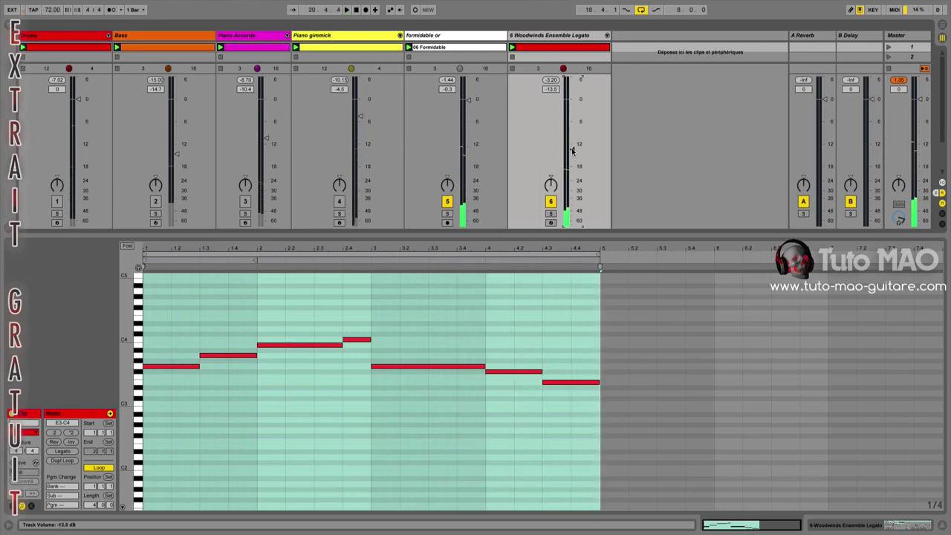
Step: Rename the Woodwinds Ensemble Legato track as Cuivres and colour both the track and its clip cyan
right_click(579, 39)
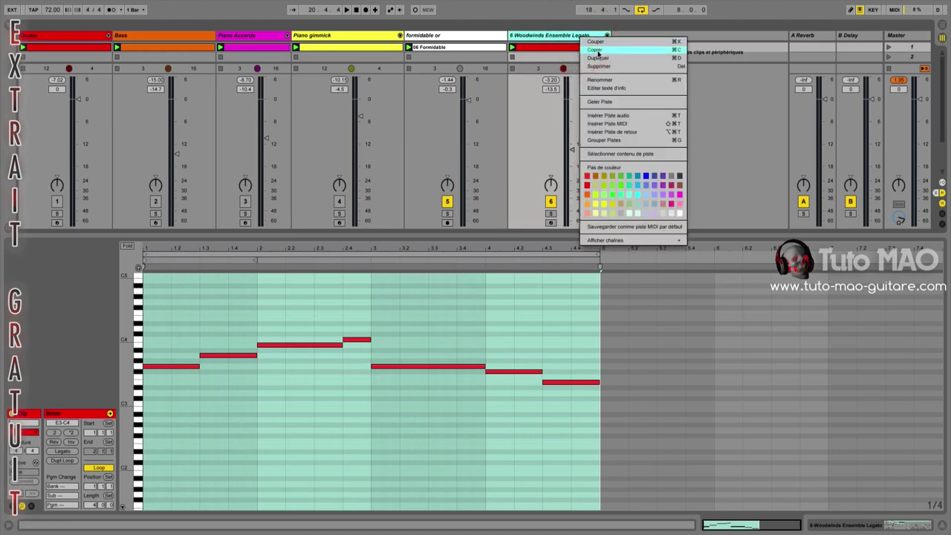
left_click(604, 77)
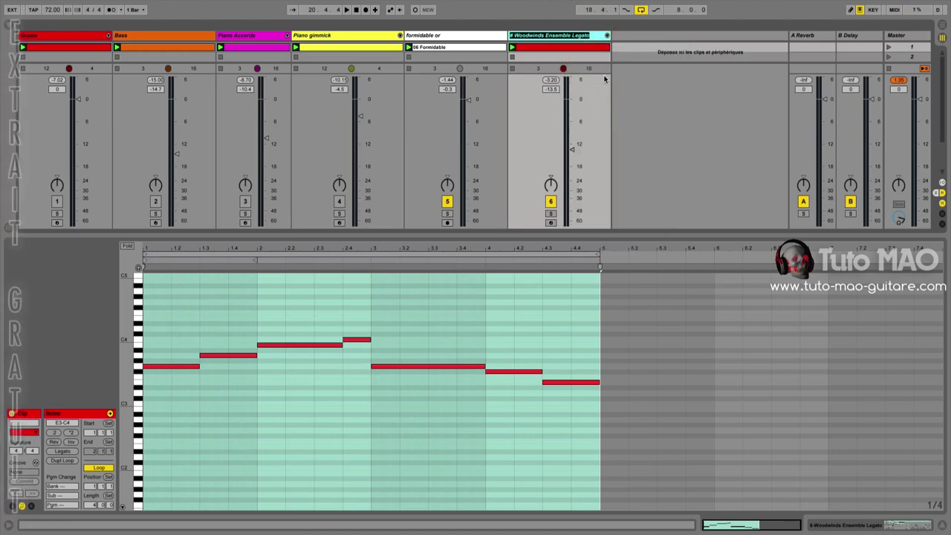
type("Cuivres")
key("Return")
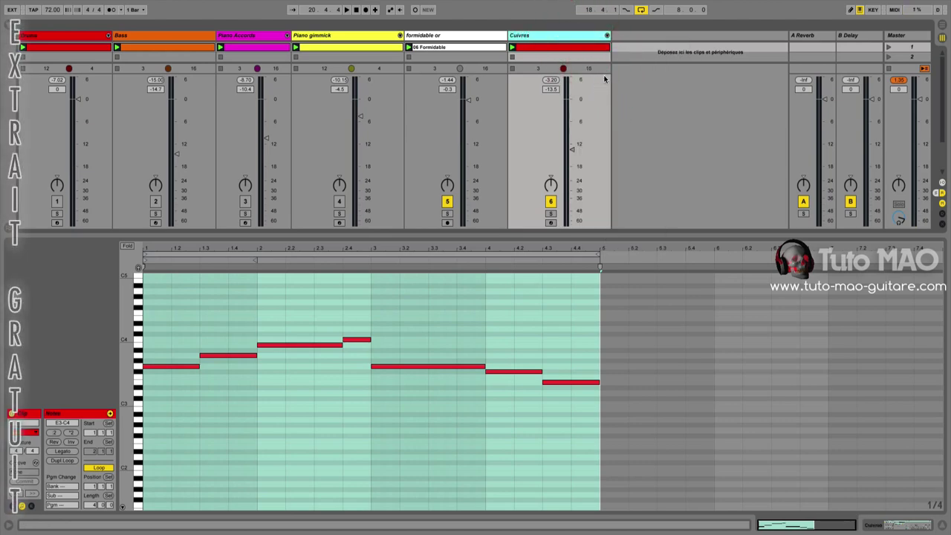
right_click(581, 34)
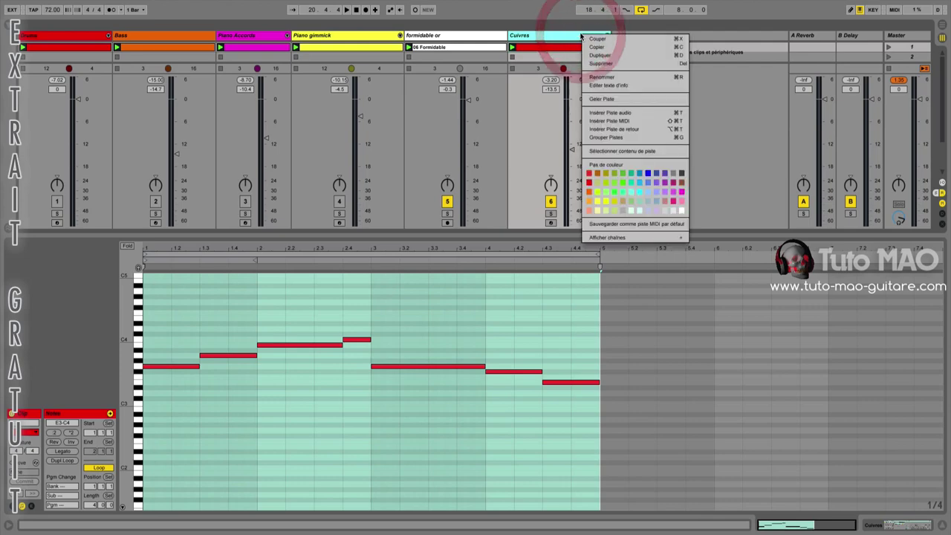
left_click(641, 193)
right_click(570, 47)
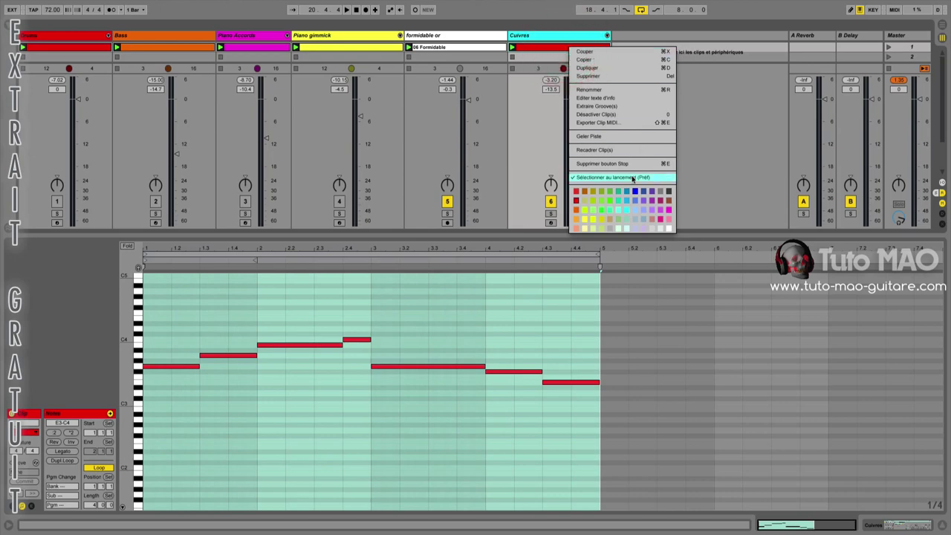
left_click(628, 211)
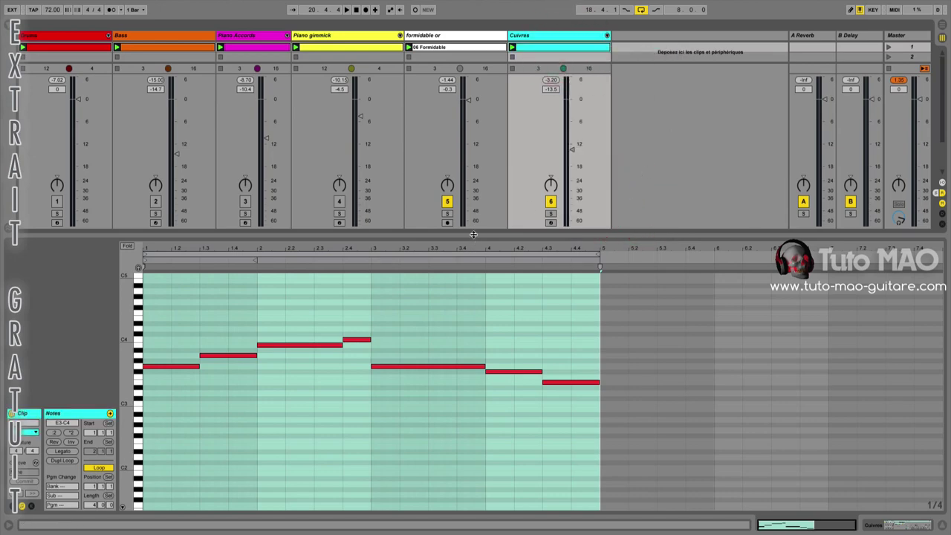
Step: Mute the formidable track, unmute Piano Accords and Bass, and play the first scene
left_click_drag(473, 234, 483, 378)
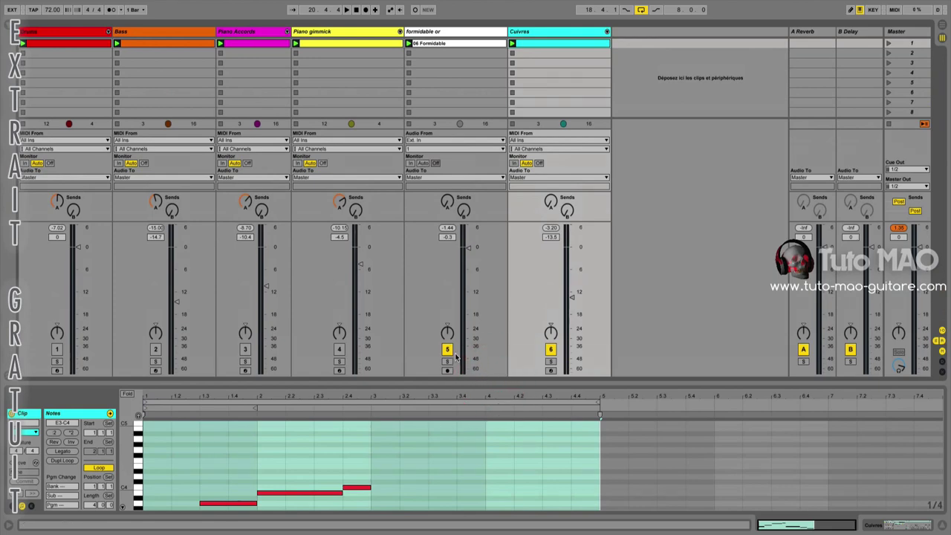
left_click(447, 350)
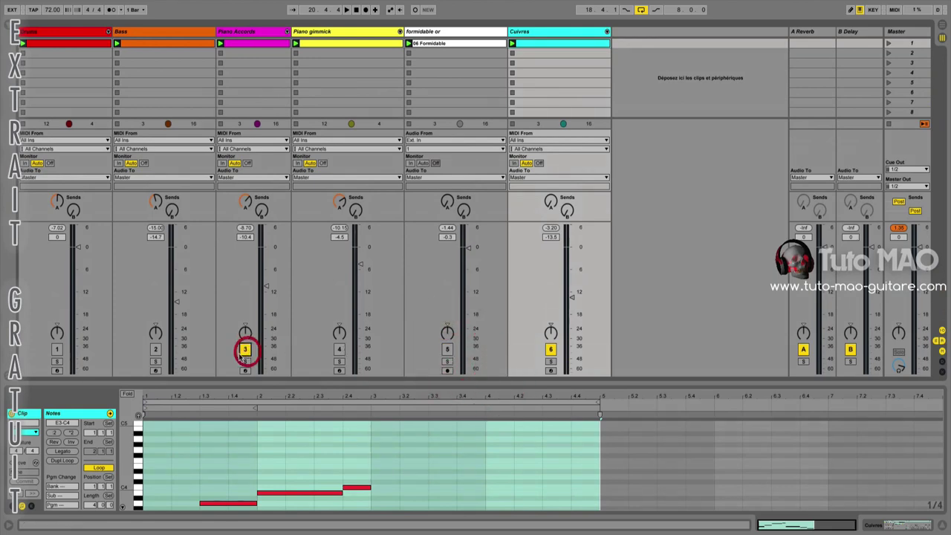
left_click(156, 349)
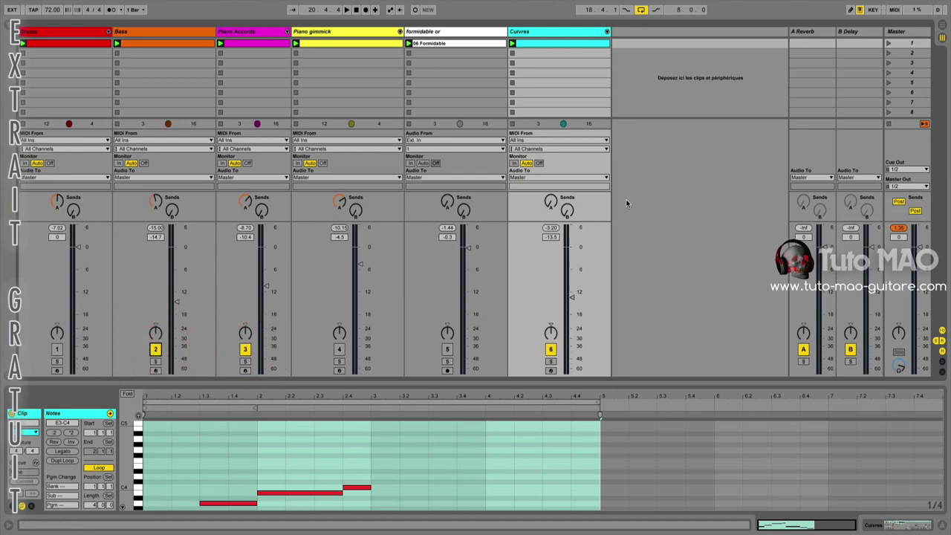
left_click(890, 45)
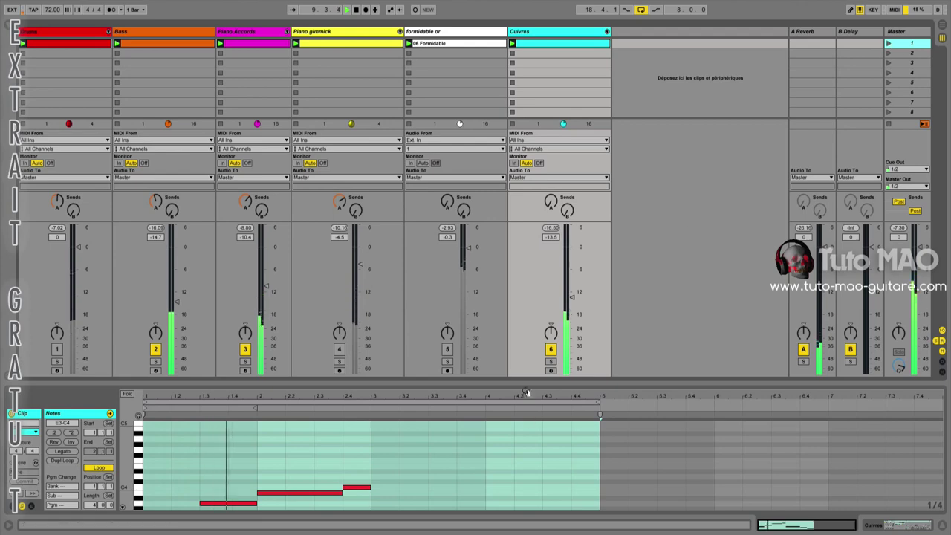
left_click_drag(545, 383, 544, 266)
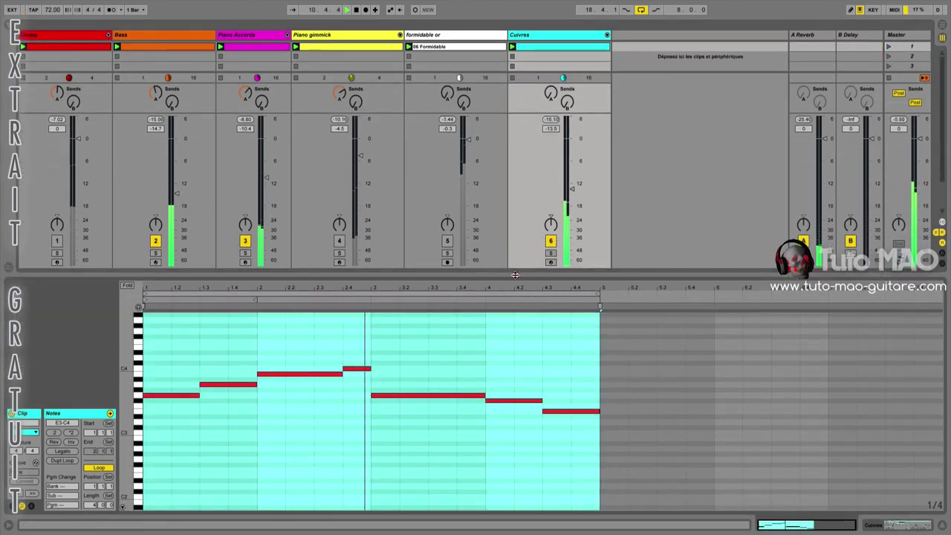
left_click_drag(512, 275, 510, 378)
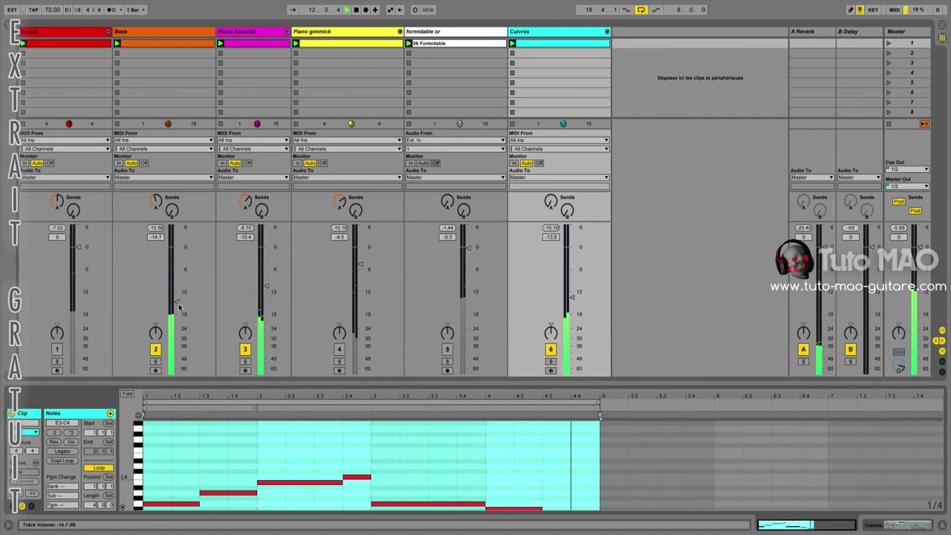
Step: Set the volumes to -15.2 dB for Bass, -8.2 dB for Piano Accords and -16.1 dB for Cuivres, and move the formidable track after Cuivres
left_click_drag(179, 306, 179, 299)
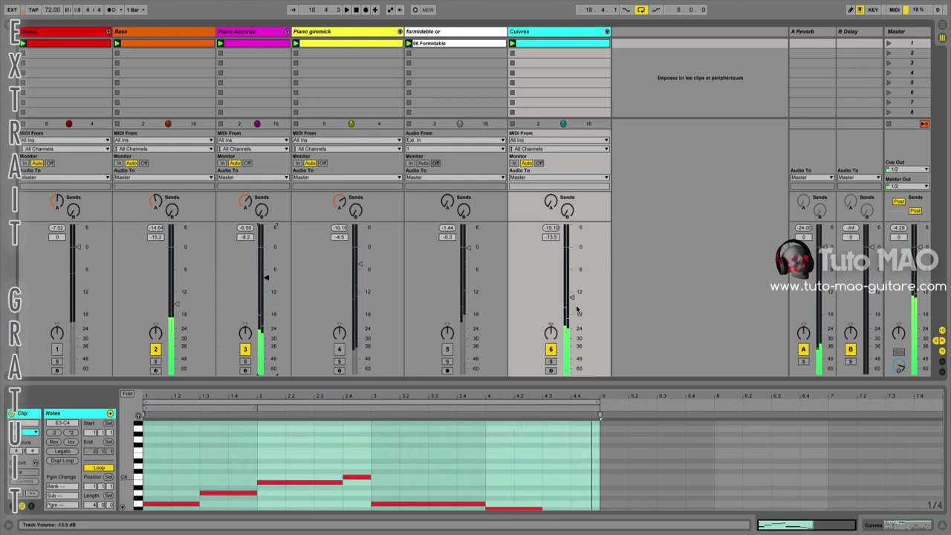
left_click(543, 29)
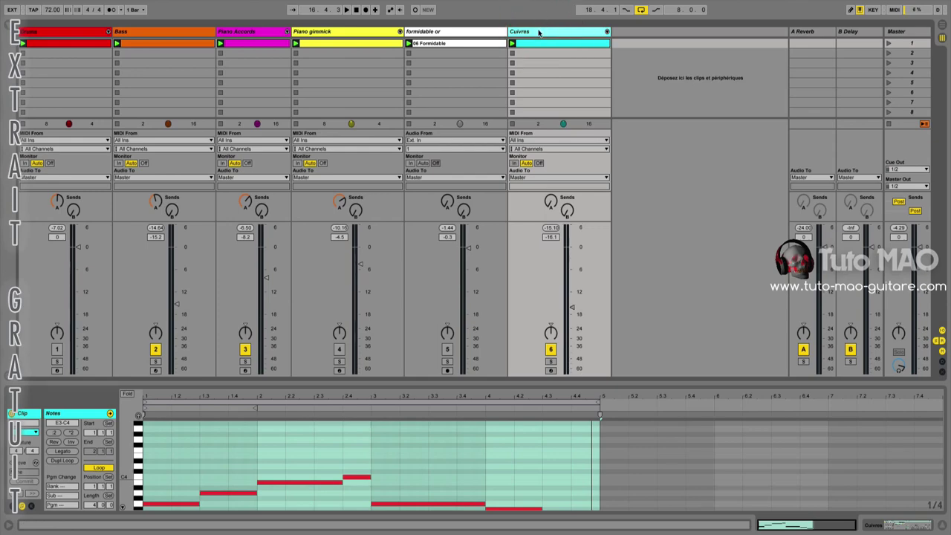
left_click(474, 28)
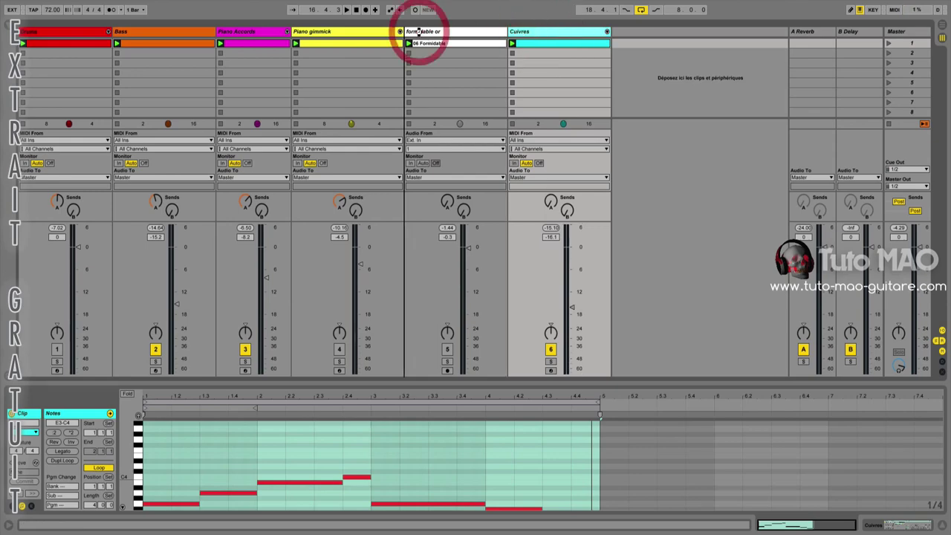
left_click_drag(419, 34, 419, 33)
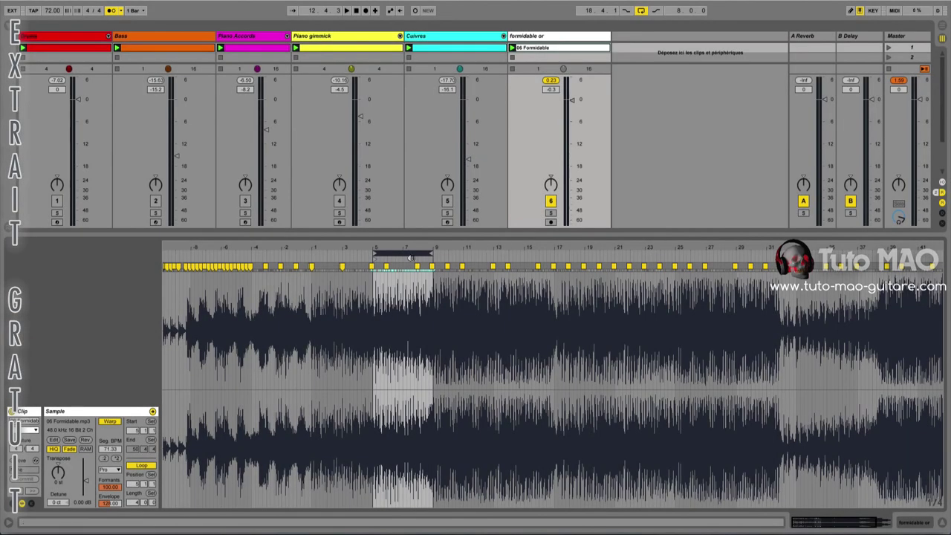
Step: Move the 06 Formidable clip's four-bar loop to bars 9 to 13 and listen to the passage
left_click(400, 263)
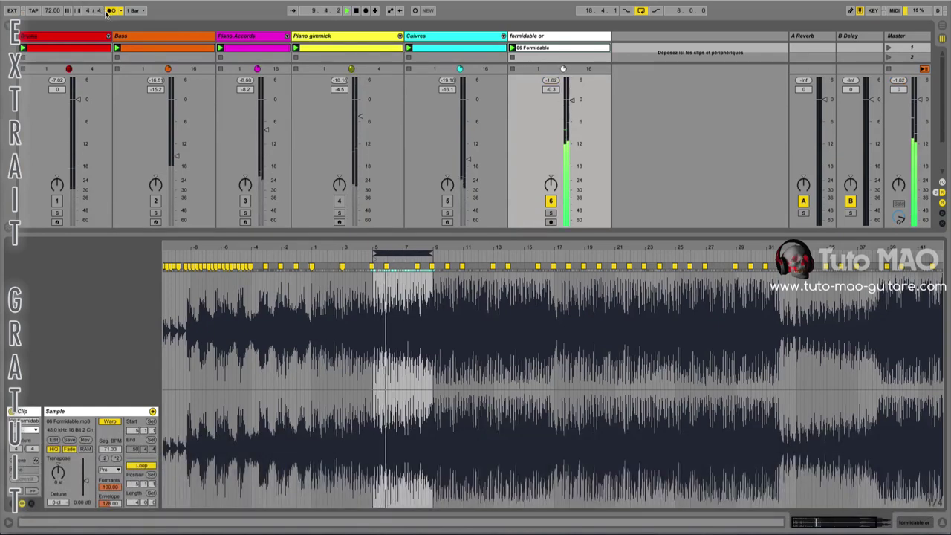
left_click_drag(407, 256, 467, 257)
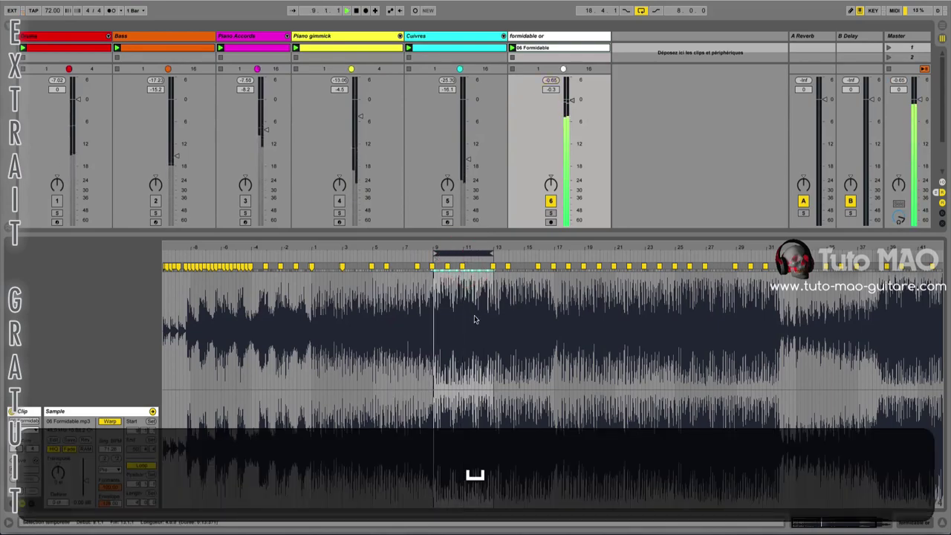
left_click_drag(466, 248, 496, 313)
left_click_drag(497, 247, 597, 275)
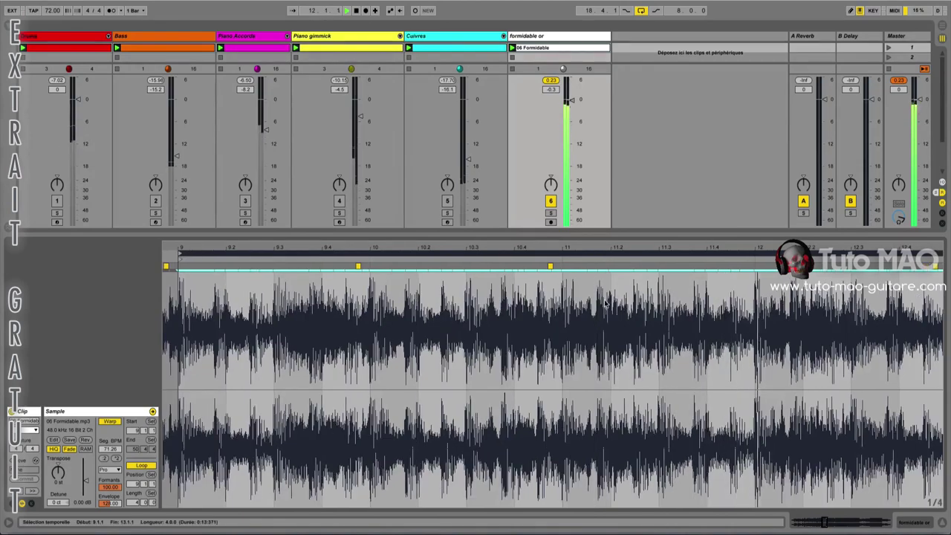
left_click_drag(611, 245, 612, 242)
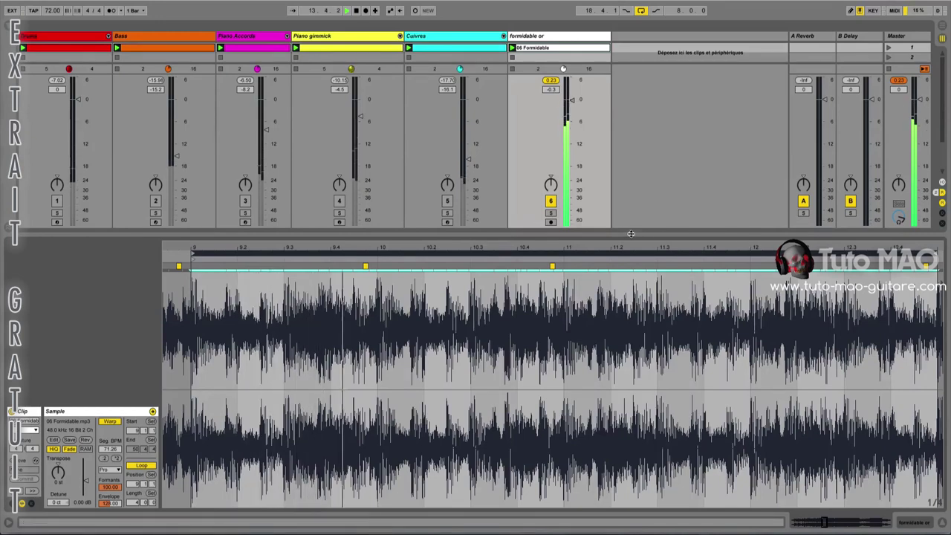
key("space")
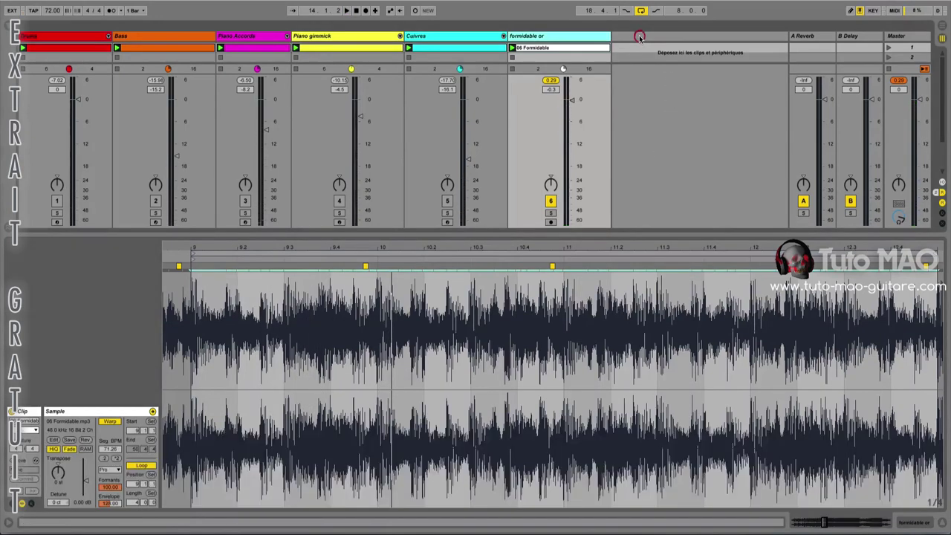
Step: Insert a new MIDI track after the formidable track and list the Synth Lead presets among the Sounds
right_click(639, 35)
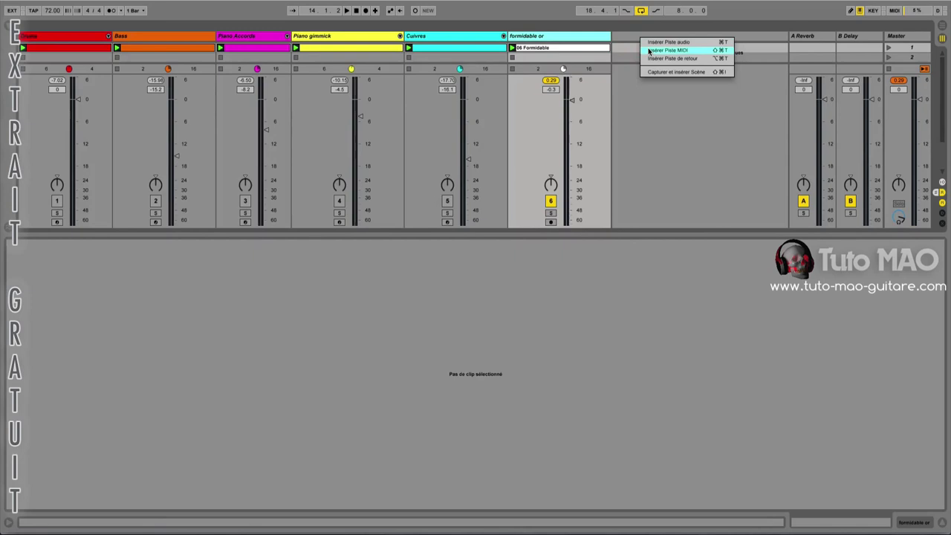
left_click(648, 50)
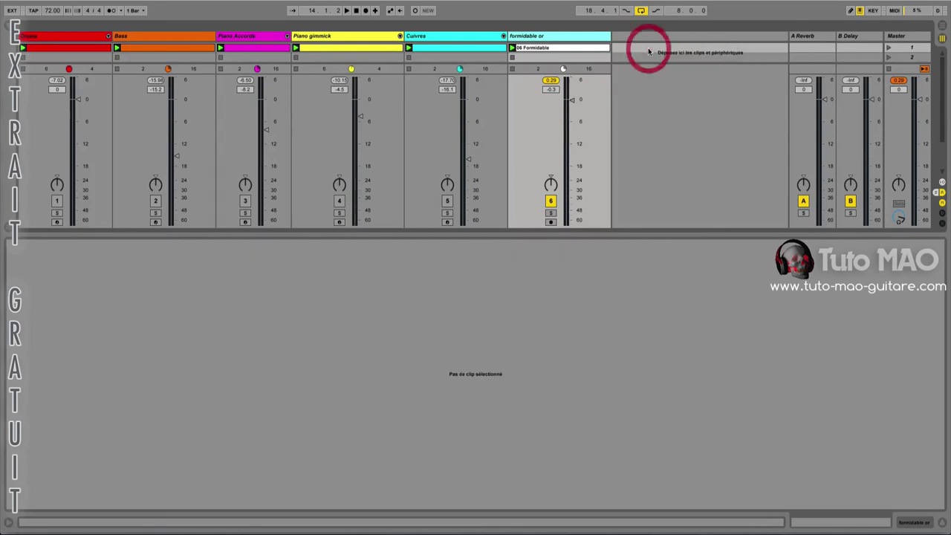
left_click(10, 26)
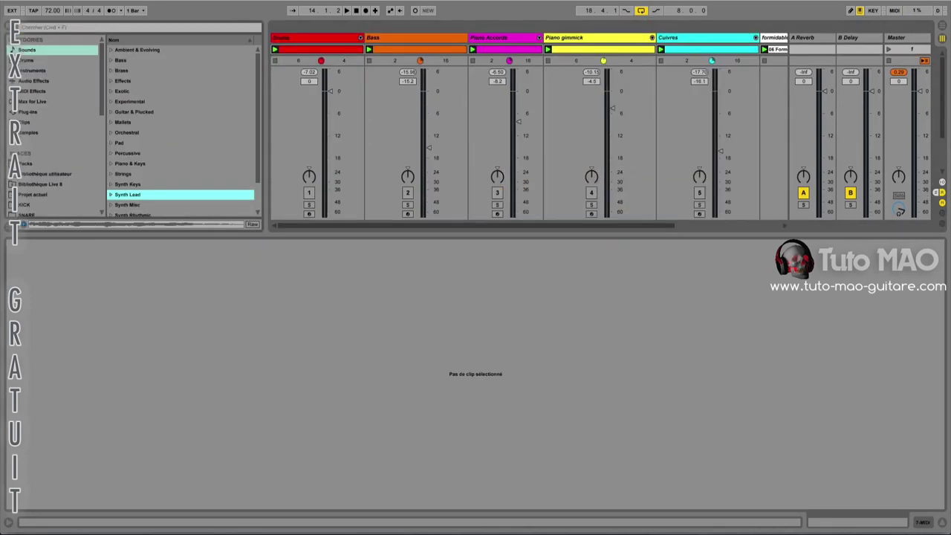
left_click(34, 50)
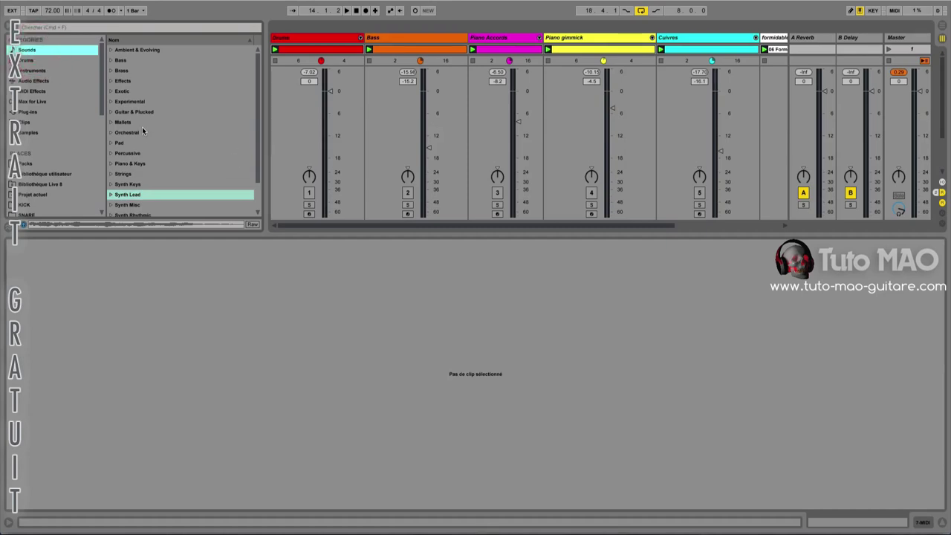
scroll(144, 132, "down", 1)
left_click(110, 174)
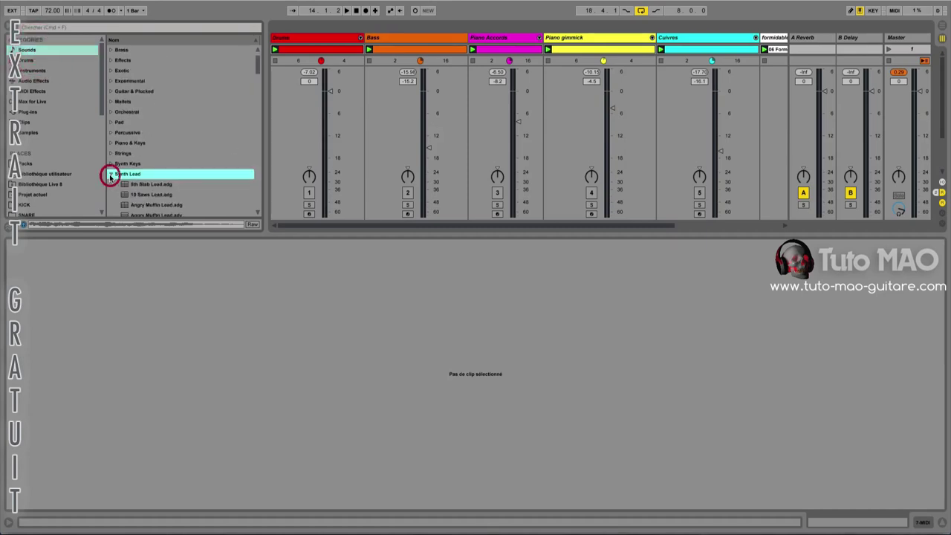
Step: Audition the first Synth Lead presets and load 10 Saws Lead.adg onto the new MIDI track
left_click(131, 185)
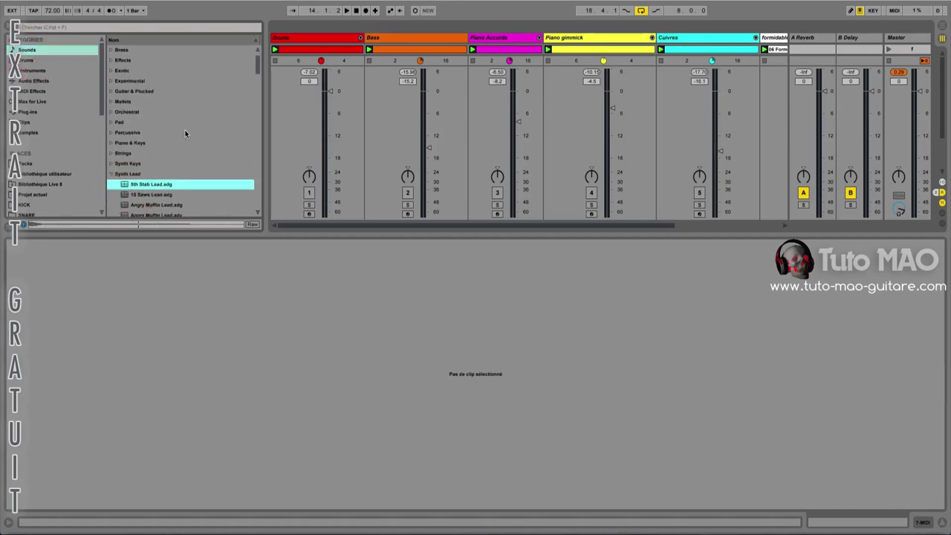
scroll(186, 127, "down", 3)
key("Down")
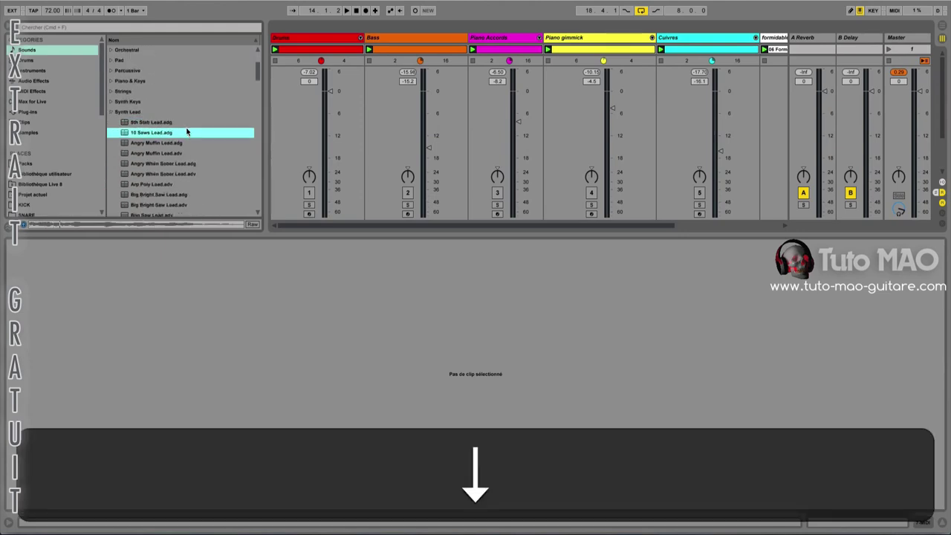
key("Down")
key("Down")
key("Down")
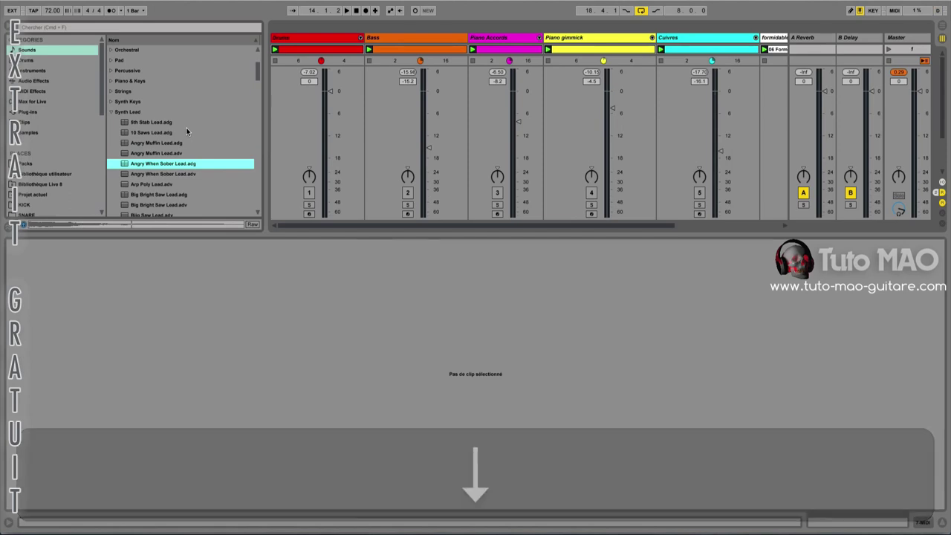
key("Up")
key("Up")
key("Up")
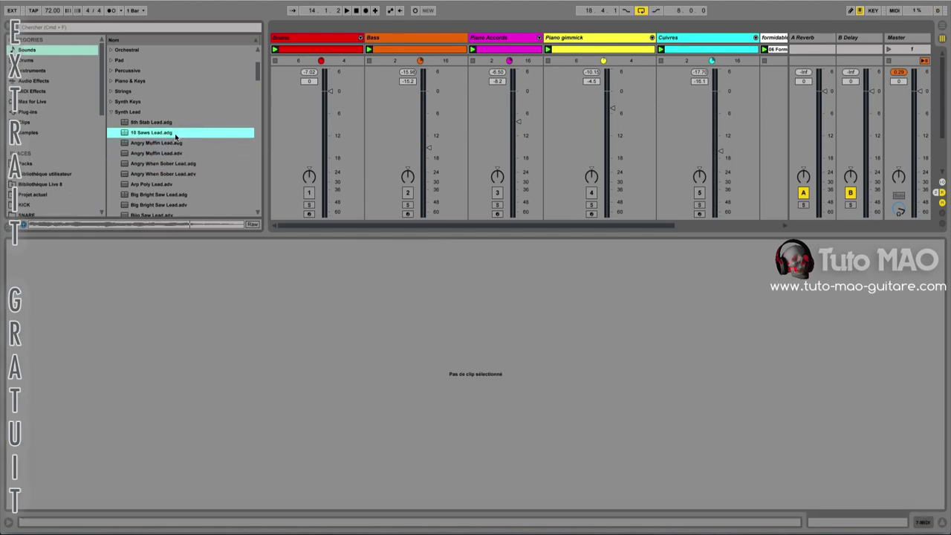
double_click(172, 132)
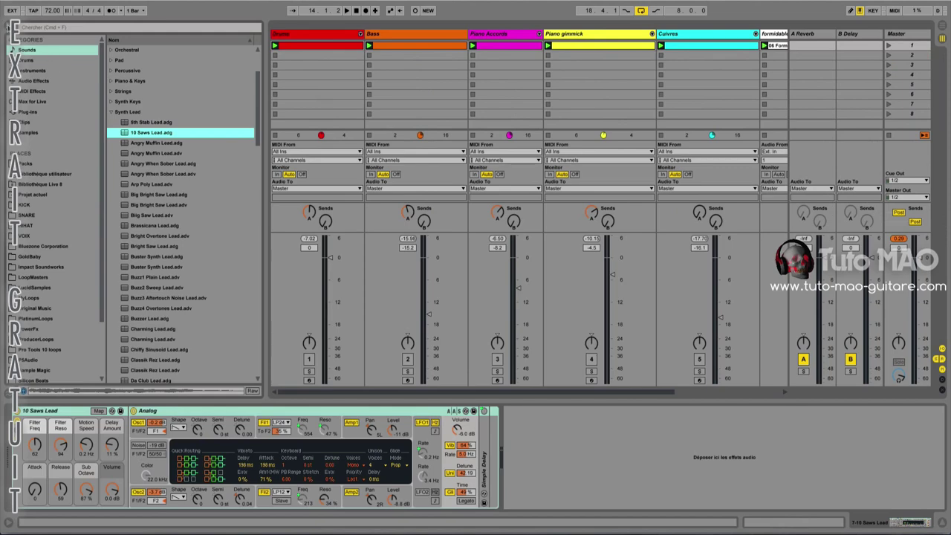
Step: Hide the browser, set the 10 Saws Lead track's monitoring to In, disarm it and launch the first scene
left_click(9, 18)
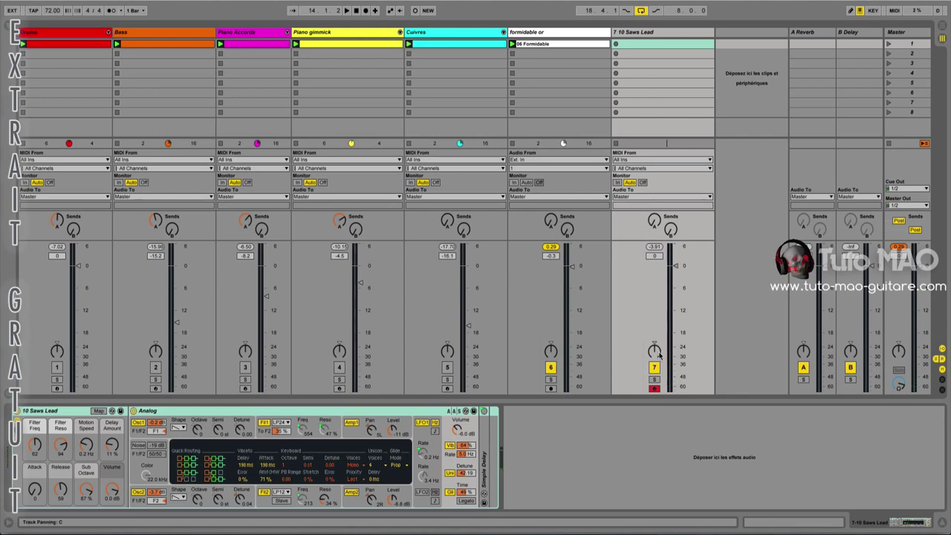
left_click(617, 184)
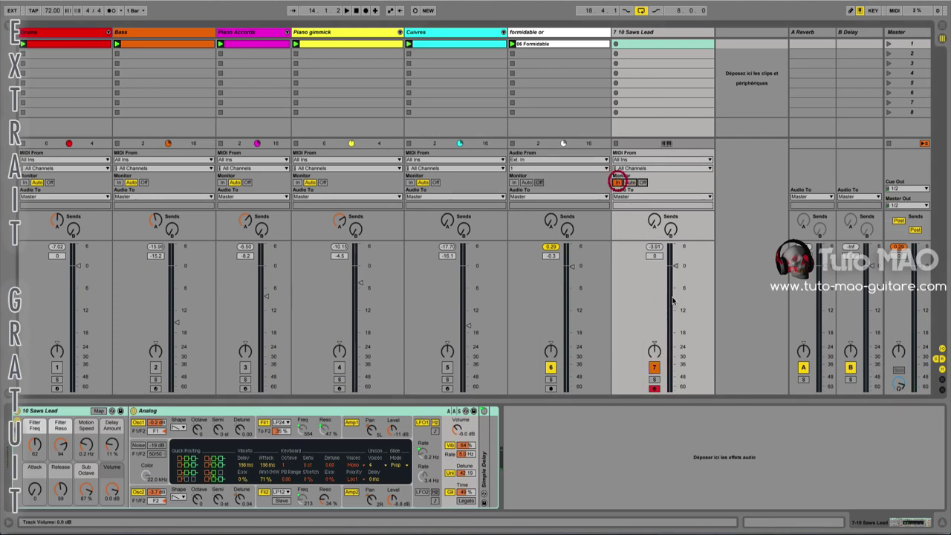
left_click(655, 387)
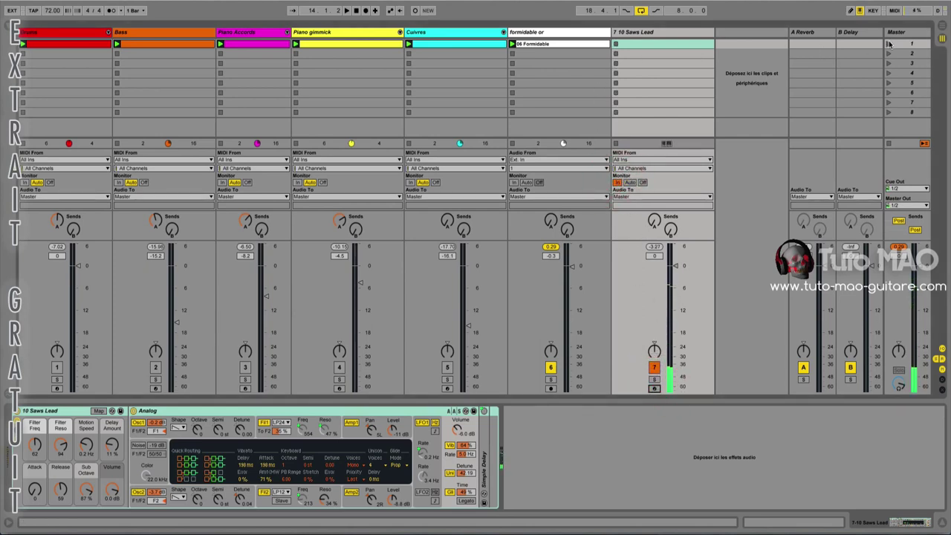
left_click(890, 45)
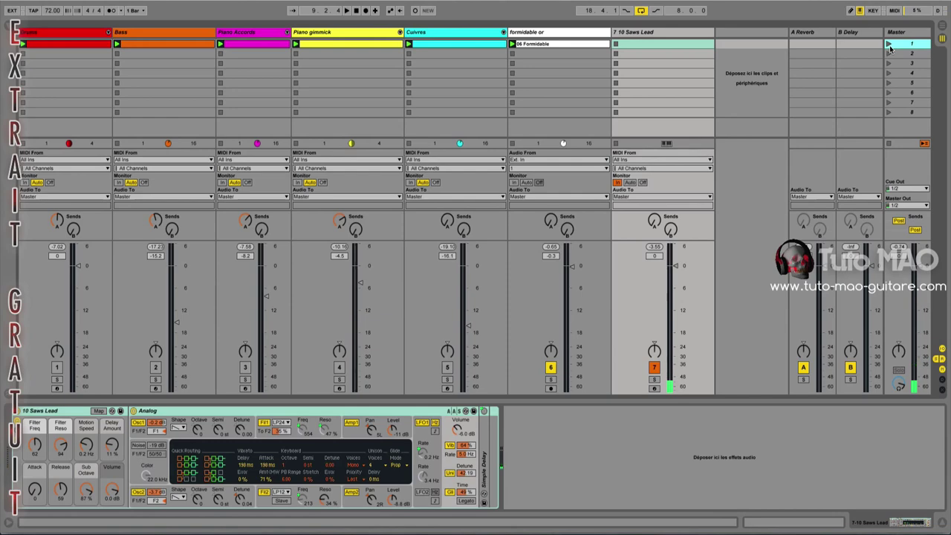
Step: Create an empty one-bar MIDI clip in the 10 Saws Lead track's first slot and try out melody notes around G4
double_click(701, 43)
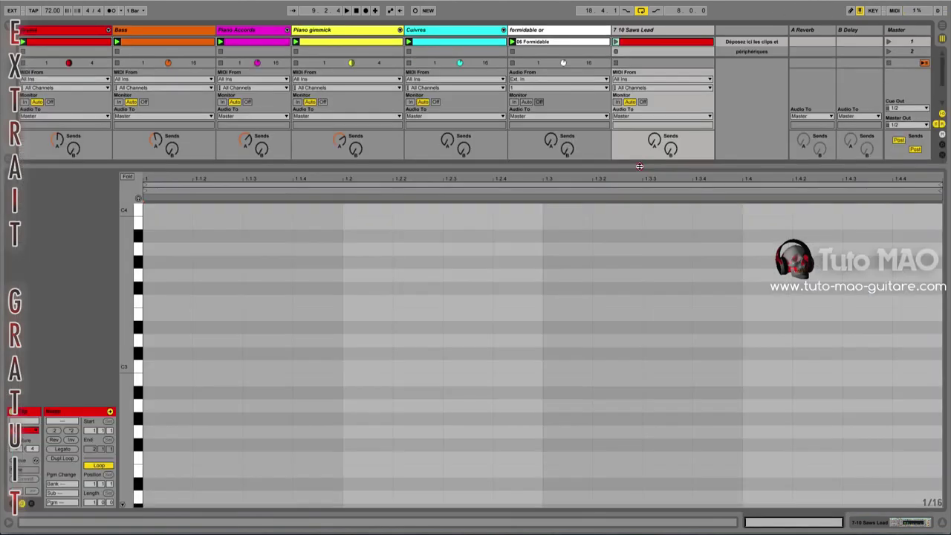
left_click(637, 168)
scroll(135, 312, "up", 10)
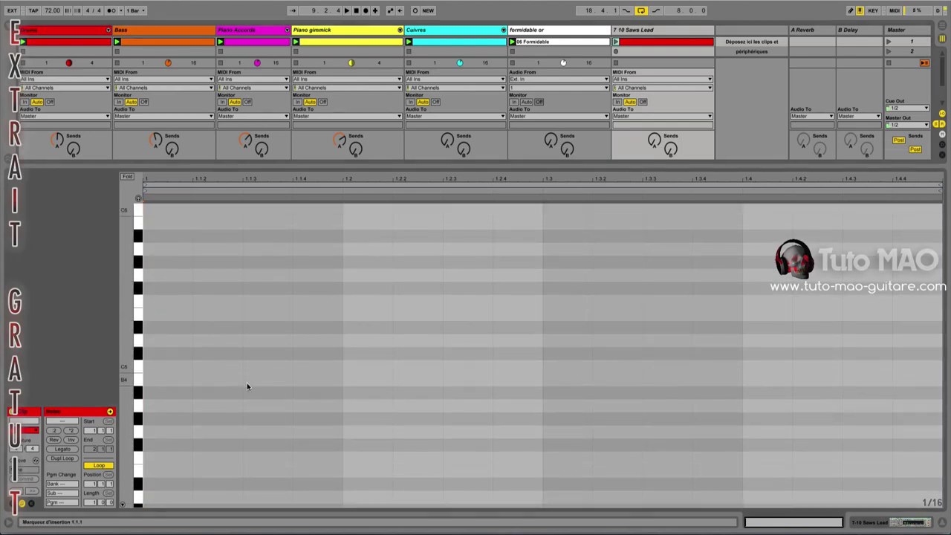
key("g")
key("j")
right_click(202, 270)
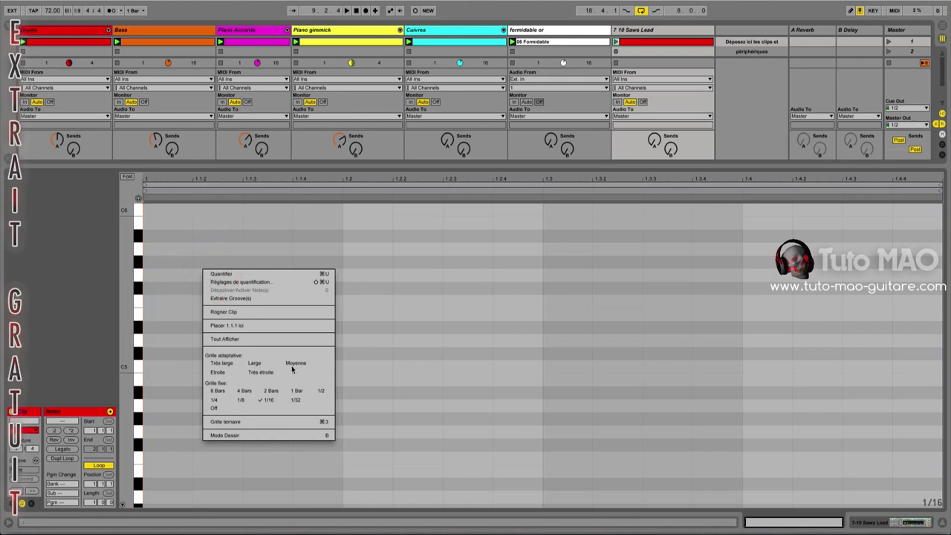
left_click(175, 319)
key("g")
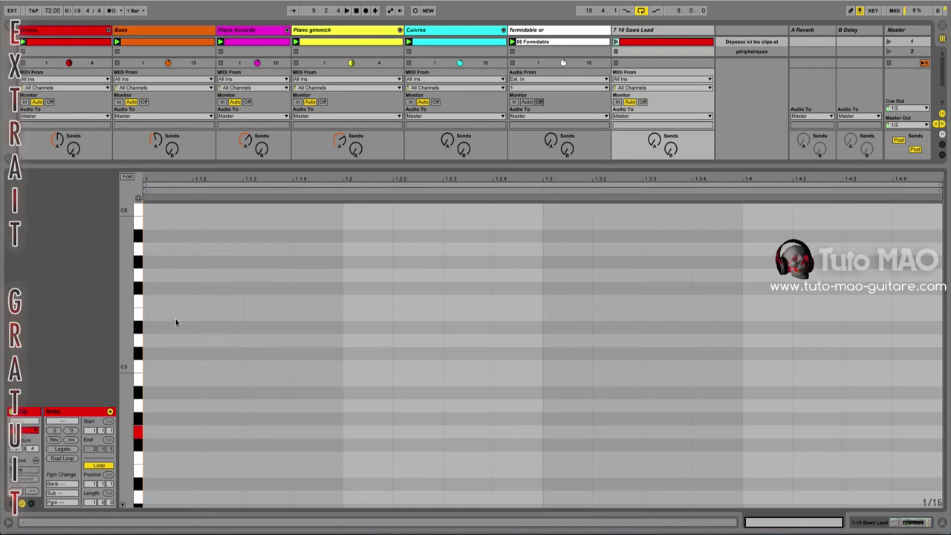
key("g")
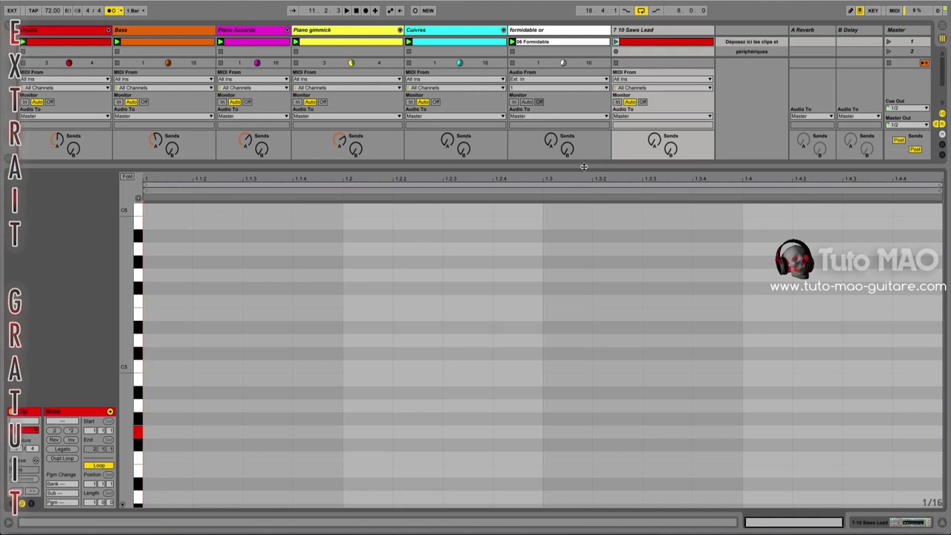
Step: Launch the empty 10 Saws Lead clip alongside the song, listen for the lead melody and stop playback
left_click_drag(583, 166, 584, 361)
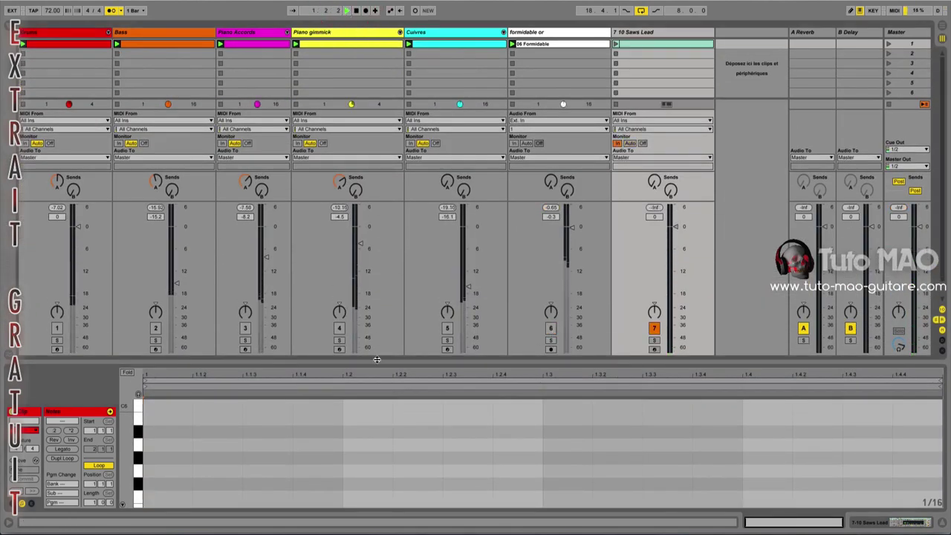
left_click_drag(407, 364, 418, 275)
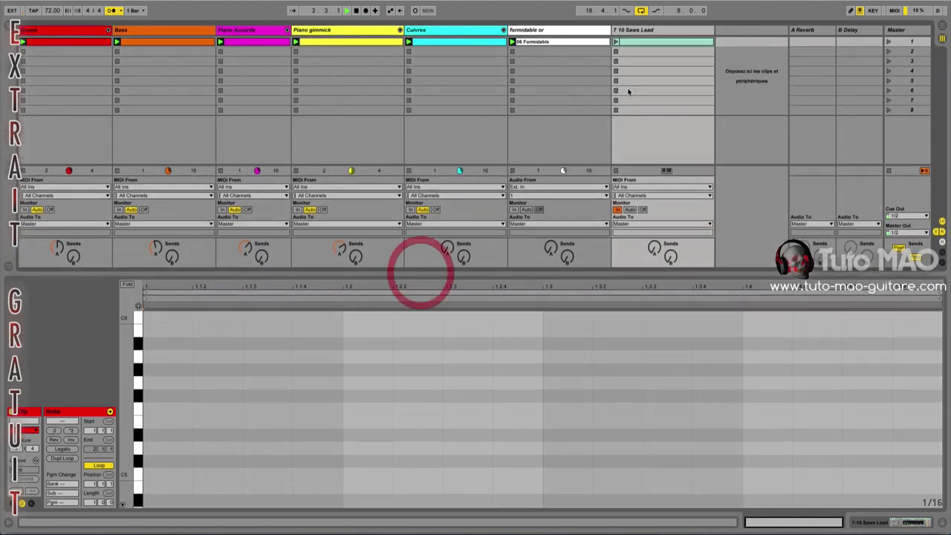
left_click(616, 43)
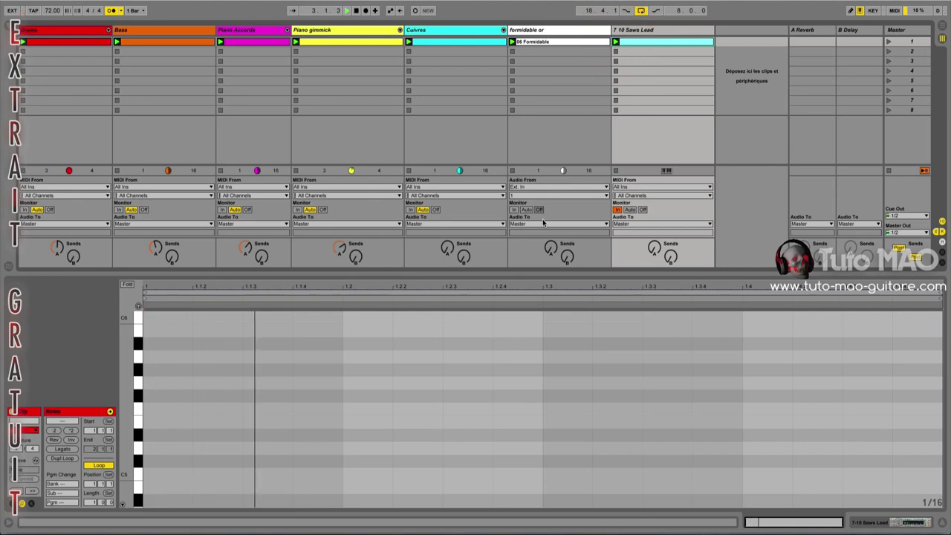
left_click_drag(526, 275, 549, 132)
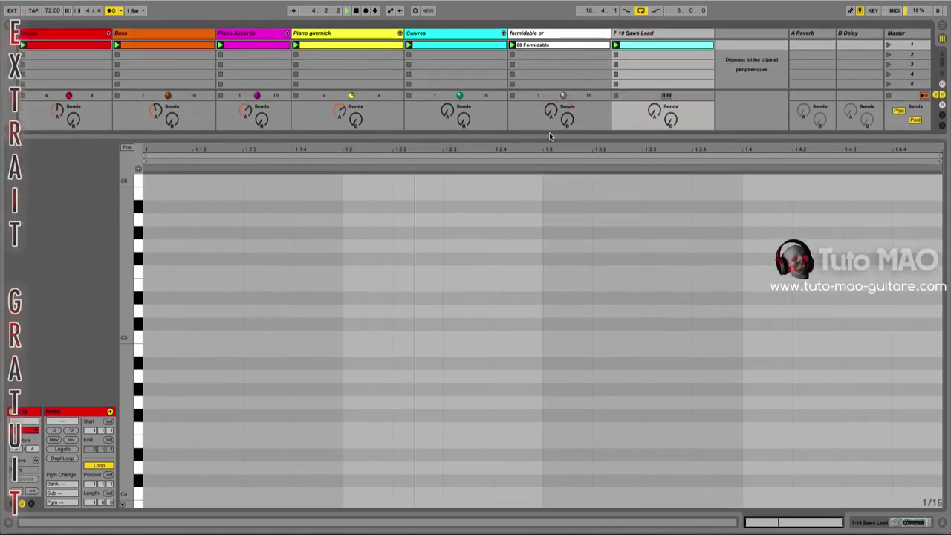
scroll(480, 296, "down", 2)
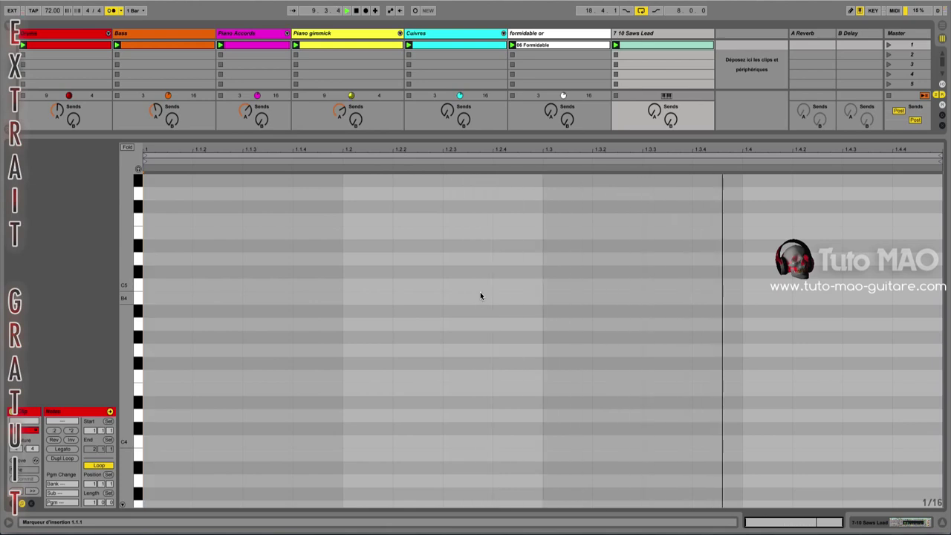
key("space")
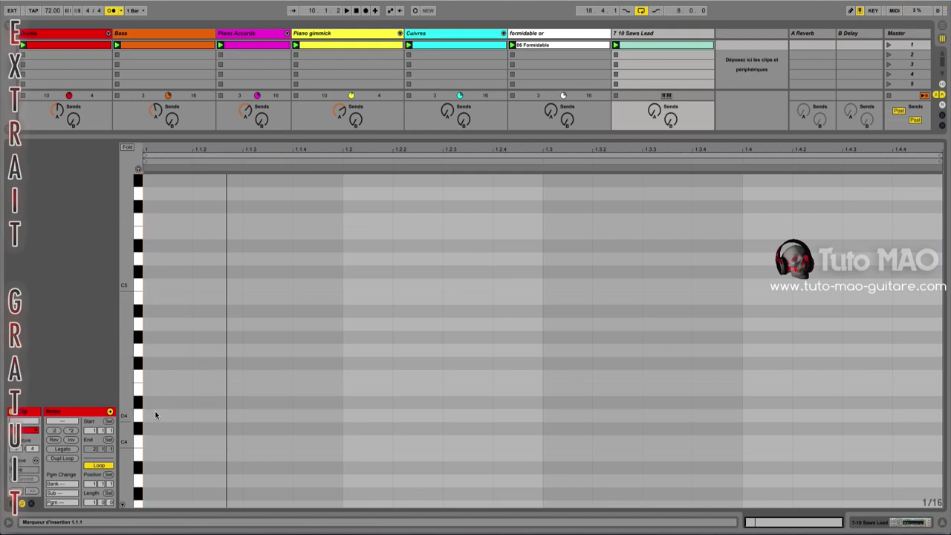
Step: Draw six G4 sixteenth notes at 1.1.1, 1.1.2, 1.1.4, 1.2.1, 1.2.2 and 1.2.3, and extend the last one to 1.3
double_click(152, 352)
left_click(193, 352)
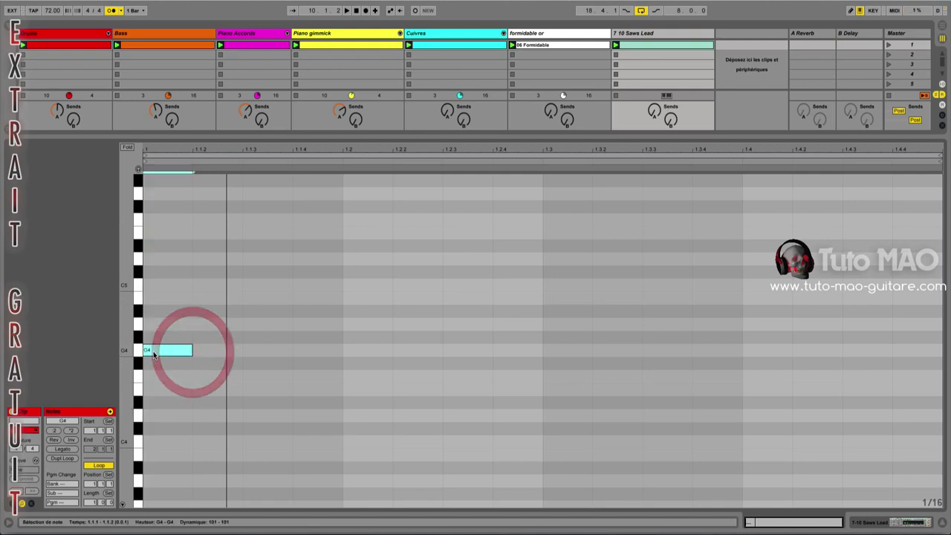
double_click(199, 351)
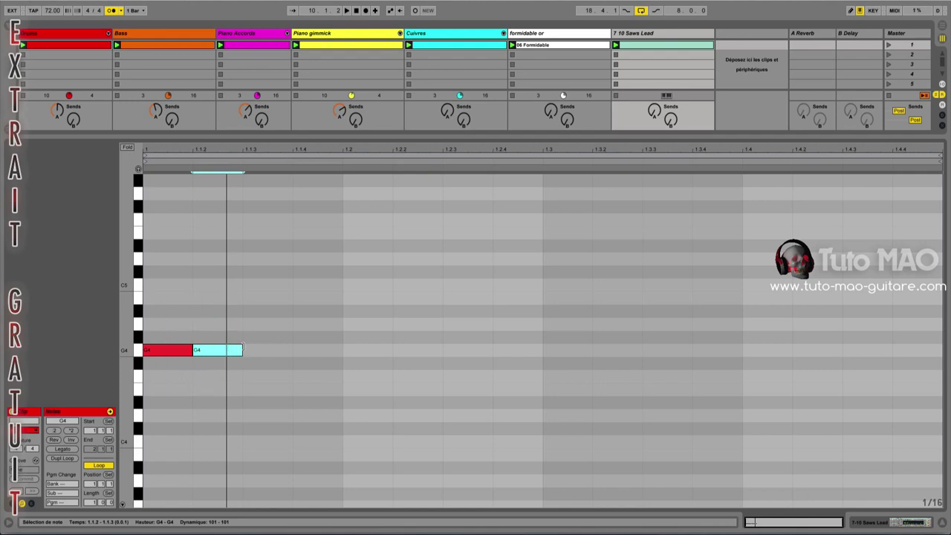
double_click(308, 347)
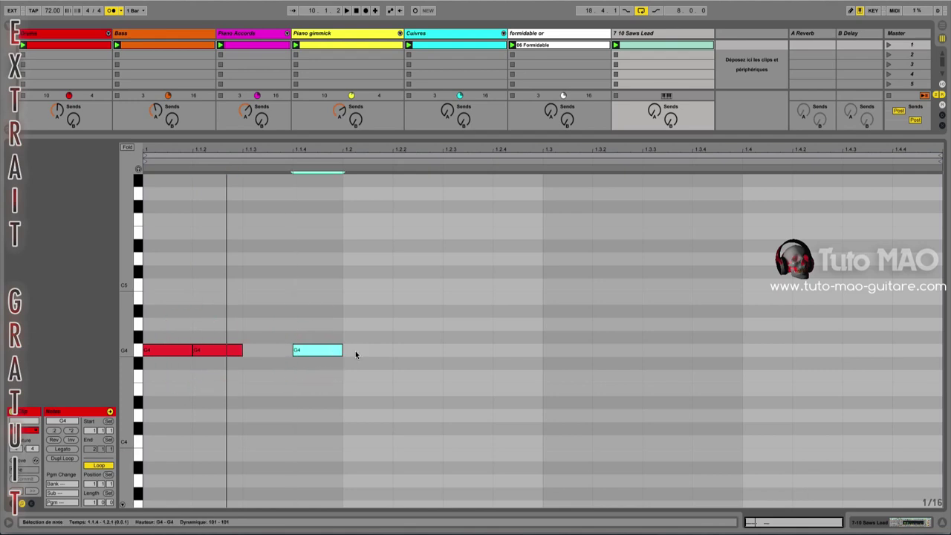
double_click(356, 350)
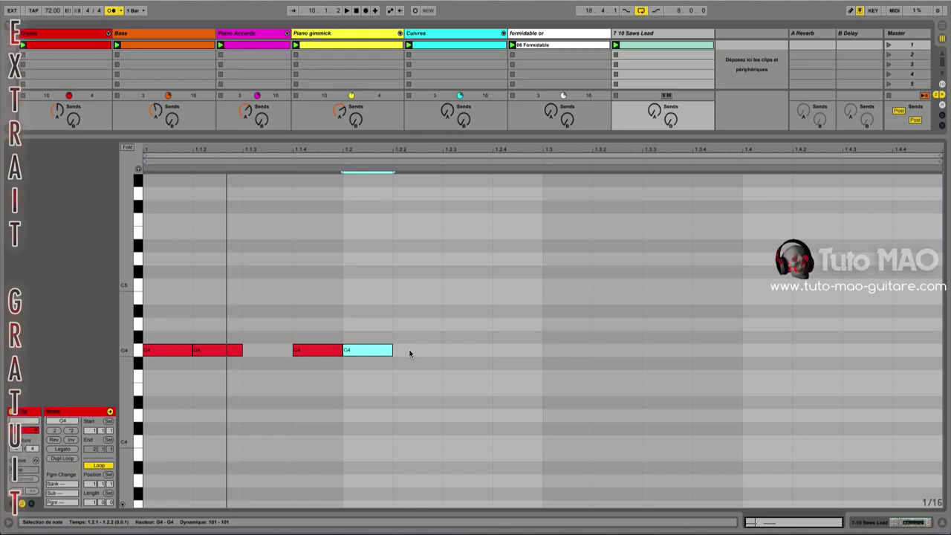
double_click(409, 353)
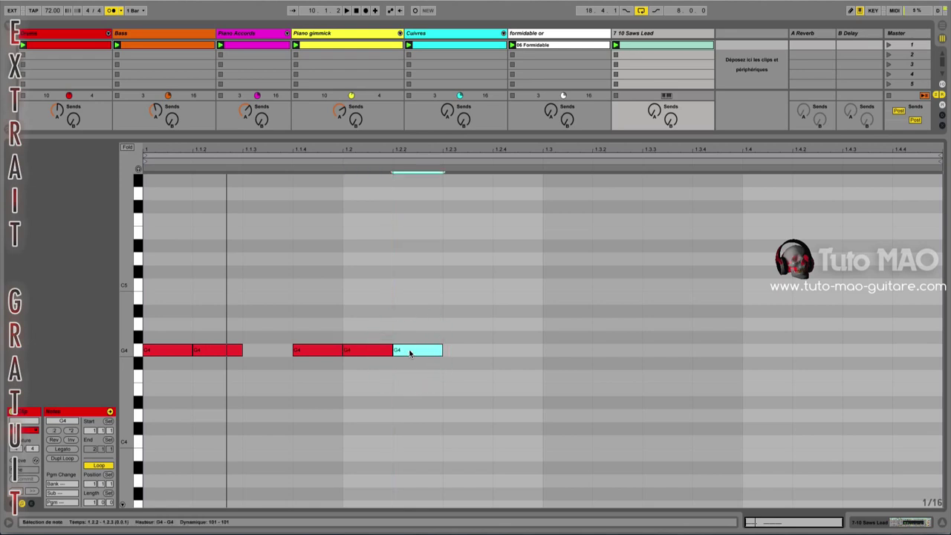
double_click(473, 350)
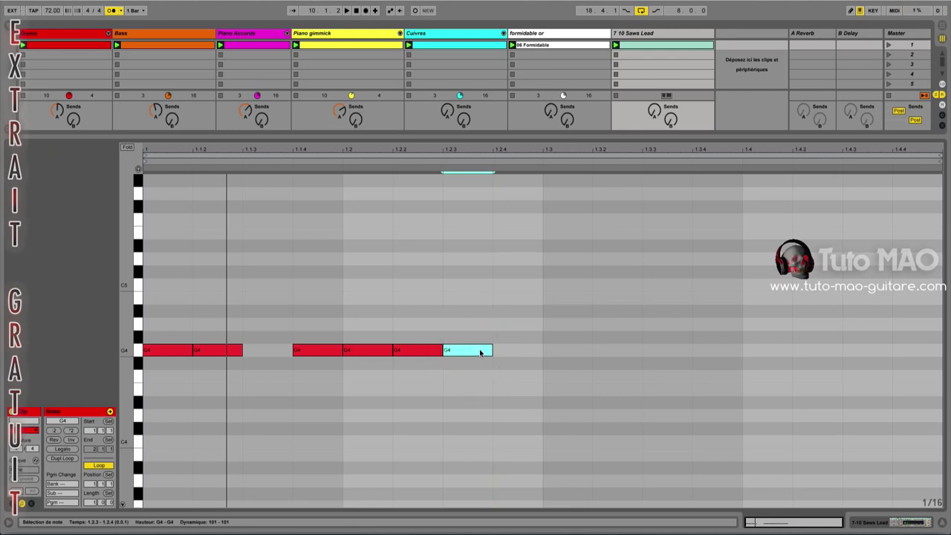
left_click_drag(492, 350, 543, 349)
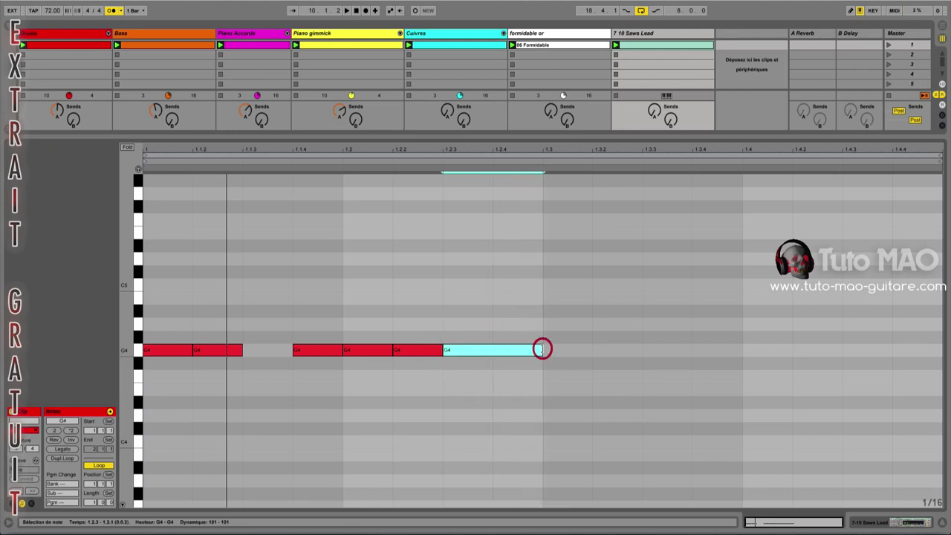
Step: Raise the notes at 1.1.2 and 1.1.4 to A4 and the long final note to B4
left_click_drag(213, 350, 215, 328)
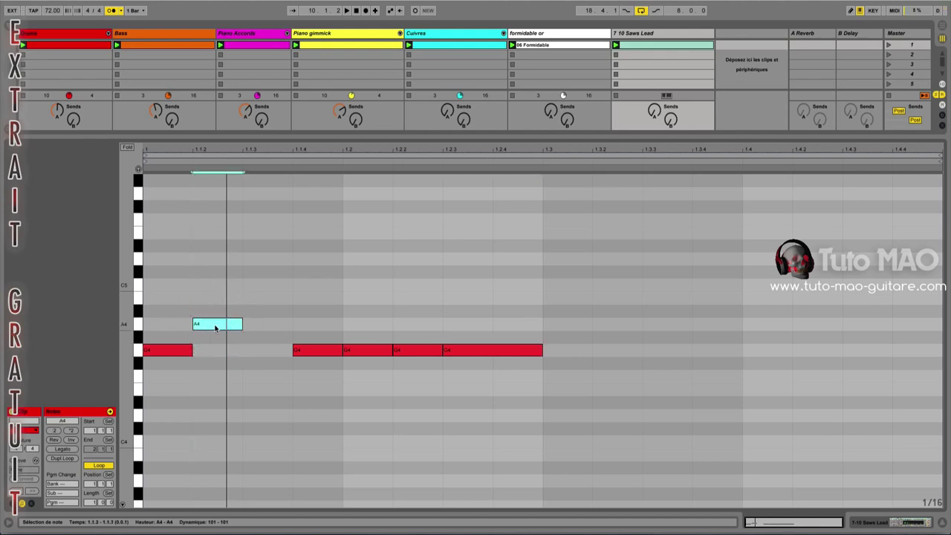
left_click_drag(292, 350, 300, 325)
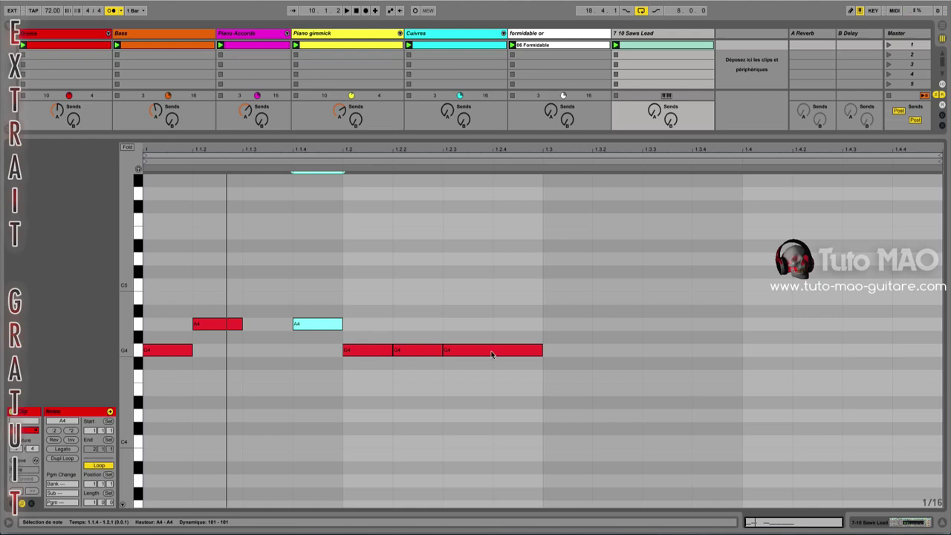
left_click_drag(496, 350, 495, 301)
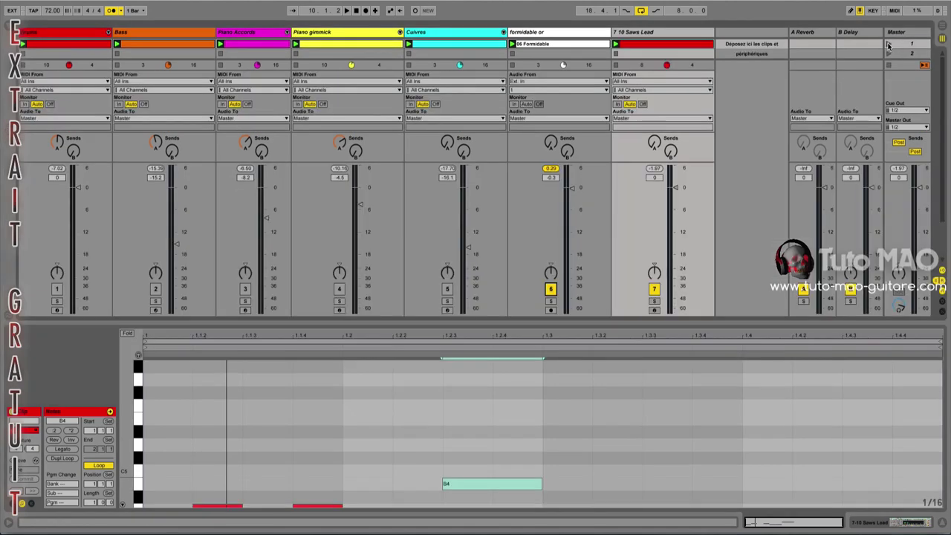
Step: Launch the first scene to listen to the new lead melody, and enlarge the note editor so all its notes show
left_click(887, 46)
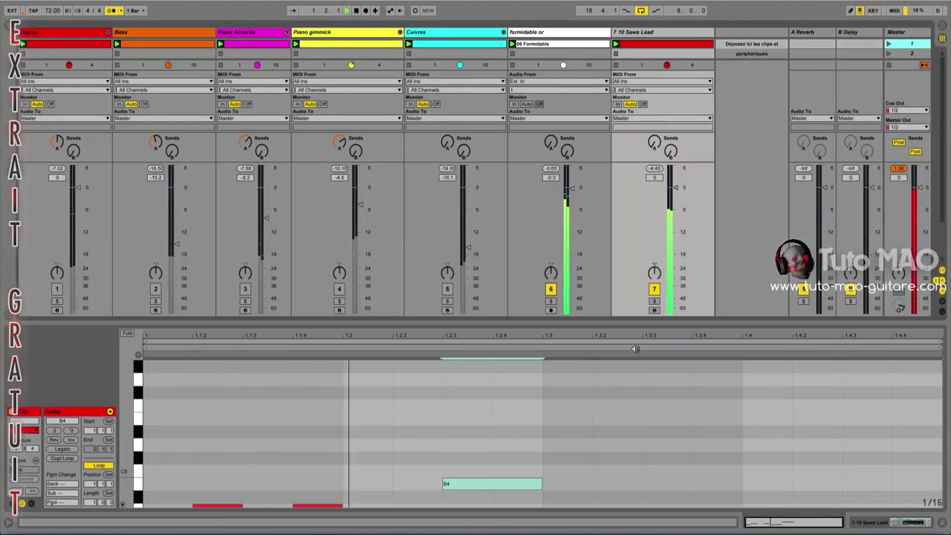
key("space")
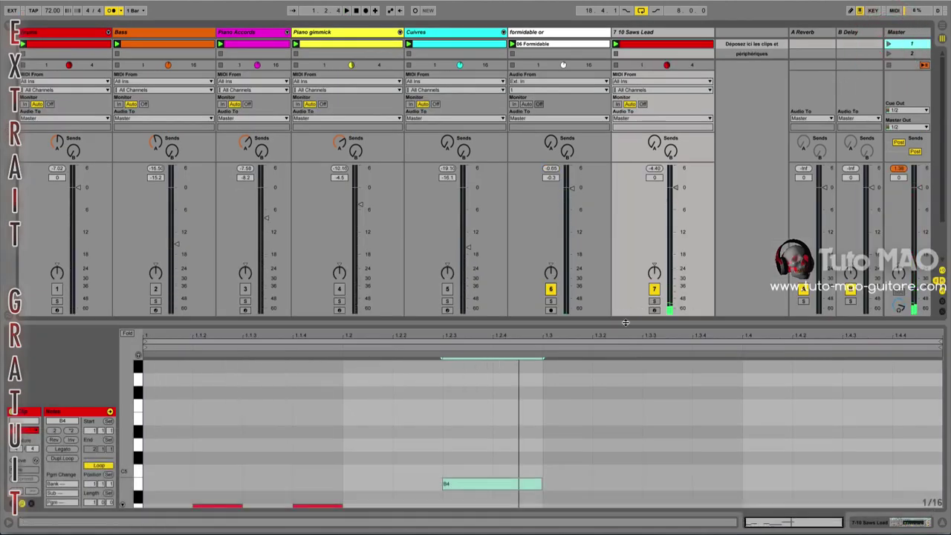
left_click_drag(628, 324, 654, 233)
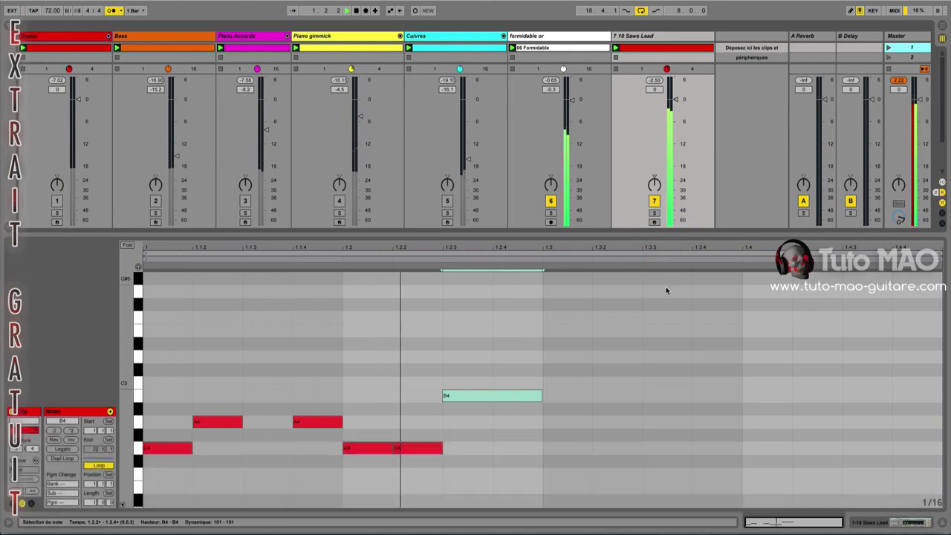
key("space")
Step: Replay the clips without the metronome and mute the 10 Saws Lead track
left_click(111, 11)
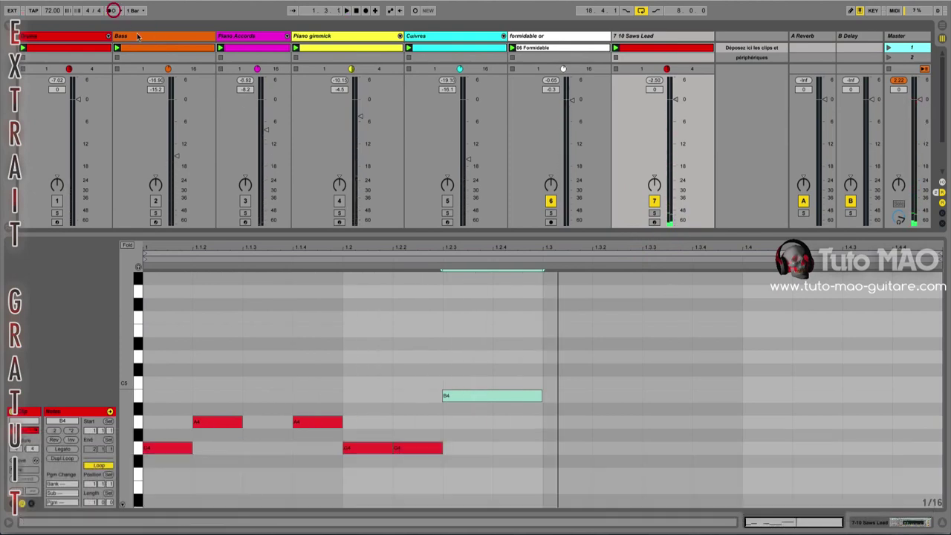
key("space")
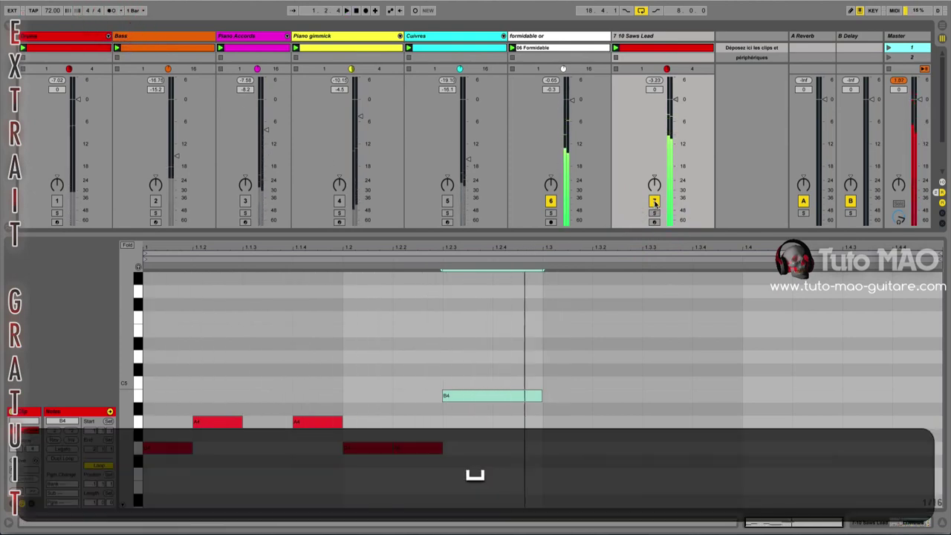
left_click(654, 202)
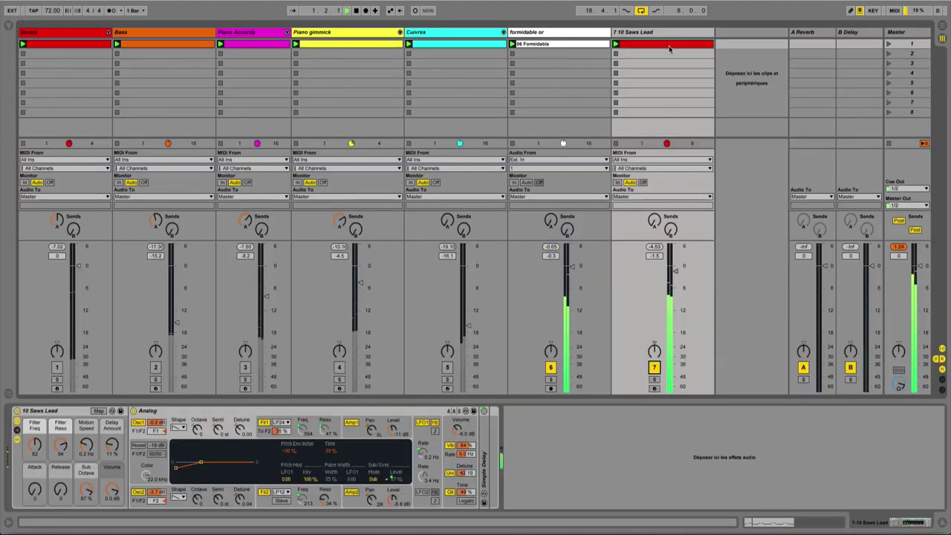
Step: Open the two-bar 10 Saws Lead clip, display its Pitch Bend envelope and stop playback
double_click(669, 45)
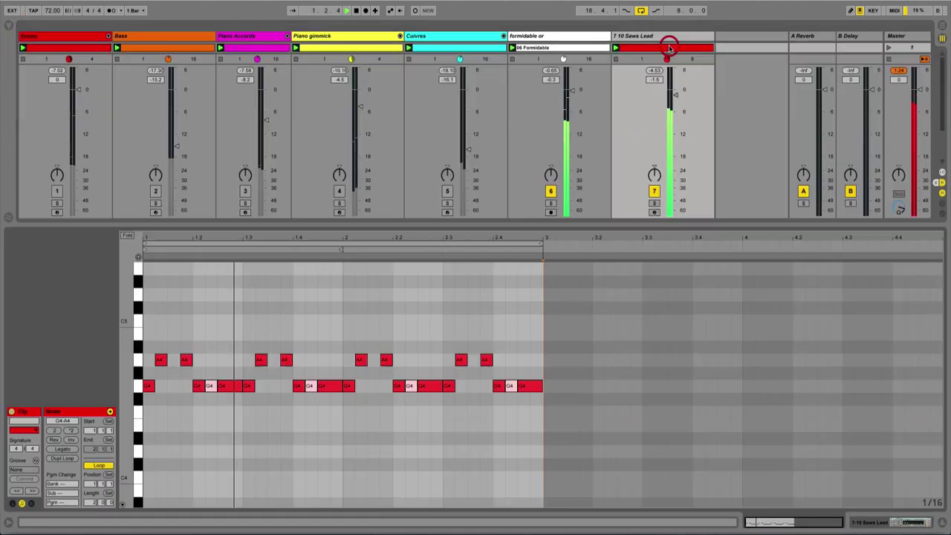
left_click(31, 503)
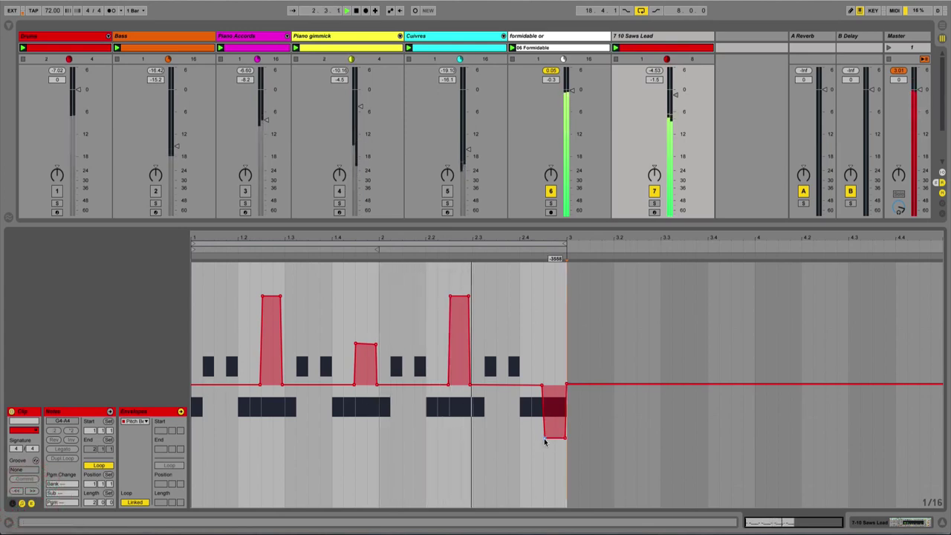
key("space")
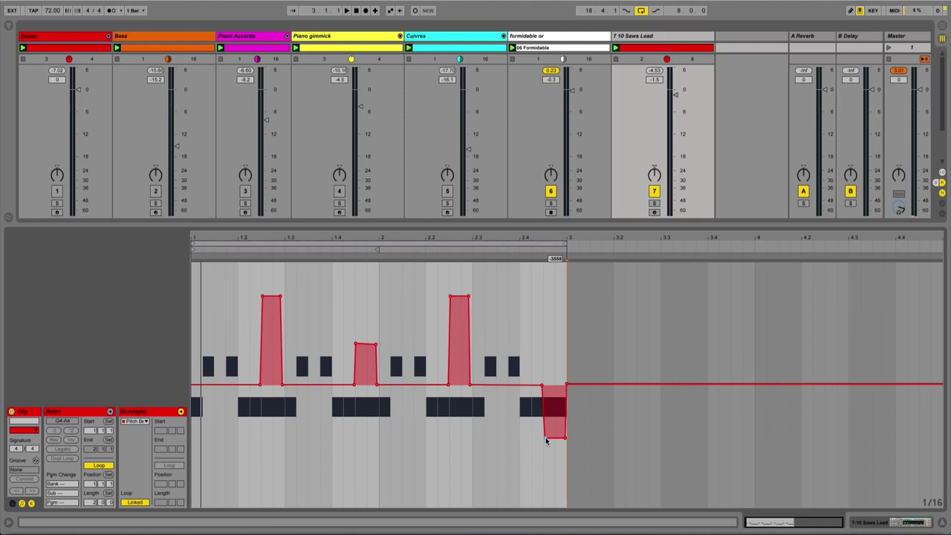
Step: Arm the 10 Saws Lead track, restart playback and mute the formidable song track
left_click(658, 212)
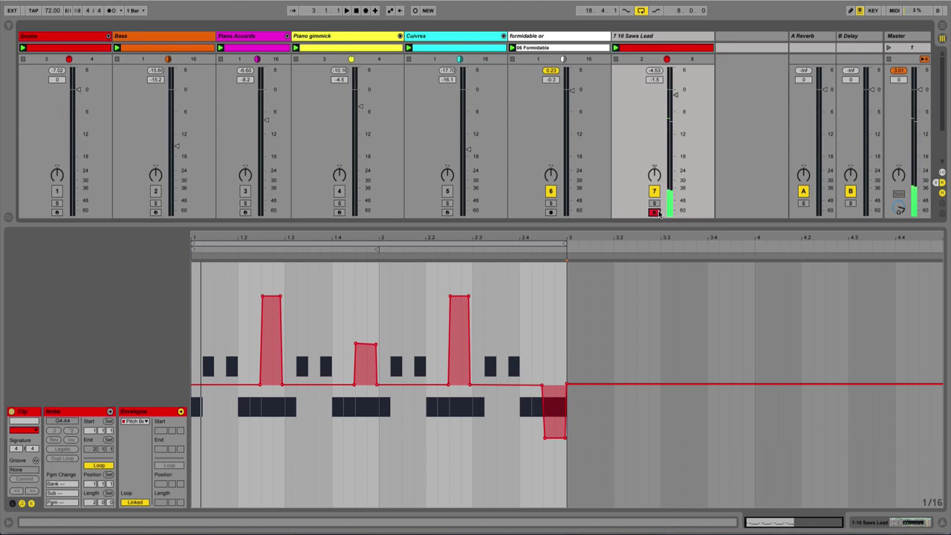
key("space")
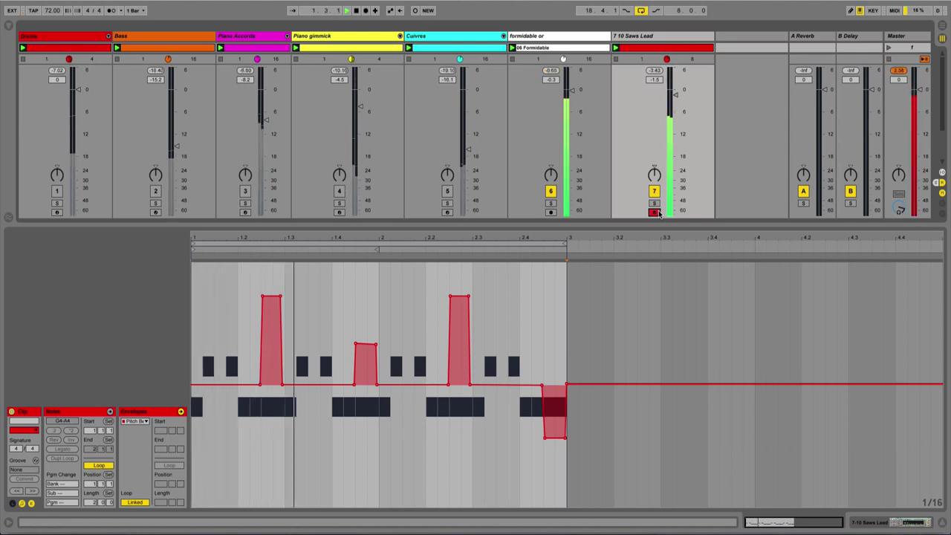
left_click(550, 191)
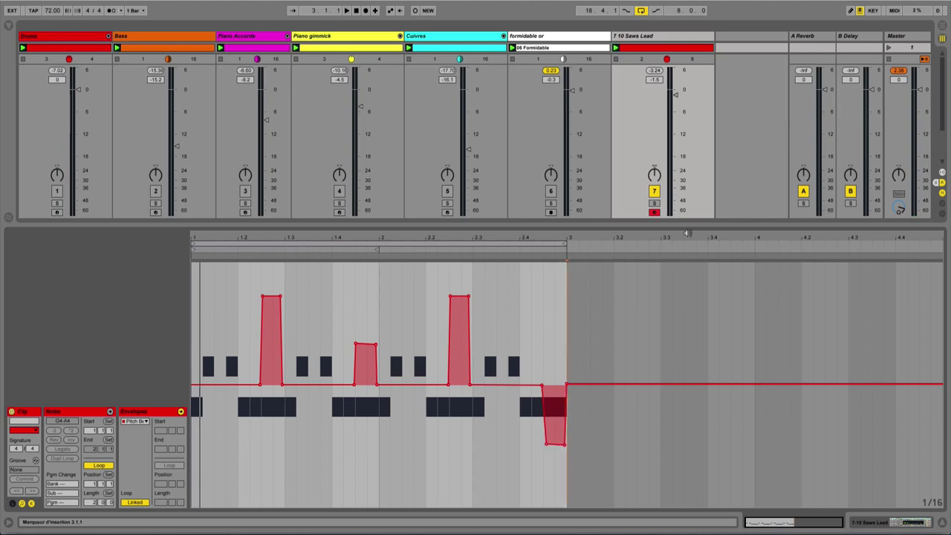
Step: Disarm the 10 Saws Lead track during playback and slightly lower the final dip of the pitch bend envelope
key("space")
left_click(654, 212)
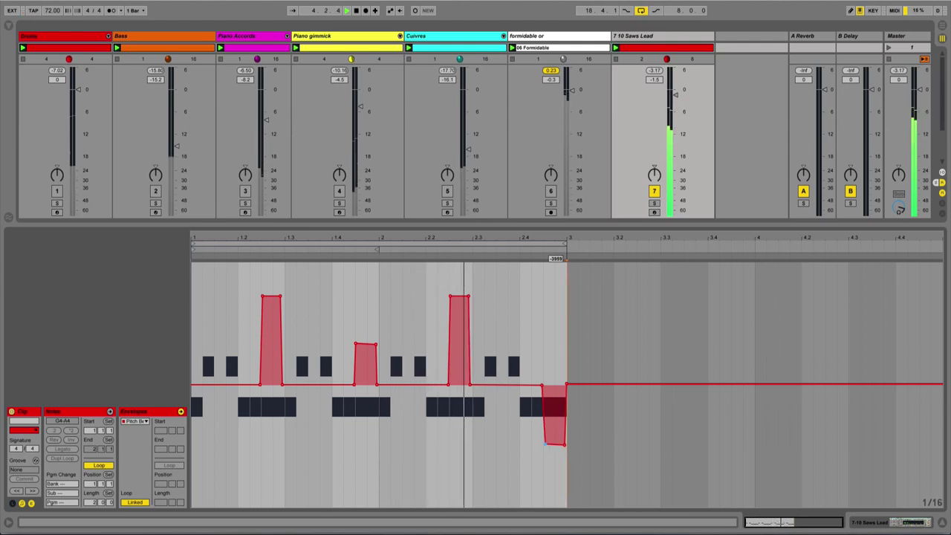
left_click_drag(546, 444, 545, 445)
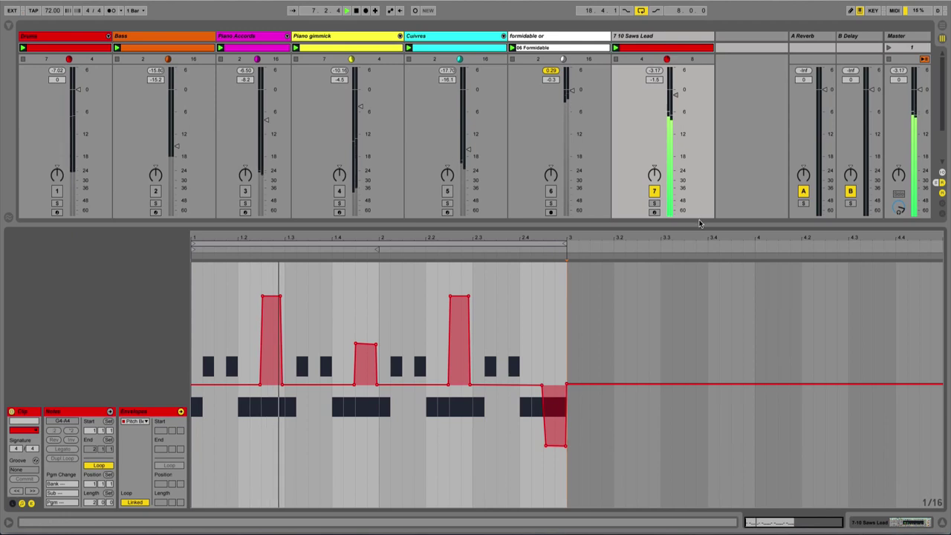
Step: Enlarge the mixer area and reactivate the Piano gimmick, Piano Accords and Bass tracks
left_click_drag(699, 222, 706, 370)
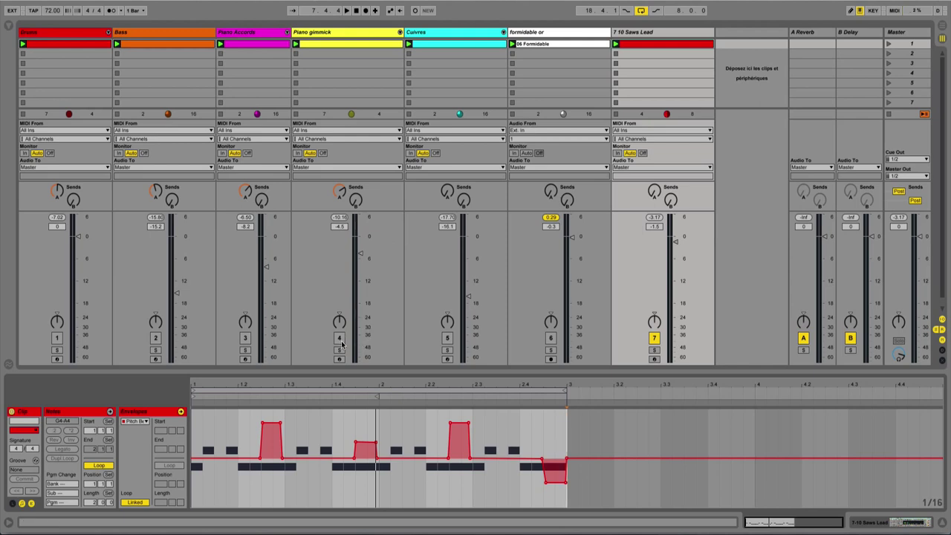
left_click(244, 338)
left_click(155, 338)
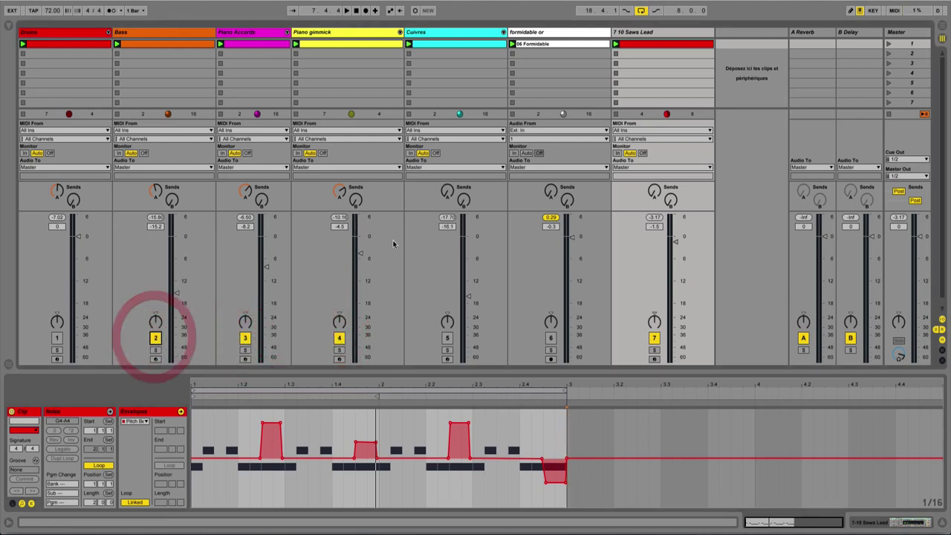
Step: Play the clips, enlarge the envelope editor and lower the 10 Saws Lead track's volume to -6.6 dB
key("space")
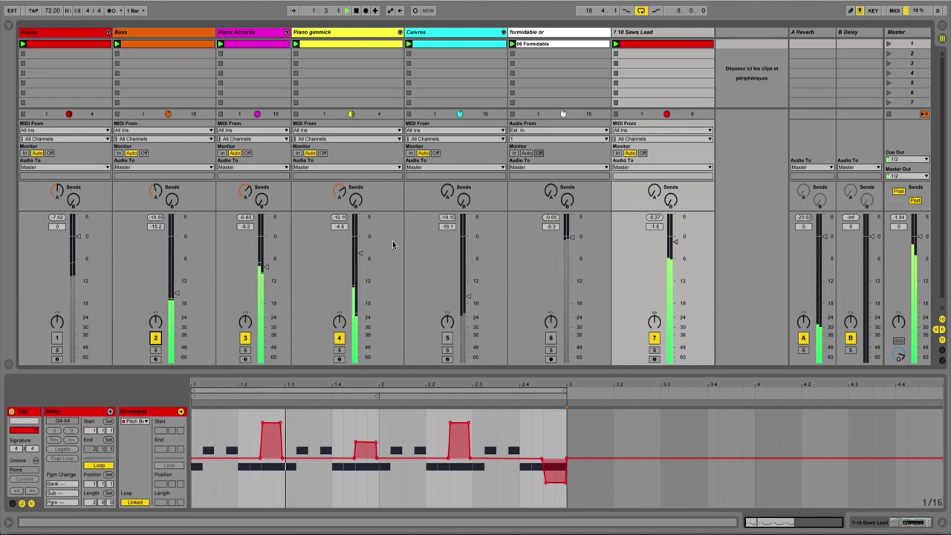
left_click_drag(385, 371, 396, 313)
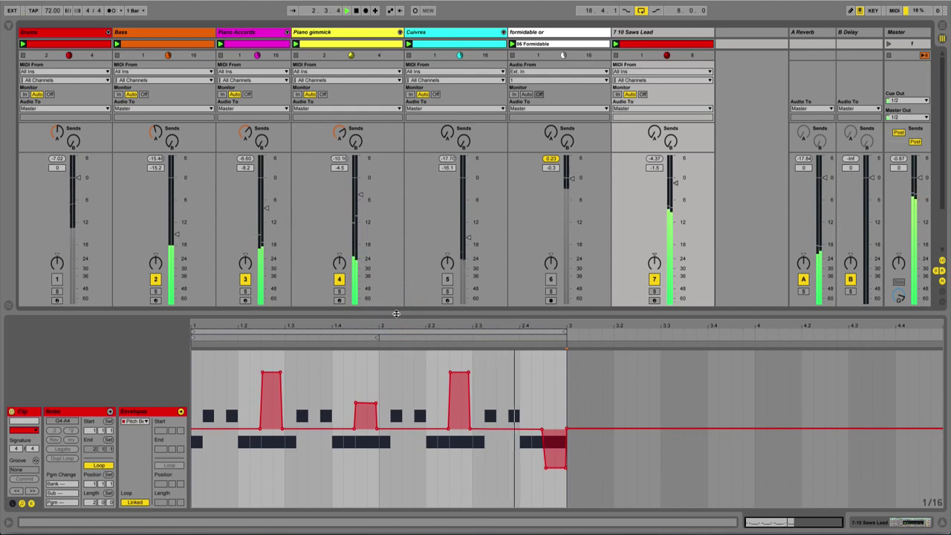
left_click_drag(670, 192, 675, 205)
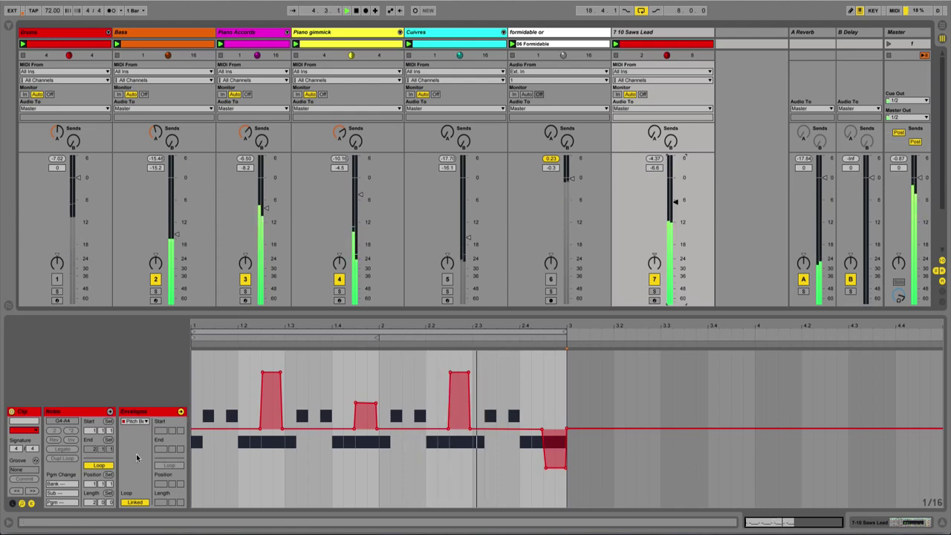
Step: Stop playback, show the 10 Saws Lead clip's notes up close and set the fixed grid to 1/32
left_click(21, 503)
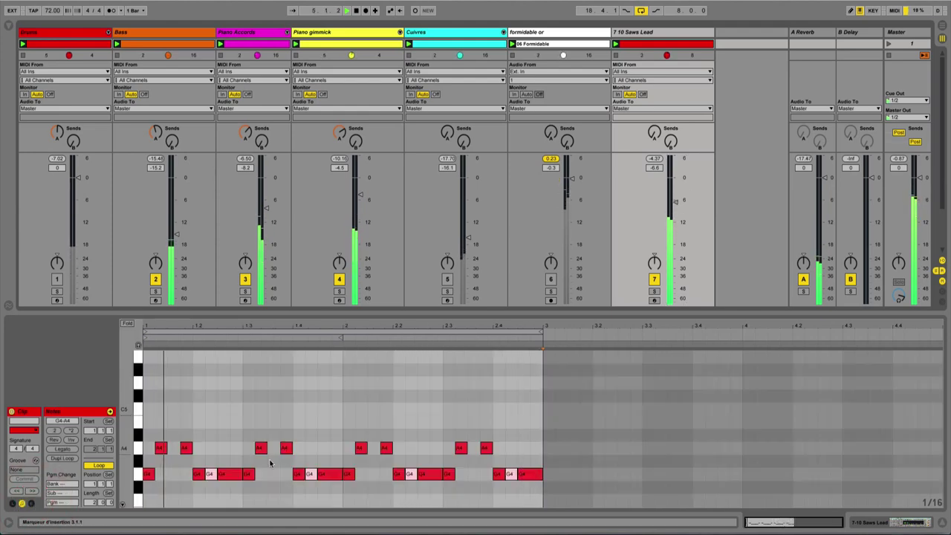
key("space")
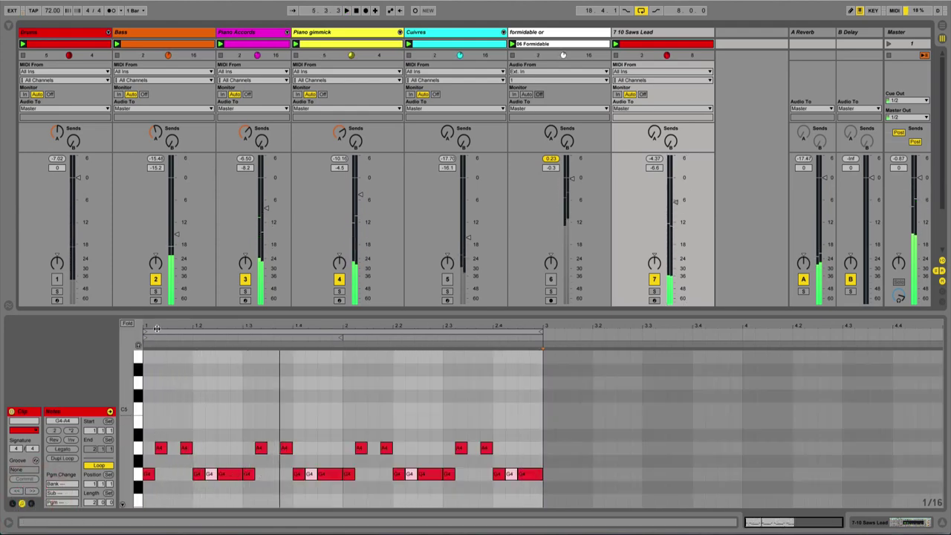
left_click_drag(160, 326, 195, 393)
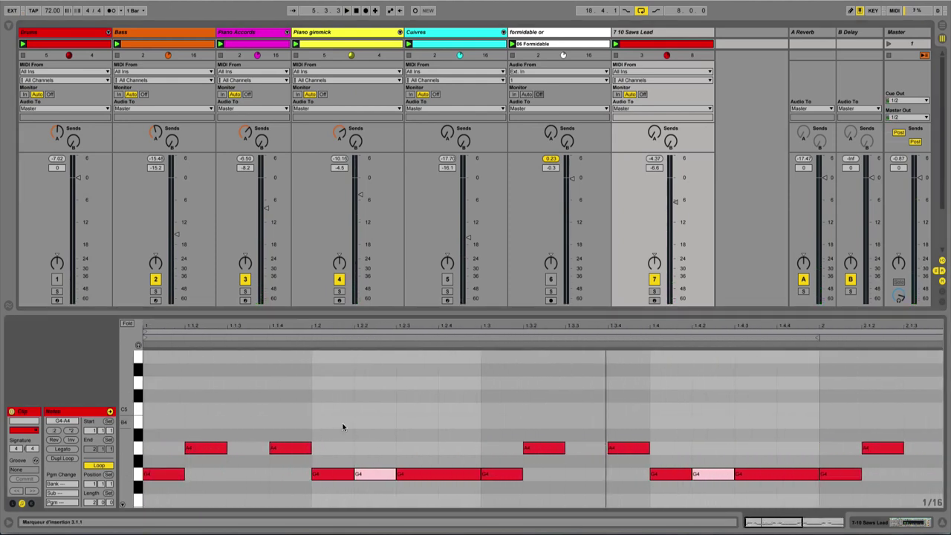
right_click(260, 393)
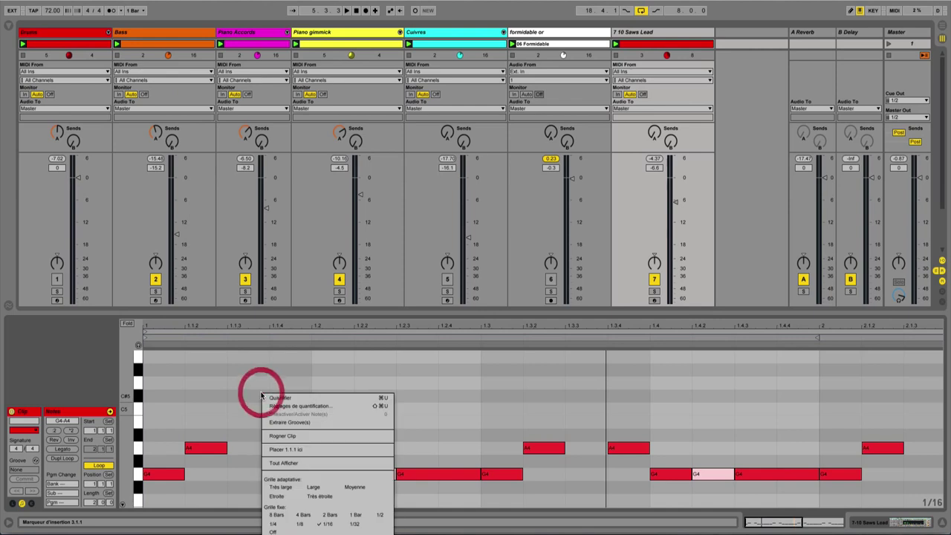
left_click(354, 524)
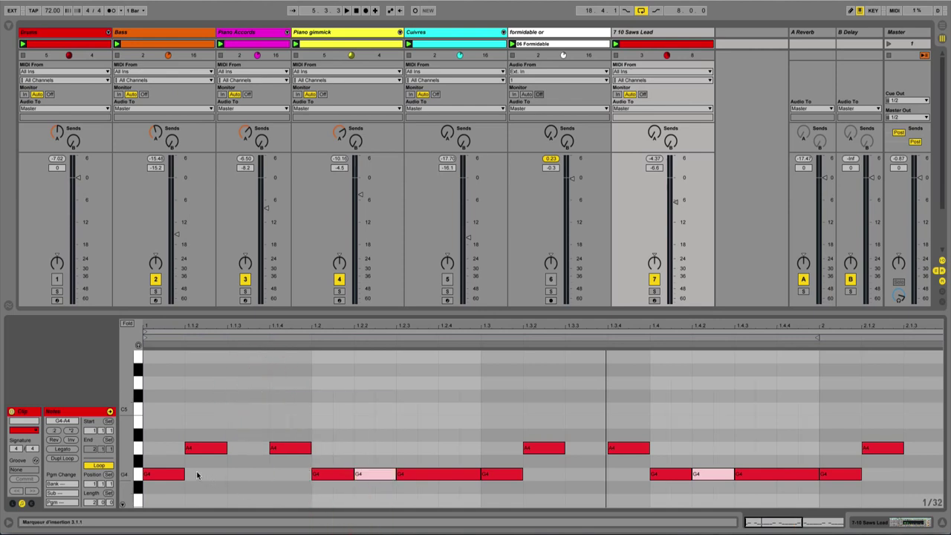
Step: Shorten all notes of the 10 Saws Lead clip by a 1/32 note and play the result
left_click(183, 475)
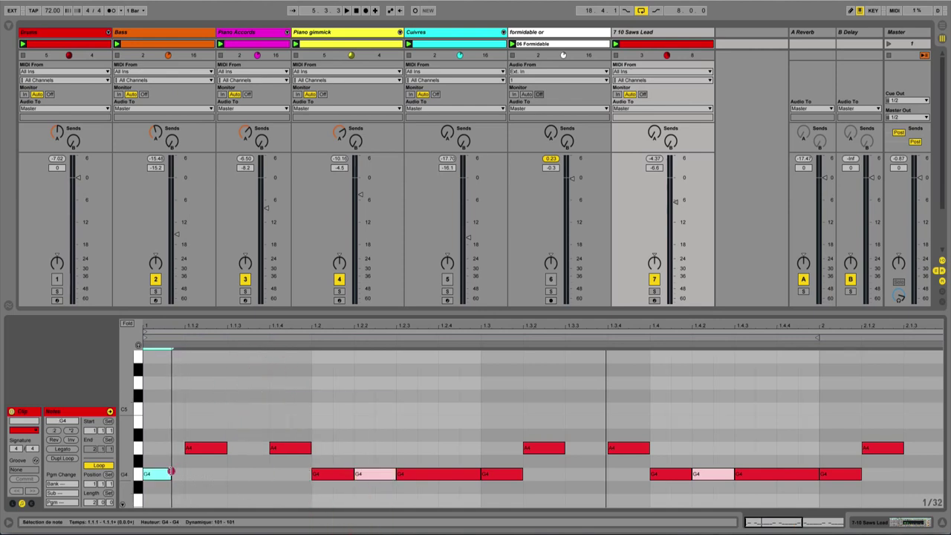
left_click_drag(170, 471, 168, 471)
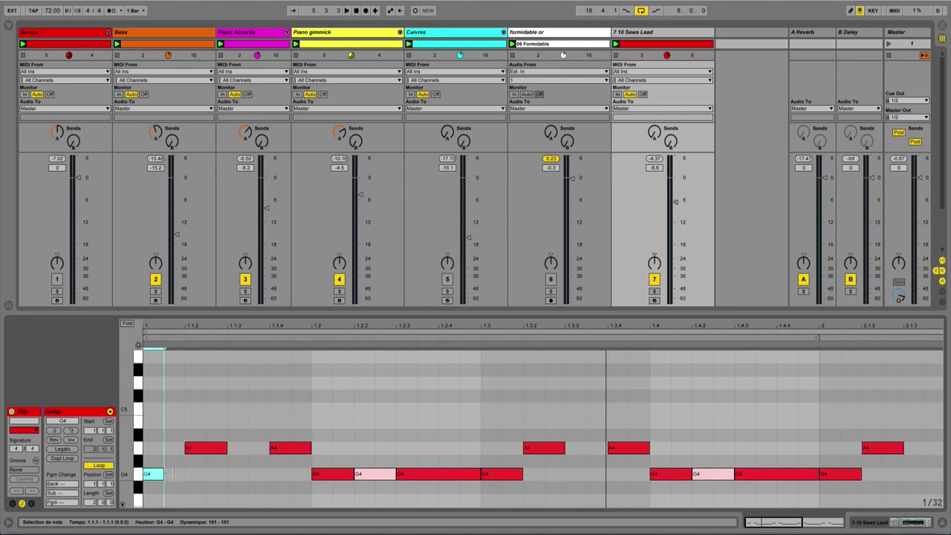
left_click(180, 420)
key("ctrl+a")
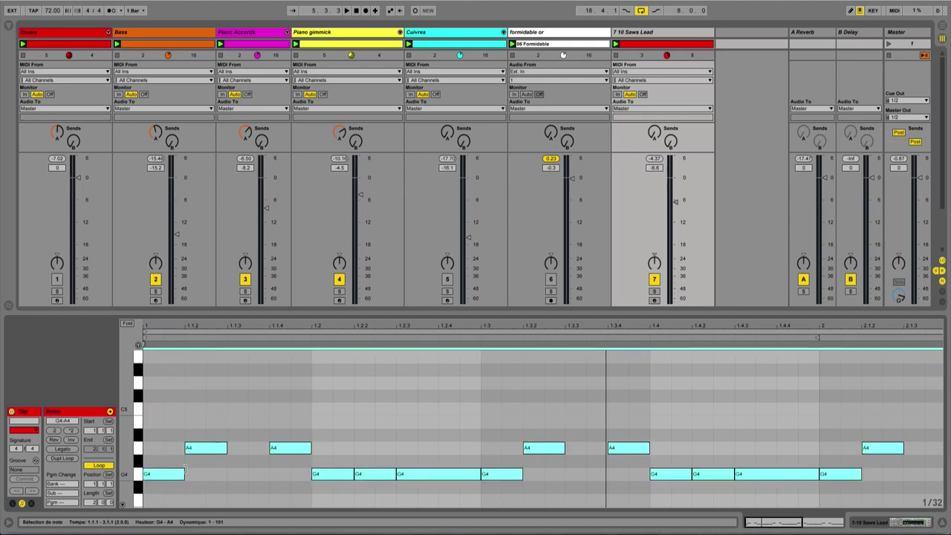
left_click_drag(184, 470, 166, 463)
key("space")
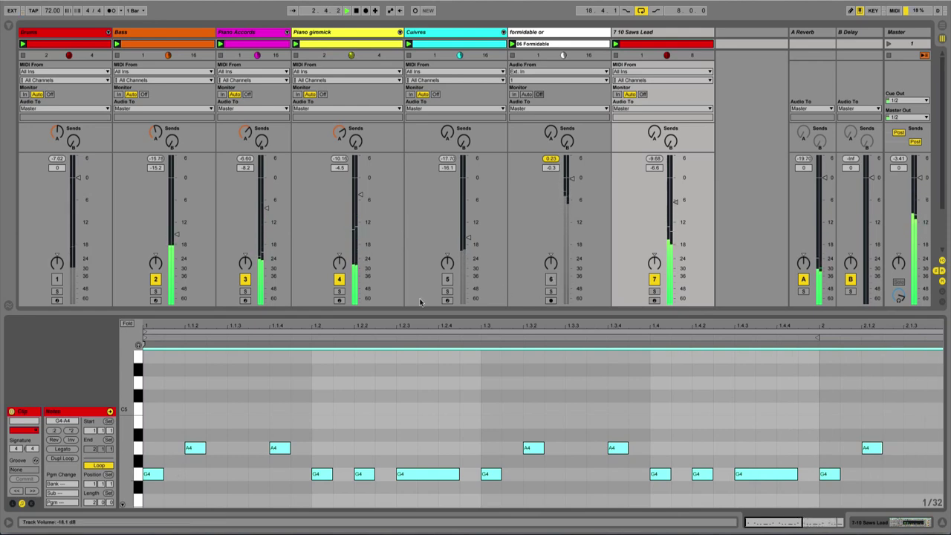
Step: Compare the lead with the formidable song by muting Piano gimmick, Piano Accords and Bass and raising the 10 Saws Lead volume to -0.3 dB
key("space")
left_click(339, 279)
left_click(245, 279)
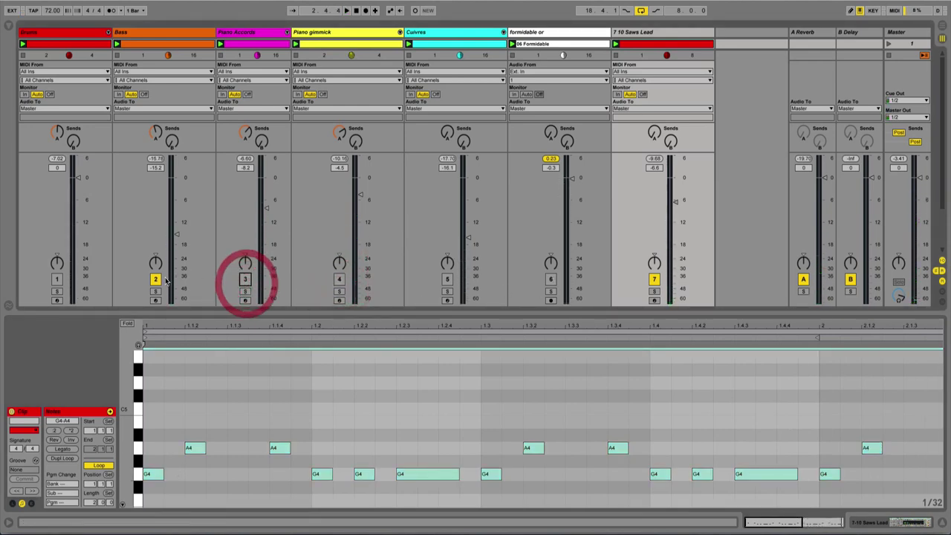
left_click(155, 279)
key("space")
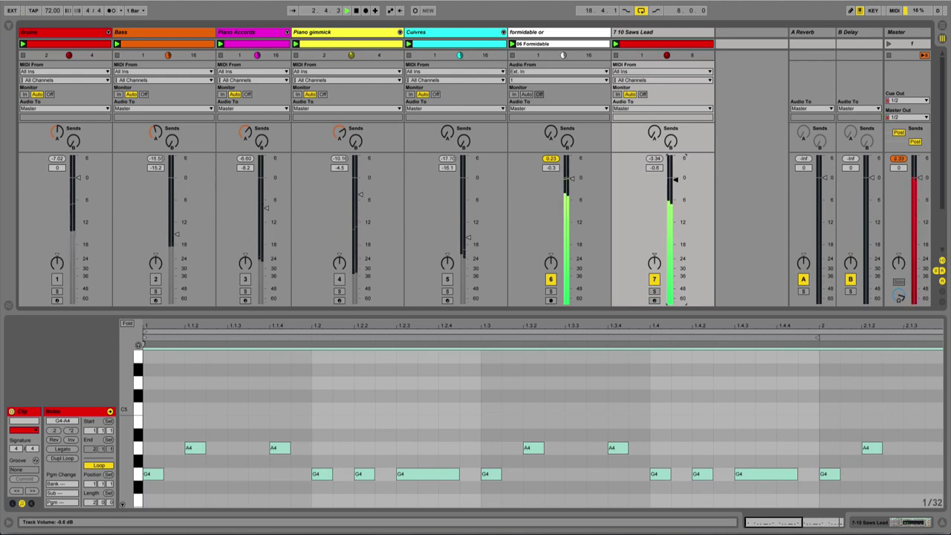
mouse_move(674, 178)
left_mouse_down()
mouse_move(674, 246)
mouse_move(675, 180)
left_mouse_up()
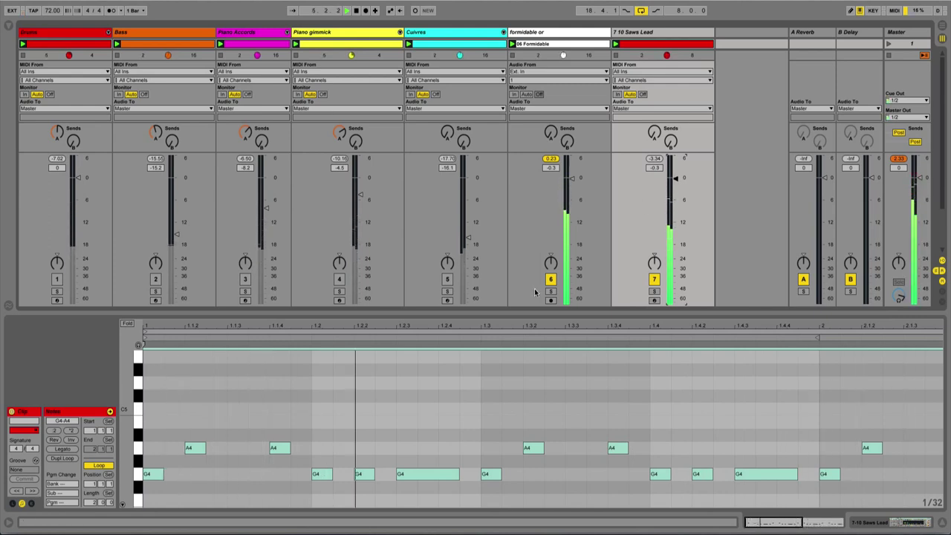
left_click(495, 380)
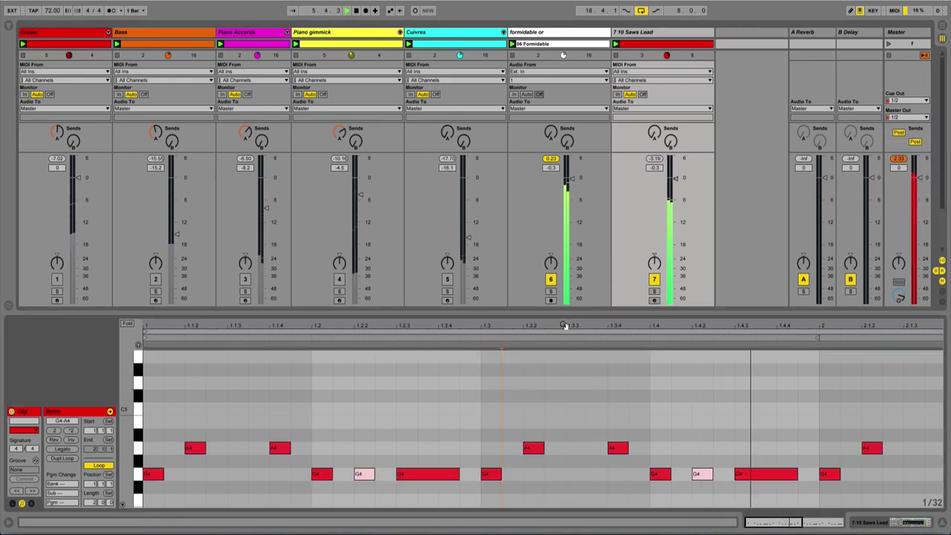
key("space")
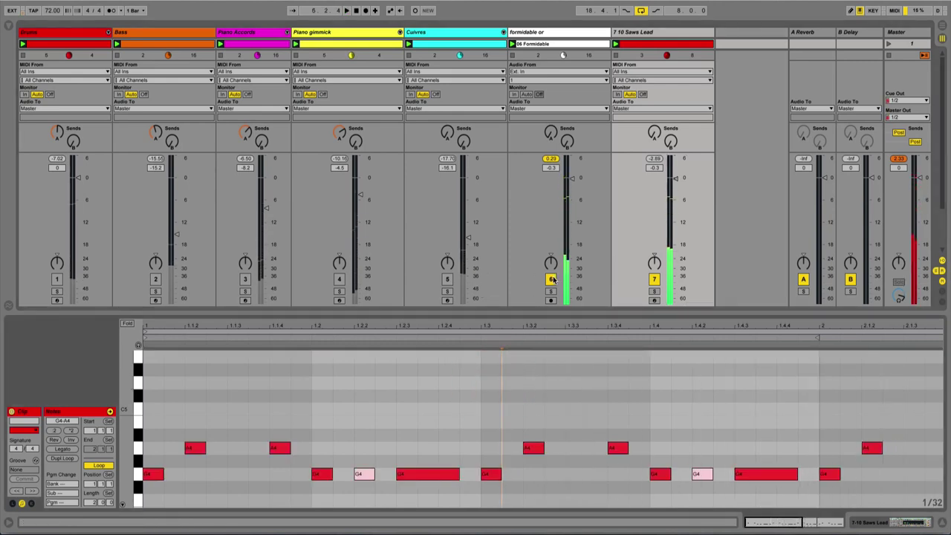
Step: Mute the formidable track, activate Piano gimmick, Piano Accords, Bass and Drums, and lower the 10 Saws Lead volume to -7.6 dB during playback
left_click(550, 278)
left_click(338, 280)
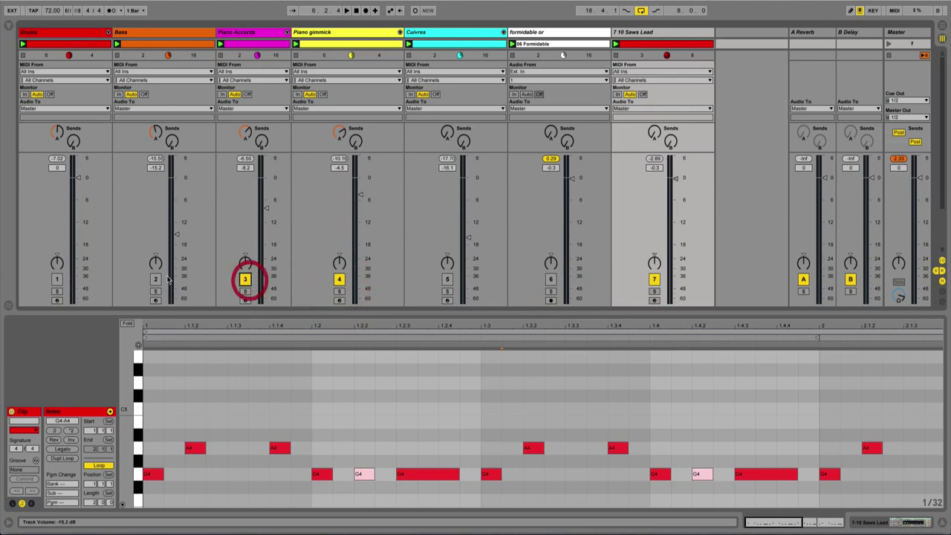
left_click(56, 279)
key("space")
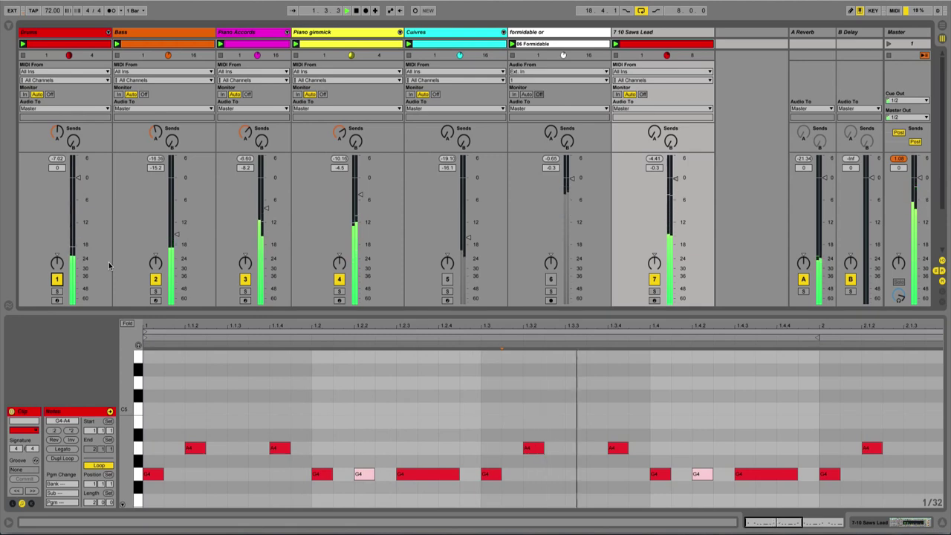
left_click_drag(675, 179, 676, 188)
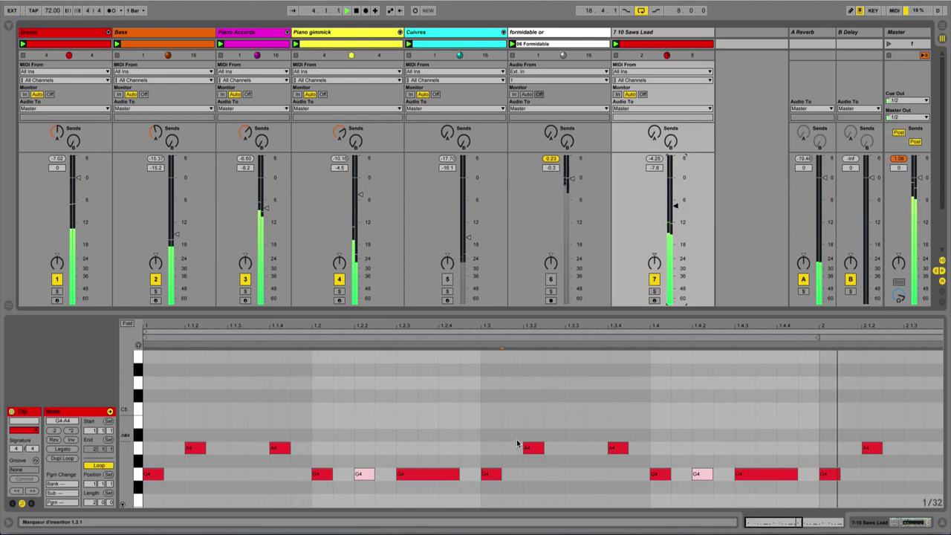
Step: Extend the long G4 notes at 1.2.3 and 1.4.3 to 1.3 and 2.1, and stop playback
left_click_drag(458, 474, 480, 471)
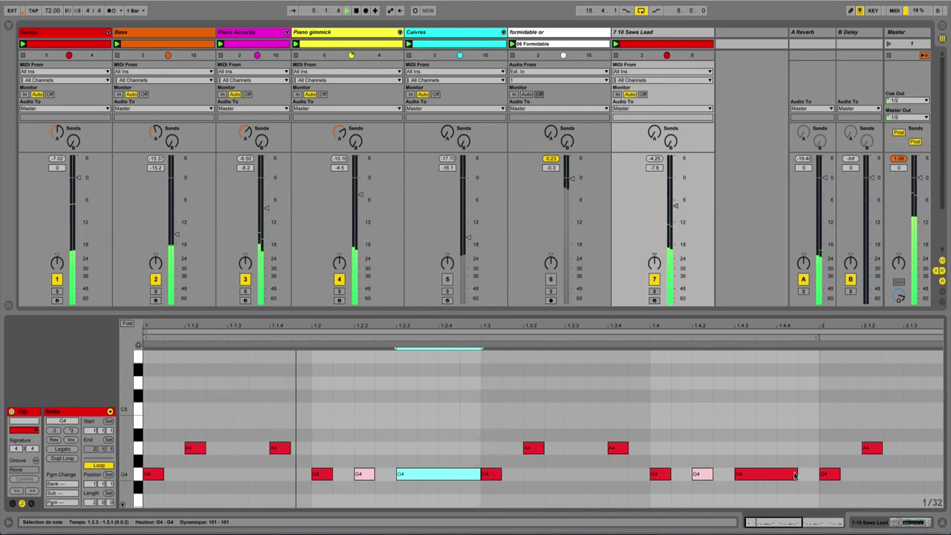
left_click_drag(794, 476, 819, 473)
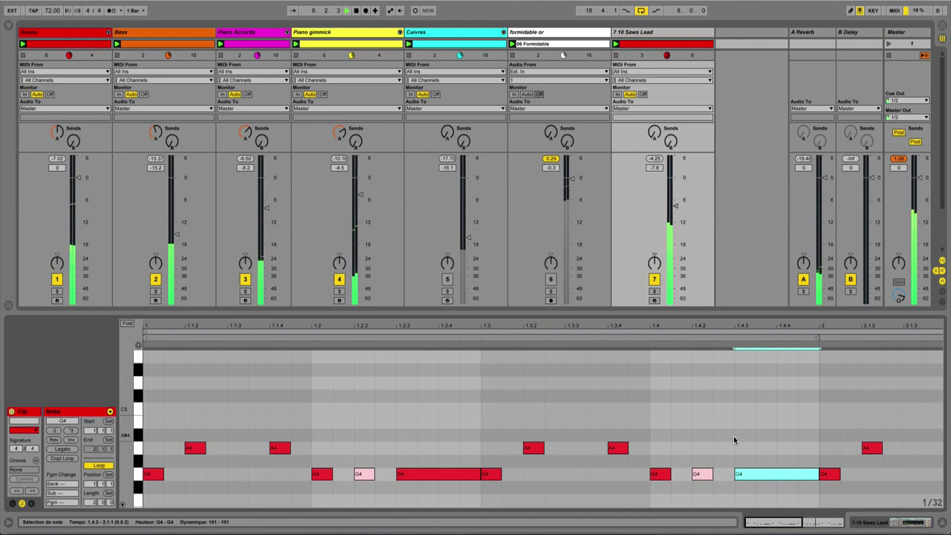
key("space")
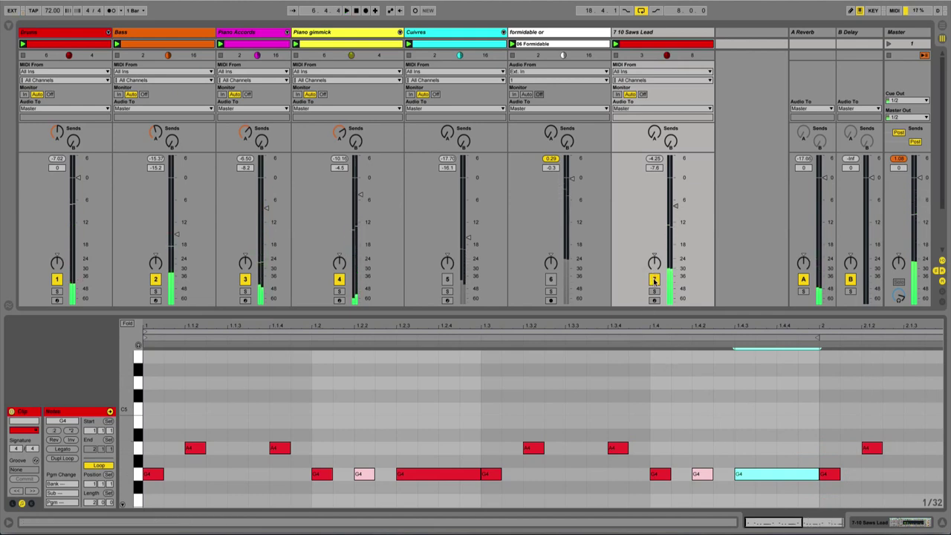
Step: Mute 10 Saws Lead, Piano gimmick, Bass and Drums and listen to the formidable song with Piano Accords
left_click(653, 279)
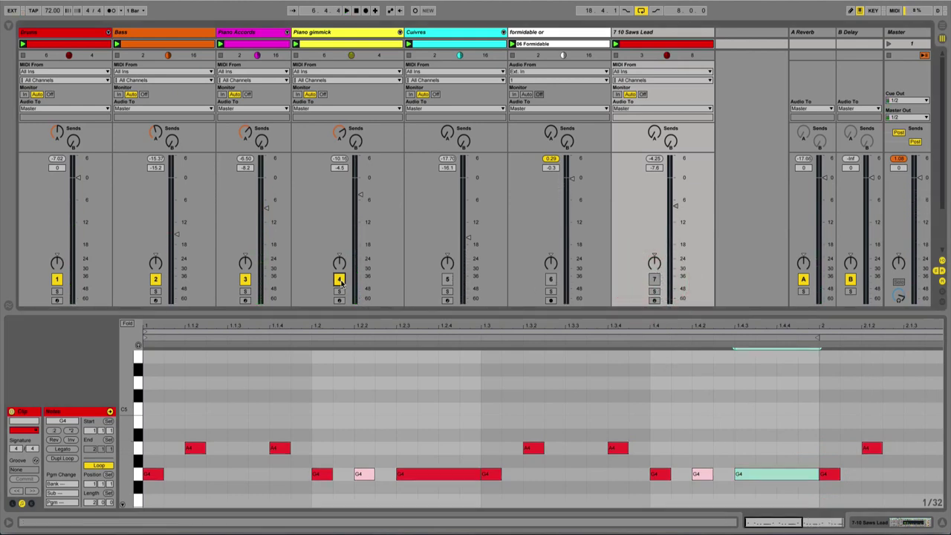
left_click(338, 280)
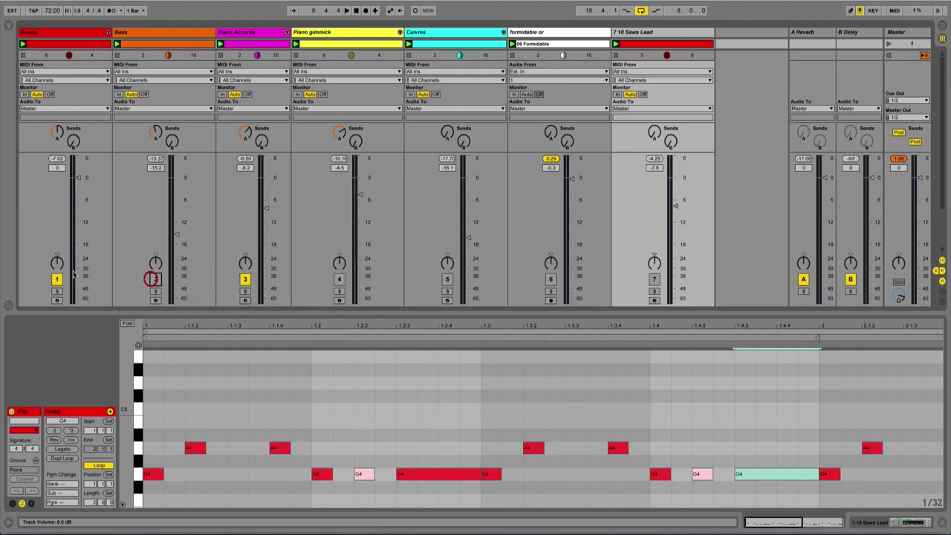
left_click(56, 279)
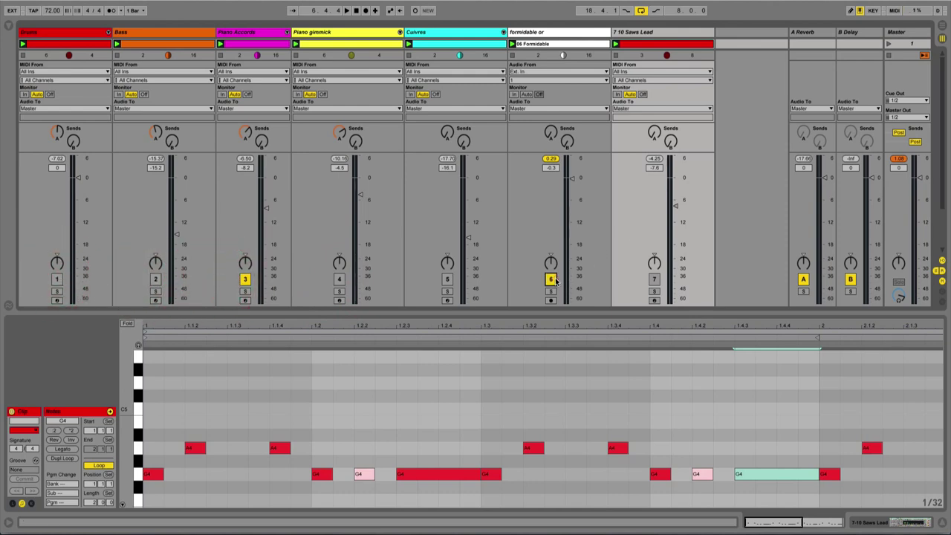
key("space")
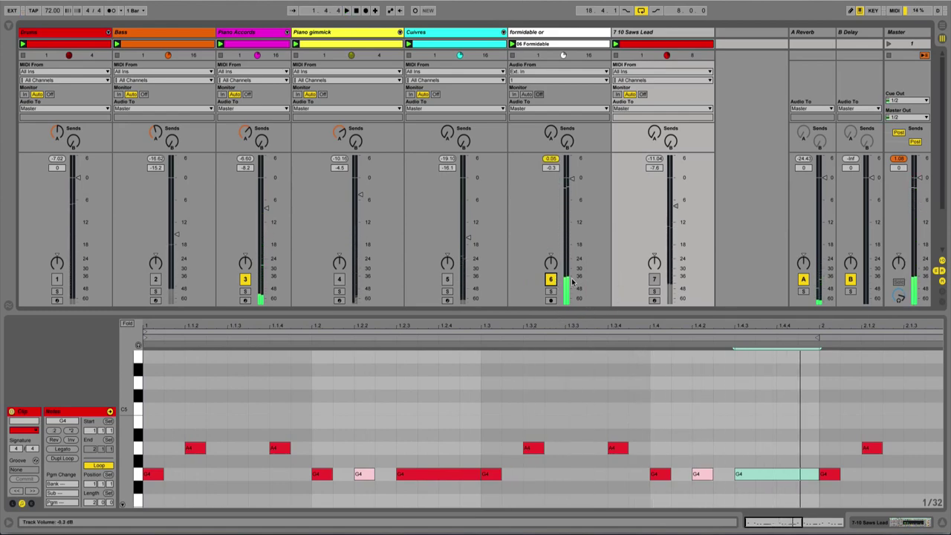
Step: Mute the formidable track, restore the other muted tracks and undo the extension of both long G4 notes
left_click(551, 280)
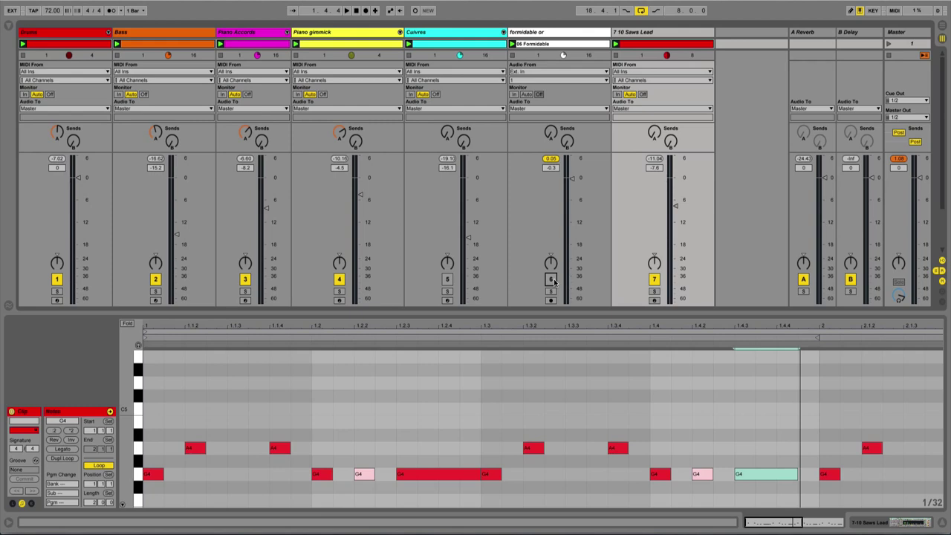
key("super+z")
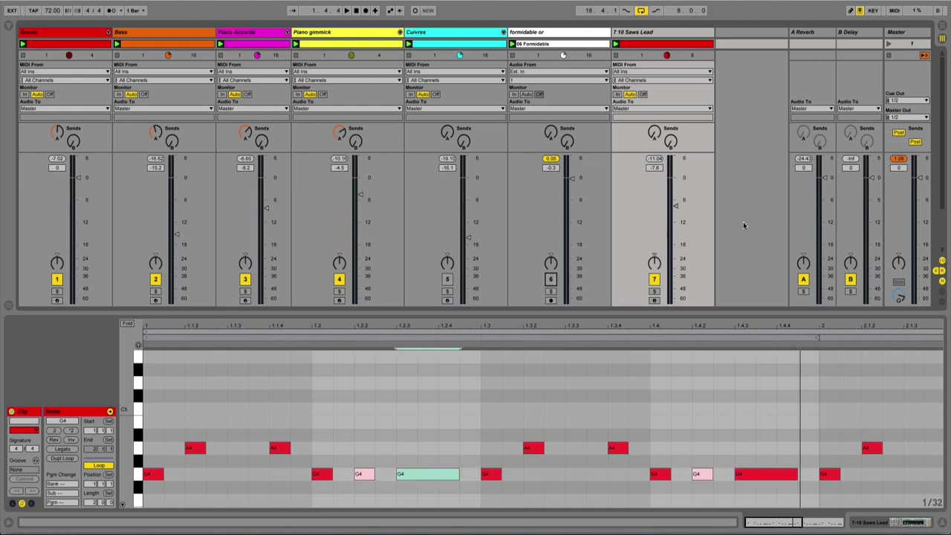
Step: Rename the 10 Saws Lead track as Synth Lead and give it a pale yellow colour
right_click(655, 32)
left_click(680, 78)
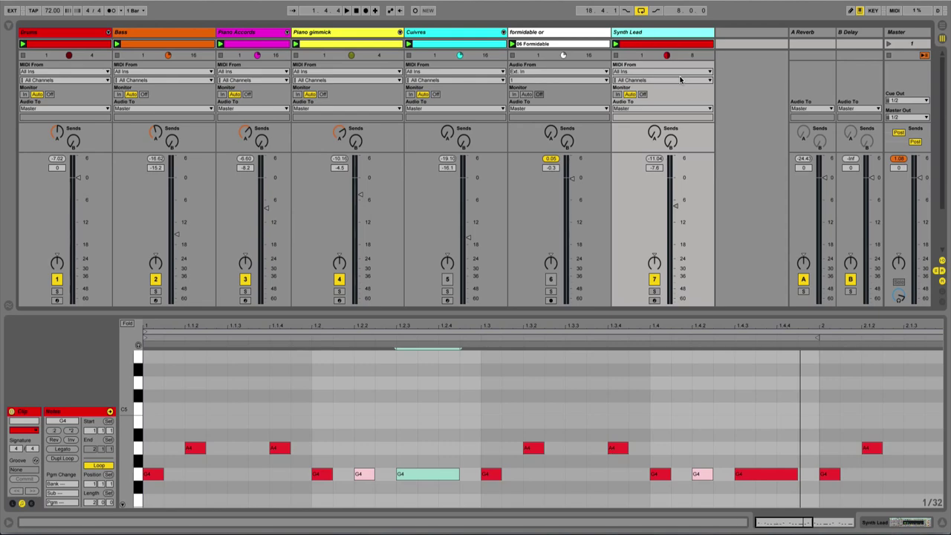
right_click(661, 35)
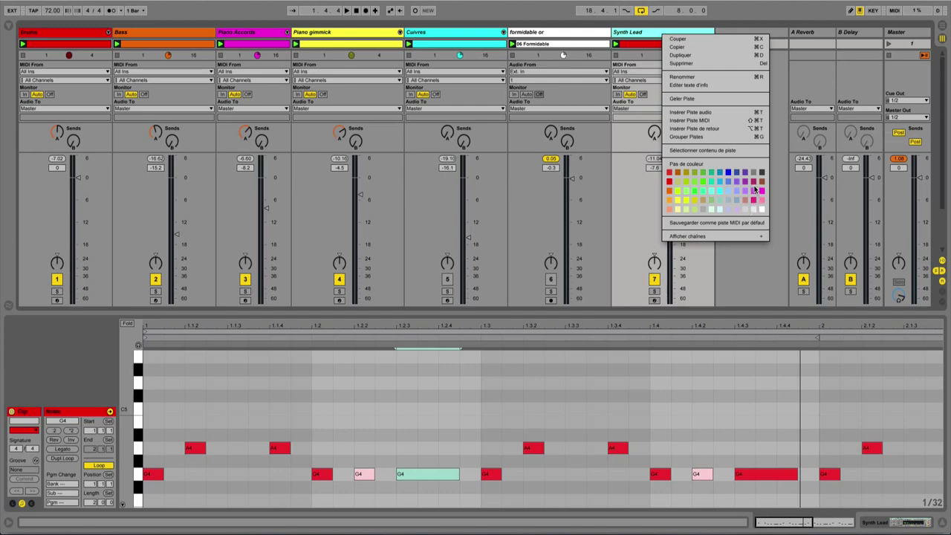
left_click(676, 210)
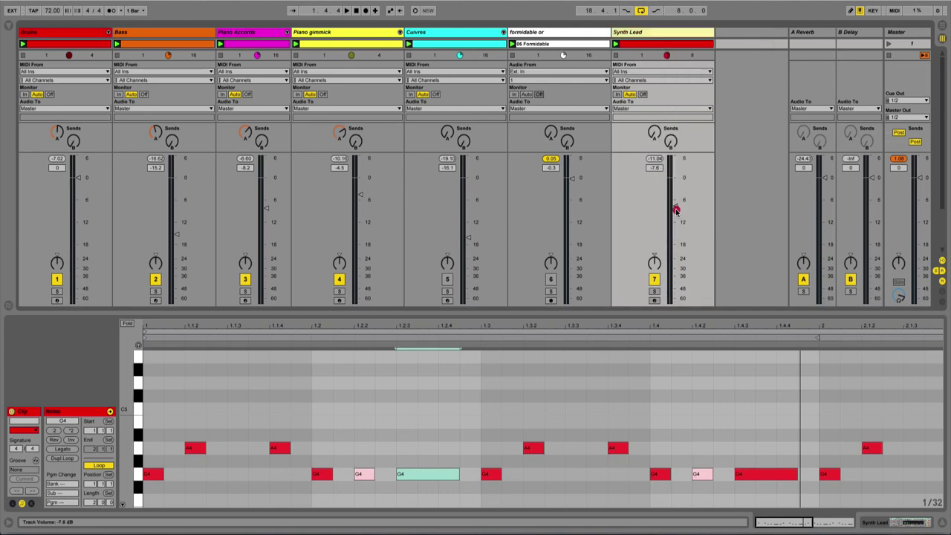